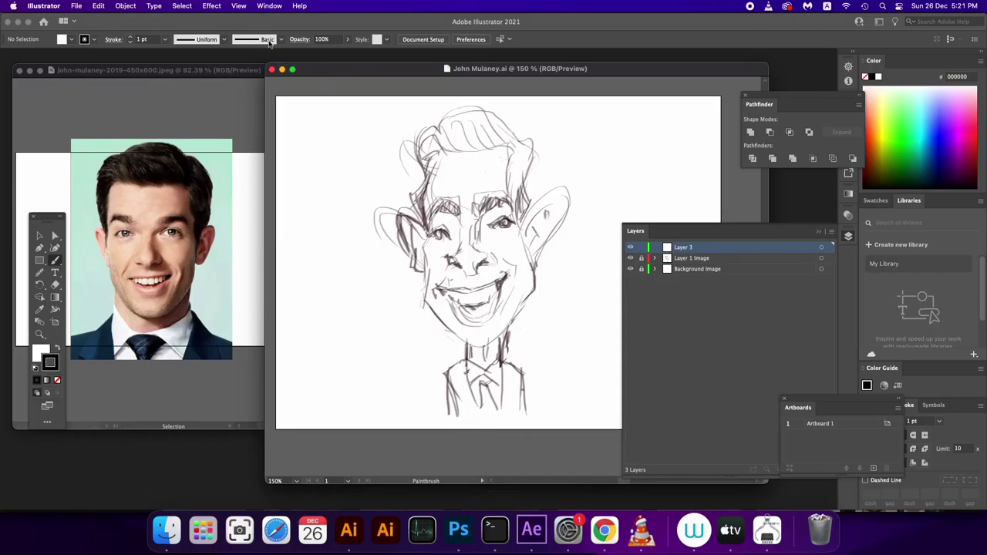
Create Calligraphic Brush 1, 4 pt wide with size set to Pressure.
click(275, 40)
click(255, 119)
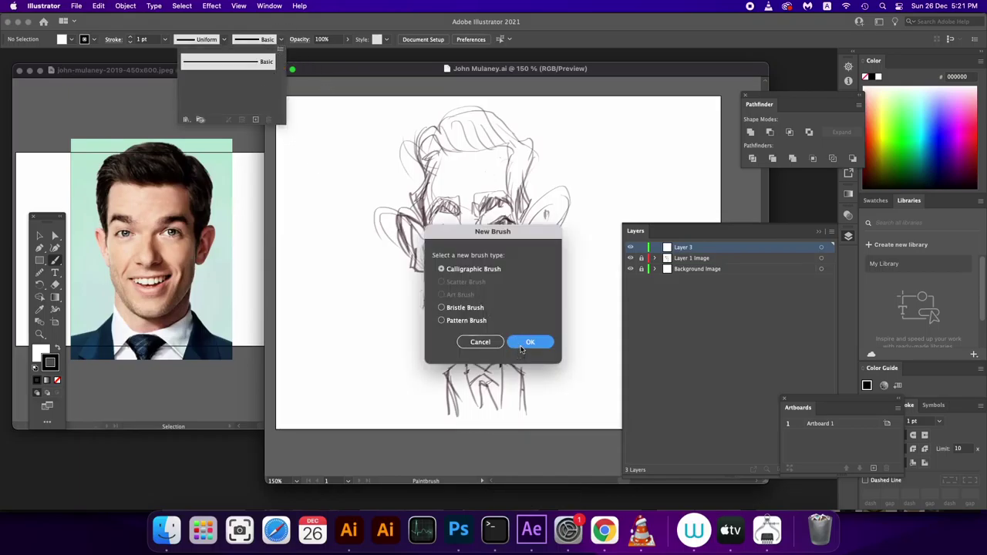
click(524, 344)
click(467, 331)
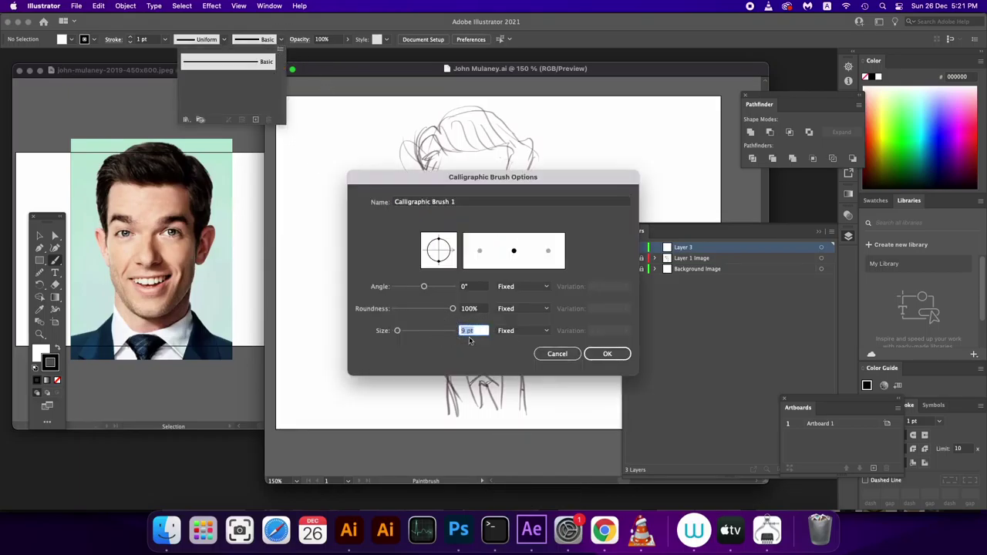
text(4)
key(Tab)
key(space)
key(Down)
key(Down)
key(Return)
key(Tab)
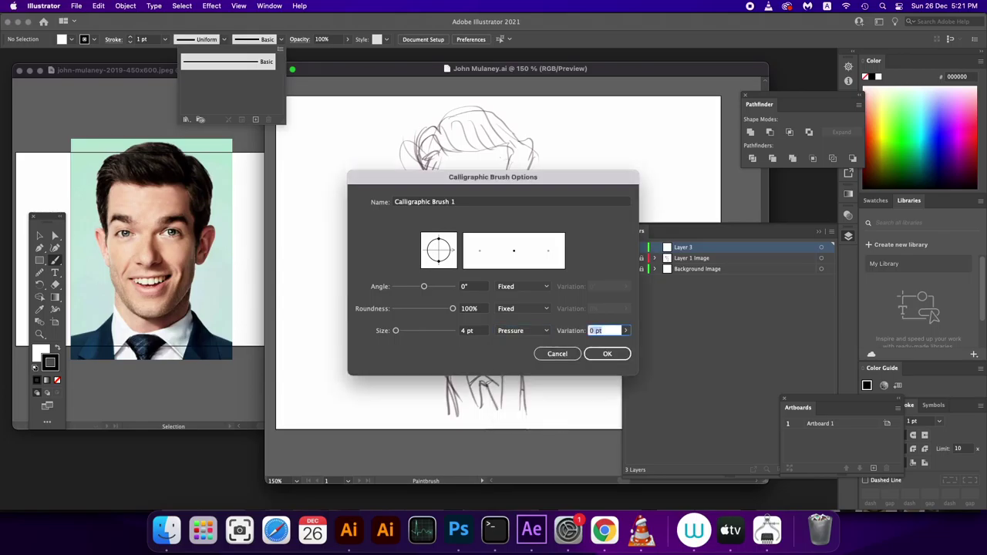
key(Return)
click(469, 196)
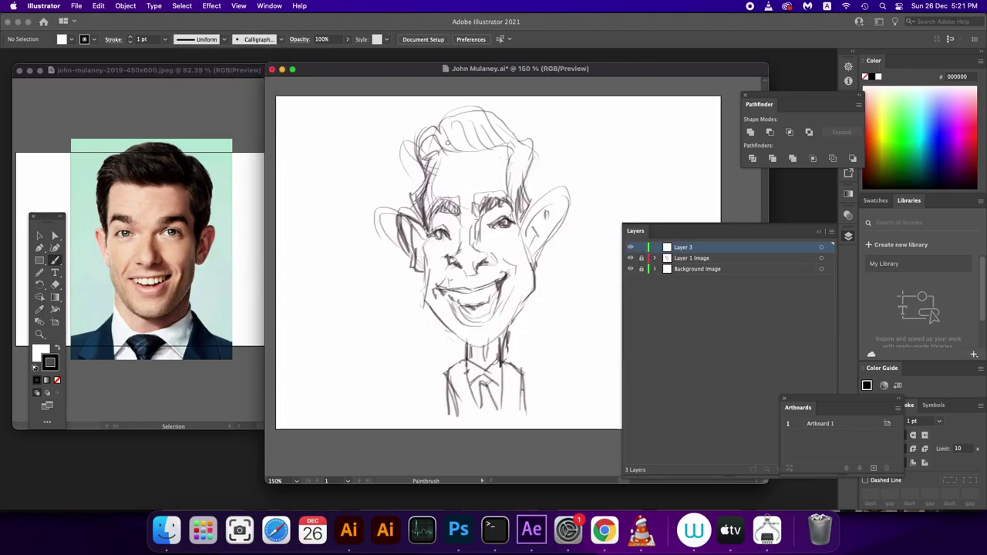
Trace the hair's left edge and top as one bold black curve, redoing bad strokes.
mouse_move(441, 128)
mouse_down()
mouse_move(415, 136)
mouse_move(417, 223)
mouse_up()
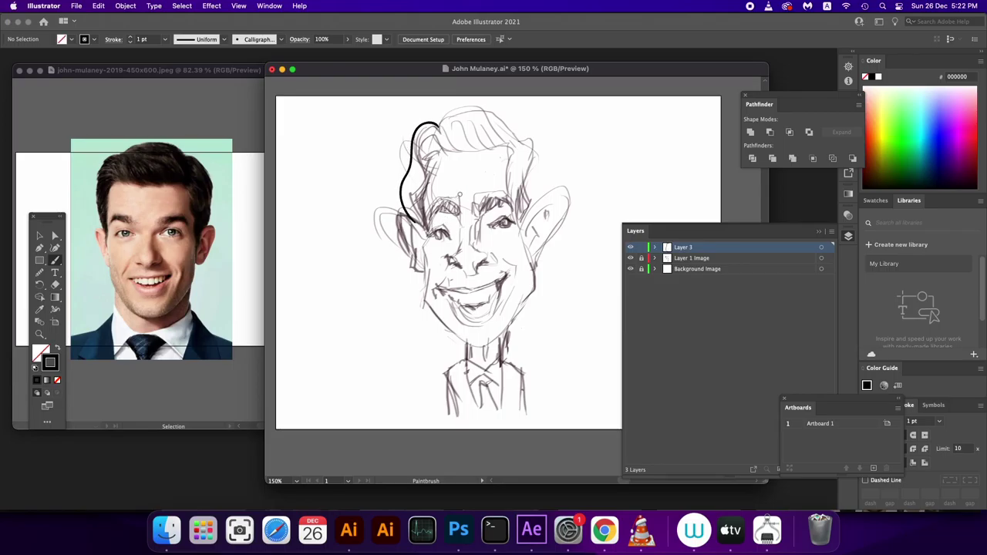
key(cmd+z)
mouse_move(440, 137)
mouse_down()
mouse_move(412, 173)
mouse_move(417, 211)
mouse_up()
key(cmd+z)
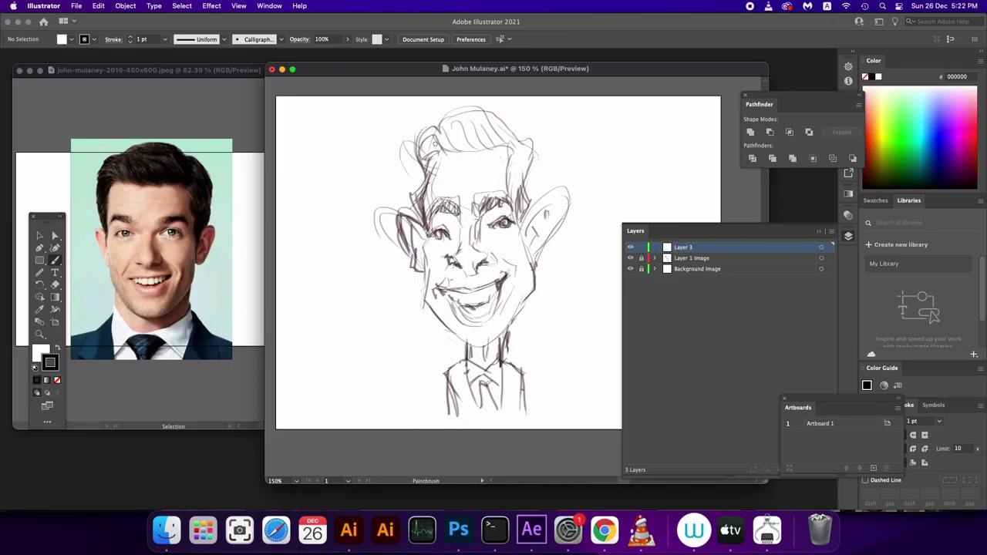
mouse_move(438, 133)
mouse_down()
mouse_move(411, 213)
mouse_move(424, 225)
mouse_up()
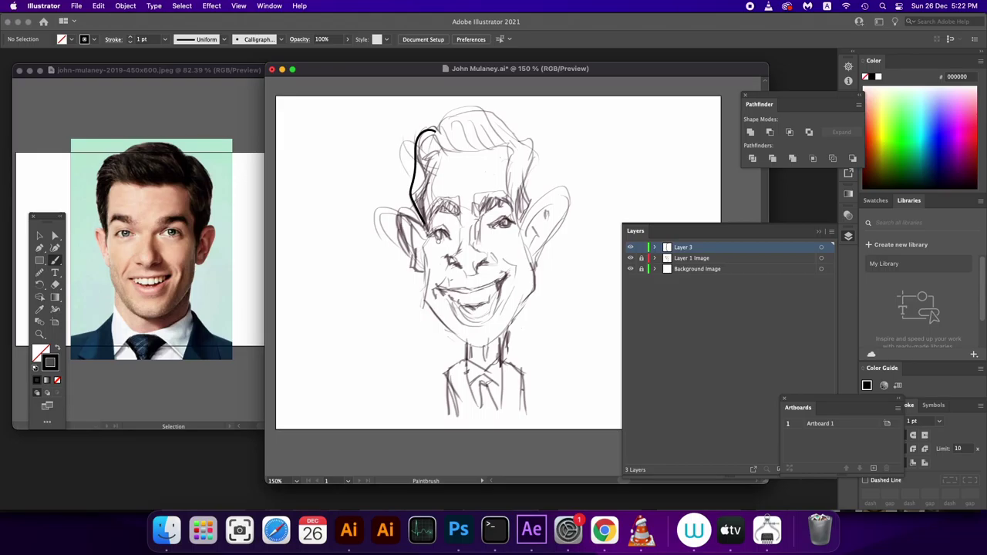
drag(448, 152, 423, 205)
key(super+z)
drag(449, 161, 441, 149)
key(super+z)
mouse_move(454, 151)
mouse_down()
mouse_move(425, 164)
mouse_move(422, 217)
mouse_up()
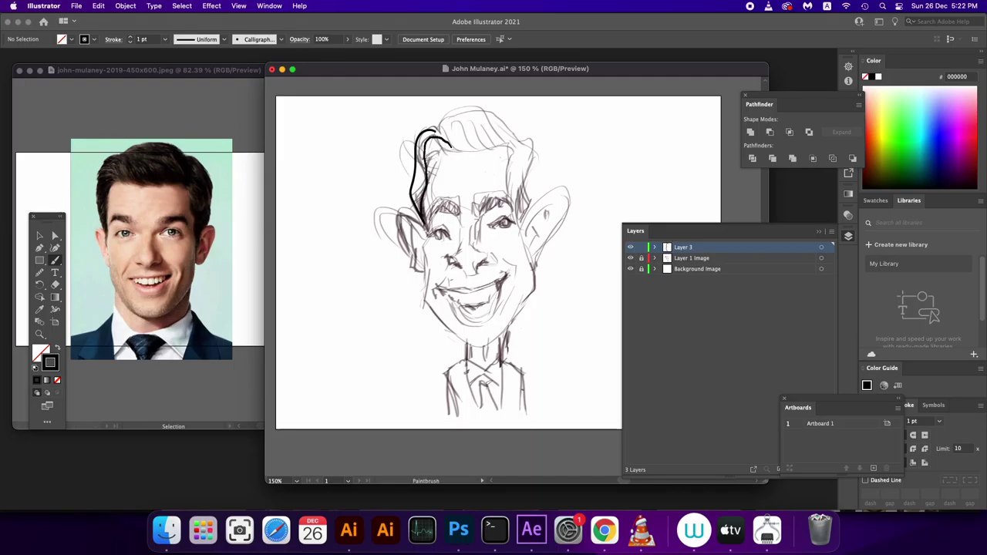
key(super+z)
drag(446, 147, 422, 207)
Ink the face outline down the left cheek, across the jaw and up the right side.
mouse_move(430, 209)
mouse_down()
mouse_move(418, 303)
mouse_move(461, 335)
mouse_up()
key(super+z)
mouse_move(429, 260)
mouse_down()
mouse_move(424, 302)
mouse_move(467, 342)
mouse_up()
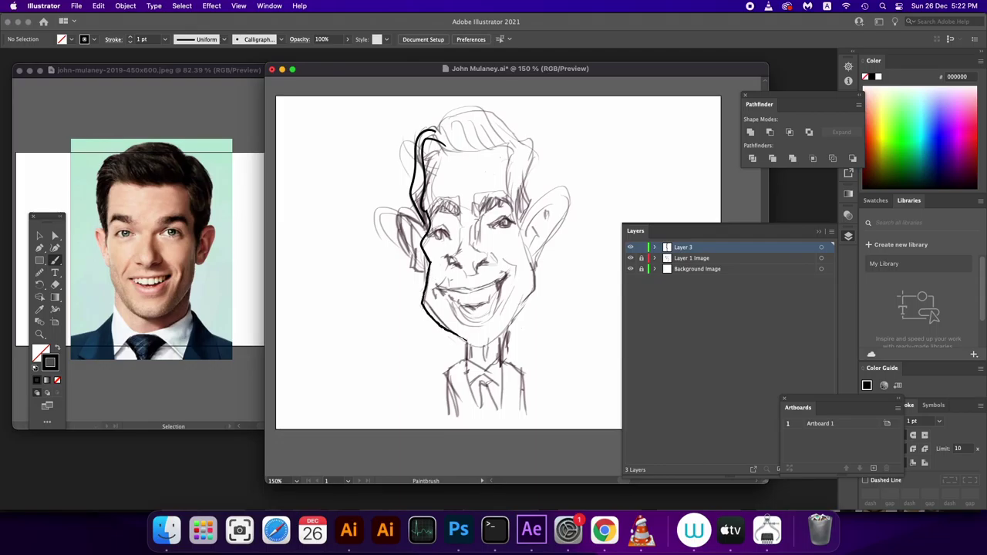
key(super+z)
mouse_move(429, 263)
mouse_down()
mouse_move(425, 302)
mouse_move(446, 331)
mouse_up()
key(super+z)
mouse_move(429, 261)
mouse_down()
mouse_move(435, 319)
mouse_move(472, 351)
mouse_move(501, 337)
mouse_move(518, 310)
mouse_up()
key(super+z)
mouse_move(468, 348)
mouse_down()
mouse_move(500, 339)
mouse_move(523, 310)
mouse_move(532, 264)
mouse_up()
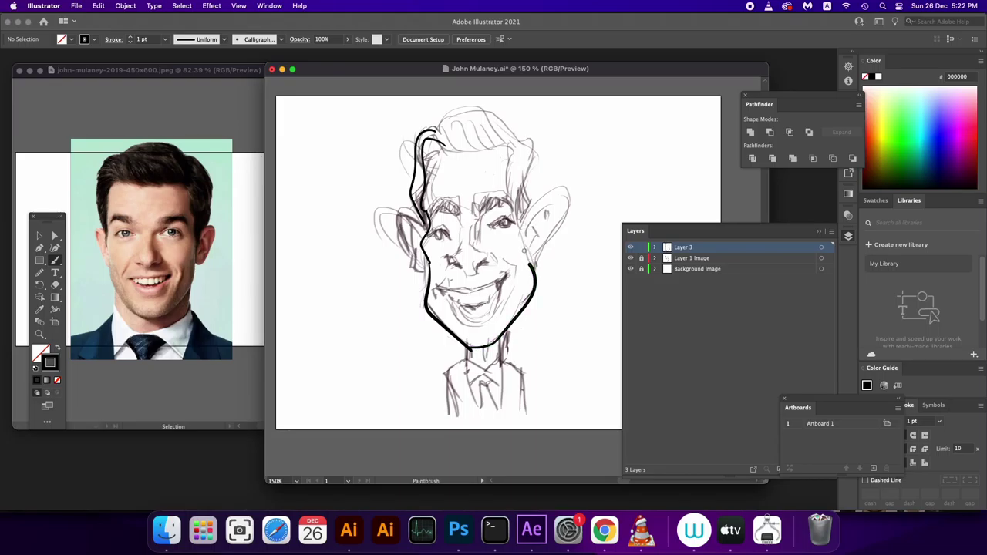
mouse_move(525, 251)
mouse_down()
mouse_move(535, 139)
mouse_move(510, 128)
mouse_up()
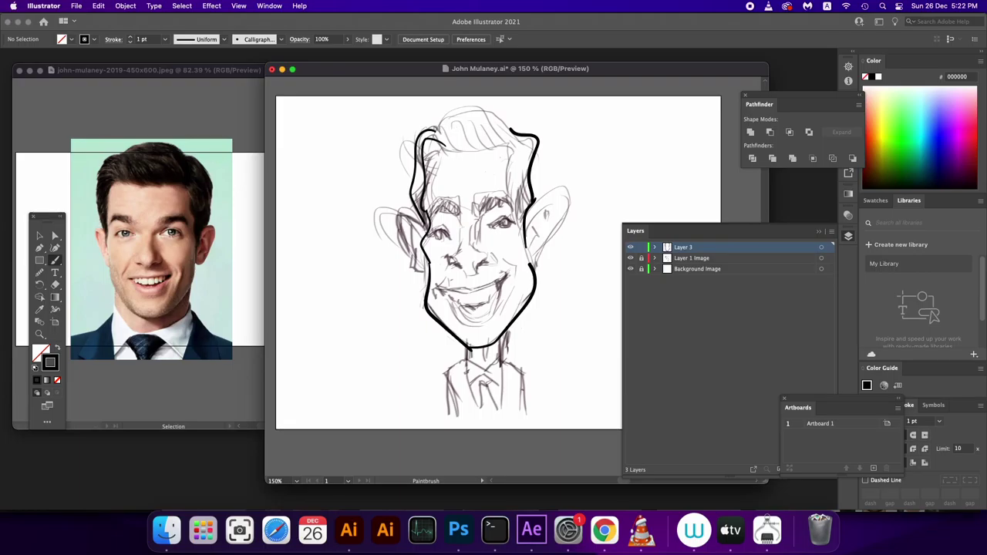
mouse_move(433, 125)
mouse_down()
mouse_move(483, 120)
mouse_move(516, 132)
mouse_up()
key(cmd+z)
Outline the right ear and the left ear in bold black strokes.
mouse_move(535, 202)
mouse_down()
mouse_move(556, 188)
mouse_move(538, 269)
mouse_up()
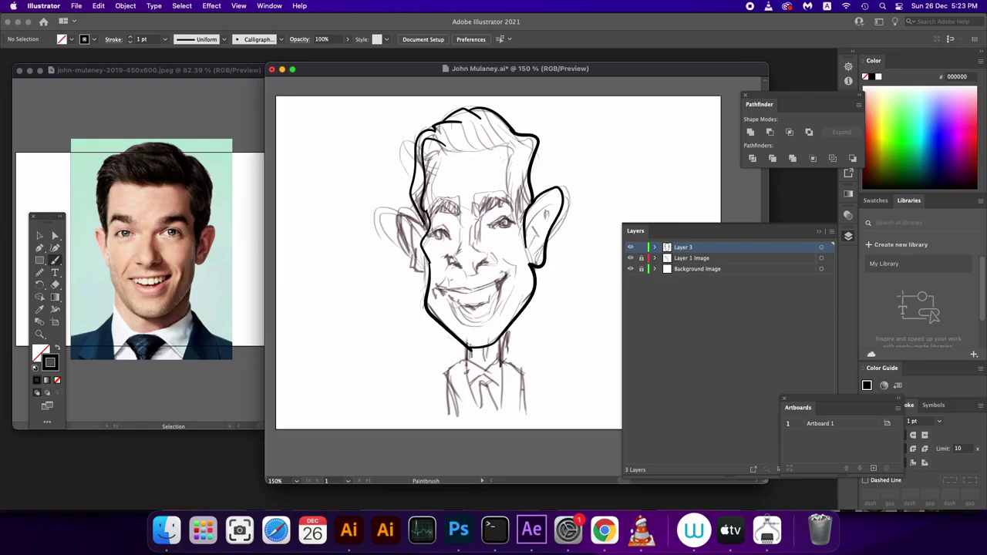
drag(421, 215, 406, 256)
key(super+z)
drag(410, 204, 413, 265)
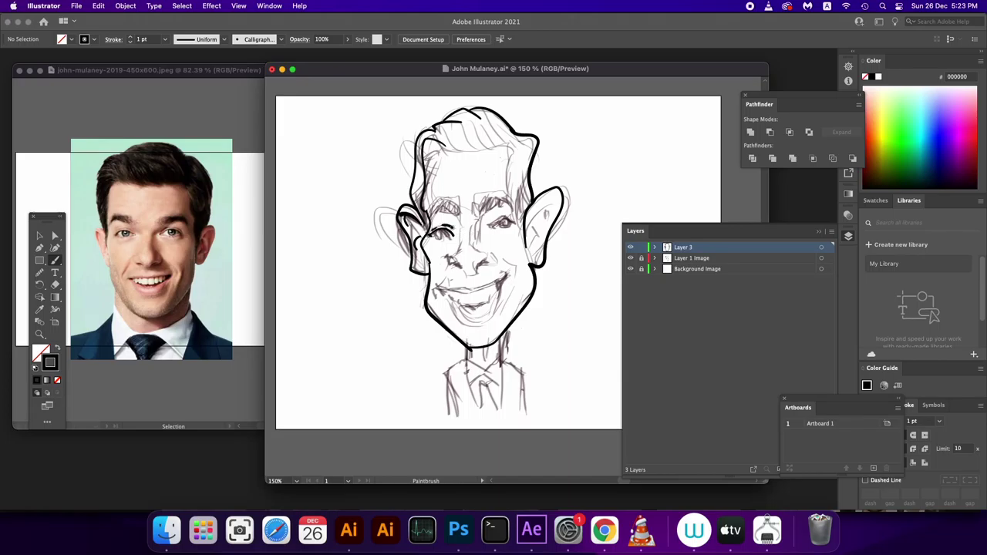
Ink the eyebrows and the eyelid curves over both eyes.
drag(431, 232, 455, 225)
super+click(488, 226)
drag(509, 222, 509, 222)
drag(486, 217, 498, 208)
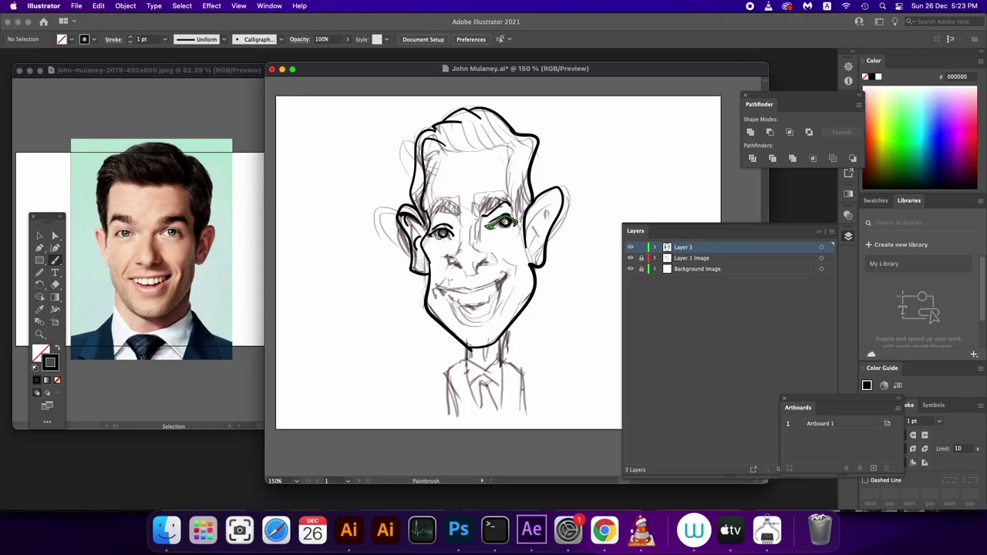
drag(480, 216, 505, 200)
mouse_move(431, 210)
mouse_down()
mouse_move(460, 211)
mouse_move(442, 194)
mouse_move(439, 201)
mouse_up()
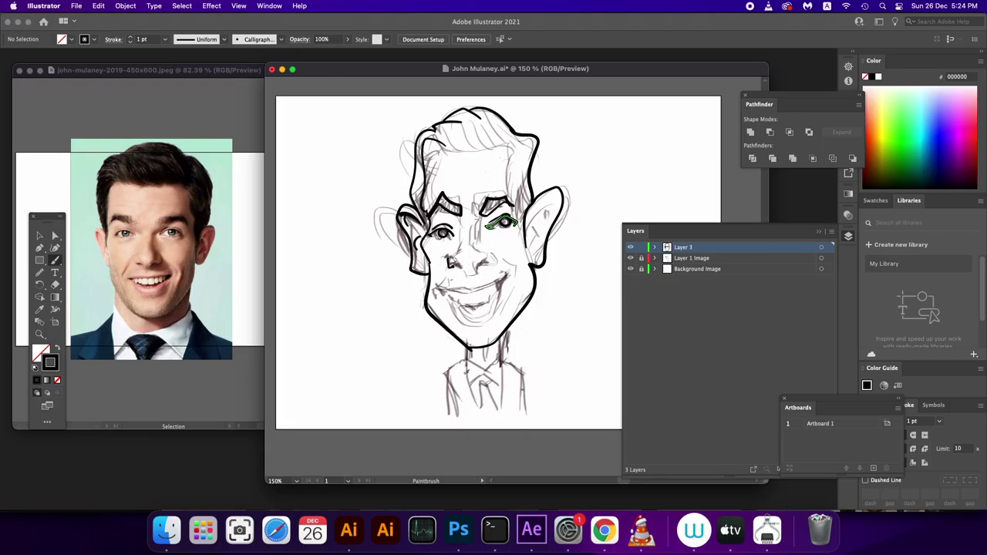
key(super+shift+a)
Ink the curves inside the right ear.
drag(531, 225, 553, 200)
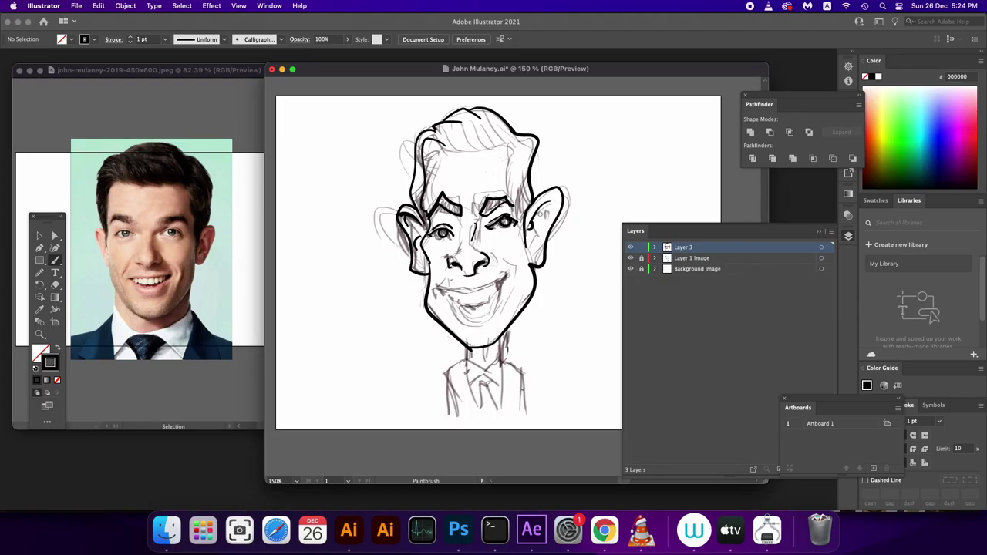
mouse_move(544, 221)
mouse_down()
mouse_move(539, 240)
mouse_move(536, 231)
mouse_up()
key(cmd+z)
drag(529, 249, 537, 232)
Nudge the eye stroke into place and ink the smile curving up to the cheek.
key(v)
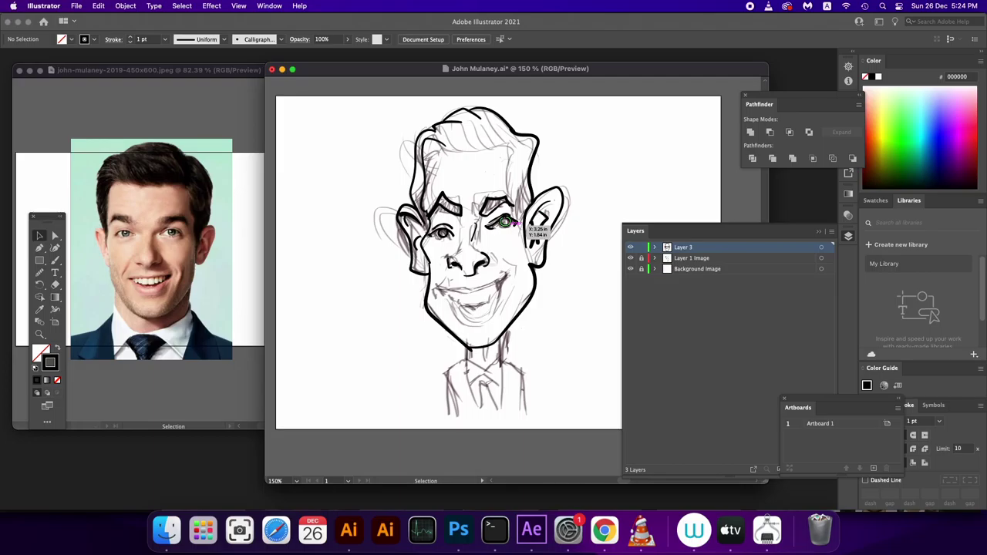
drag(514, 222, 515, 225)
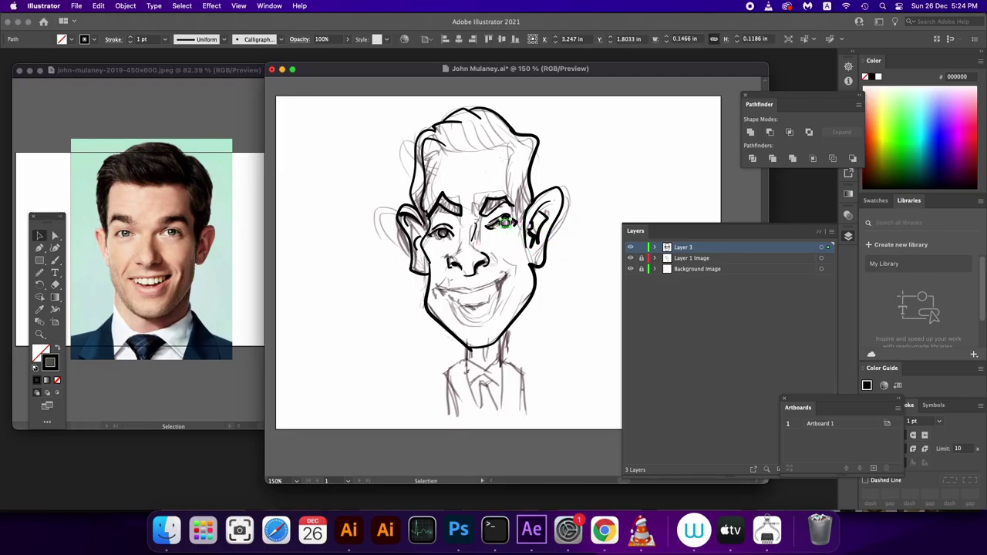
key(ctrl+shift+a)
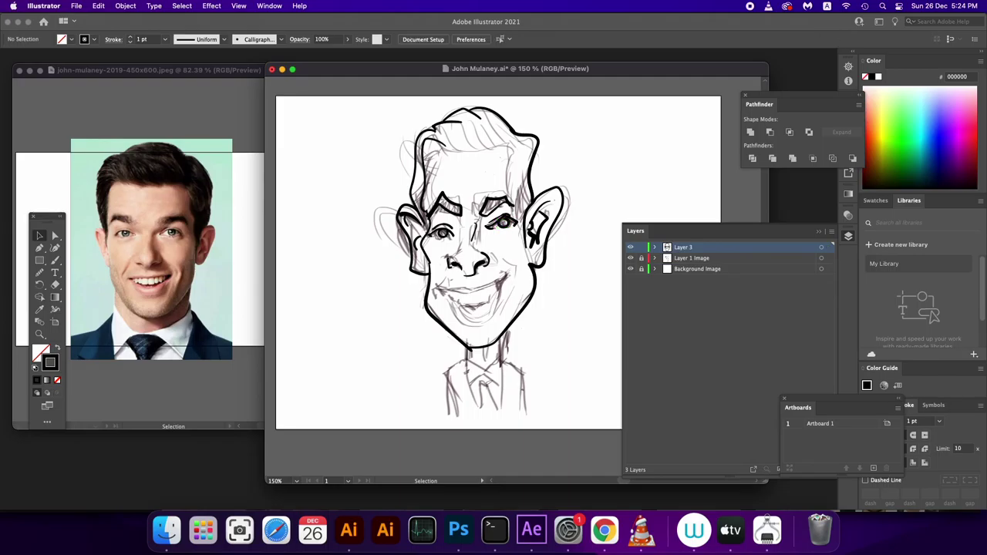
key(b)
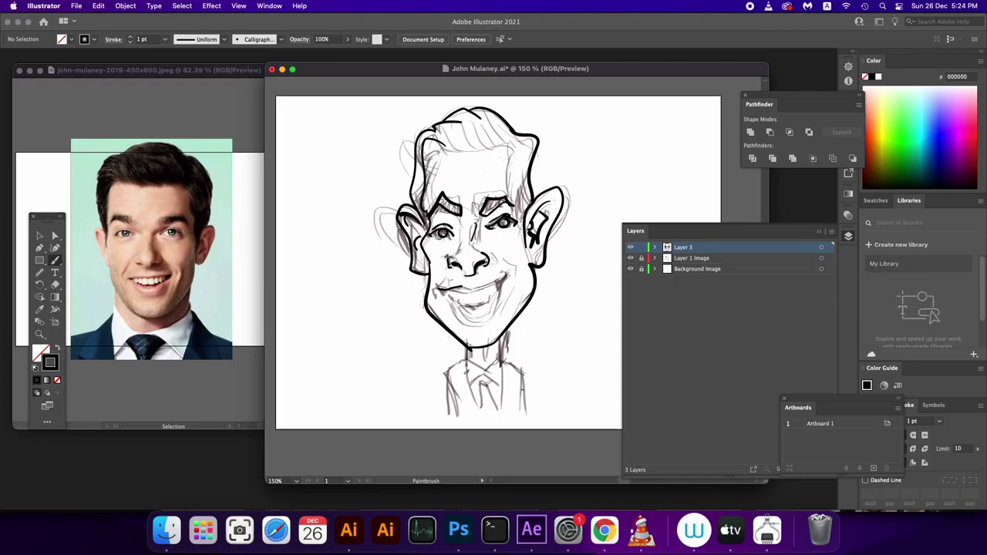
drag(475, 286, 508, 273)
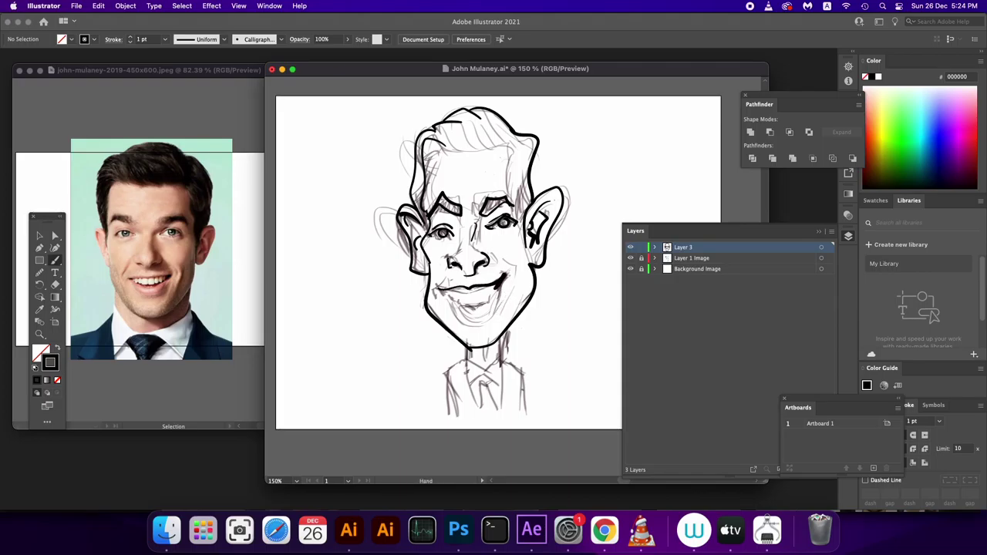
Ink a short line on the neck's left and a thin stroke in the hair.
scroll(500, 309, right, 2)
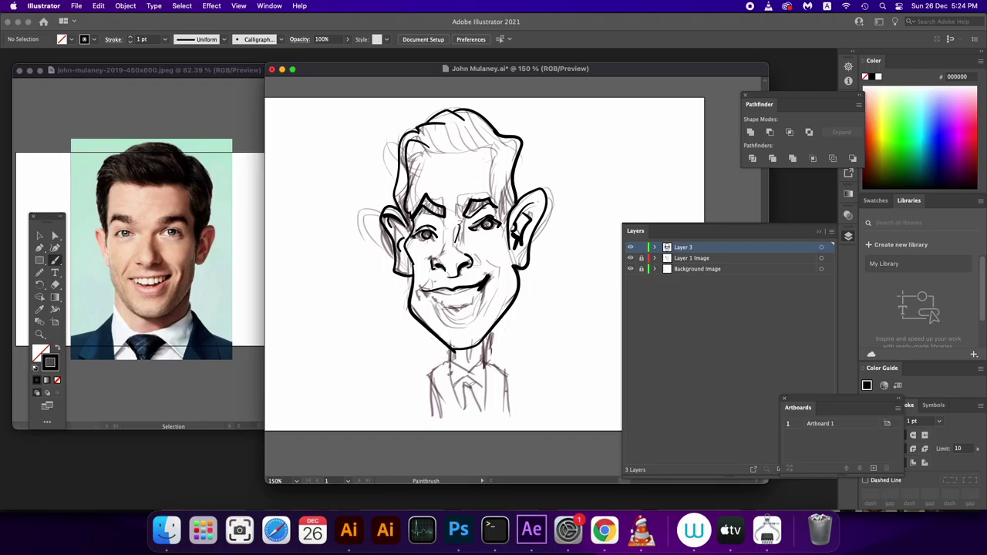
drag(452, 351, 448, 365)
scroll(482, 331, up, 3)
drag(422, 195, 443, 183)
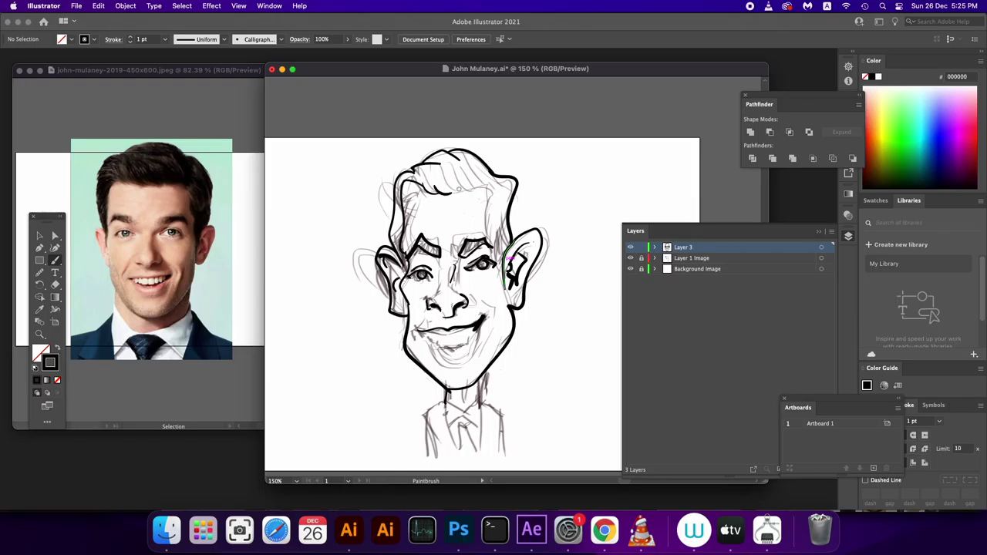
drag(446, 189, 482, 188)
key(super+z)
key(super+shift+a)
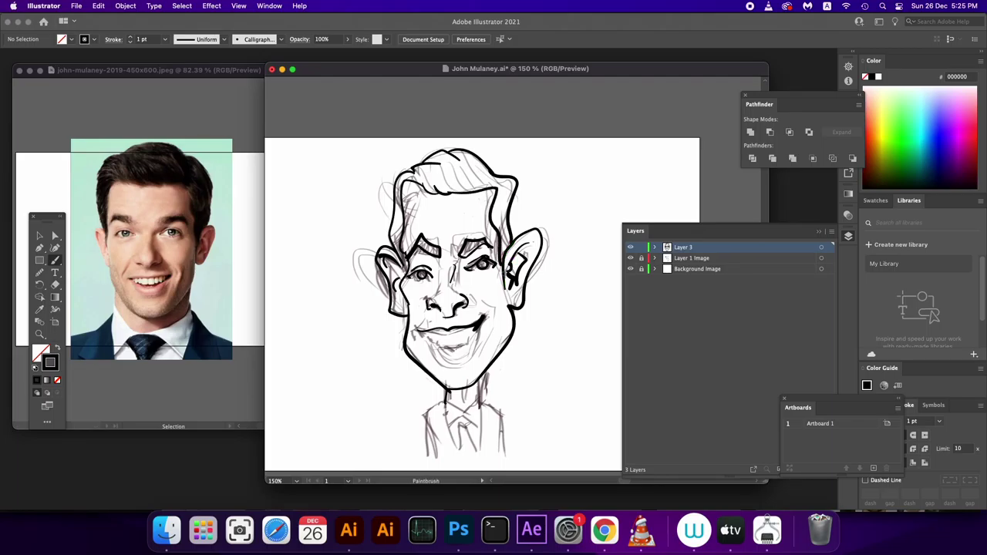
scroll(487, 345, down, 5)
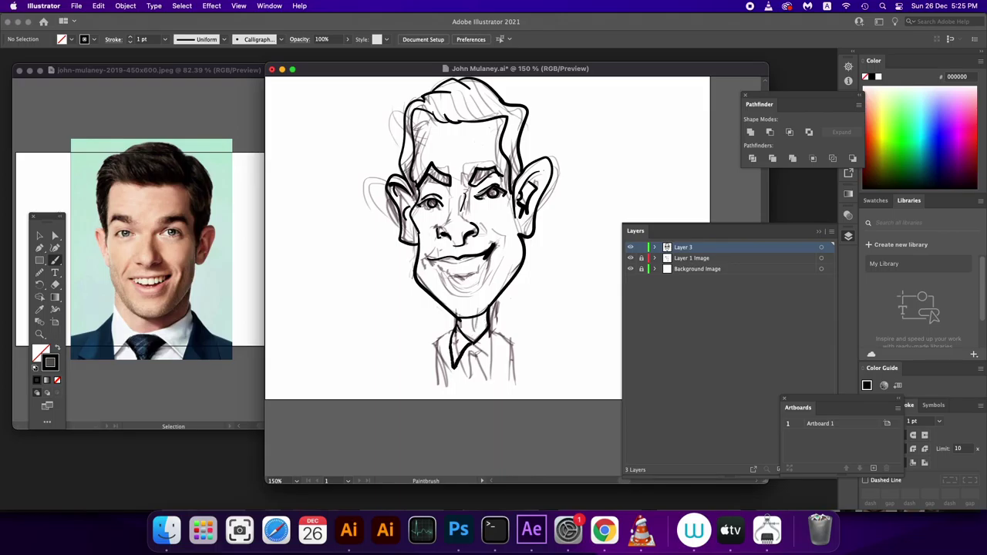
Ink the right collar and shirt side, and stretch the bottom line across the suit.
drag(489, 364, 491, 333)
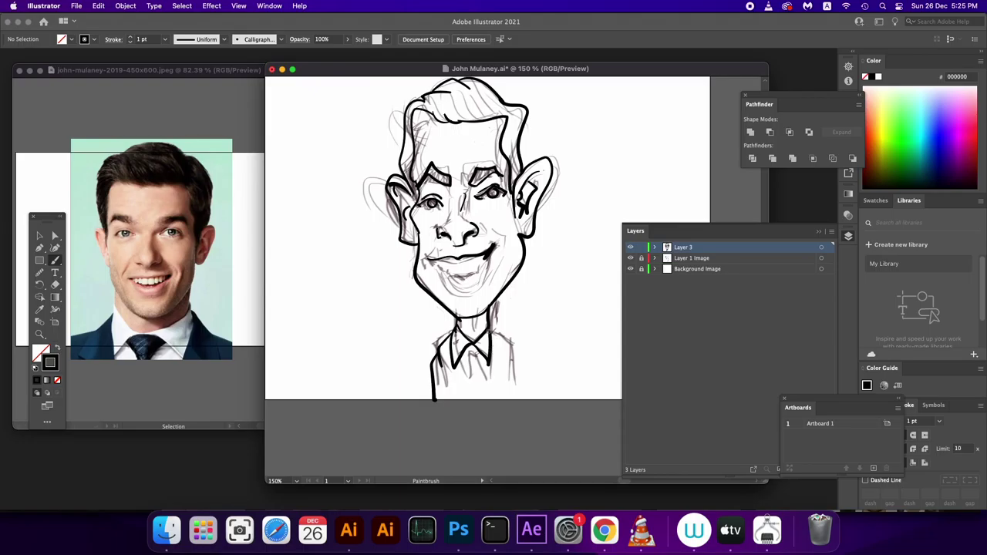
drag(498, 339, 514, 399)
key(v)
click(400, 391)
drag(407, 390, 526, 392)
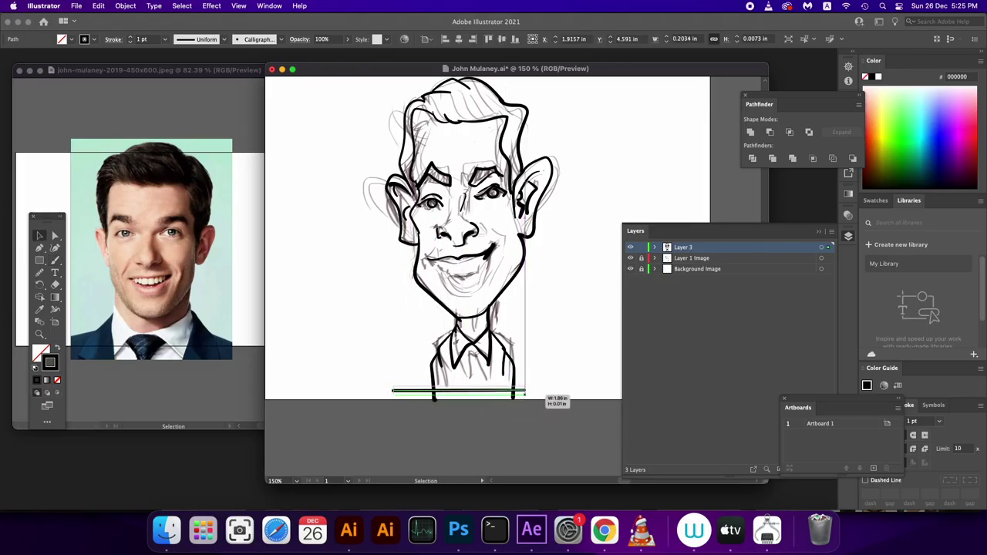
key(super+shift+a)
key(b)
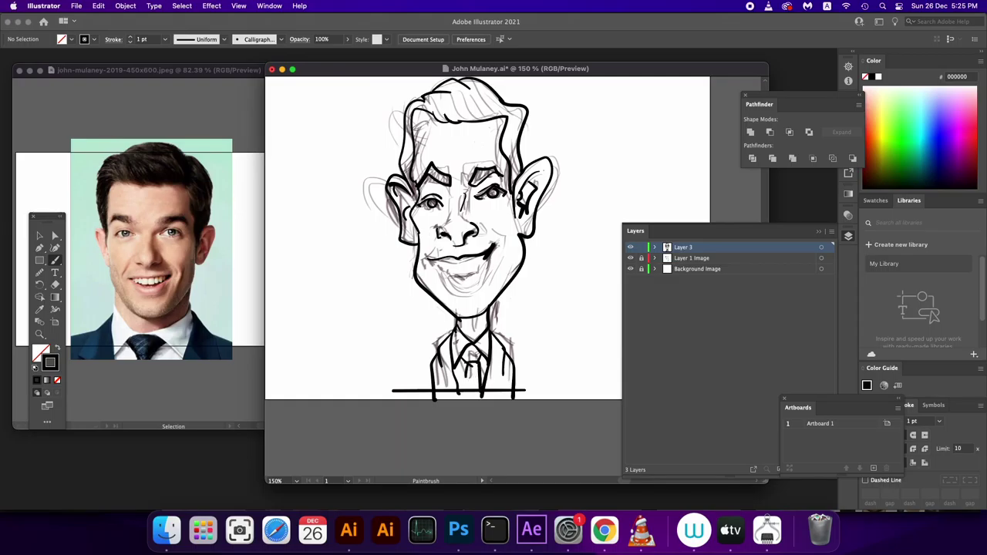
drag(469, 398, 461, 422)
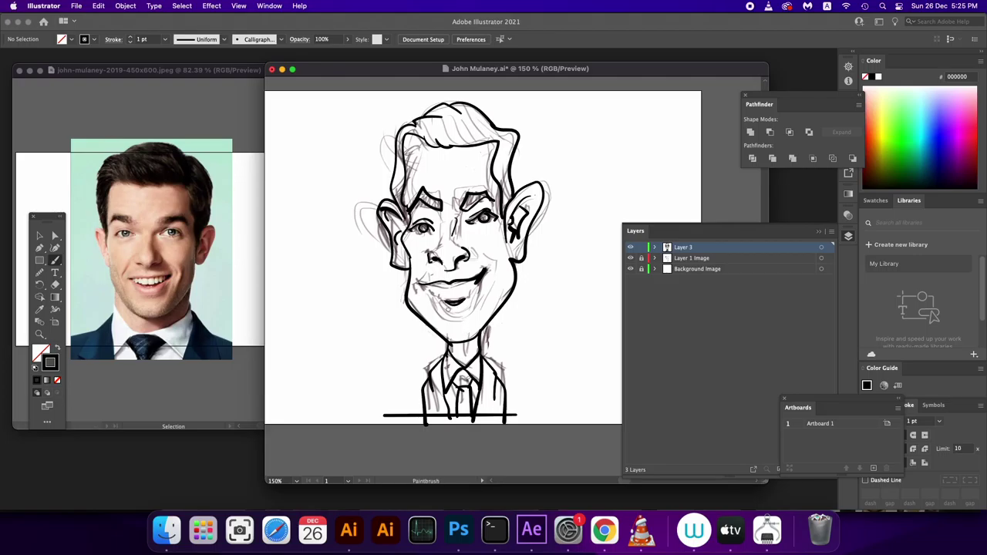
drag(475, 305, 464, 370)
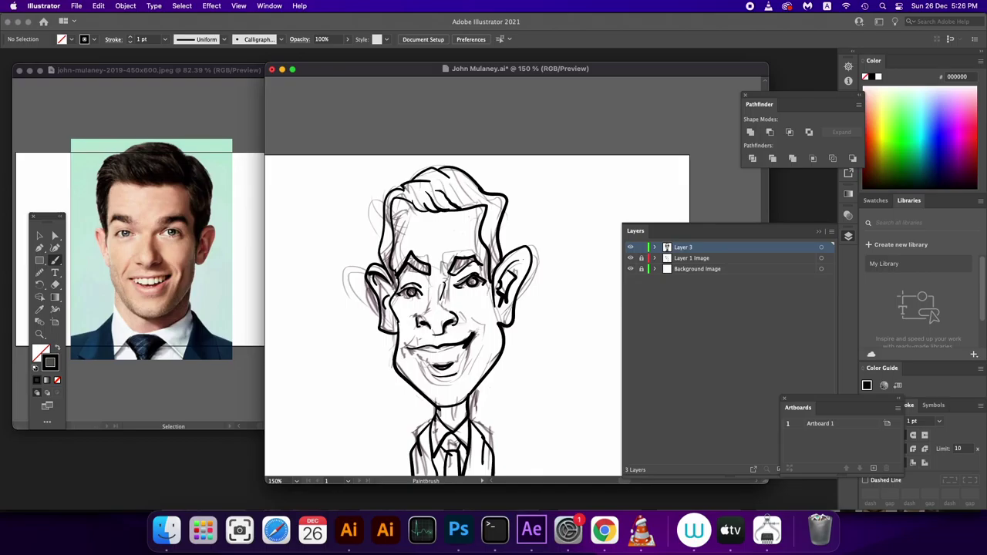
Reposition the left eyebrow stroke on the face.
drag(444, 415, 455, 376)
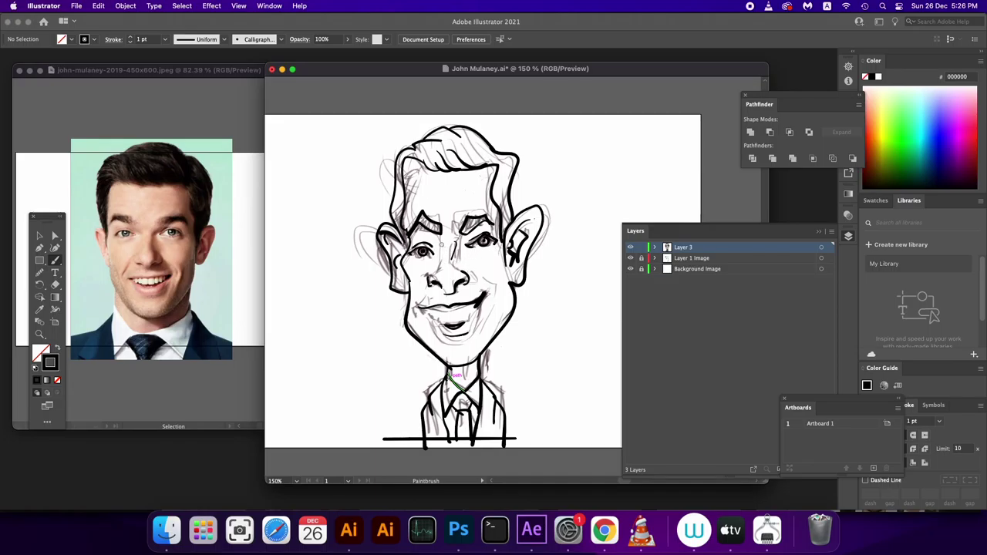
drag(455, 376, 451, 395)
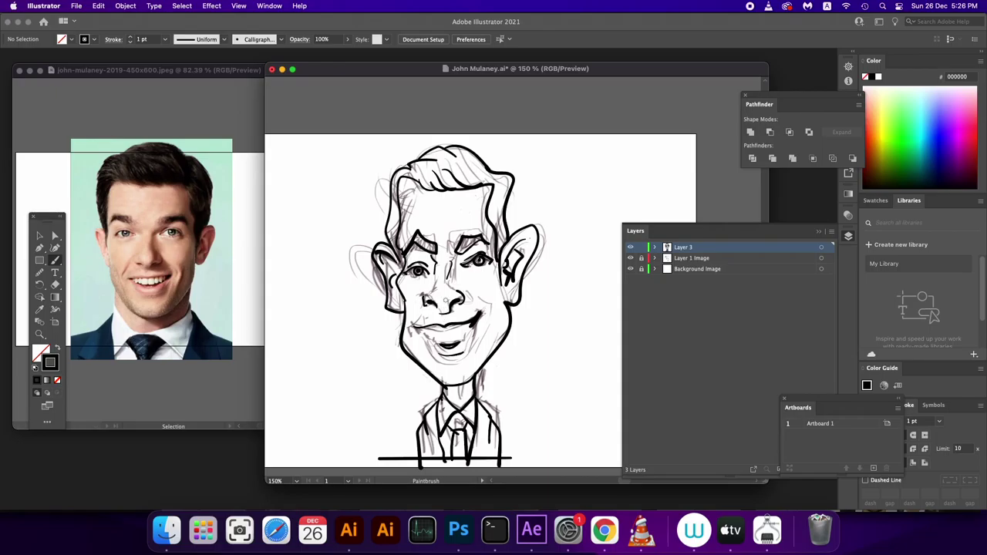
key(v)
click(432, 245)
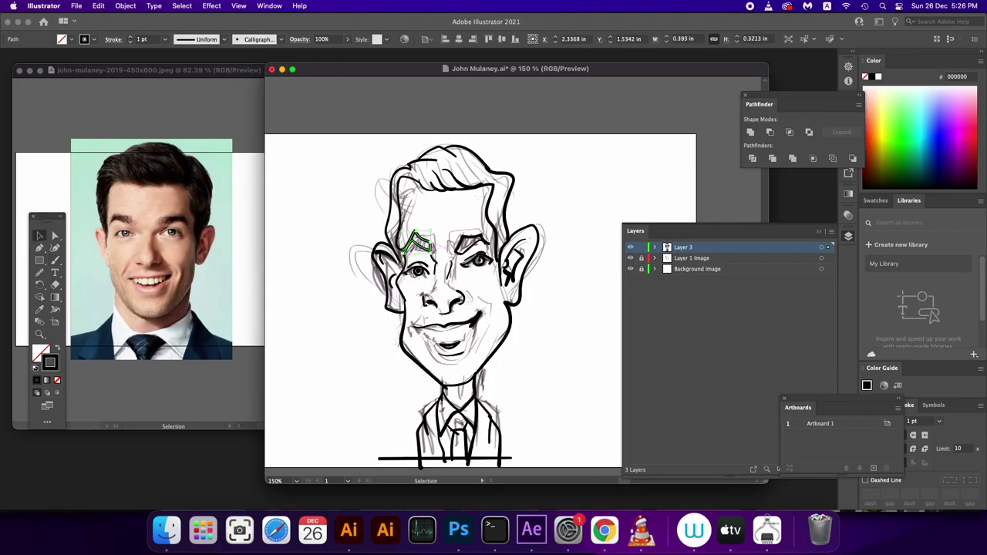
drag(436, 250, 472, 245)
key(super+shift+a)
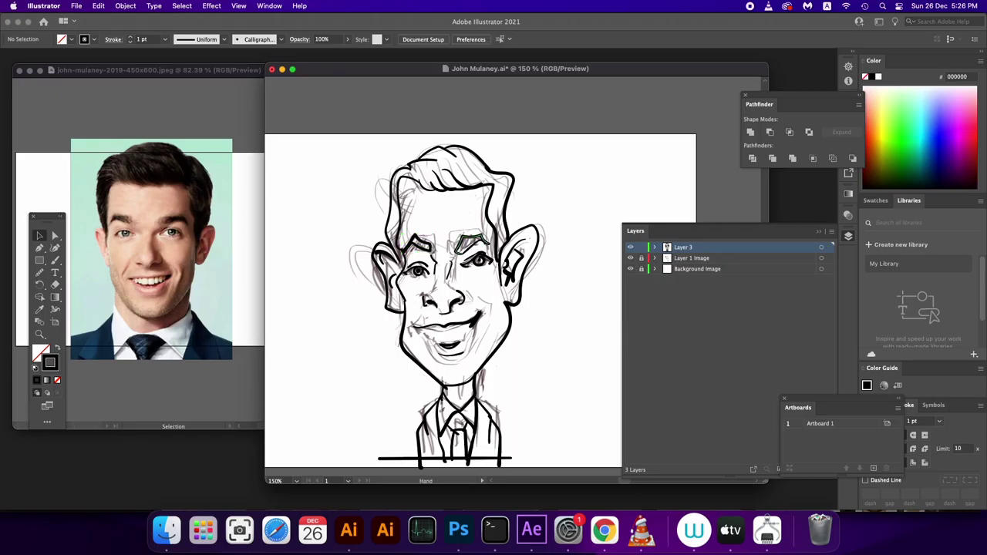
drag(455, 324, 460, 298)
key(space)
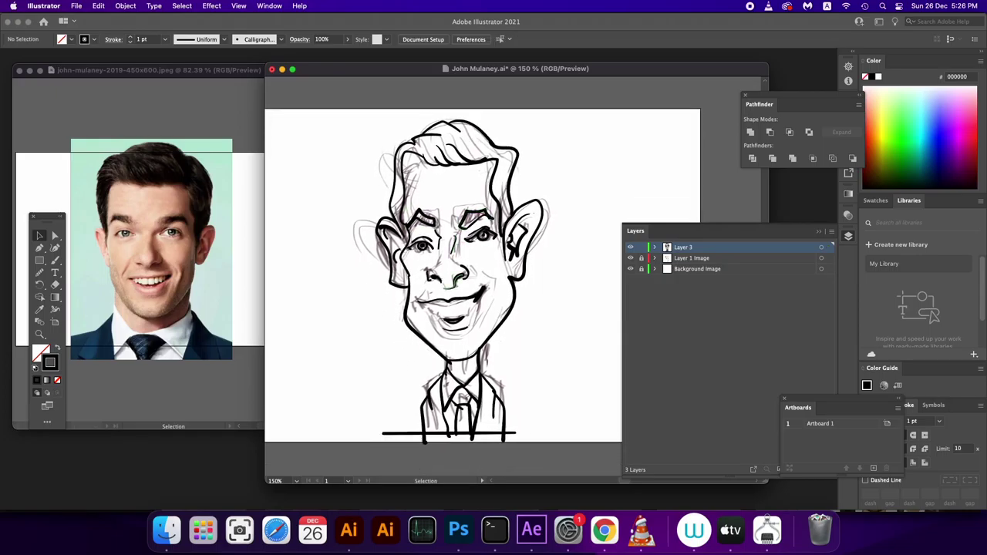
key(b)
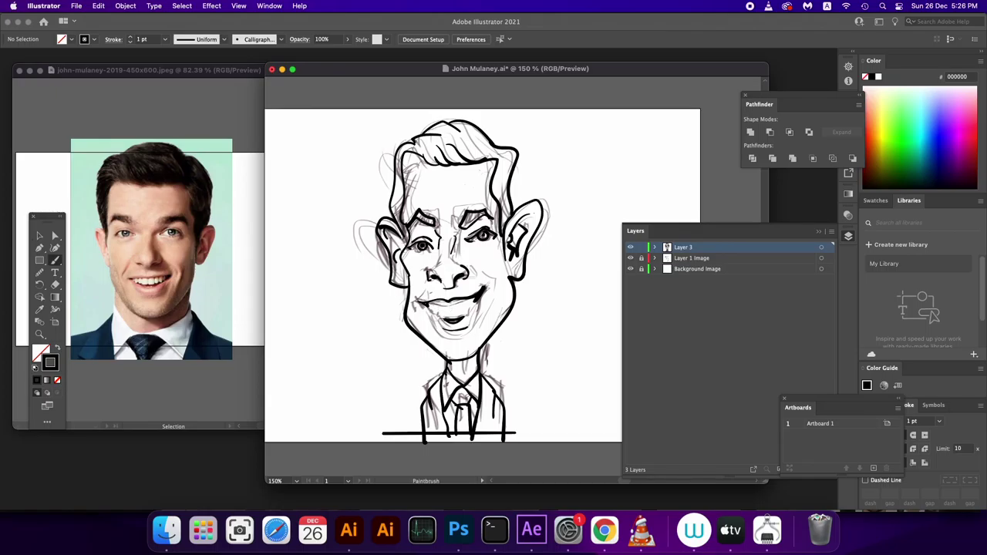
mouse_move(449, 373)
mouse_down()
mouse_move(449, 309)
mouse_move(435, 386)
mouse_up()
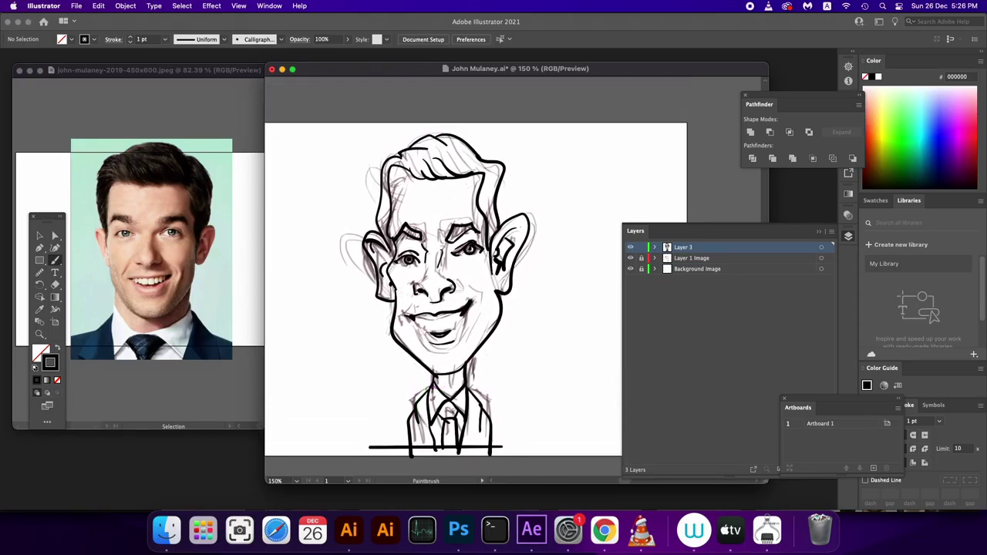
drag(419, 306, 411, 329)
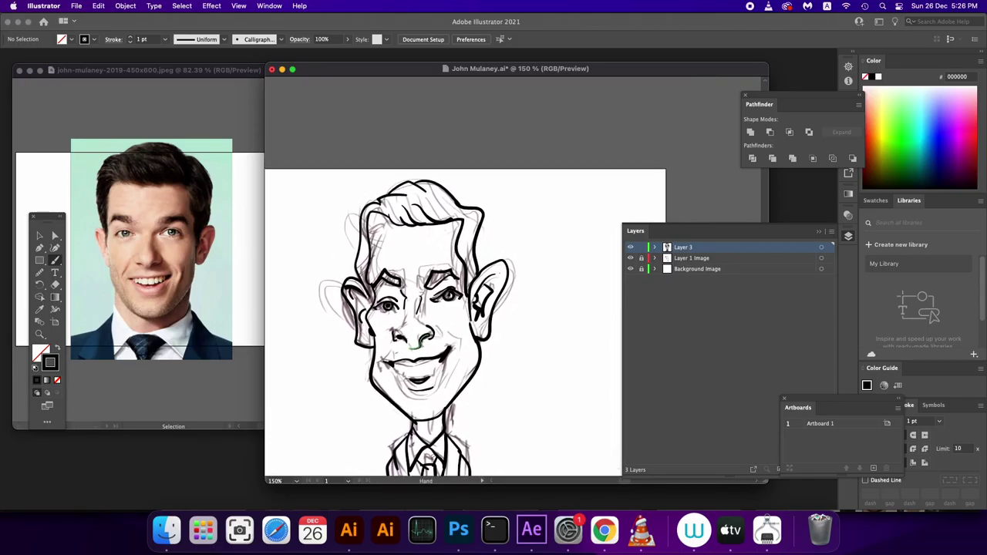
drag(432, 348, 449, 276)
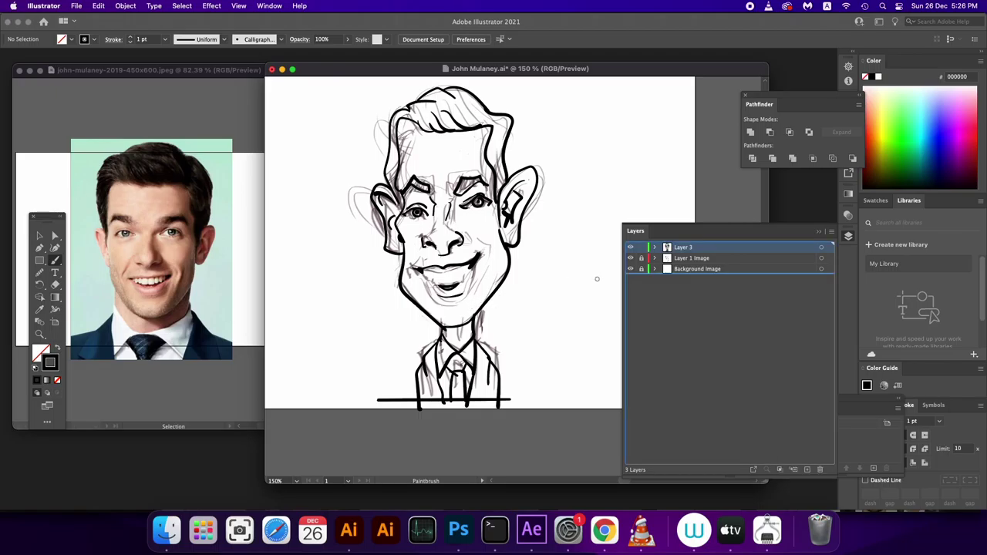
Duplicate Layer 3, hide the original, and run Outline Stroke on the copy's artwork.
key(F5)
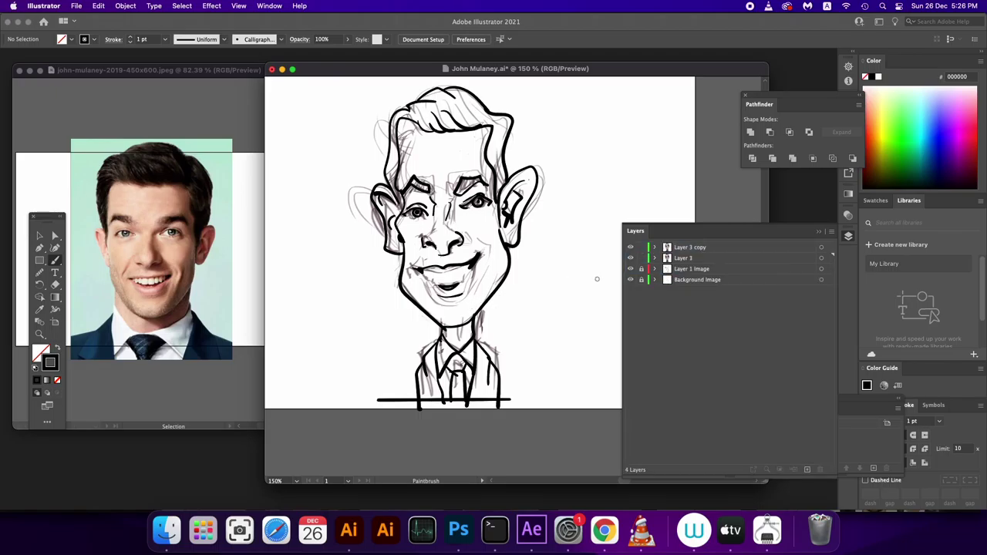
click(630, 258)
click(821, 247)
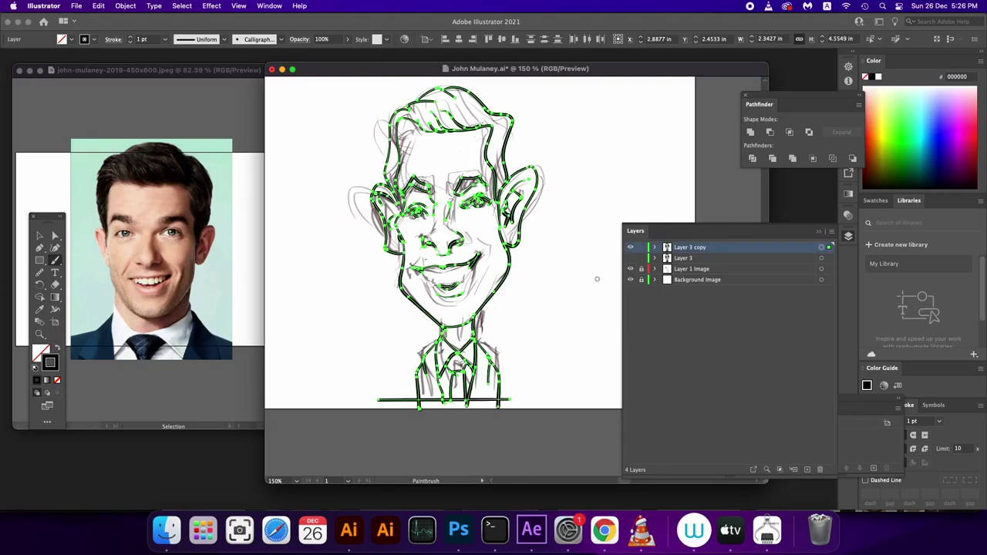
click(126, 6)
mouse_move(123, 264)
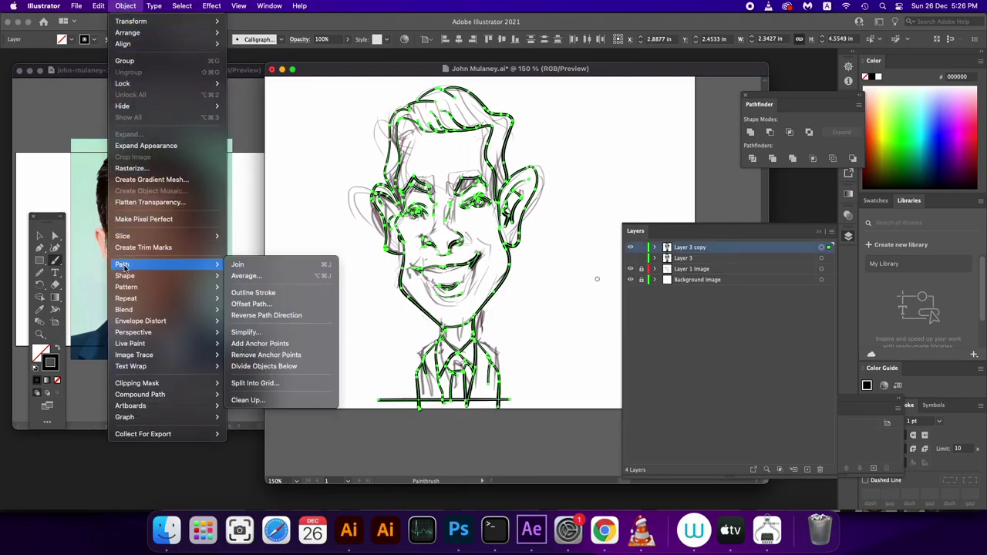
click(272, 297)
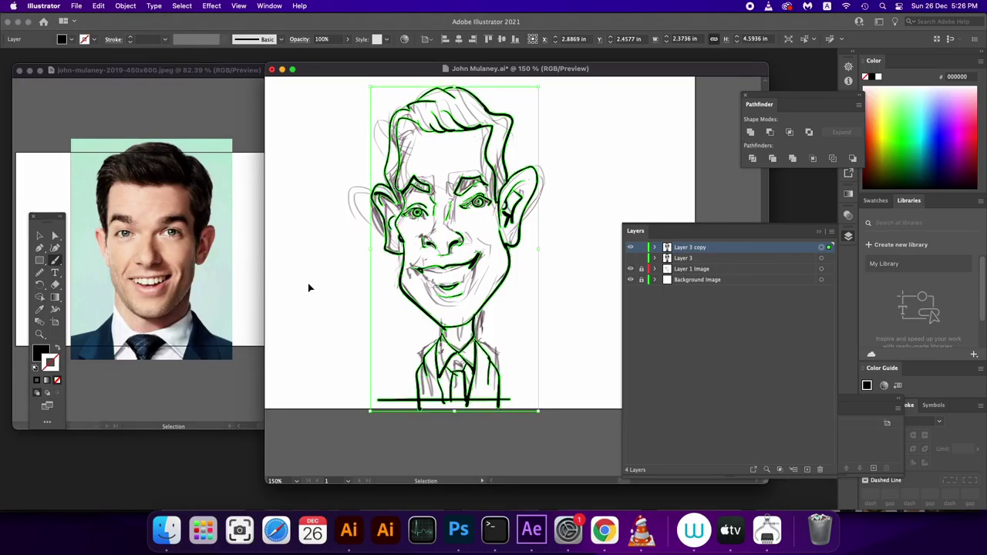
key(super+equal)
key(super+equal)
key(super+equal)
Pencil pointed wedges onto both smile corners and reshape the line beside the left nostril.
key(n)
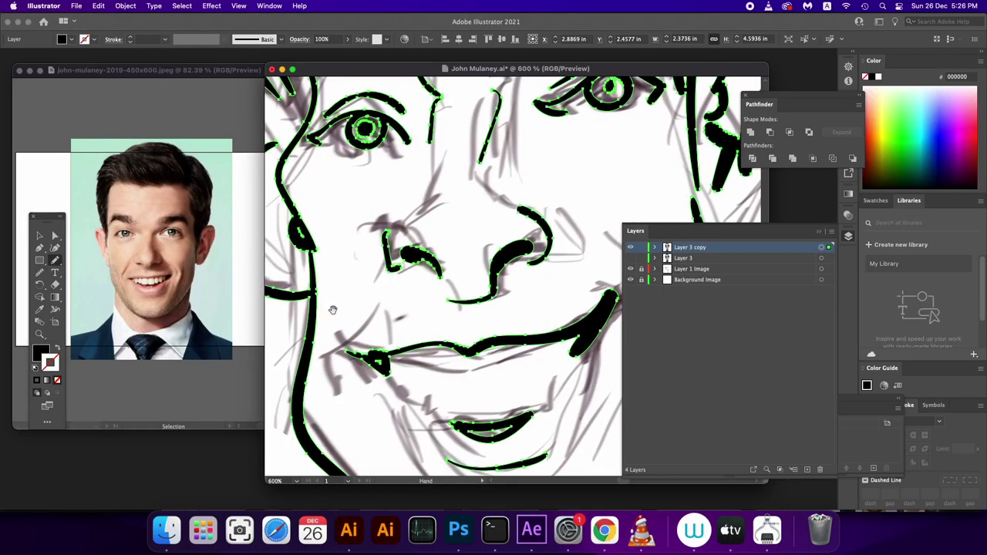
scroll(362, 318, down, 2)
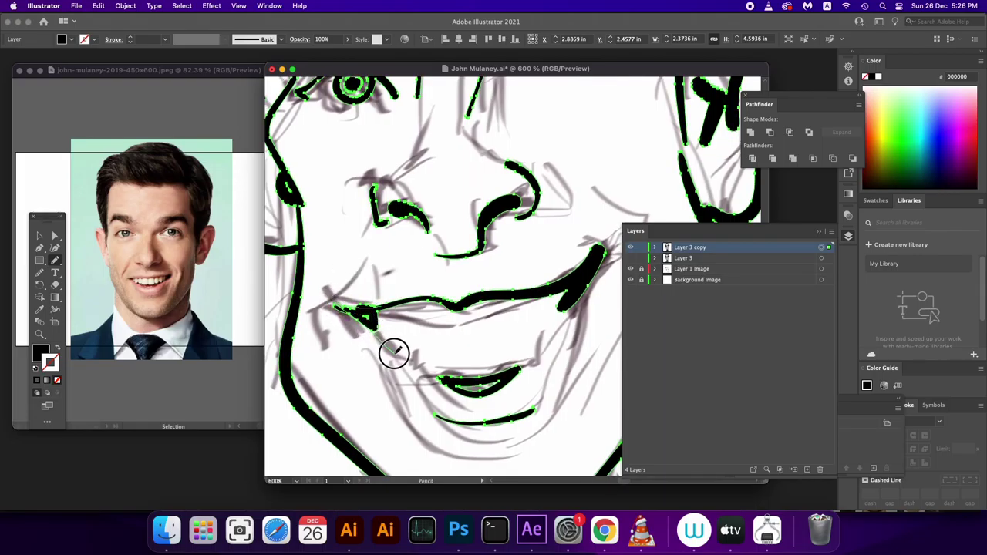
drag(383, 333, 393, 352)
scroll(463, 324, up, 2)
scroll(463, 324, right, 2)
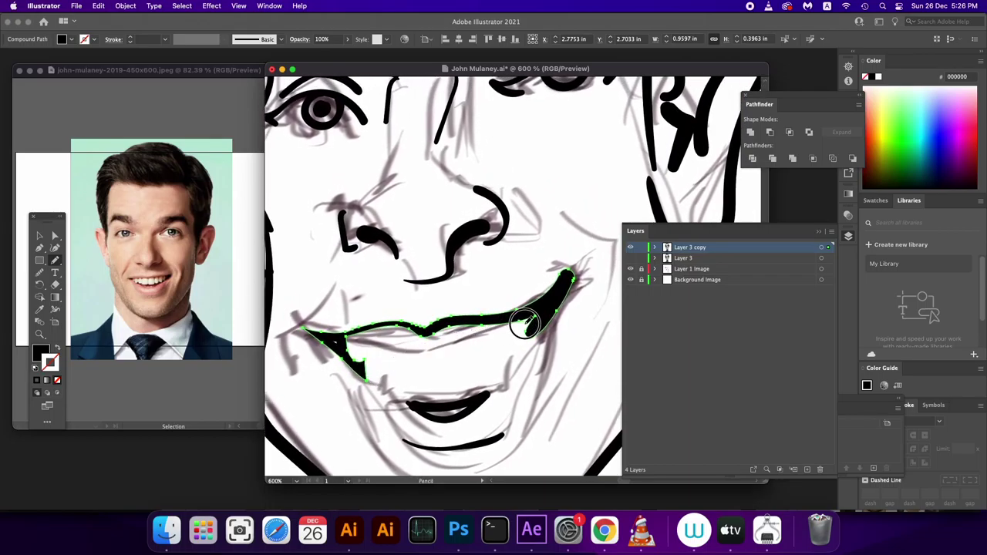
drag(516, 366, 557, 318)
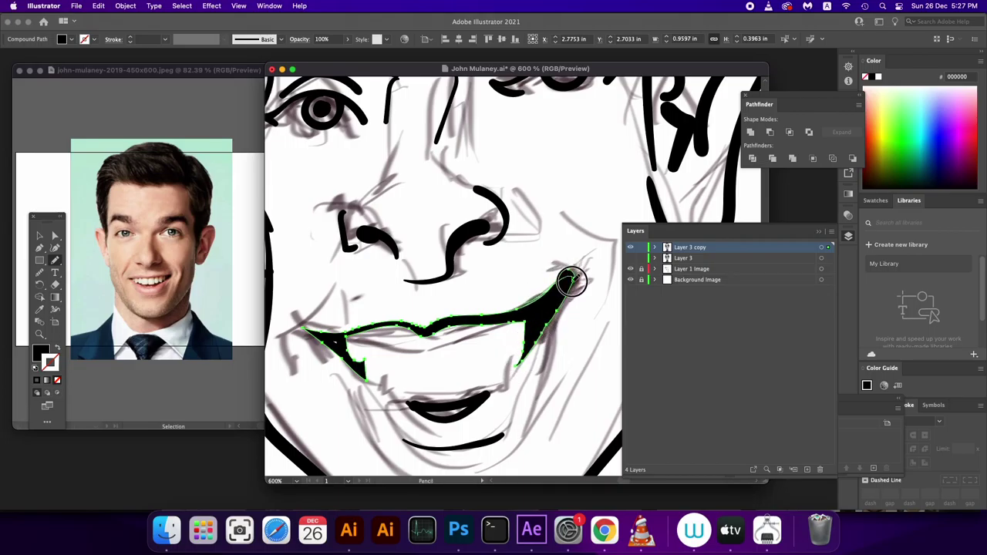
scroll(551, 326, up, 2)
click(822, 247)
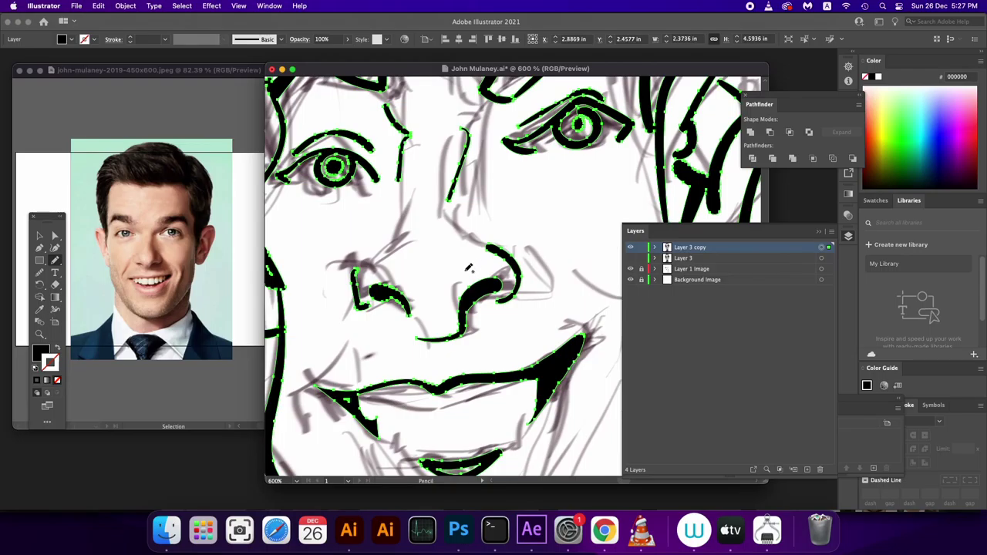
mouse_move(373, 287)
mouse_down()
mouse_move(408, 322)
mouse_move(406, 352)
mouse_up()
Redraw the nose bridge line and reshape the lower eyelid with the Pencil.
click(829, 247)
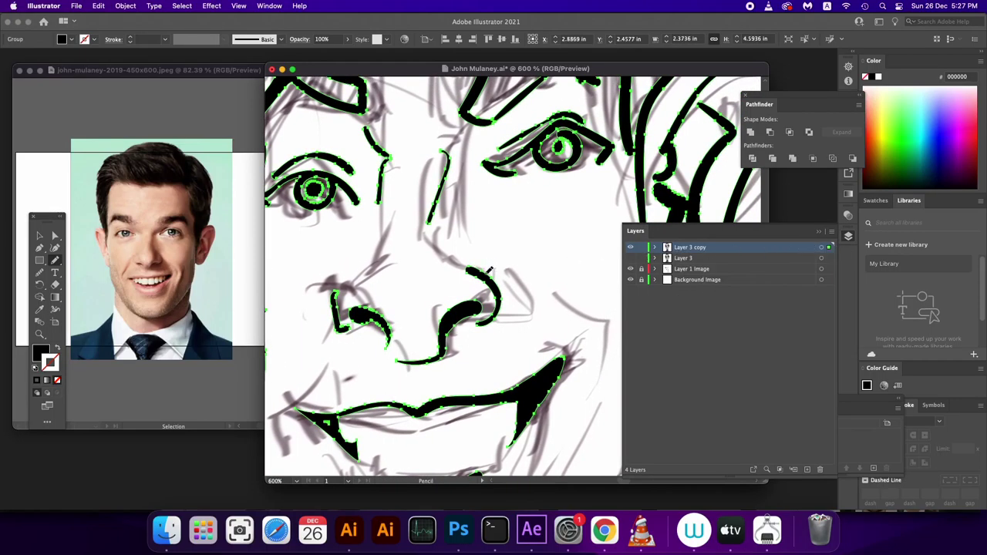
drag(448, 254, 472, 272)
scroll(466, 274, up, 3)
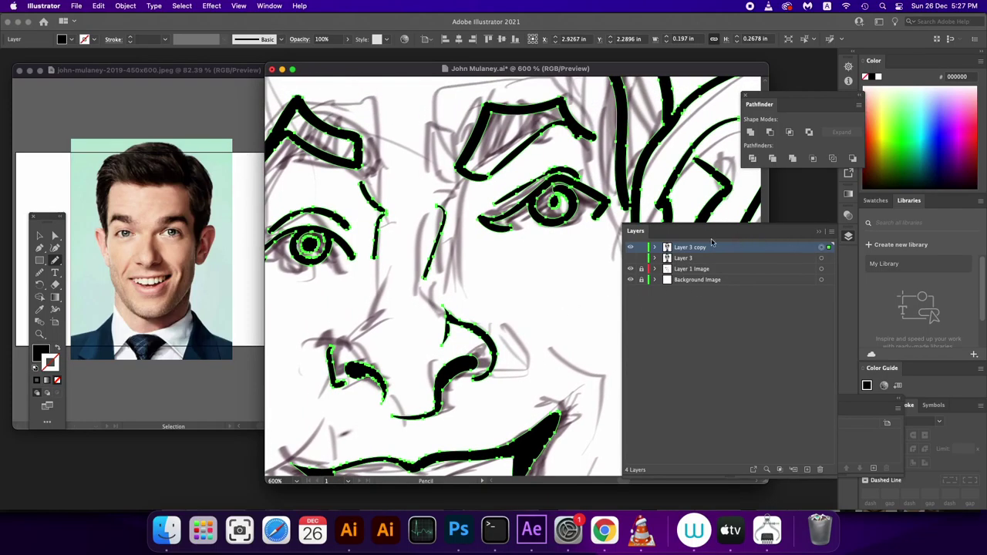
scroll(459, 282, right, 2)
scroll(459, 282, up, 1)
mouse_move(479, 223)
mouse_down()
mouse_move(446, 232)
mouse_move(471, 241)
mouse_up()
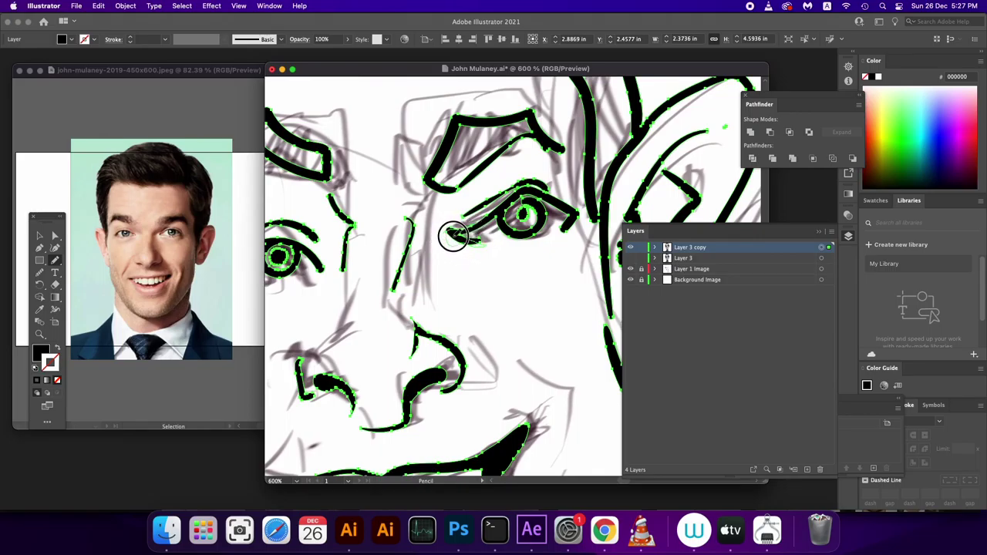
drag(470, 240, 452, 229)
scroll(540, 262, up, 3)
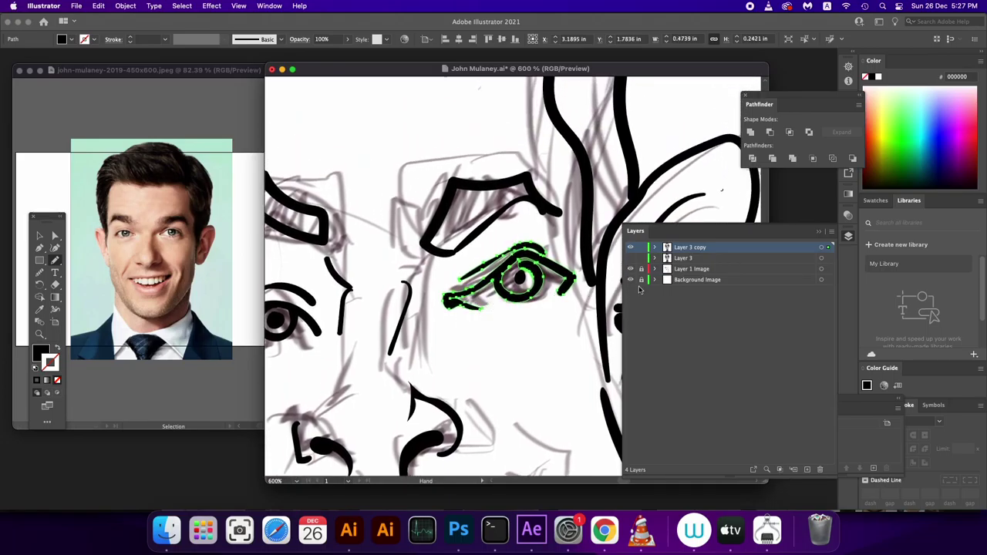
Select the eye outline and pupil paths on Layer 3 copy.
click(822, 247)
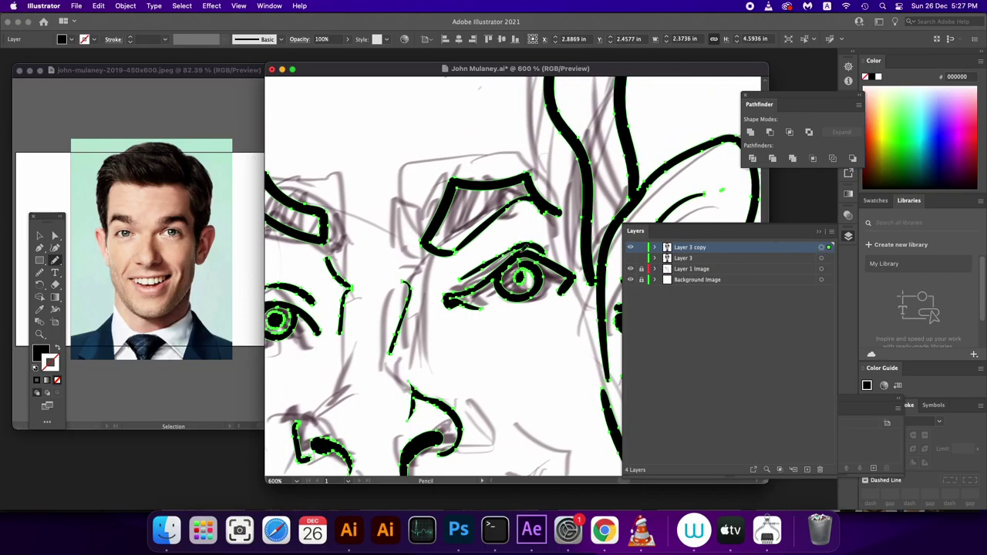
click(536, 276)
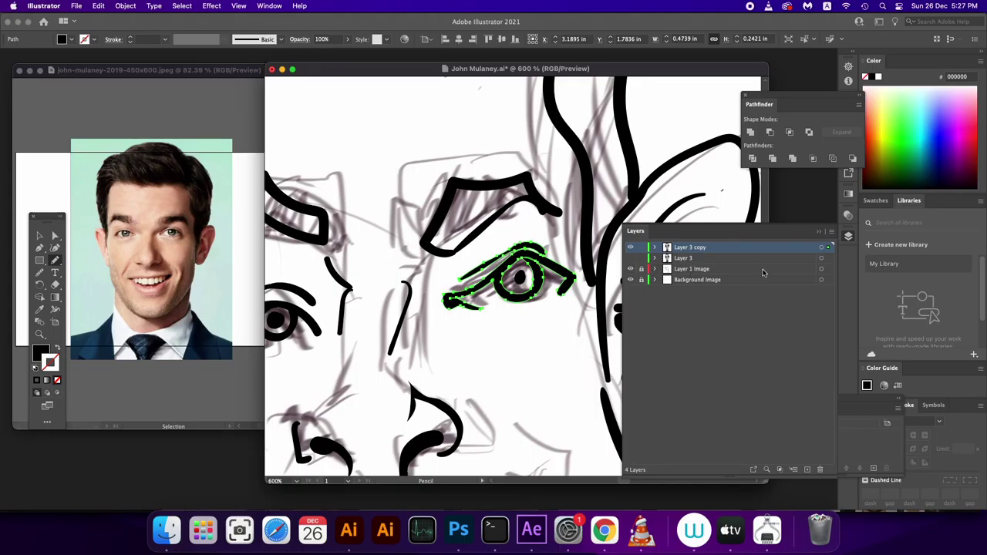
click(822, 247)
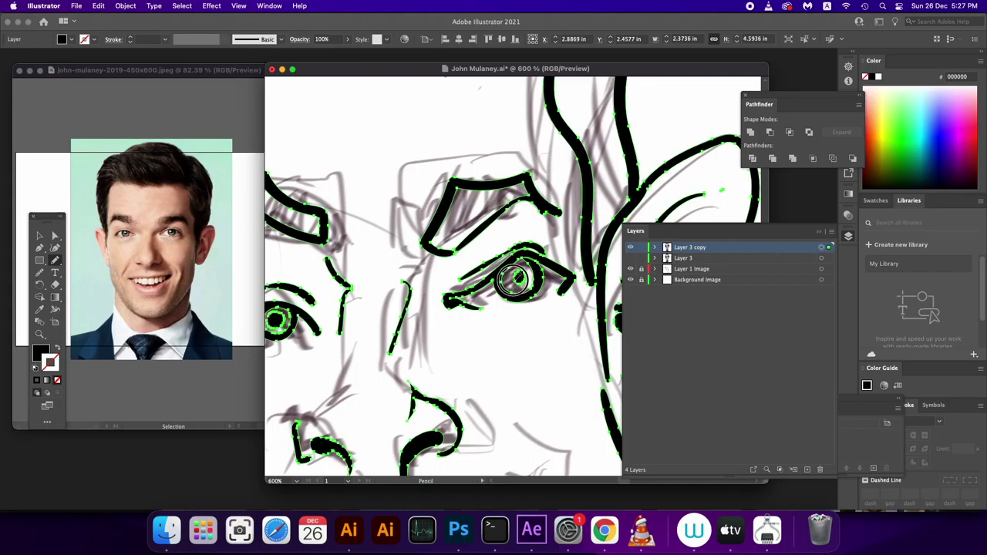
click(519, 278)
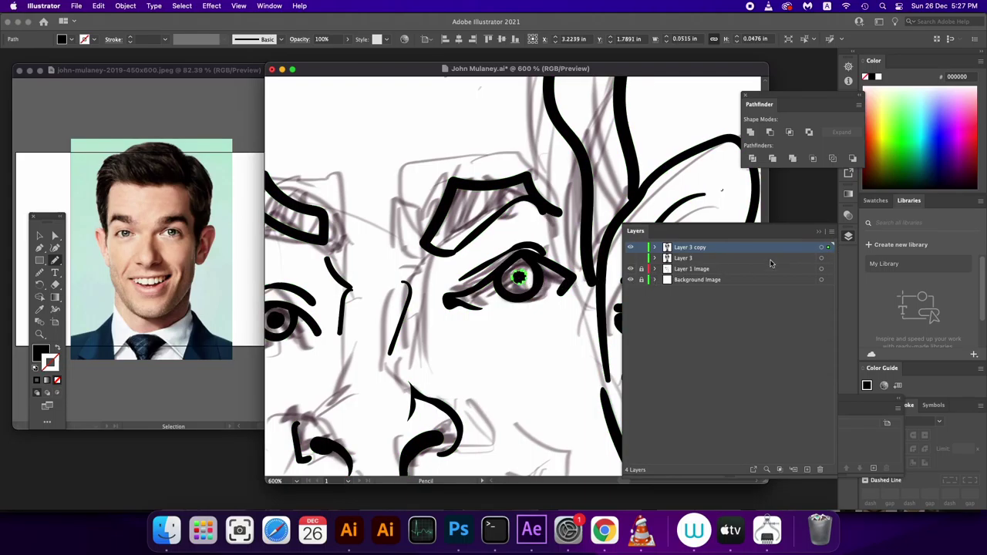
click(828, 246)
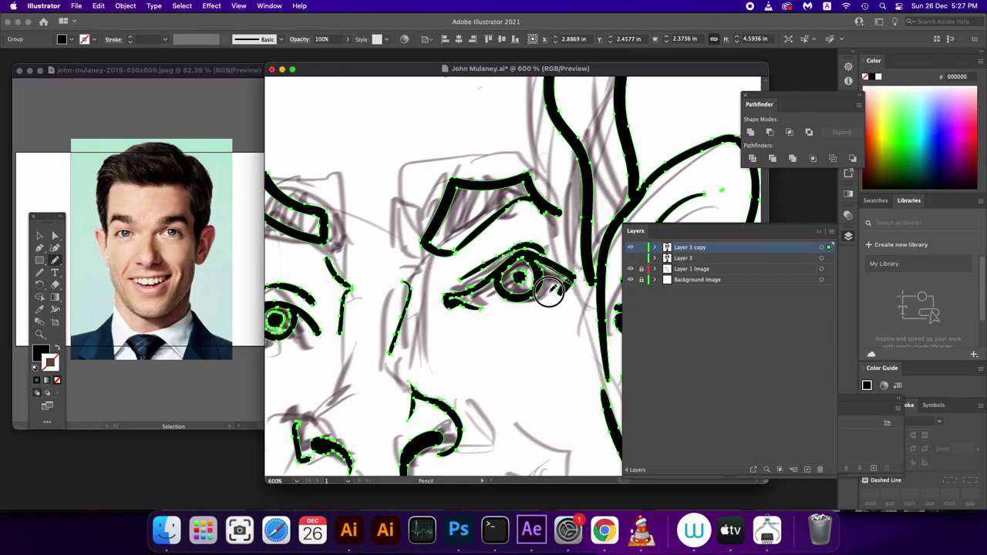
super+click(575, 283)
drag(574, 284, 564, 311)
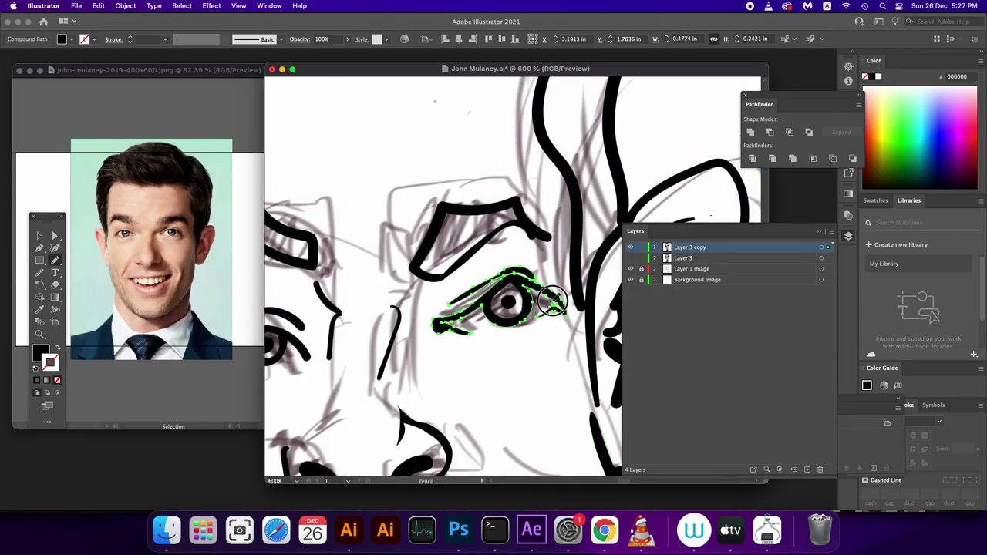
click(822, 247)
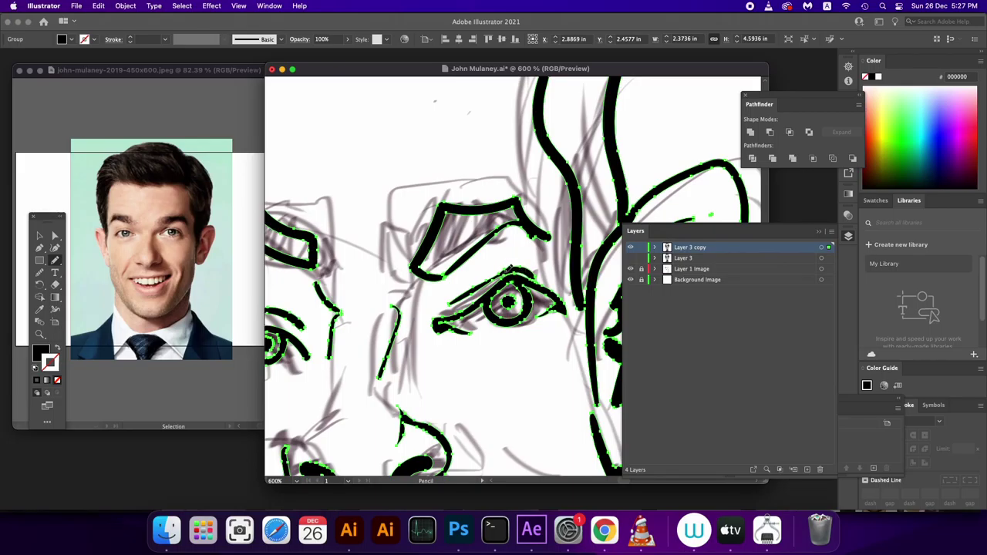
Redraw and extend the right eye's upper eyelid into a tapered point.
drag(474, 285, 540, 280)
key(super+z)
key(super+shift+z)
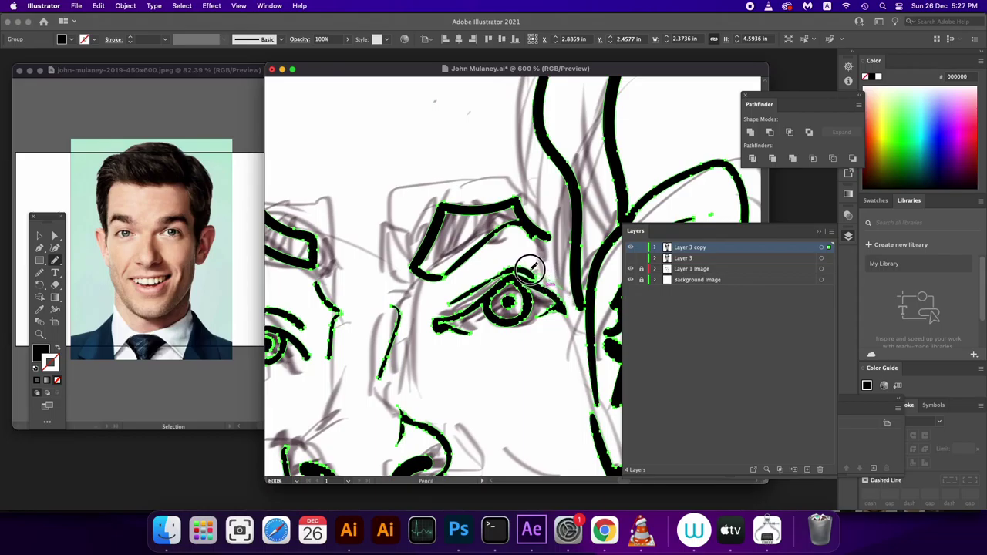
super+click(486, 286)
scroll(494, 277, down, 3)
scroll(493, 277, left, 3)
click(824, 247)
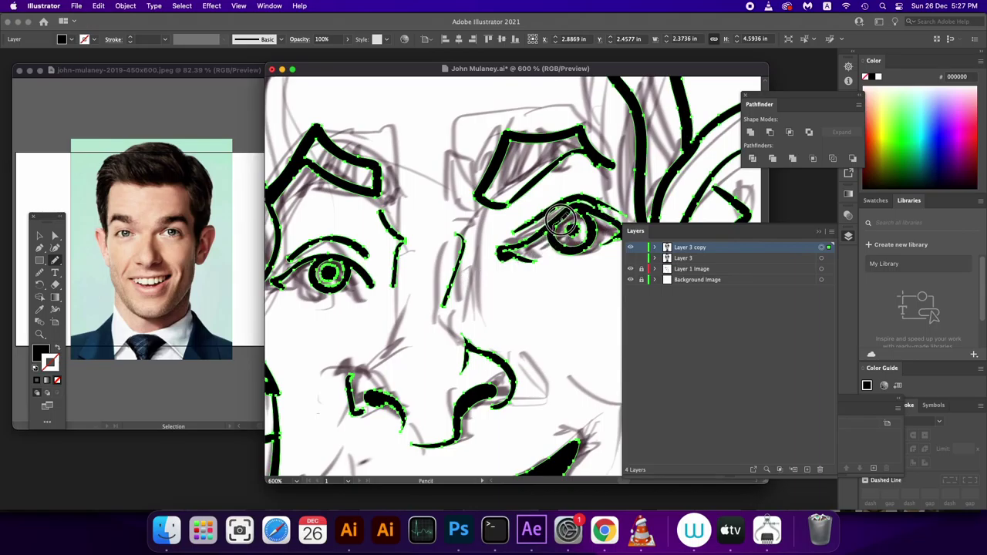
scroll(573, 267, up, 3)
scroll(573, 267, right, 1)
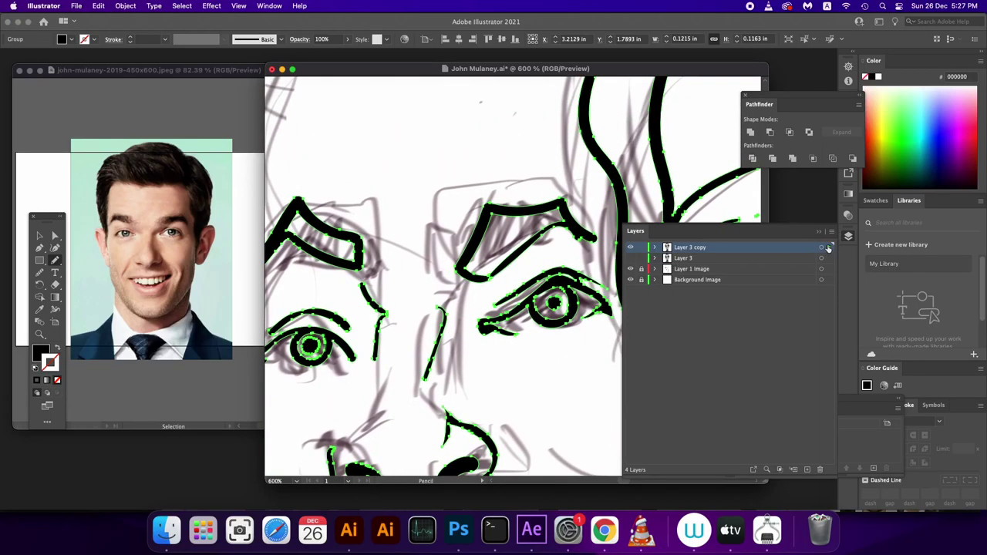
scroll(483, 249, right, 2)
Smooth the right eyebrow's lower edge and thicken the top of the nose line.
ctrl+click(459, 282)
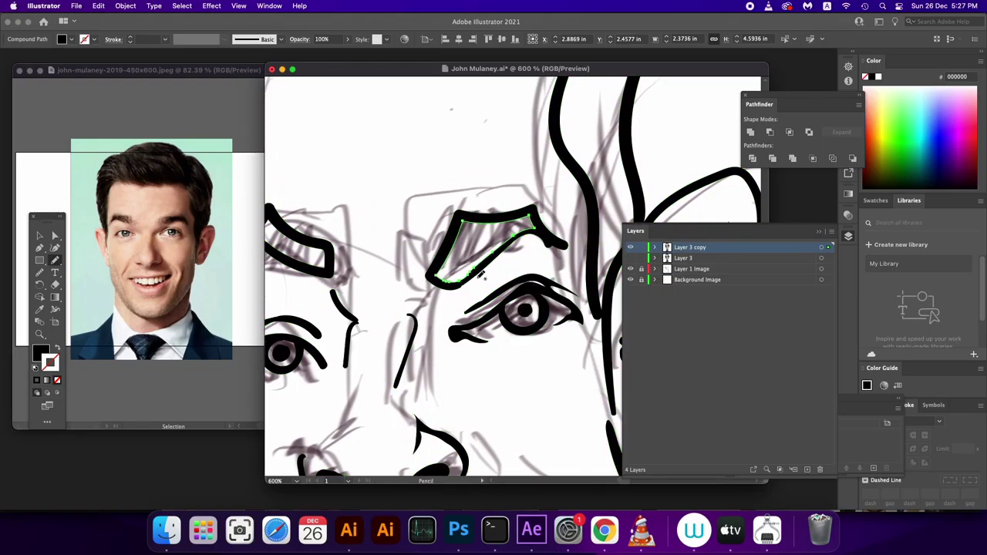
click(822, 248)
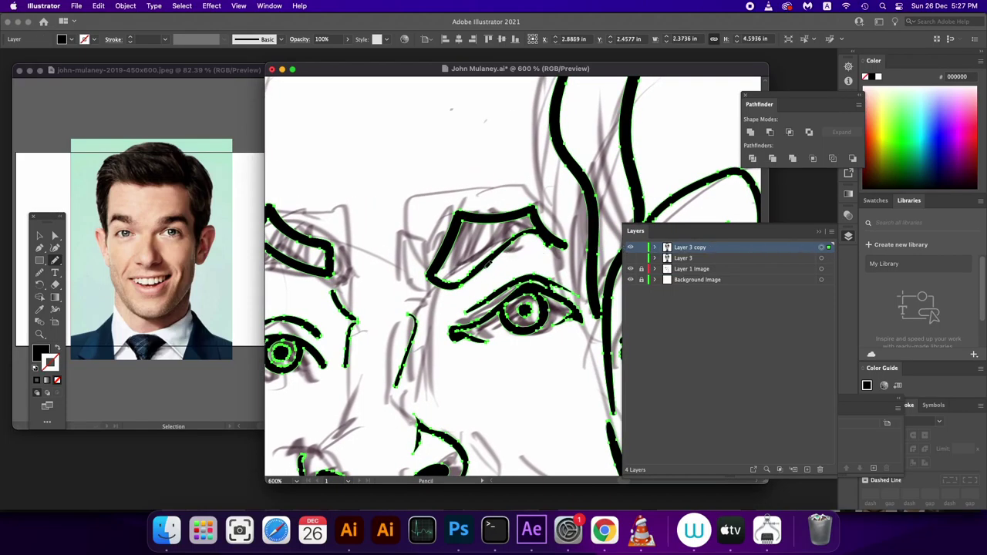
mouse_move(455, 284)
mouse_down()
mouse_move(547, 244)
mouse_move(569, 260)
mouse_up()
scroll(555, 239, down, 3)
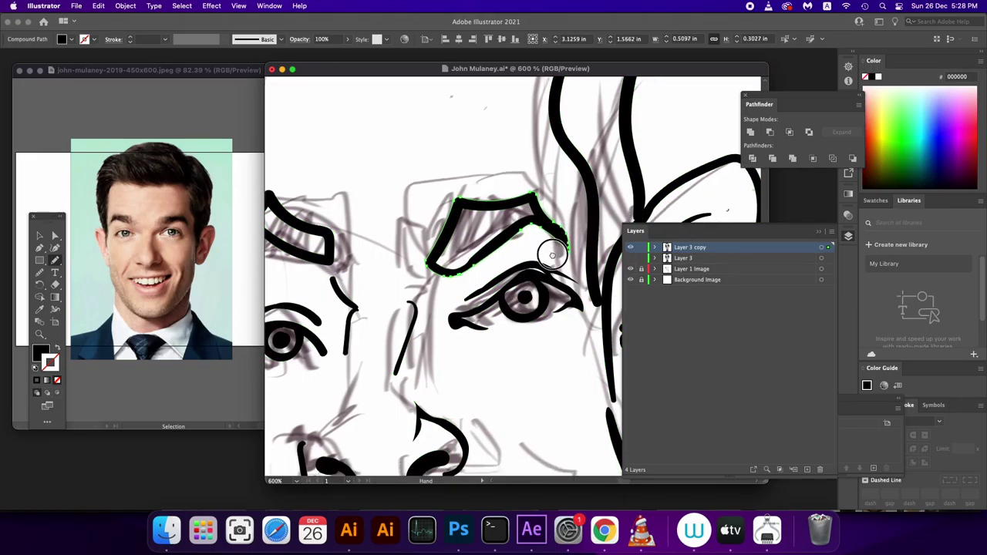
click(822, 248)
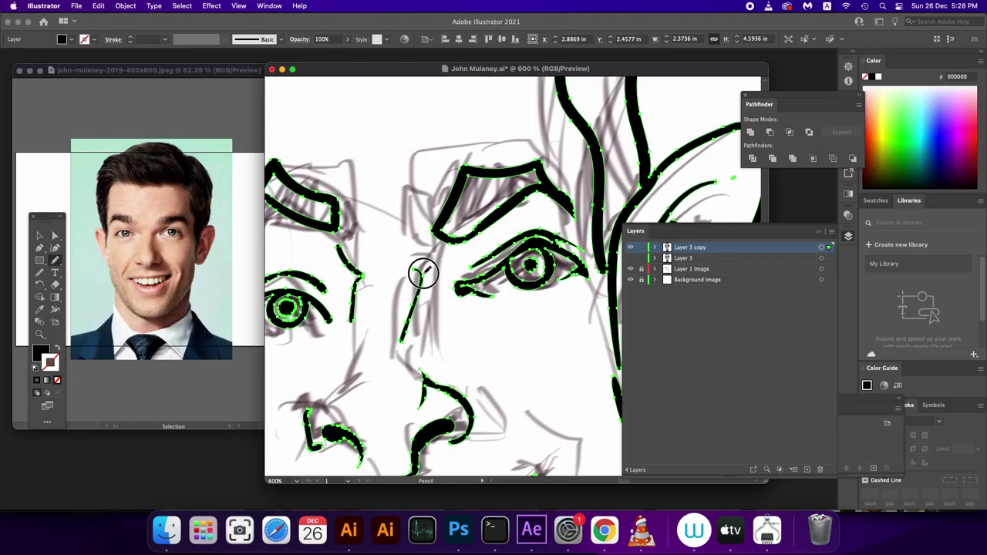
drag(424, 273, 417, 268)
mouse_move(422, 312)
mouse_down()
mouse_move(443, 261)
mouse_move(505, 255)
mouse_up()
key(ctrl+a)
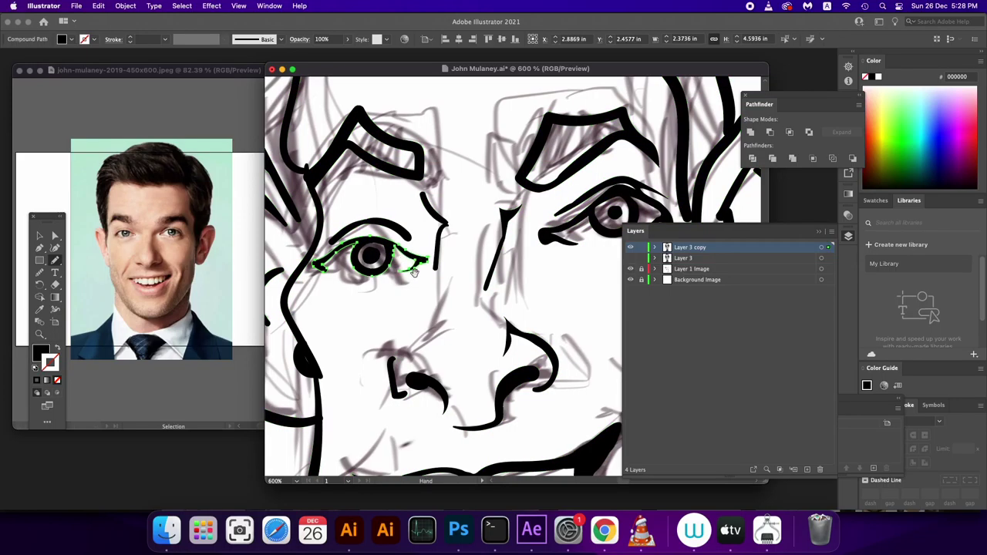
Redraw the left eye's outline around the pupil so both corners taper to sharp points.
scroll(463, 263, up, 2)
click(799, 246)
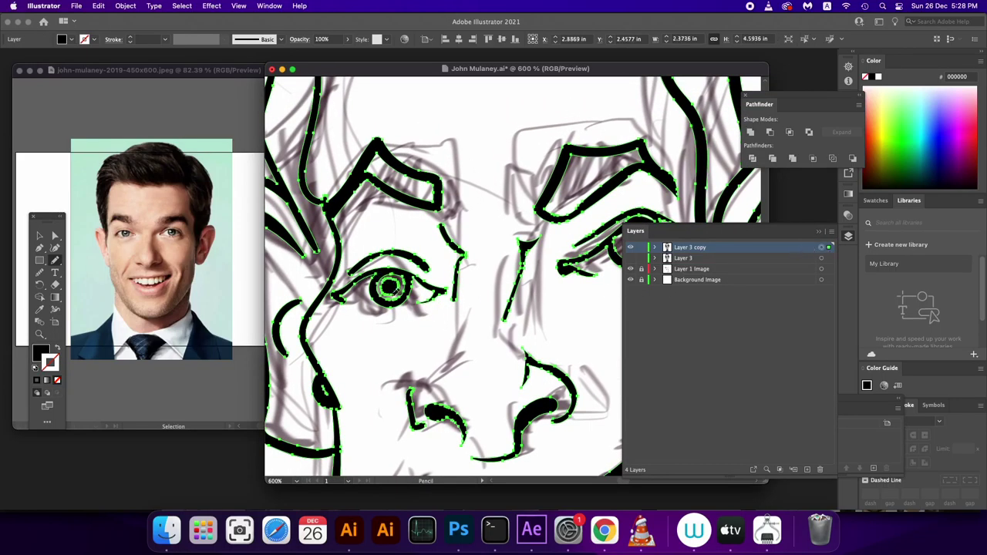
drag(395, 276, 392, 279)
key(super+a)
key(super+shift+a)
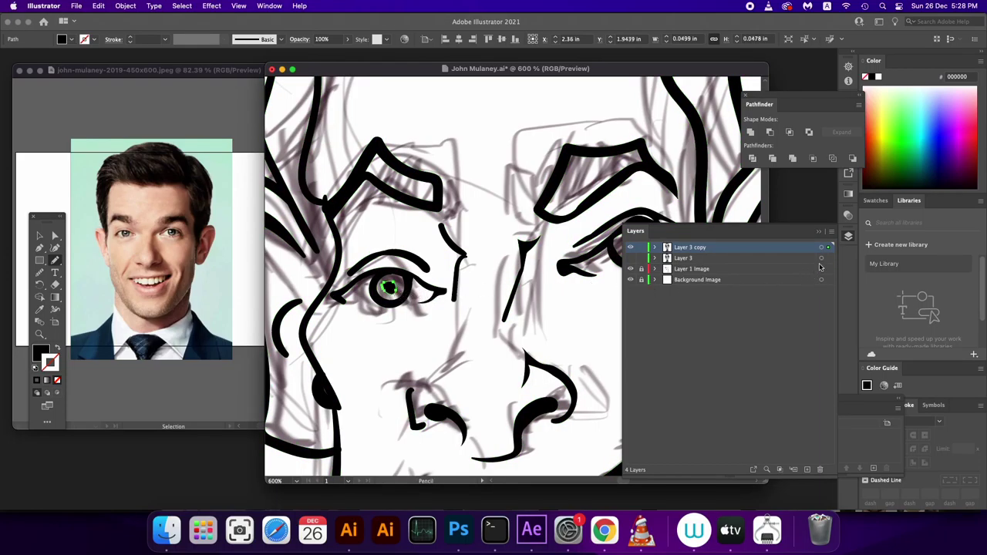
click(828, 247)
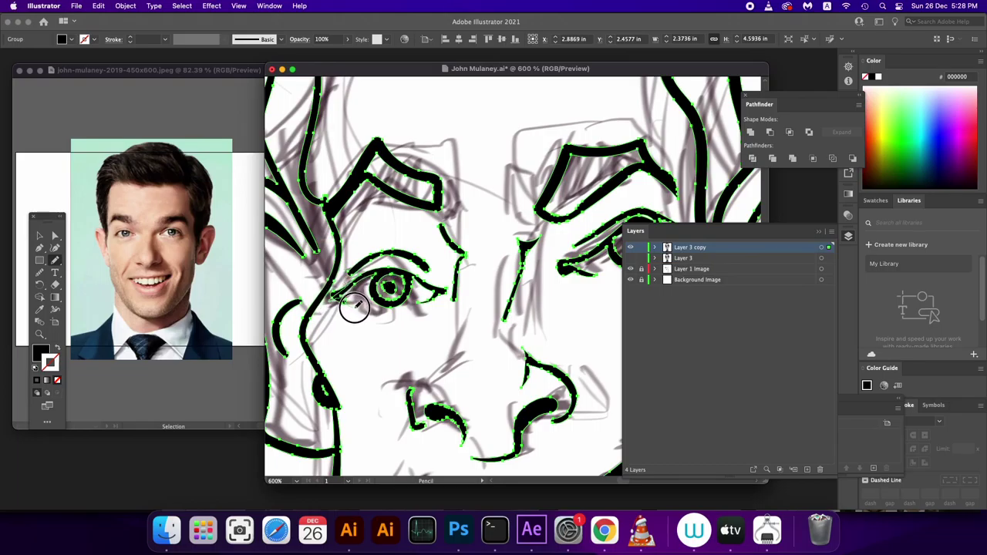
super+click(357, 298)
key(ctrl+a)
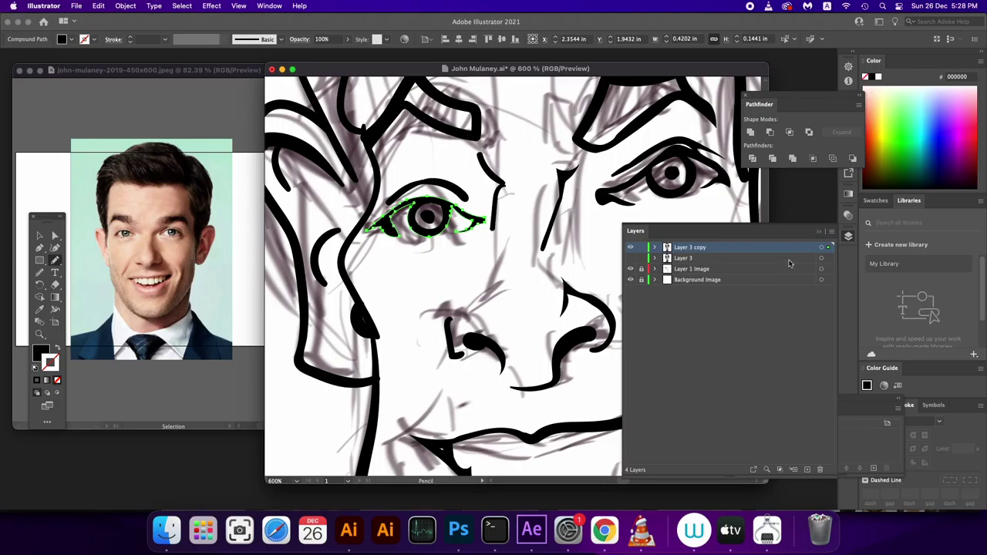
drag(462, 291, 466, 245)
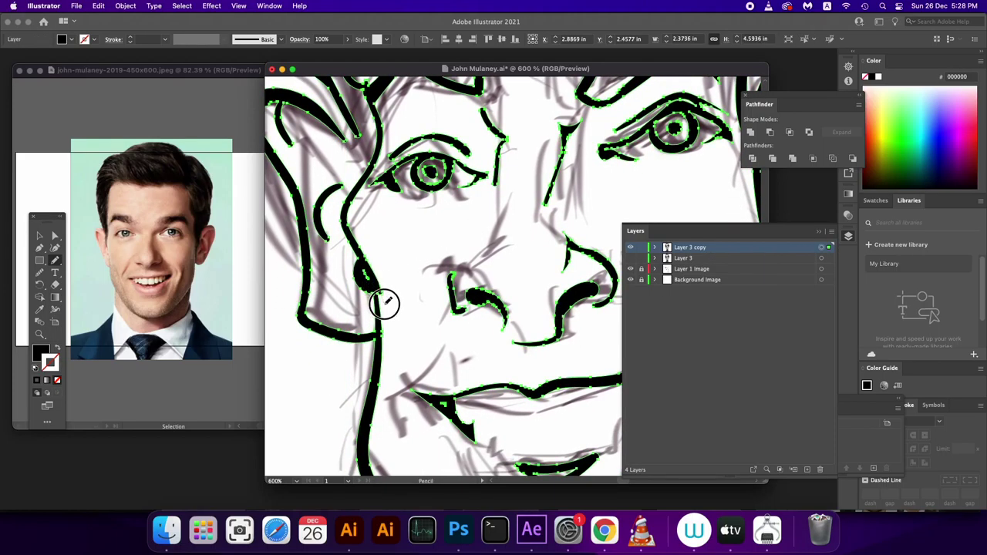
Redraw the jaw line beside the cheek and bring the mouth and neck into view.
drag(384, 302, 395, 346)
scroll(390, 312, down, 3)
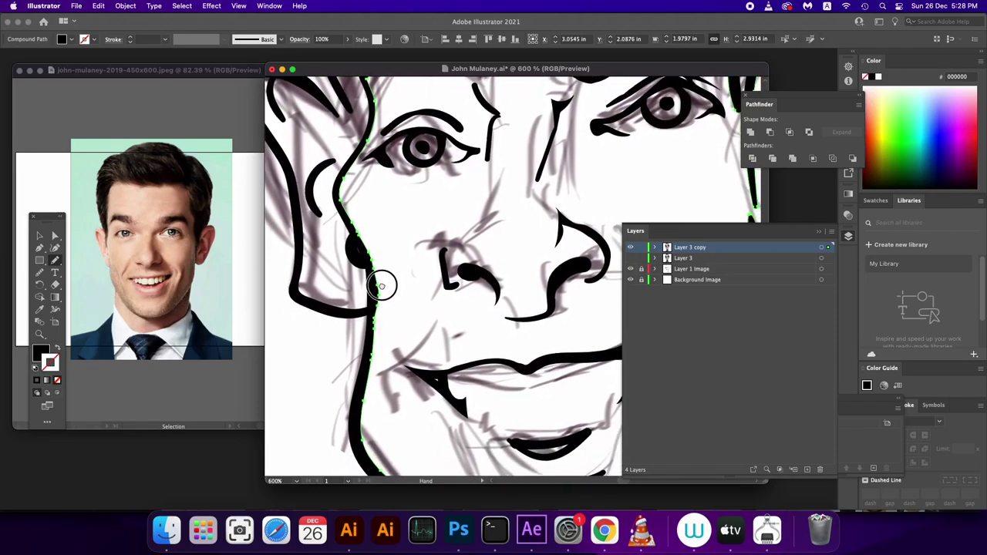
scroll(385, 319, down, 2)
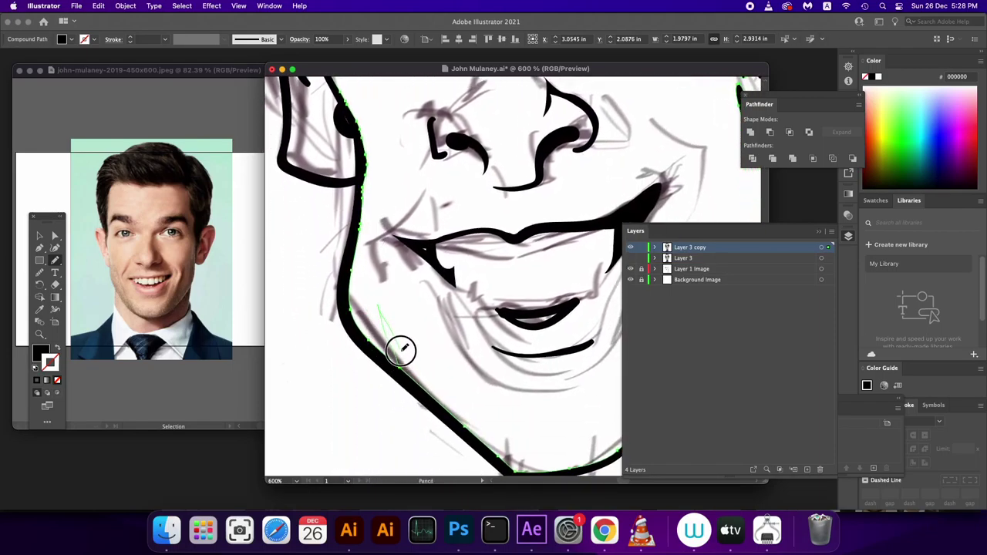
drag(523, 362, 415, 305)
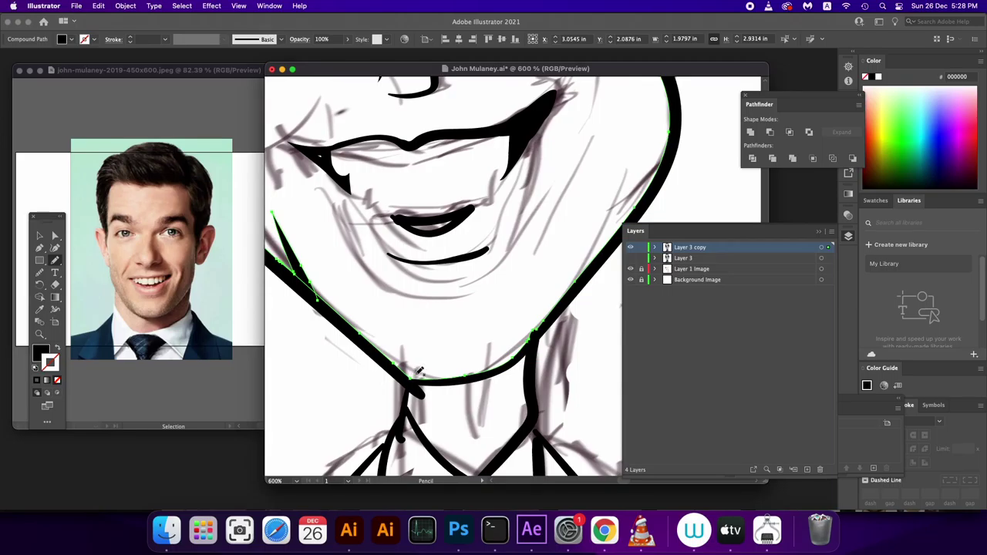
scroll(419, 372, down, 3)
click(825, 247)
scroll(441, 254, down, 2)
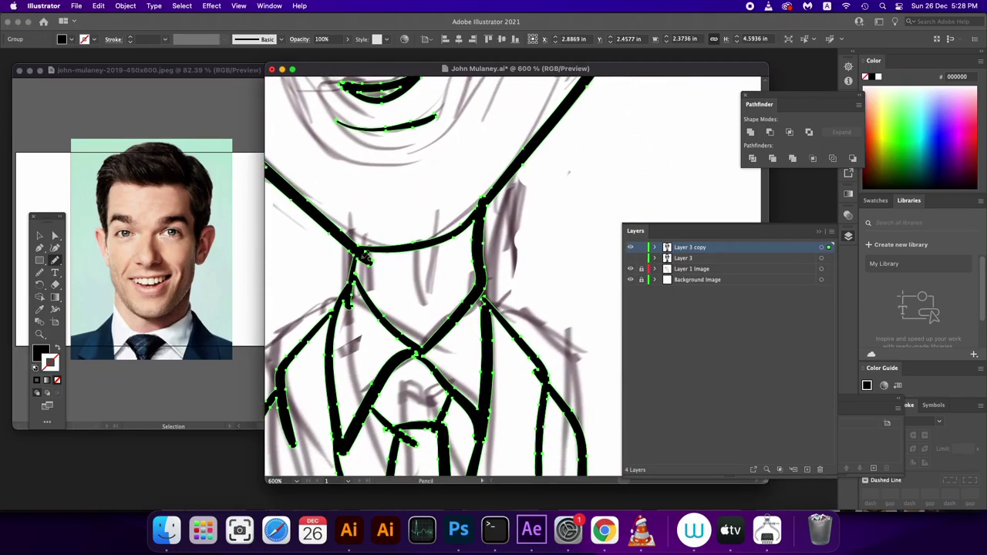
click(368, 250)
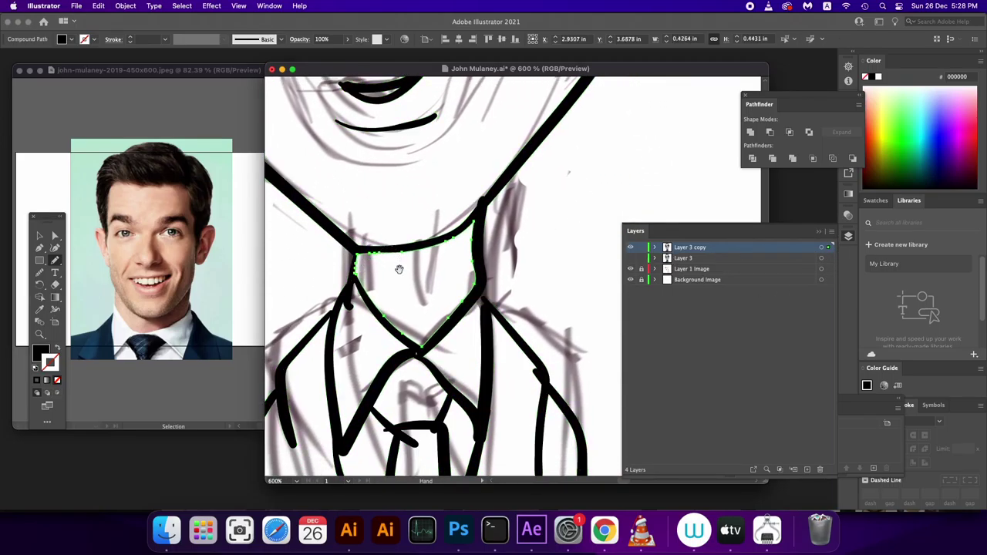
Redraw and refine the neck line so it joins the suit collar.
scroll(397, 265, up, 1)
alt+click(759, 247)
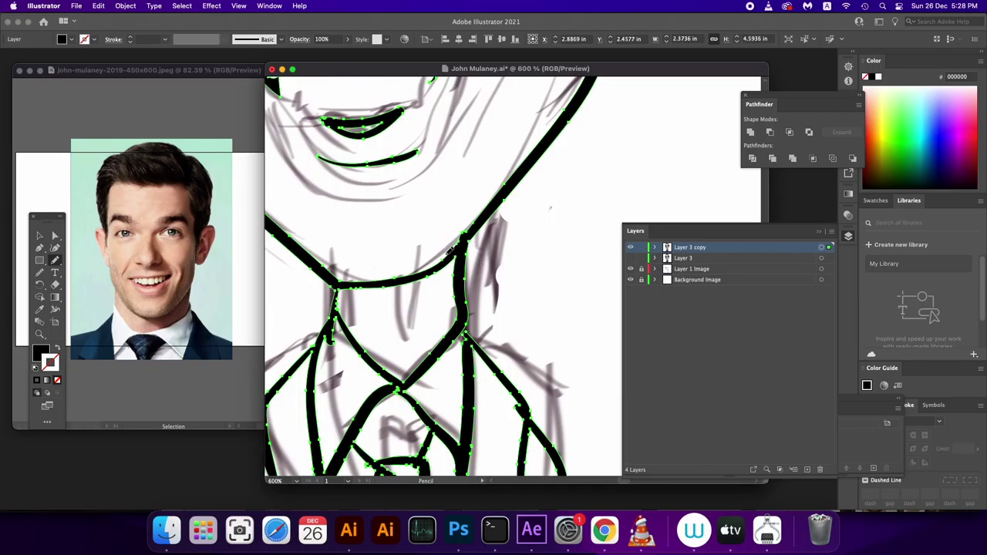
click(462, 241)
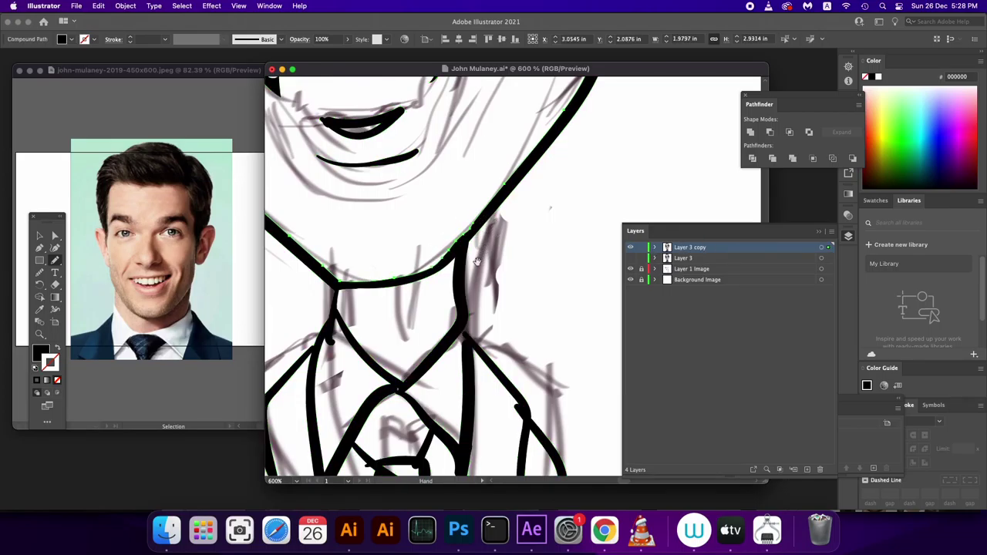
key(super+a)
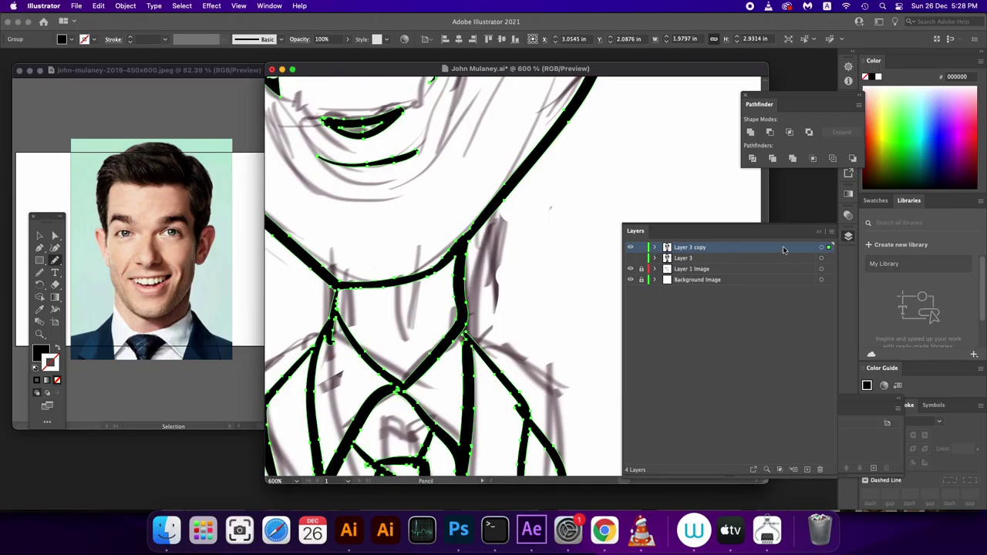
drag(411, 282, 452, 276)
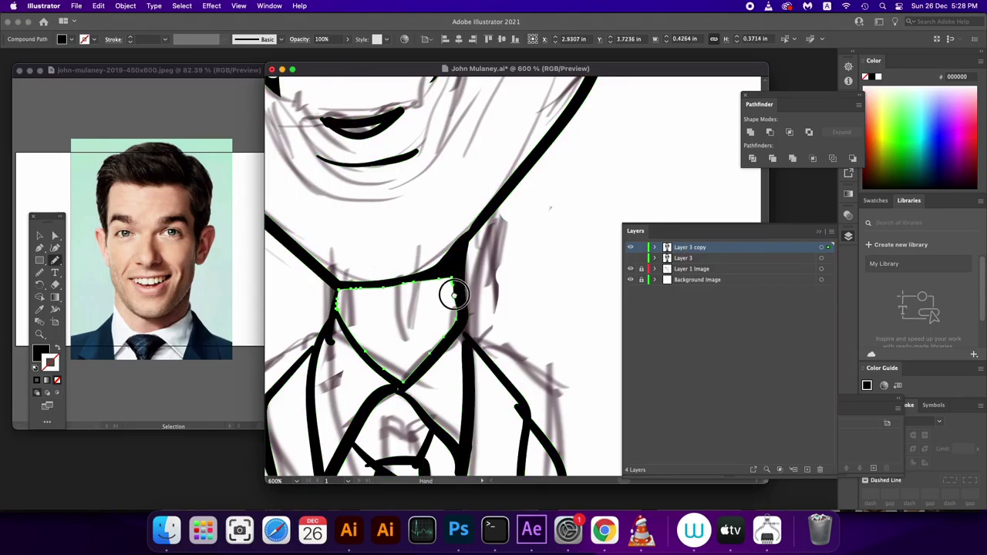
scroll(452, 291, up, 3)
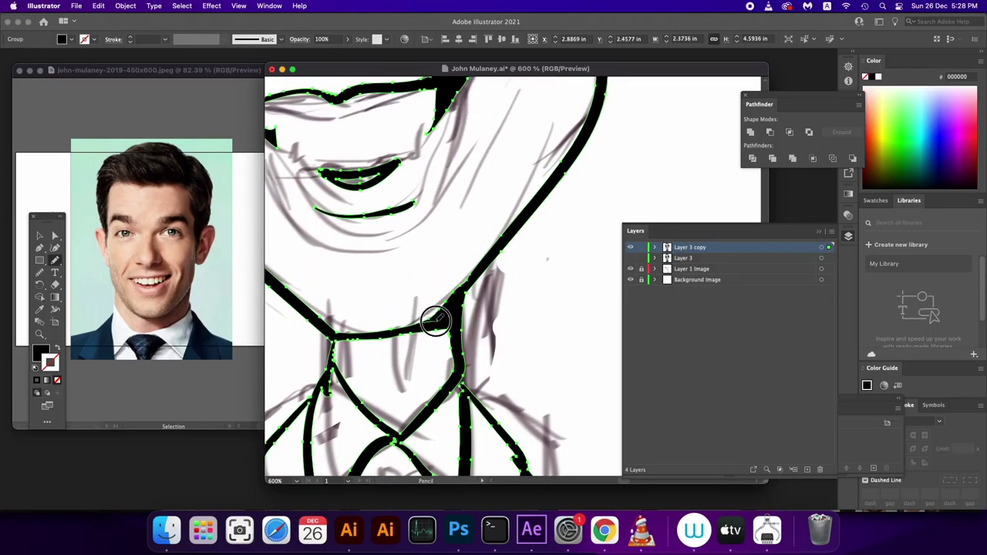
drag(435, 321, 472, 272)
scroll(502, 324, up, 5)
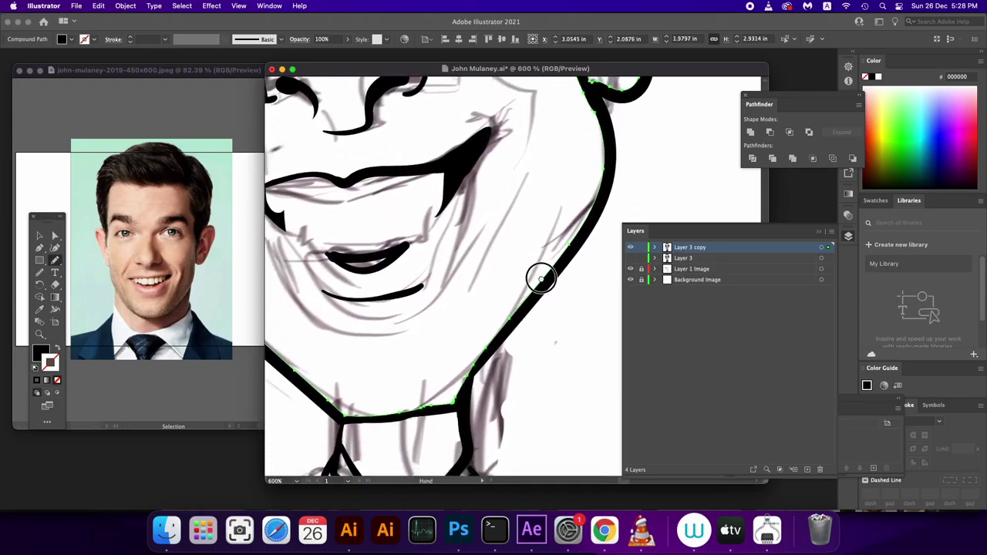
scroll(541, 279, down, 15)
Redraw the left lapel line and the right lapel line down to the hem.
click(822, 248)
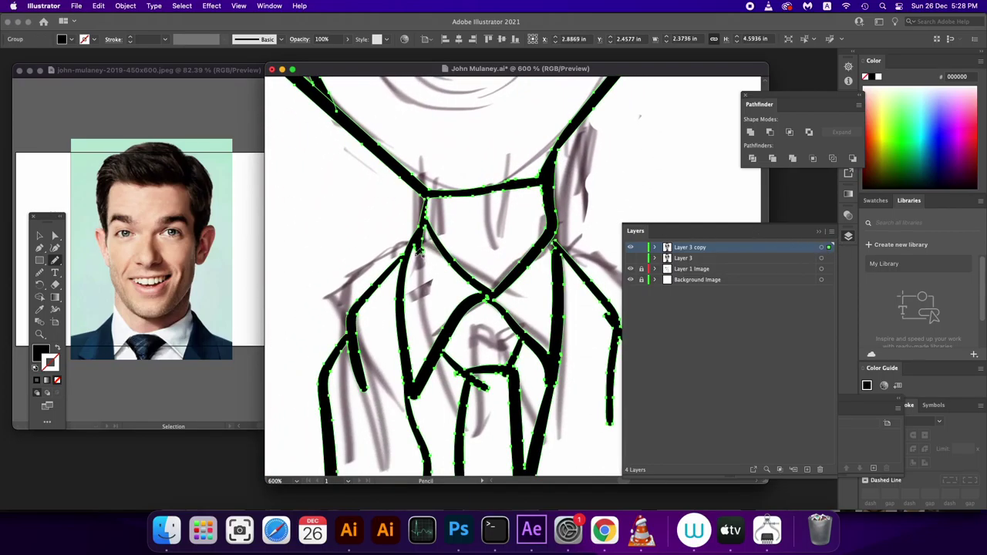
drag(413, 248, 425, 219)
scroll(463, 278, down, 3)
scroll(463, 278, right, 3)
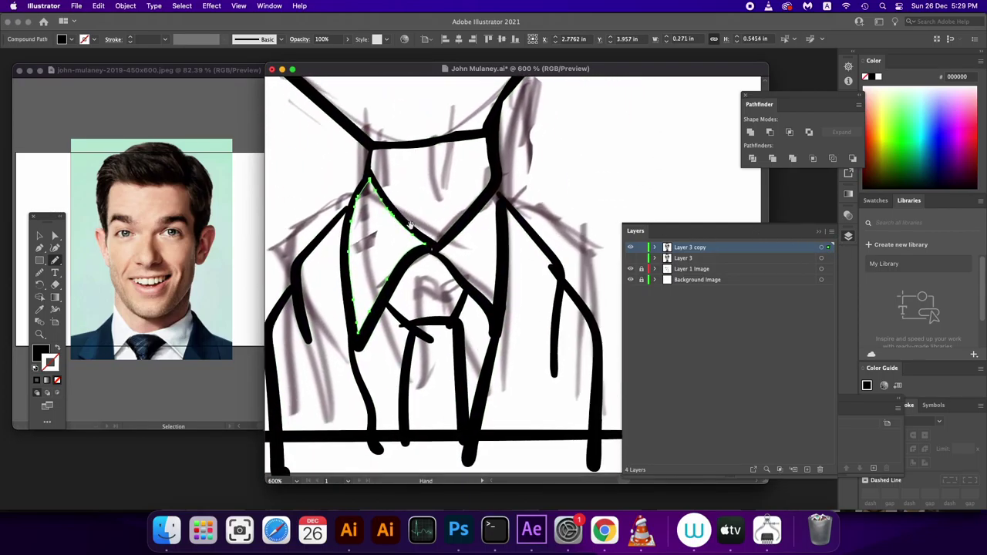
click(821, 247)
drag(554, 268, 545, 437)
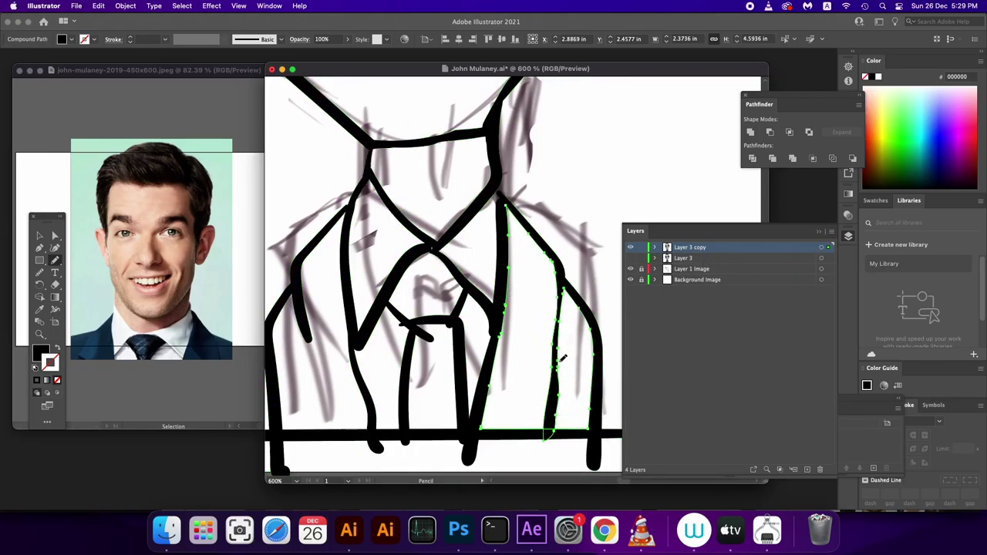
scroll(547, 309, down, 5)
Smooth the jacket's right edge where it meets the hem, leaving a stepped notch.
key(super+a)
mouse_move(498, 259)
mouse_down()
mouse_move(402, 274)
mouse_move(370, 297)
mouse_move(411, 283)
mouse_move(505, 282)
mouse_up()
scroll(397, 290, right, 3)
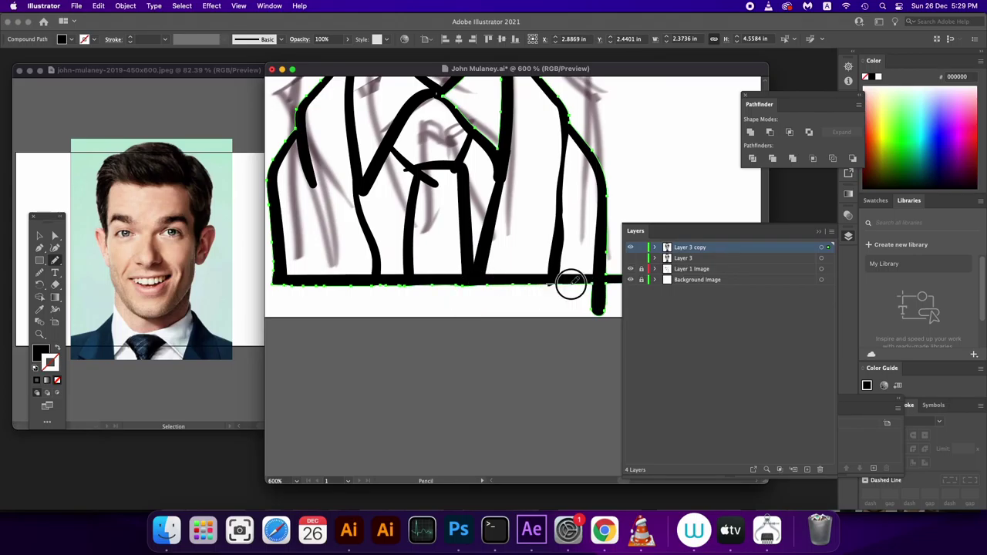
drag(571, 284, 607, 277)
scroll(586, 301, up, 5)
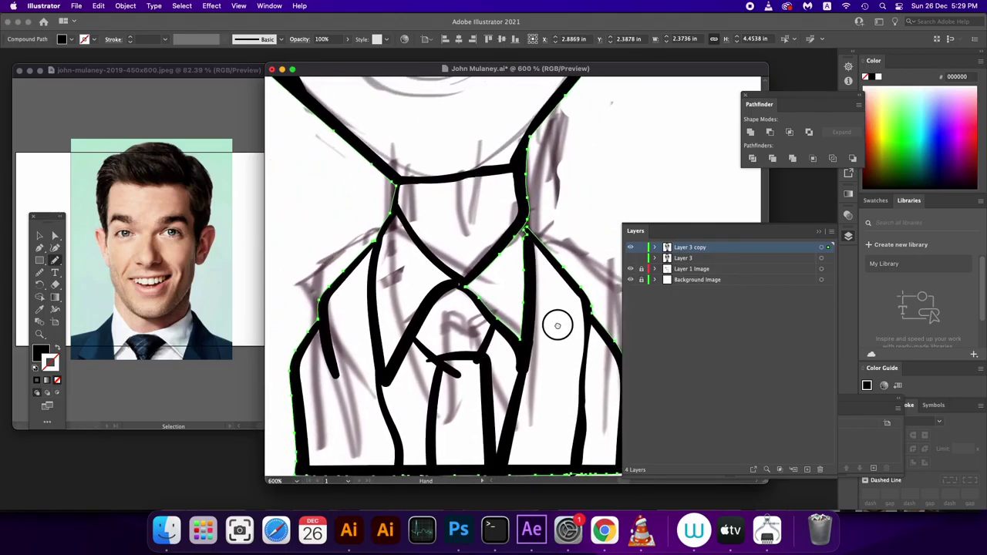
mouse_move(353, 310)
mouse_down()
mouse_move(375, 210)
mouse_move(364, 266)
mouse_move(345, 218)
mouse_up()
scroll(319, 253, right, 5)
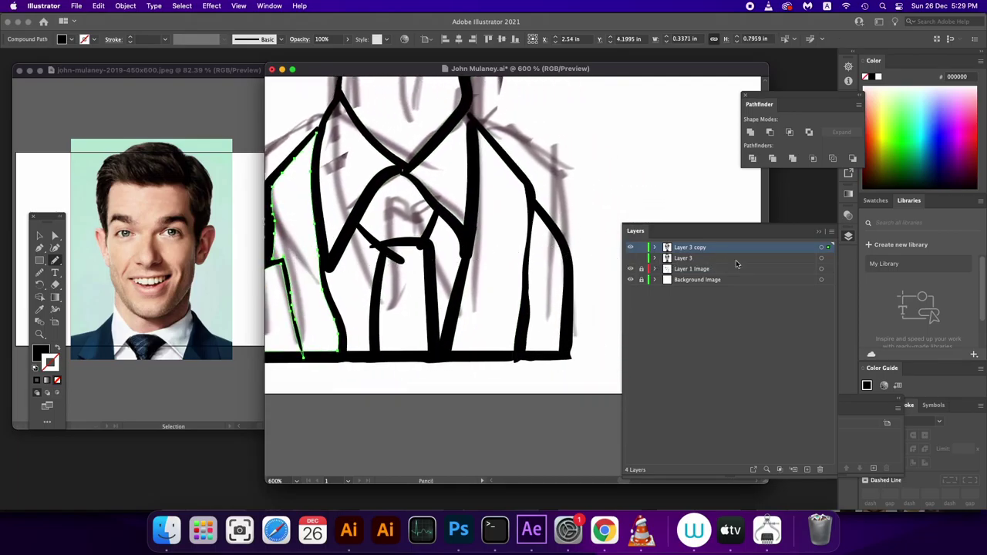
Redraw the jacket's left side down to the hem and the tie as a closed bold shape.
click(827, 247)
drag(516, 259, 530, 255)
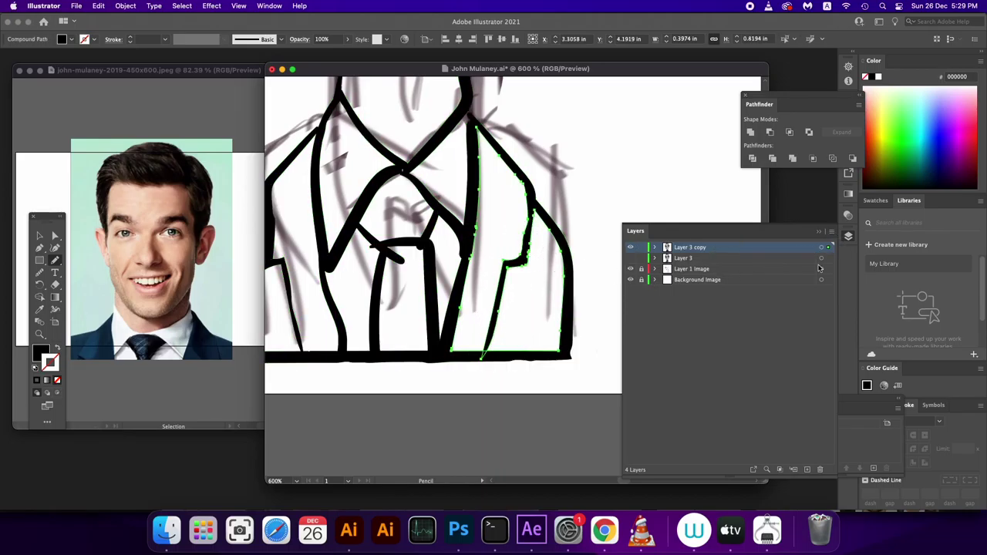
click(827, 248)
mouse_move(386, 258)
mouse_down()
mouse_move(420, 246)
mouse_move(374, 244)
mouse_move(407, 242)
mouse_up()
click(823, 249)
Retouch the thin inner-ear strokes beside the eye with tapered, extended new strokes.
key(super+a)
scroll(546, 265, up, 10)
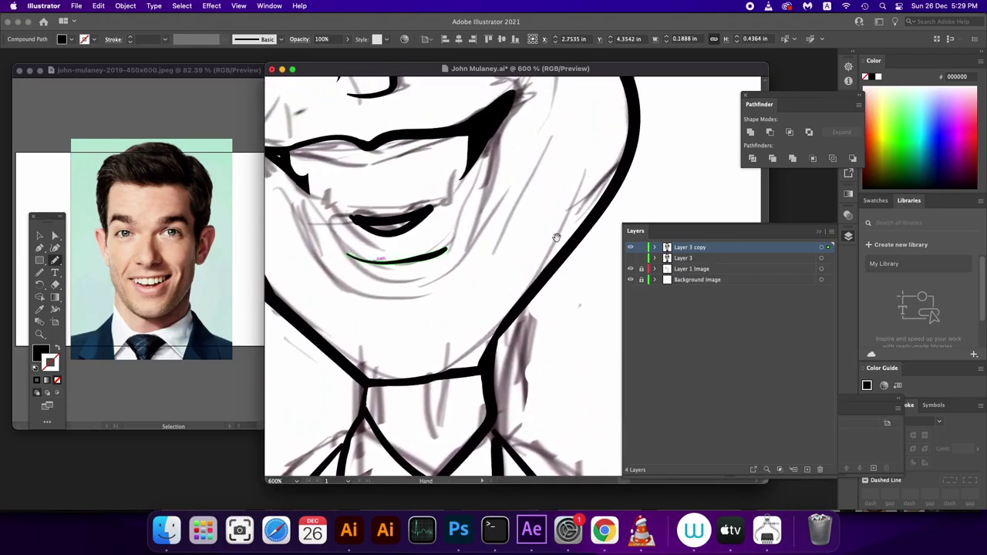
scroll(546, 264, up, 10)
scroll(503, 291, down, 2)
key(super+a)
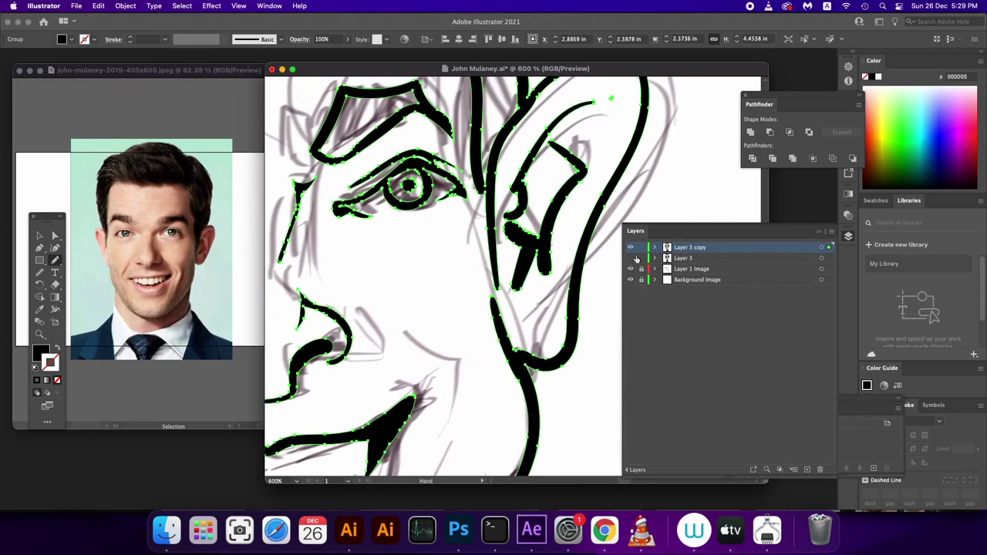
scroll(432, 270, down, 4)
drag(464, 144, 511, 145)
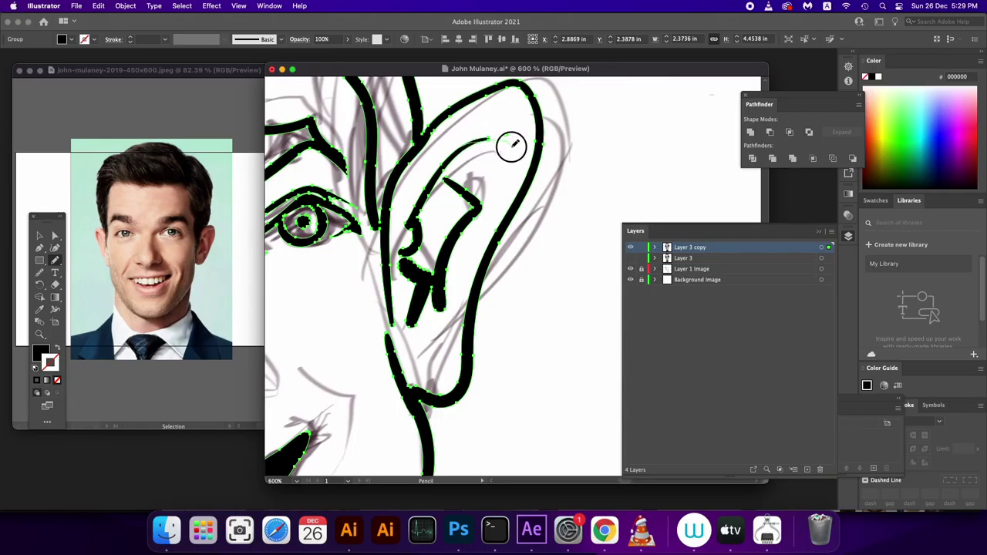
drag(453, 182, 471, 154)
drag(473, 151, 514, 140)
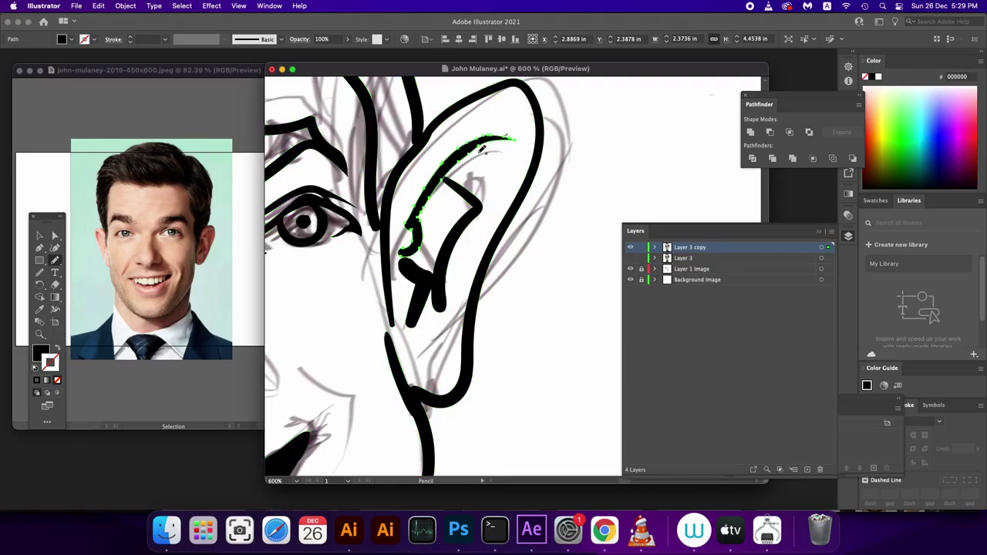
click(828, 247)
Redraw the ear contour thinner, undoing two stray filled strokes down the ear.
drag(400, 340, 426, 282)
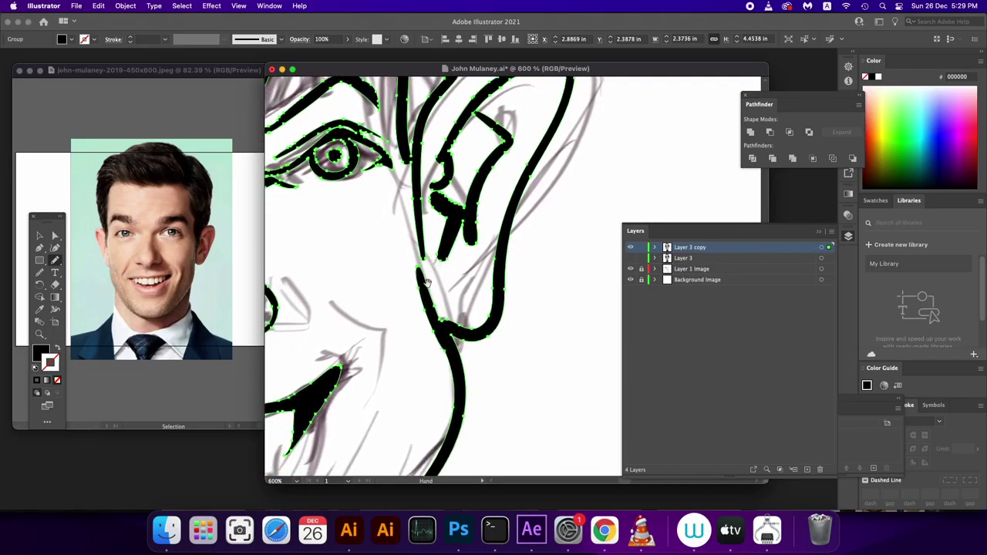
mouse_move(419, 218)
mouse_down()
mouse_move(449, 320)
mouse_move(482, 373)
mouse_up()
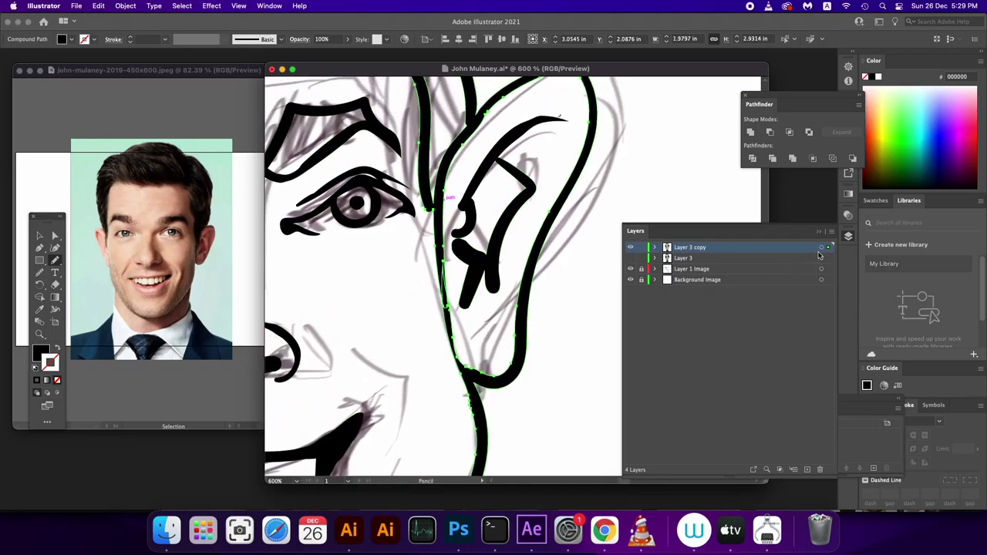
drag(428, 195, 455, 284)
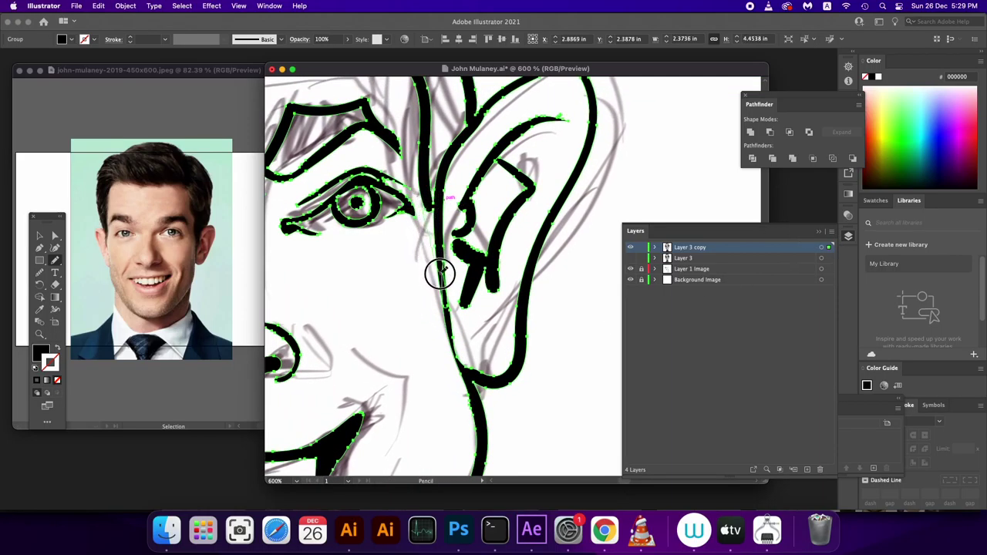
key(cmd+z)
drag(433, 200, 441, 270)
key(super+z)
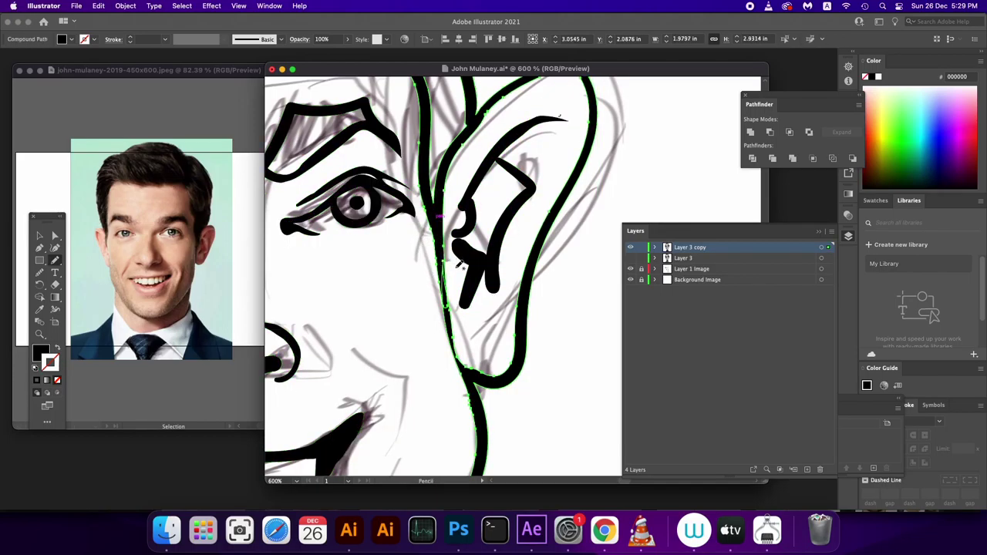
scroll(457, 337, up, 3)
key(super+a)
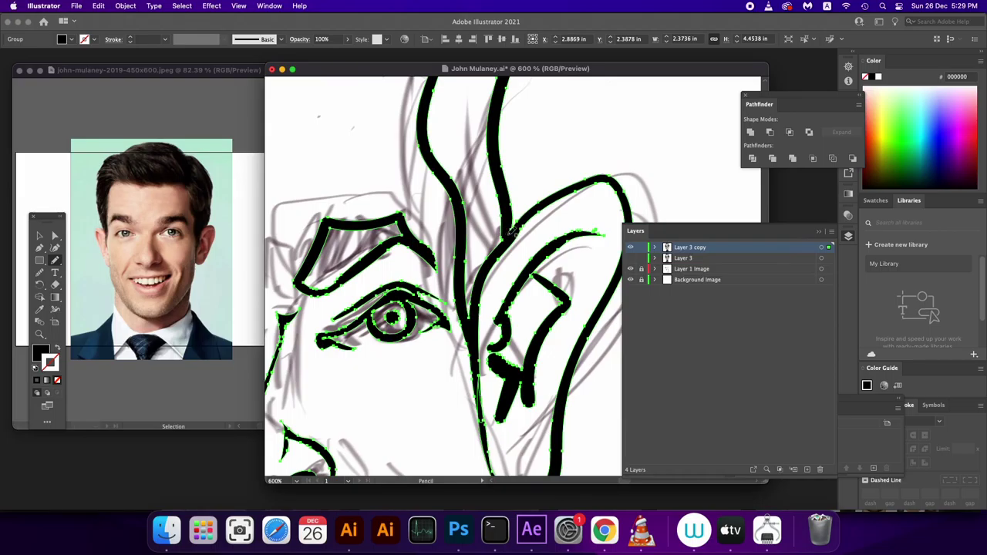
key(super+8)
mouse_move(500, 236)
mouse_down()
mouse_move(531, 285)
mouse_move(497, 292)
mouse_up()
Add short strokes to a hair lock so its tip ends in a sharp hooked point.
click(829, 248)
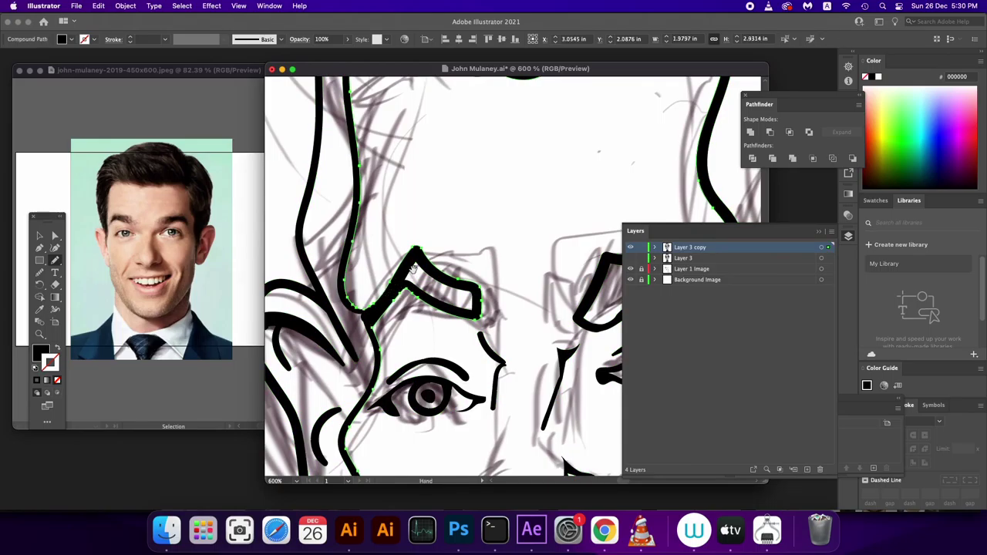
scroll(463, 309, up, 5)
click(828, 248)
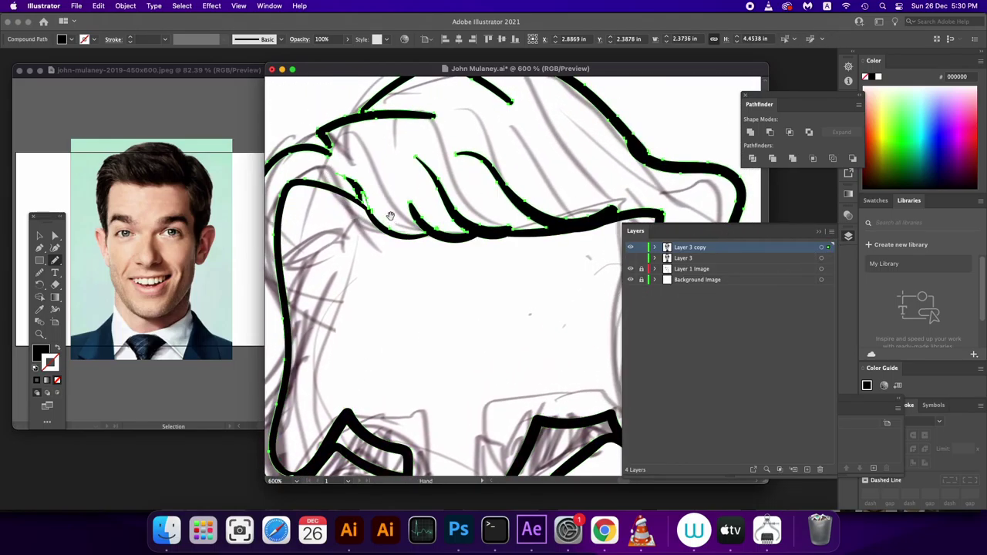
scroll(378, 224, up, 3)
drag(369, 222, 384, 251)
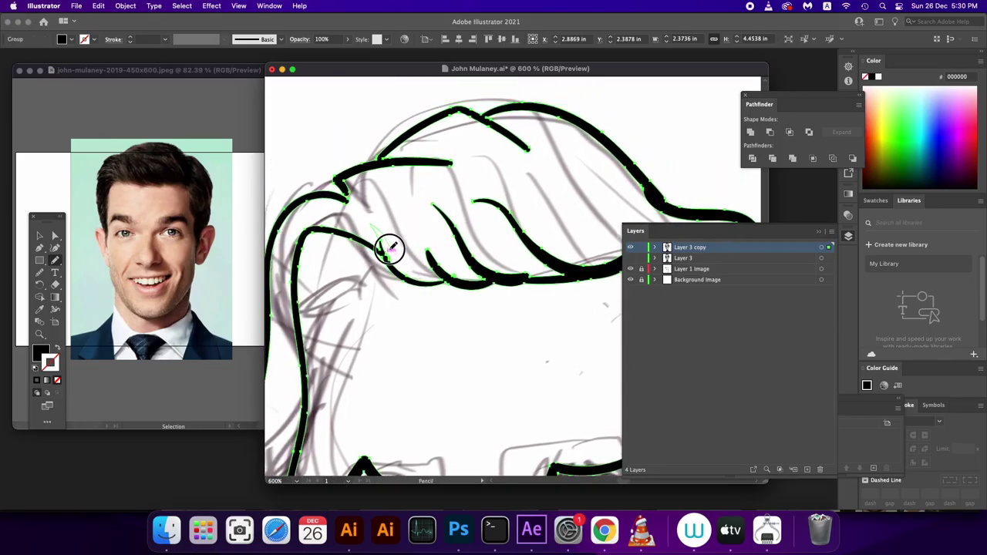
scroll(432, 262, up, 3)
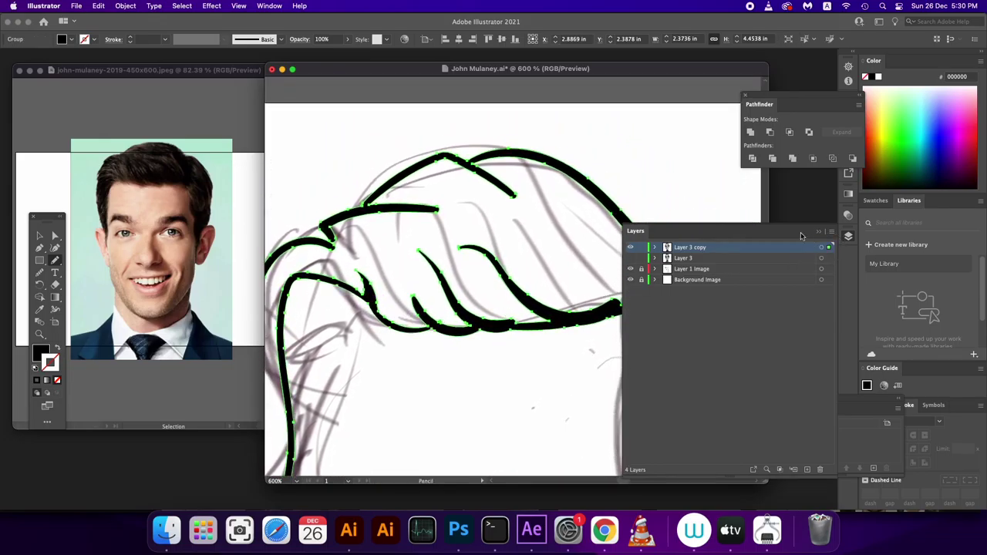
drag(322, 236, 337, 247)
Redraw the hairline stroke along the top of the head, undoing a stray short stroke.
key(v)
key(super+a)
key(n)
key(super+8)
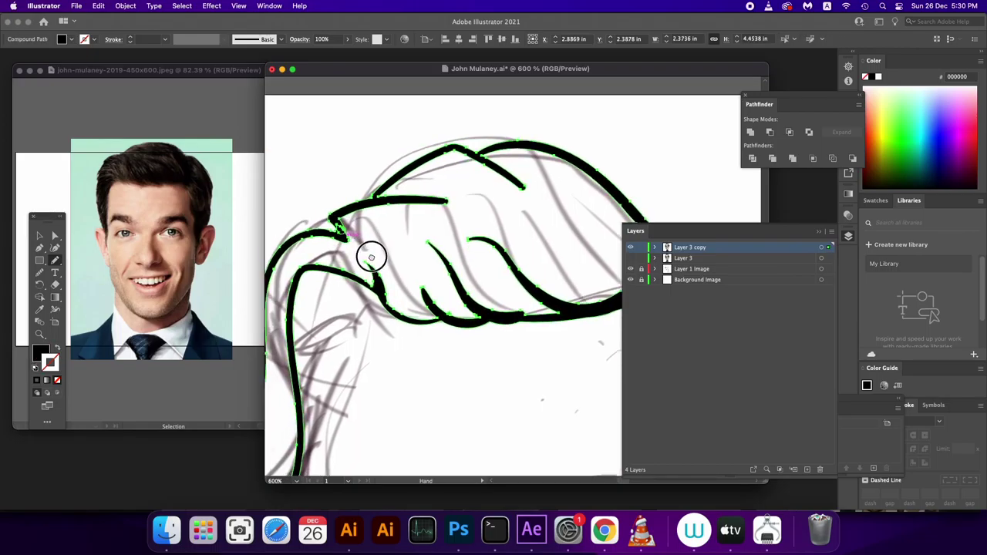
scroll(364, 262, down, 3)
drag(331, 193, 410, 205)
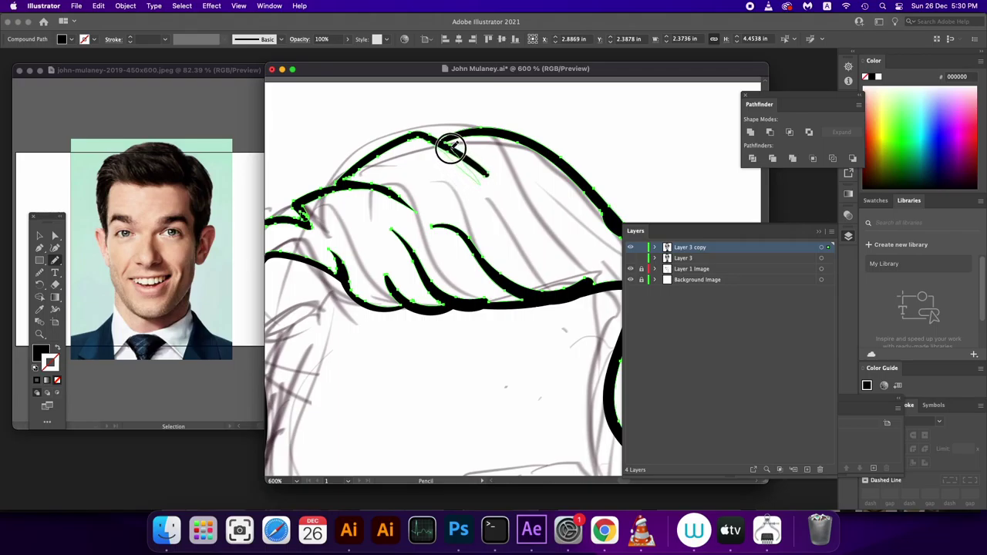
key(super+z)
Retrace the outer hair outline, then zoom out to view the whole caricature.
drag(502, 203, 417, 168)
scroll(416, 167, right, 3)
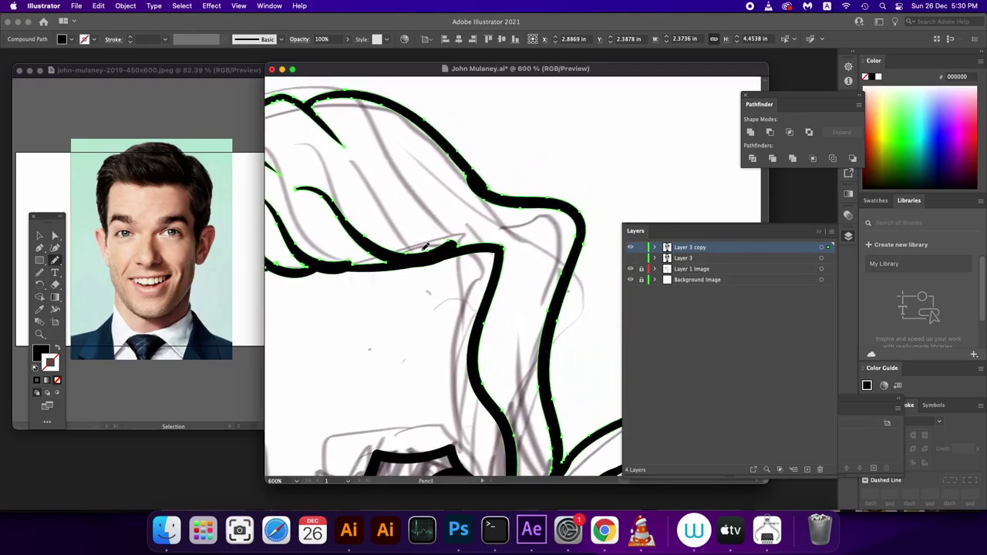
mouse_move(434, 253)
mouse_down()
mouse_move(487, 227)
mouse_move(518, 249)
mouse_move(509, 258)
mouse_move(543, 220)
mouse_up()
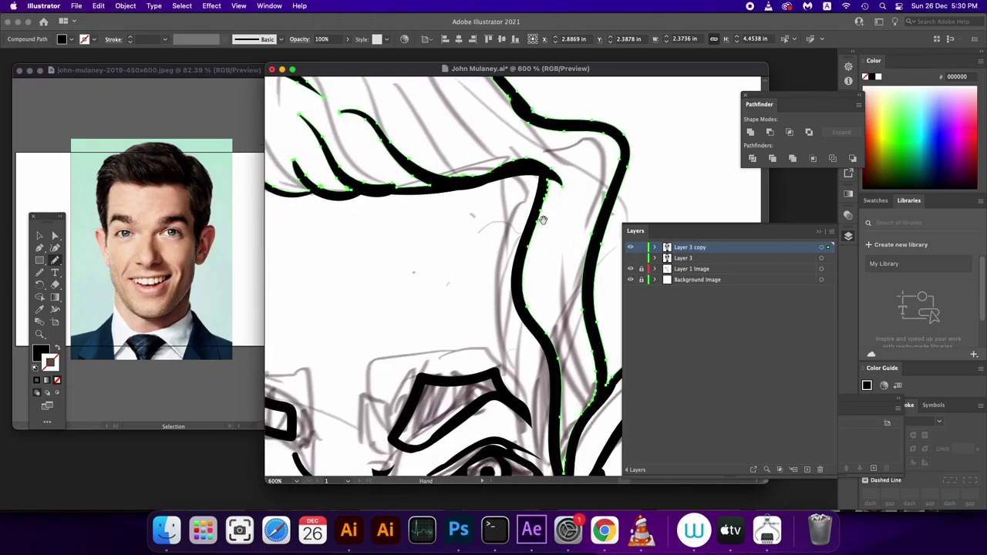
click(822, 248)
scroll(540, 216, down, 5)
scroll(526, 185, down, 3)
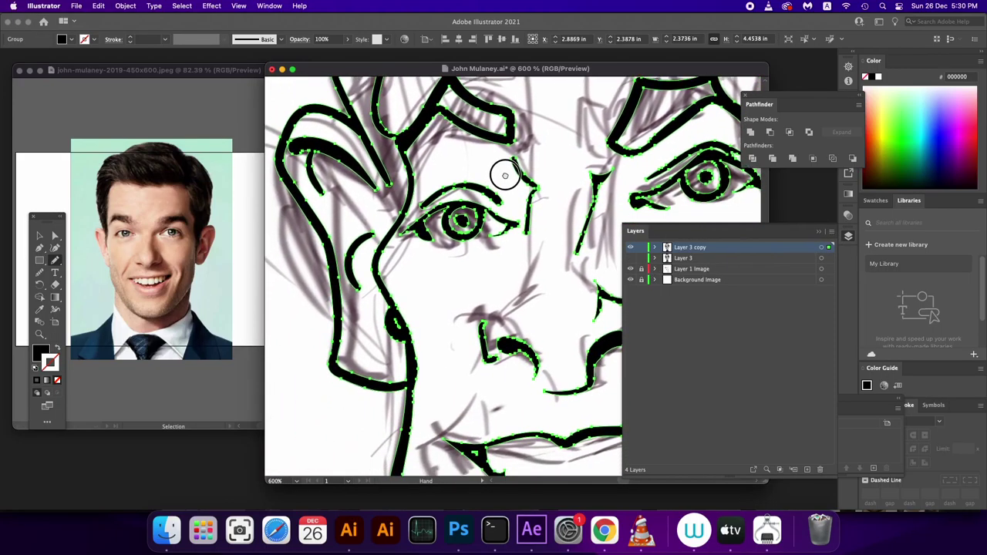
scroll(501, 182, down, 1)
scroll(463, 208, down, 3)
scroll(396, 249, down, 2)
scroll(378, 224, down, 2)
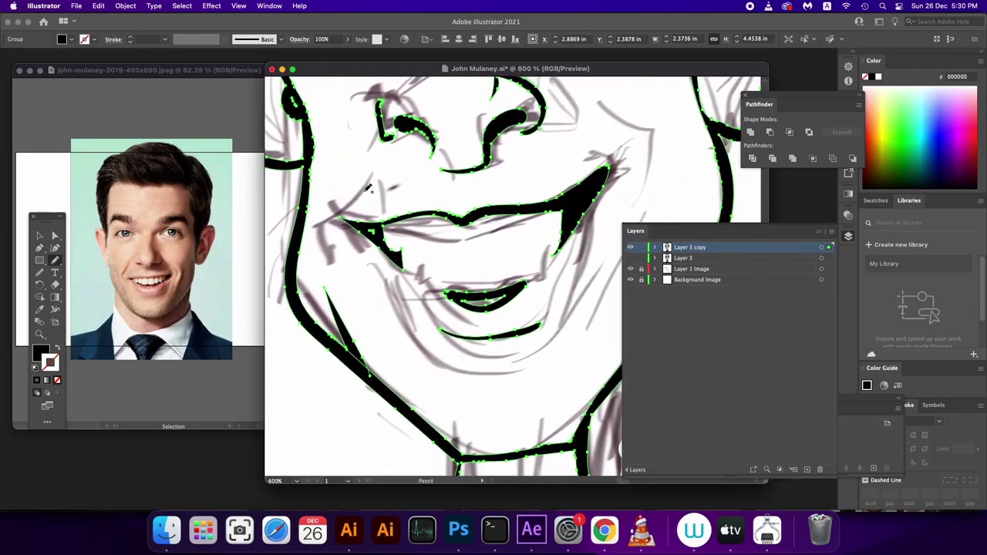
key(super+minus)
key(super+minus)
key(super+minus)
key(super+minus)
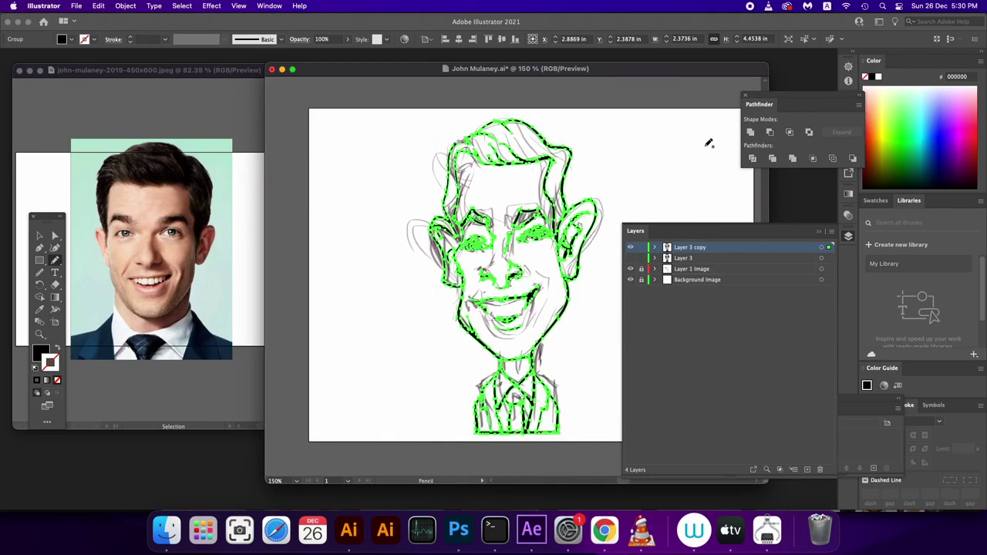
click(39, 235)
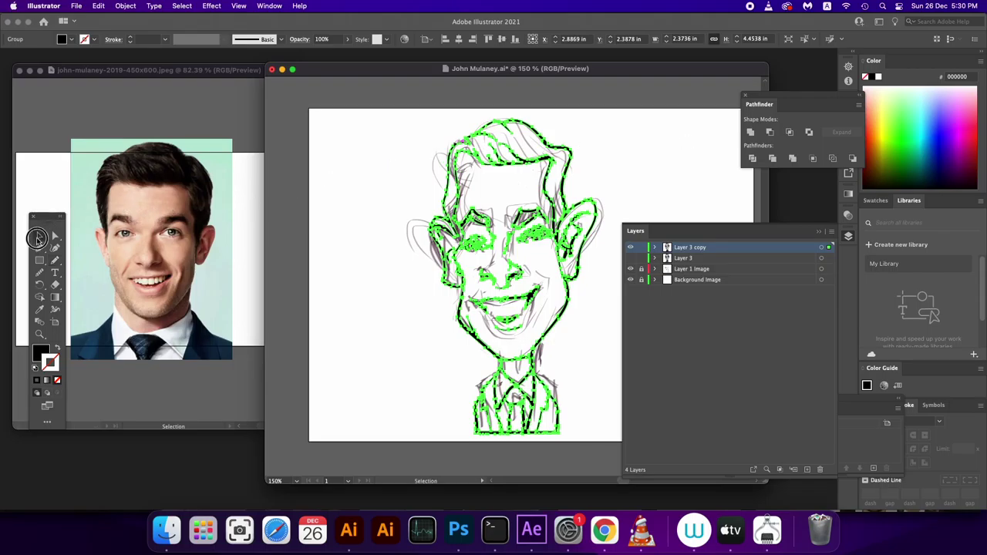
click(385, 312)
drag(565, 312, 502, 302)
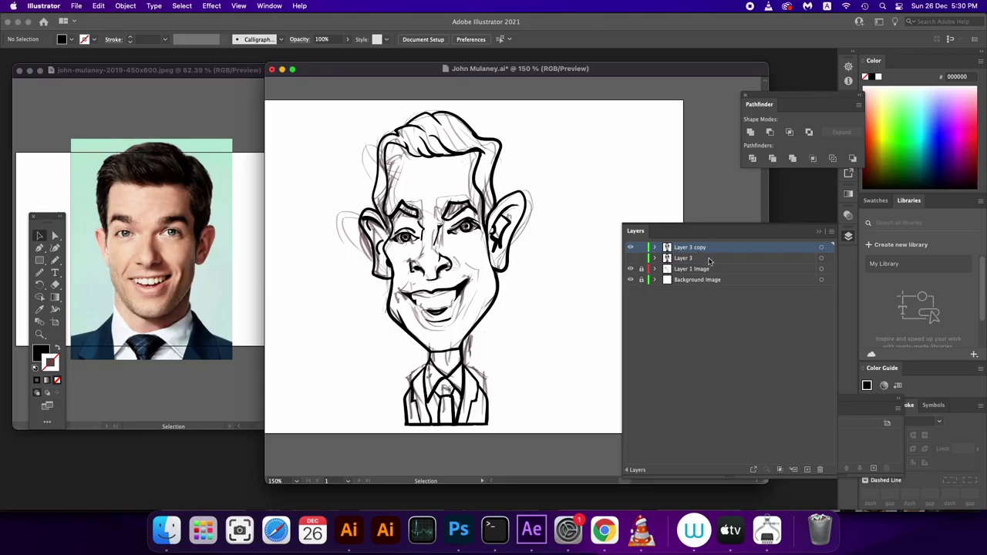
Add Layer 5 for shading and trace shadow outlines down the nose bridge and tip at 300%.
click(804, 468)
key(ctrl+equal)
key(ctrl+equal)
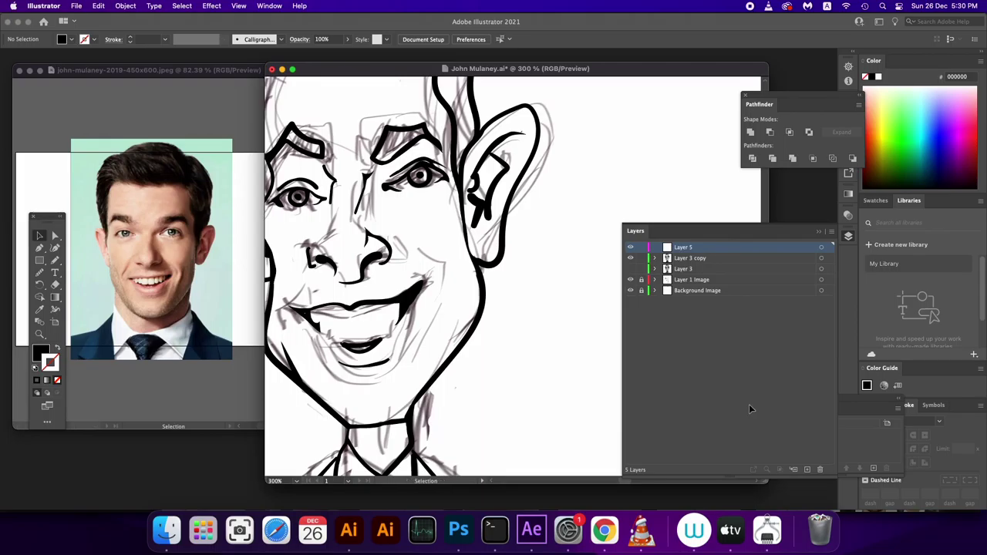
drag(337, 262, 352, 290)
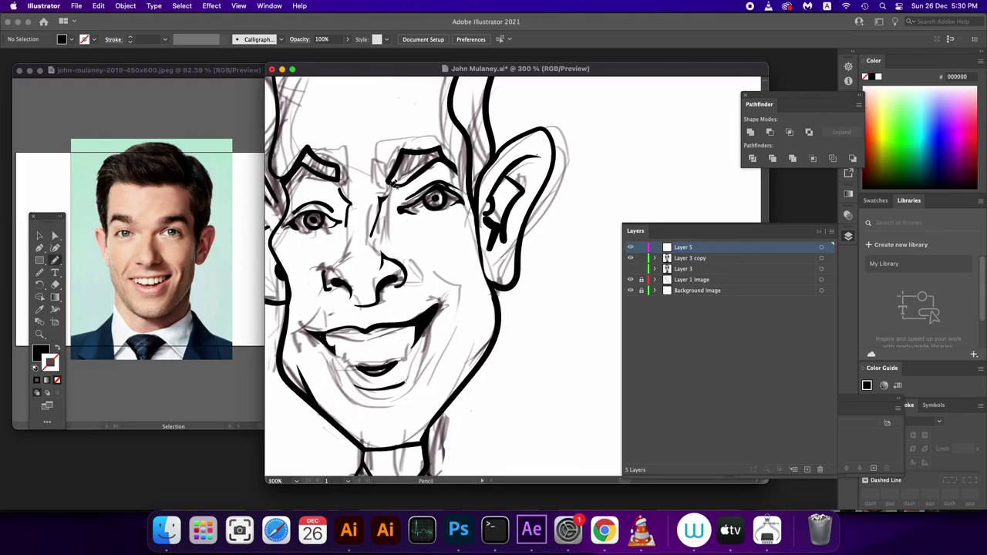
drag(382, 192, 368, 239)
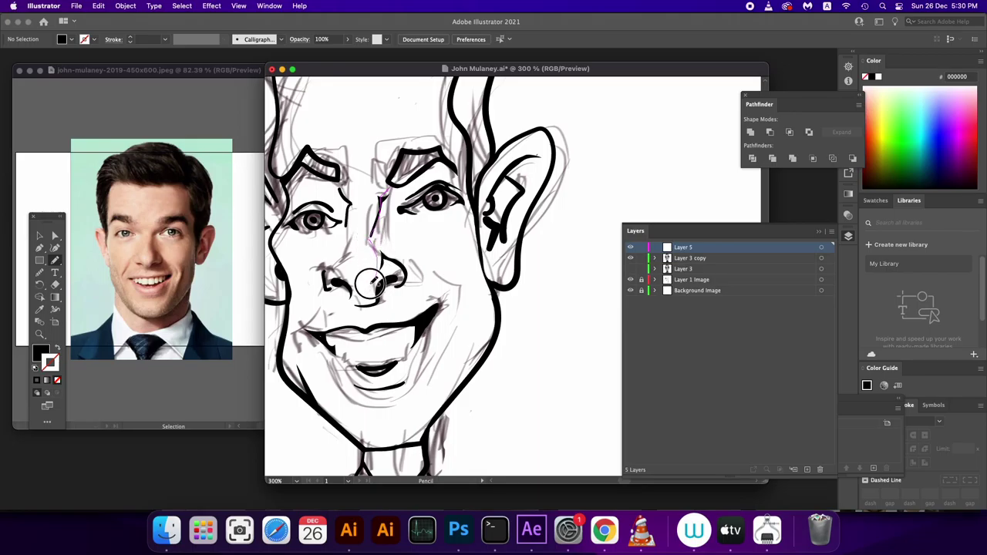
mouse_move(367, 283)
mouse_down()
mouse_move(352, 316)
mouse_move(370, 316)
mouse_move(380, 296)
mouse_move(372, 299)
mouse_move(411, 282)
mouse_move(392, 241)
mouse_move(393, 211)
mouse_up()
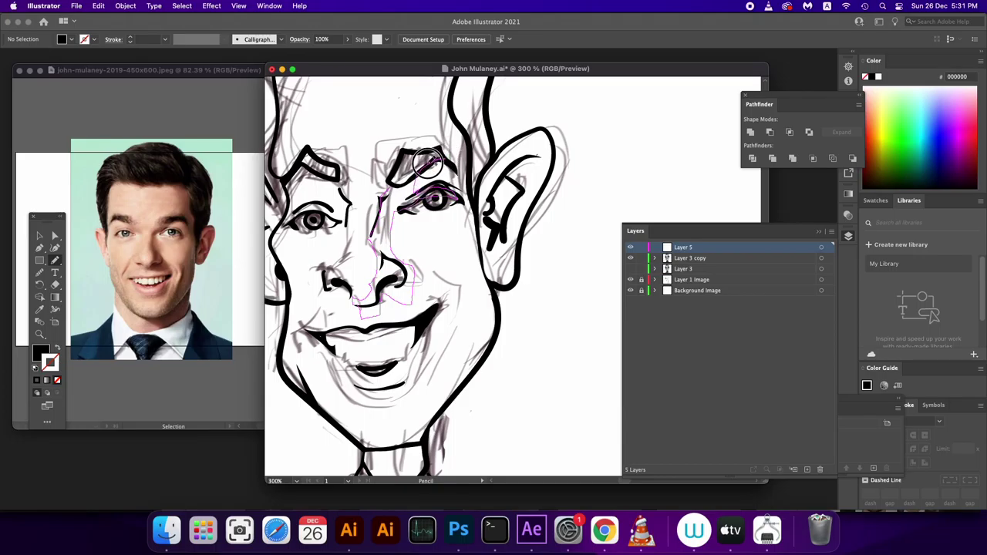
Trace shading shapes along the right and left eyebrows.
mouse_move(426, 163)
mouse_down()
mouse_move(402, 171)
mouse_move(381, 199)
mouse_up()
scroll(416, 201, left, 2)
scroll(417, 200, down, 1)
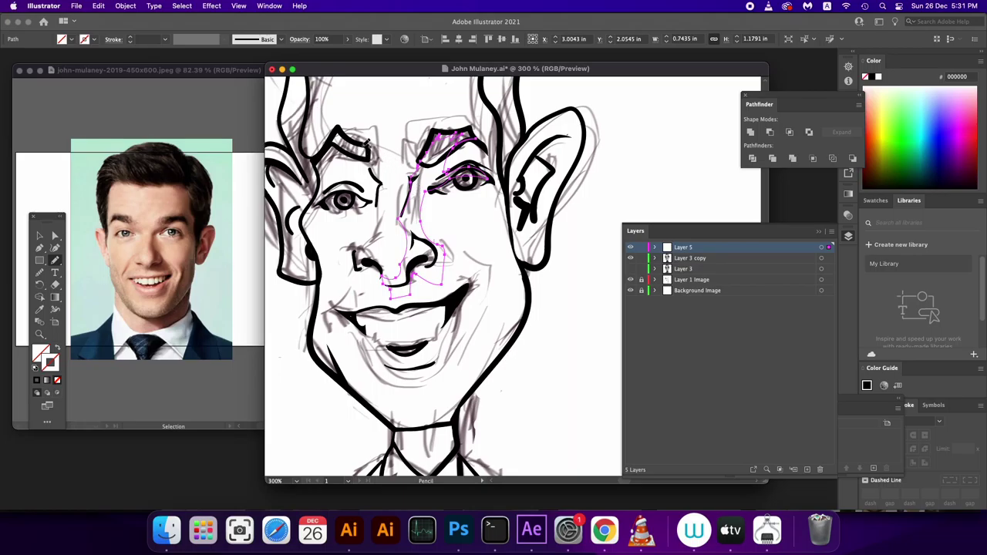
mouse_move(372, 143)
mouse_down()
mouse_move(328, 196)
mouse_move(368, 203)
mouse_move(368, 211)
mouse_move(377, 194)
mouse_move(371, 141)
mouse_up()
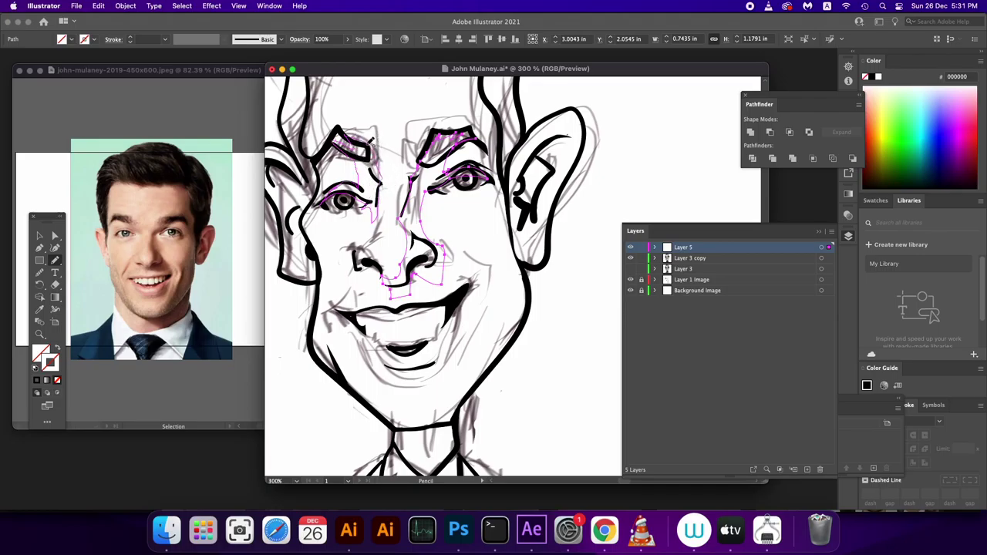
Trace the upper lip shadow edge so the new stroke merges with the lip path.
scroll(388, 203, down, 3)
click(821, 247)
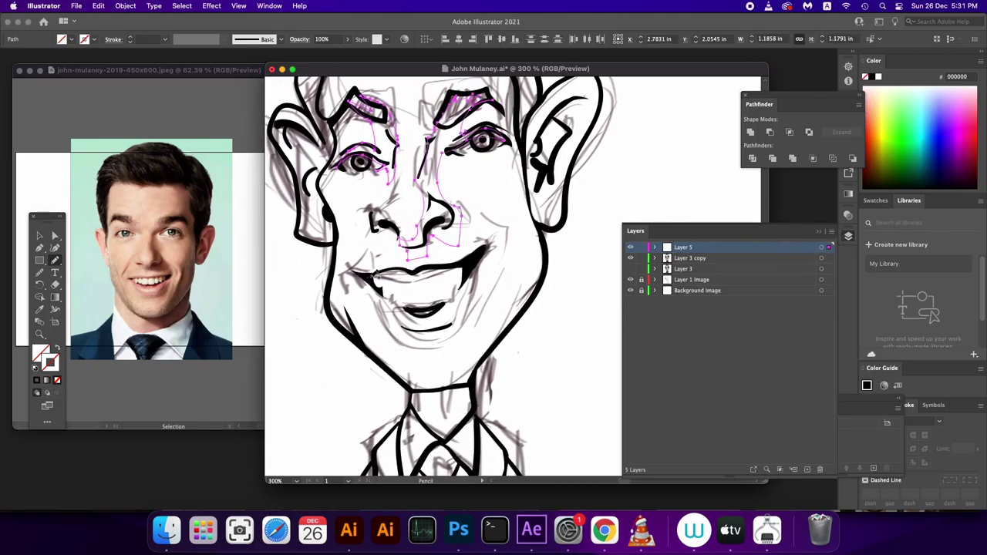
scroll(379, 272, down, 2)
scroll(378, 273, right, 2)
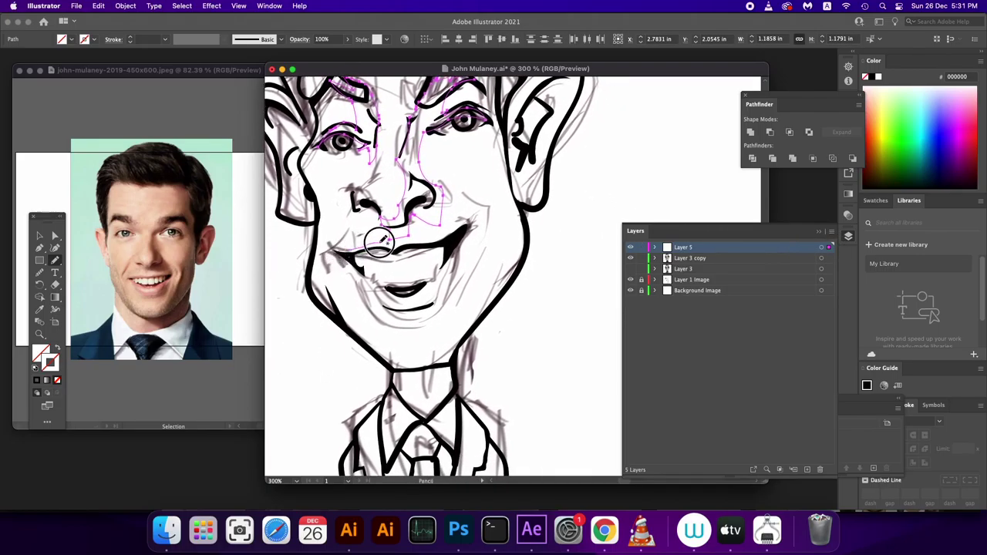
mouse_move(378, 243)
mouse_down()
mouse_move(467, 227)
mouse_move(399, 256)
mouse_up()
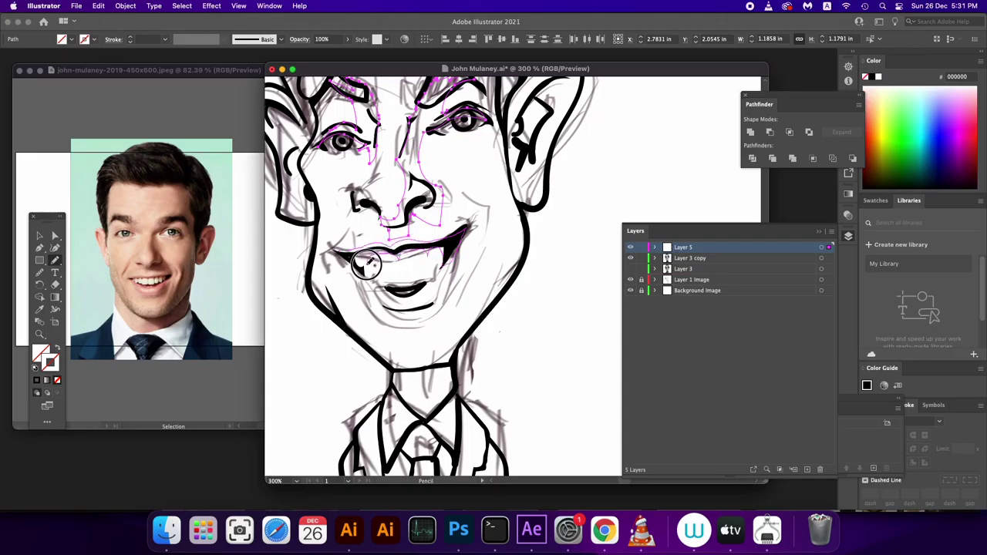
drag(367, 265, 341, 250)
Trace shadow paths along the lower lip, the left jawline and the chin.
scroll(369, 268, down, 1)
scroll(369, 268, right, 1)
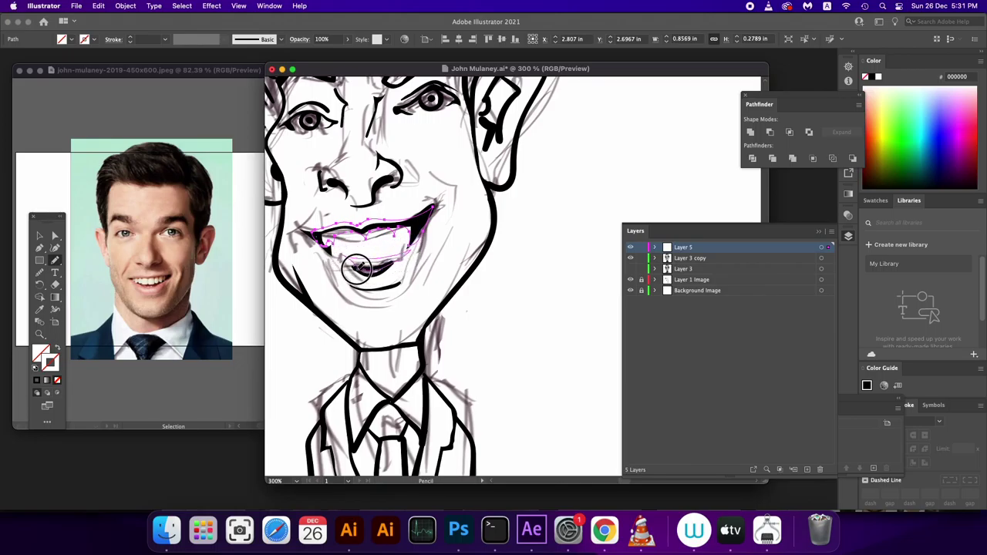
drag(345, 259, 381, 263)
click(829, 248)
drag(331, 295, 349, 265)
mouse_move(362, 295)
mouse_down()
mouse_move(309, 179)
mouse_move(358, 286)
mouse_move(375, 304)
mouse_move(419, 304)
mouse_move(440, 290)
mouse_move(458, 258)
mouse_move(485, 182)
mouse_move(491, 104)
mouse_up()
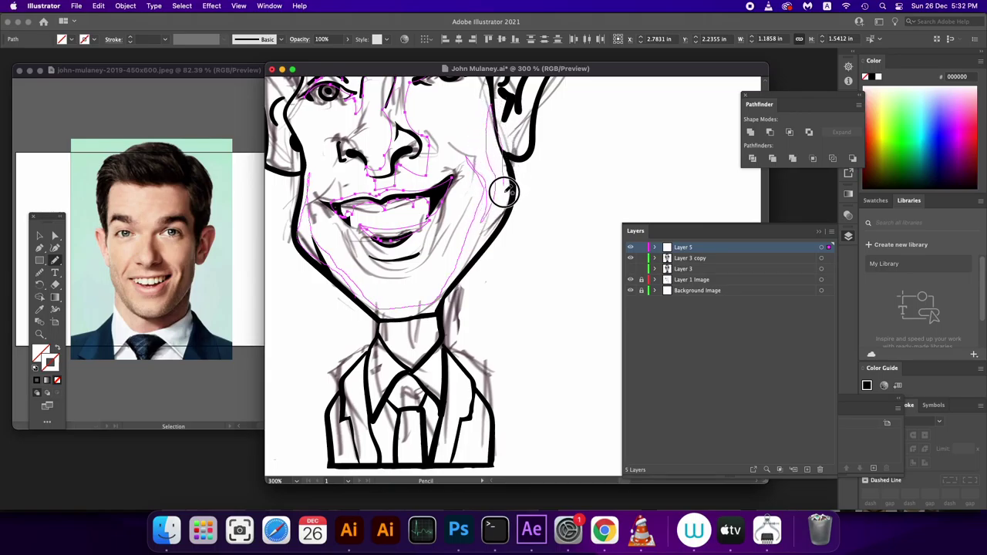
mouse_move(431, 324)
mouse_down()
mouse_move(370, 315)
mouse_move(295, 212)
mouse_move(349, 262)
mouse_up()
Add a shadow stroke along the left jawline and another from the tie up the right jaw.
click(822, 251)
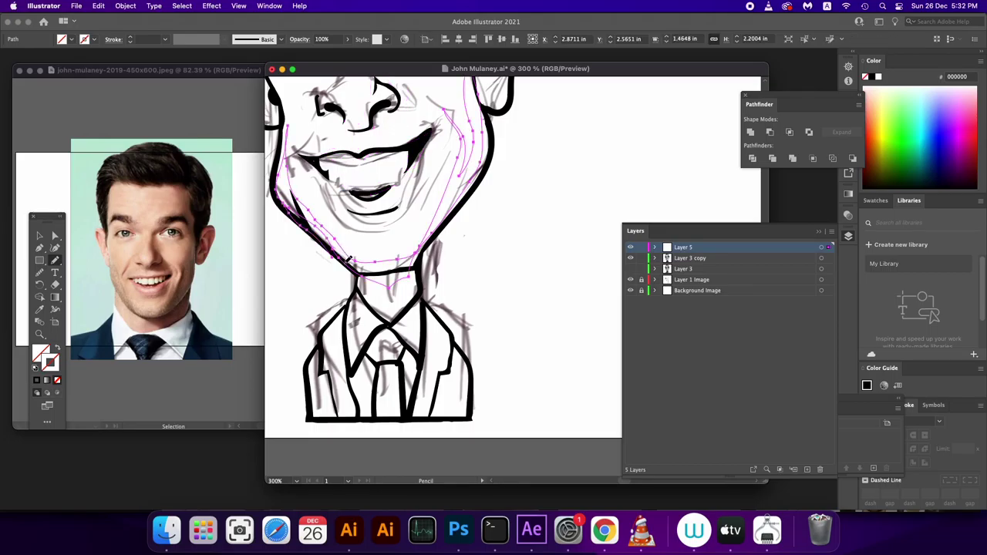
key(super+a)
mouse_move(292, 220)
mouse_down()
mouse_move(364, 261)
mouse_move(360, 247)
mouse_move(352, 267)
mouse_up()
click(828, 247)
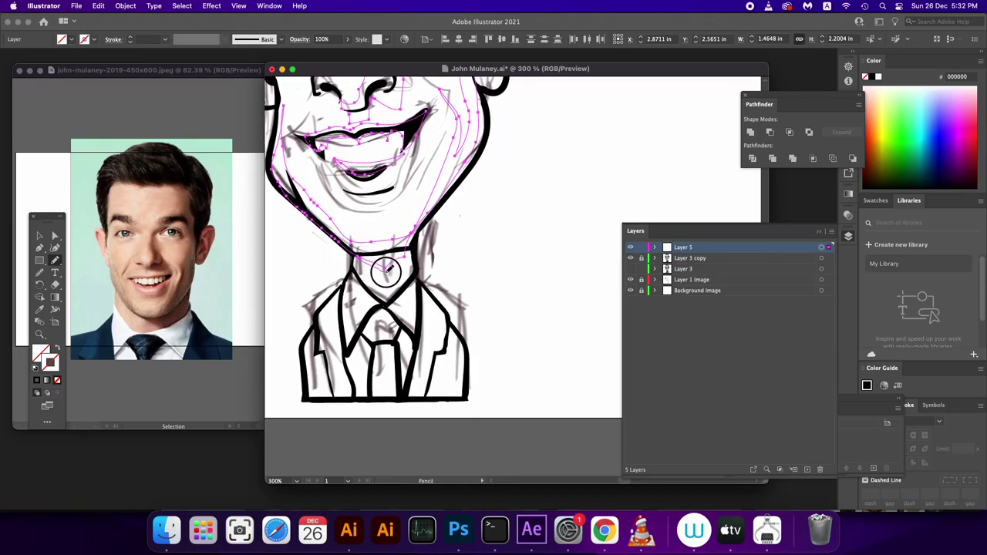
mouse_move(383, 305)
mouse_down()
mouse_move(456, 193)
mouse_move(454, 131)
mouse_move(435, 209)
mouse_up()
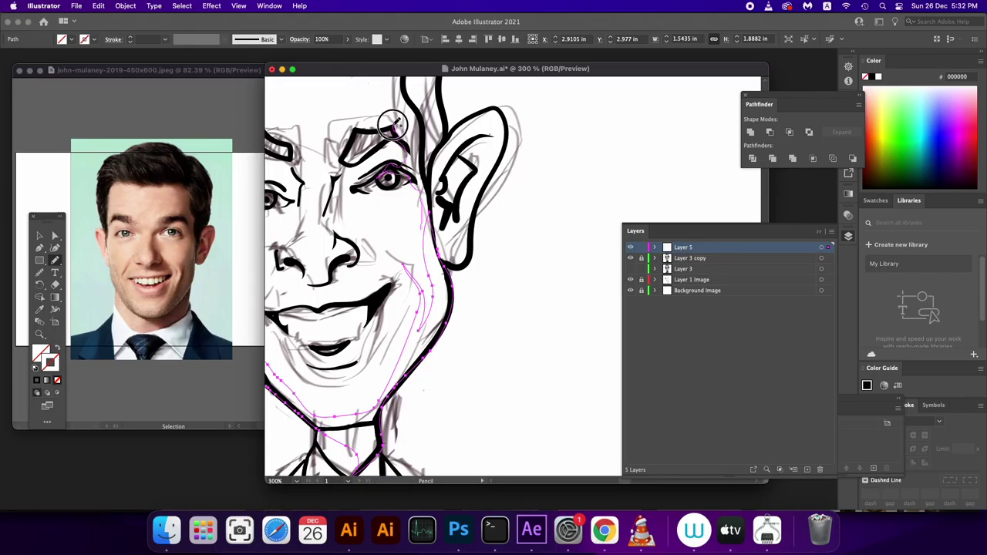
Trace shadows along a hair strand, the upper eyelid and the inner ear curve, undoing one bad stroke.
drag(402, 81, 433, 224)
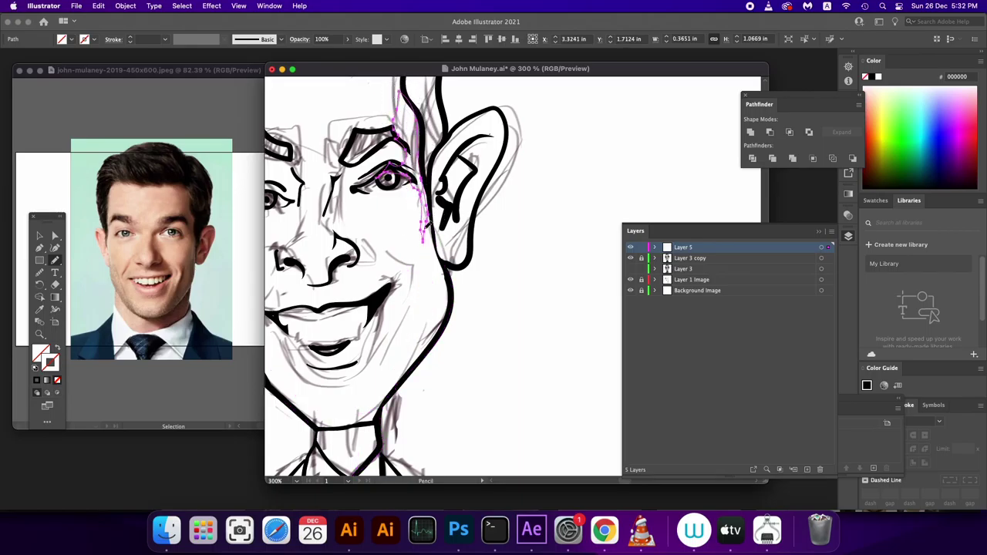
drag(422, 176, 427, 249)
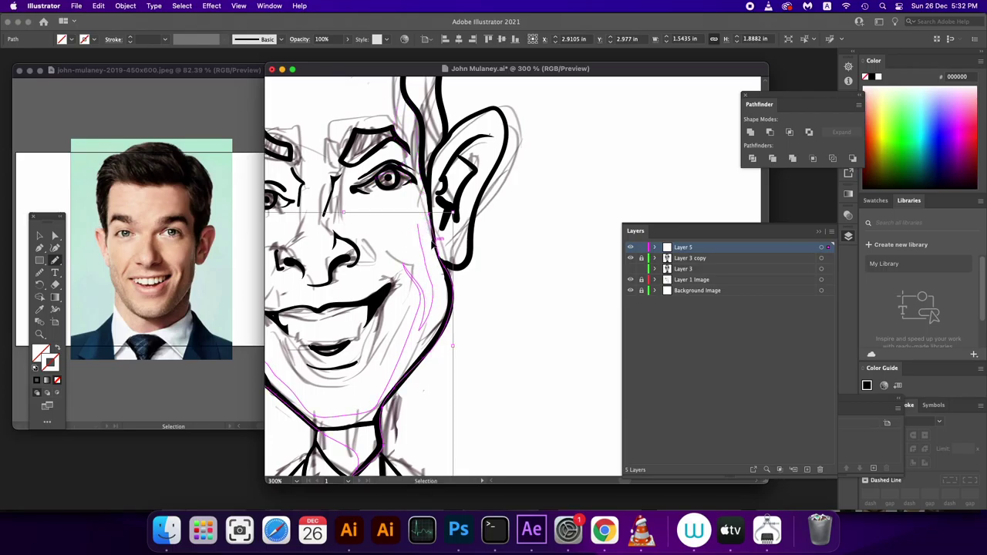
drag(395, 164, 429, 227)
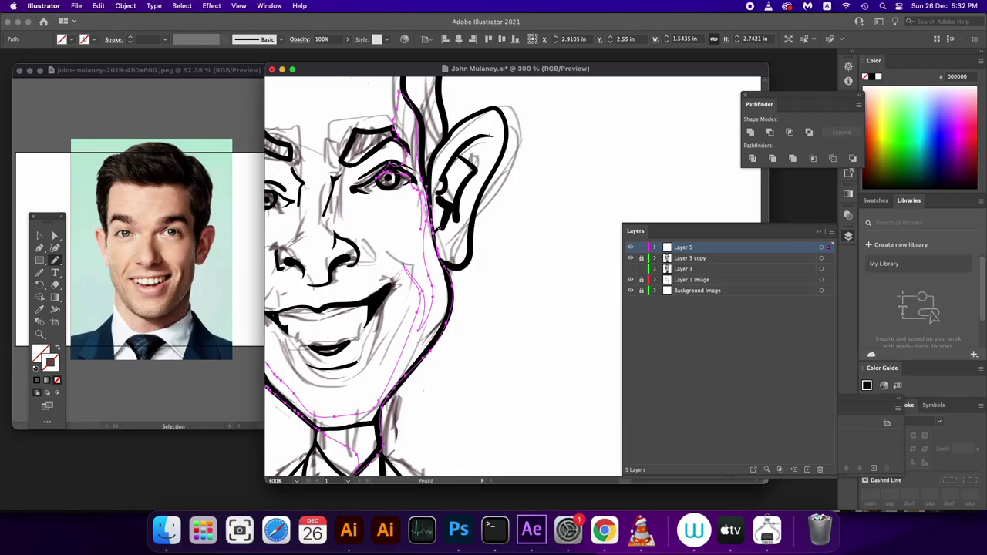
drag(433, 223, 430, 248)
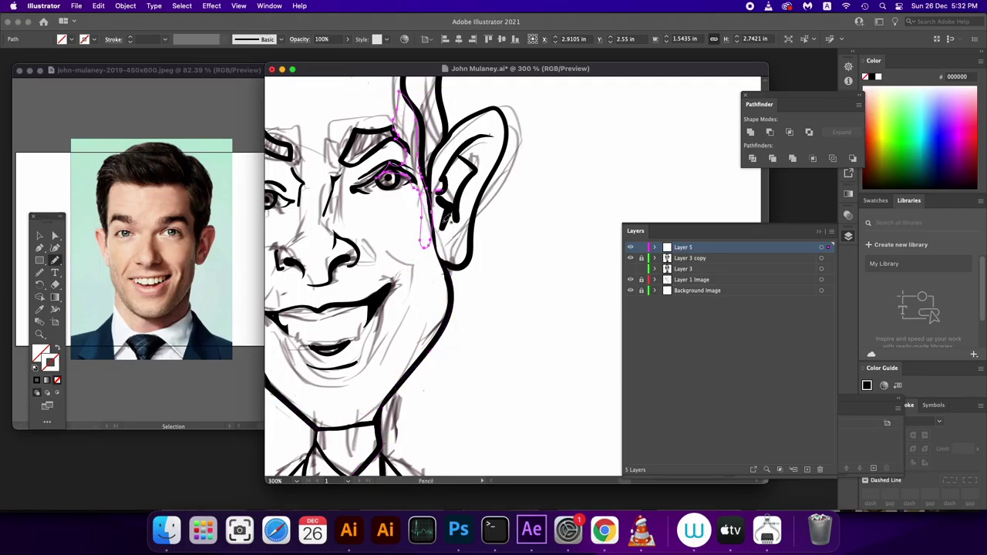
key(super+z)
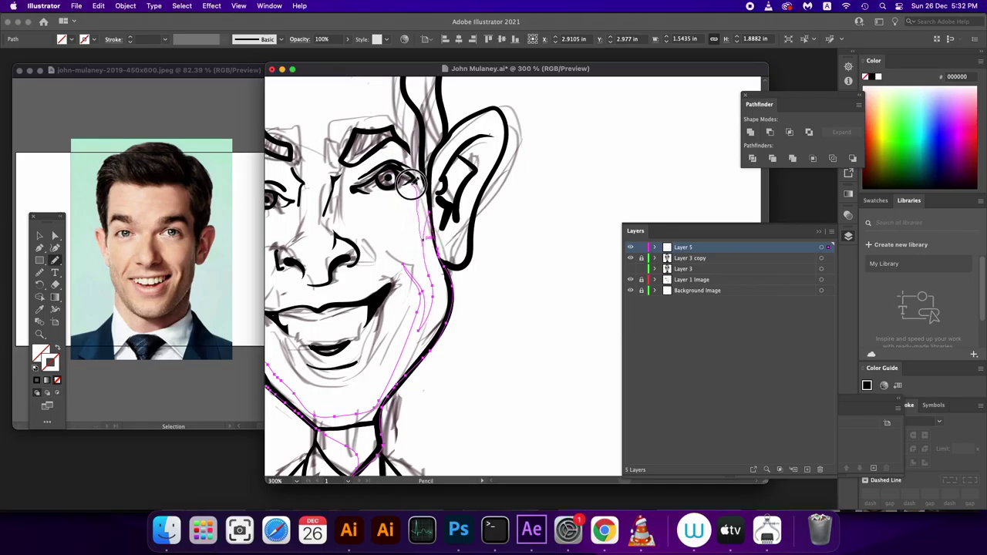
drag(384, 165, 412, 171)
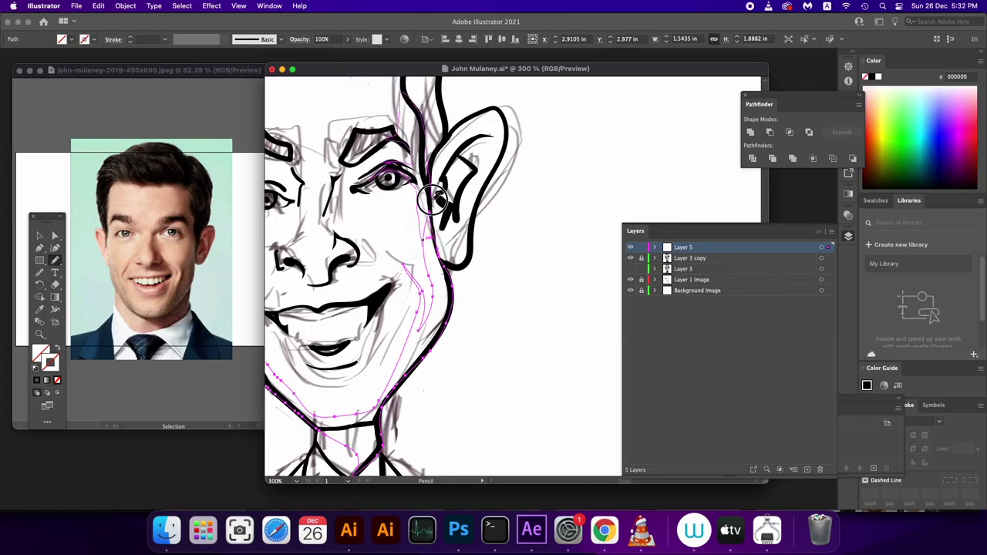
mouse_move(435, 195)
mouse_down()
mouse_move(474, 128)
mouse_move(502, 132)
mouse_move(498, 150)
mouse_move(454, 187)
mouse_move(434, 232)
mouse_move(440, 239)
mouse_up()
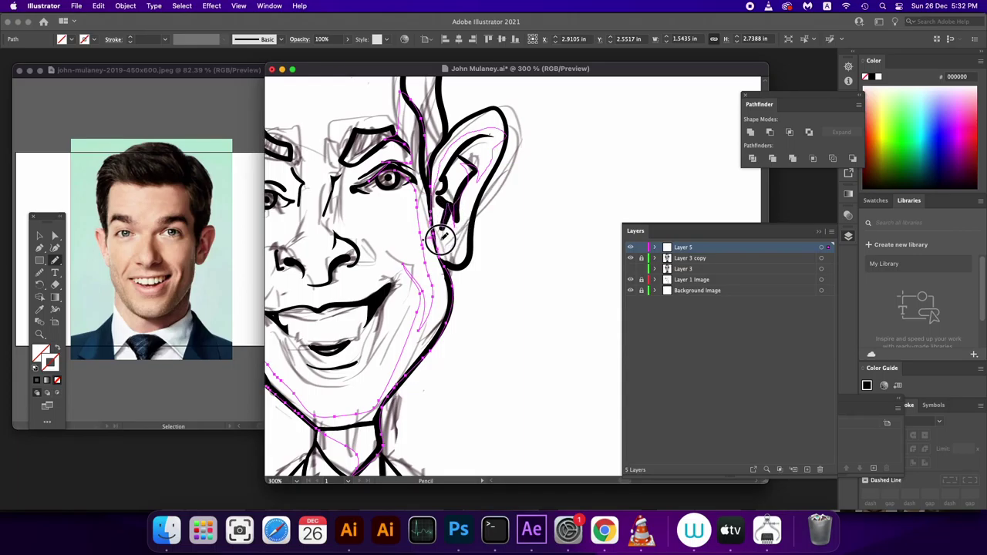
Trace the shadow along the temple and sideburn, then view the whole face.
scroll(443, 247, up, 5)
scroll(443, 247, left, 2)
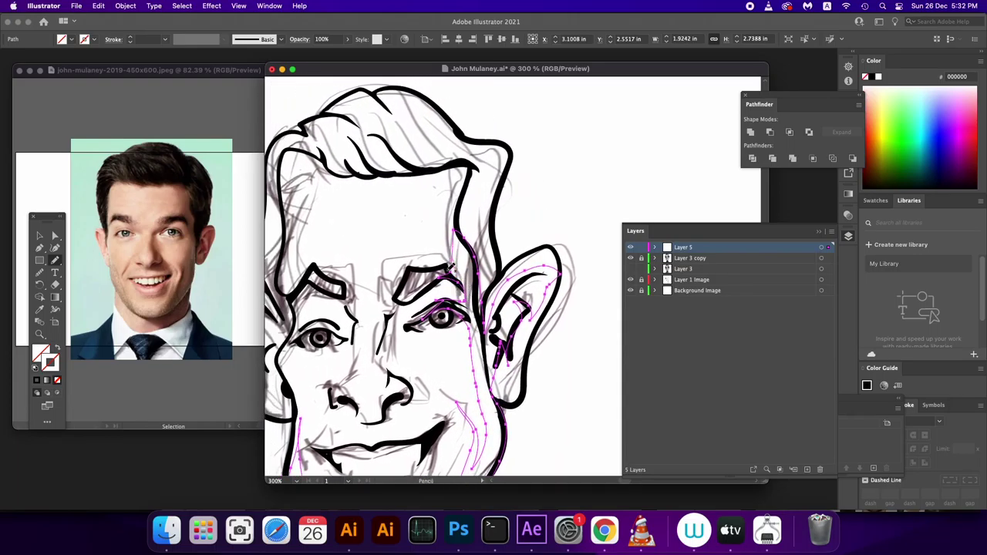
drag(452, 230, 474, 163)
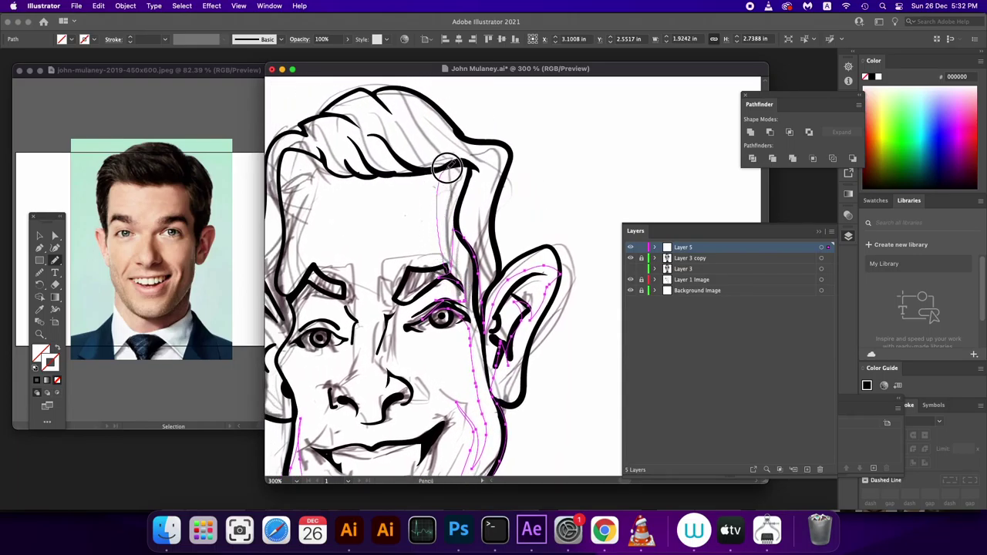
drag(441, 316, 498, 196)
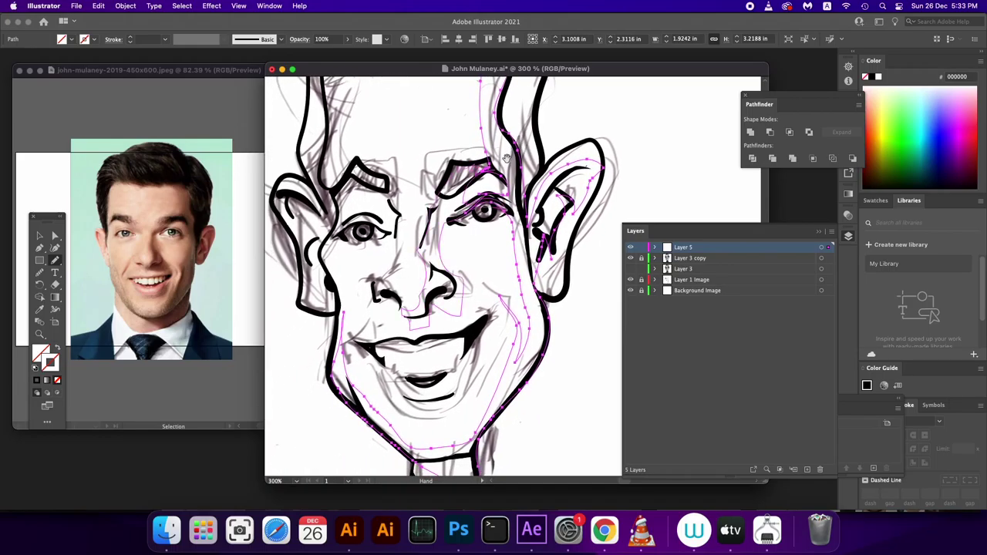
click(820, 247)
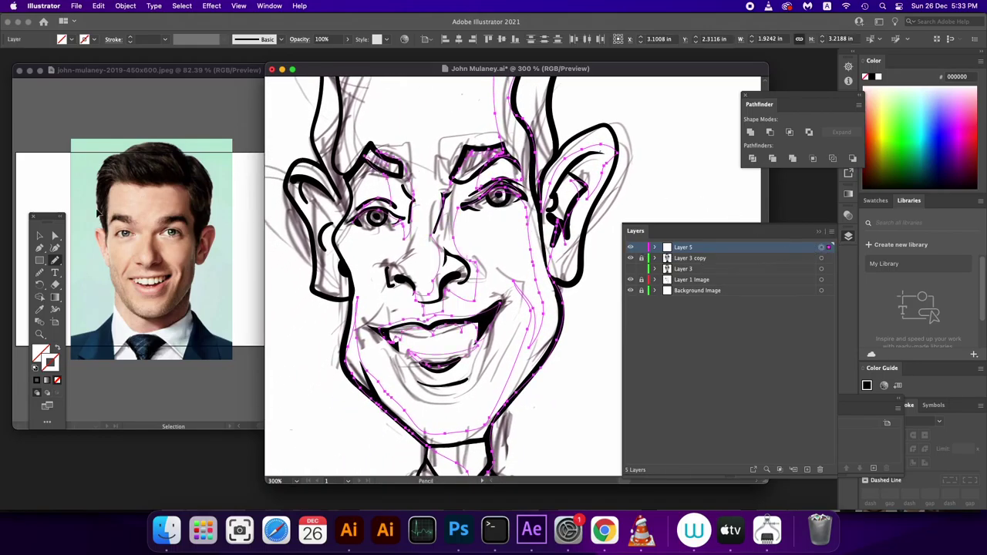
Fill the shadow shapes dark maroon #820b0b and move Layer 5 beneath the black line art.
click(38, 382)
double_click(41, 353)
click(452, 363)
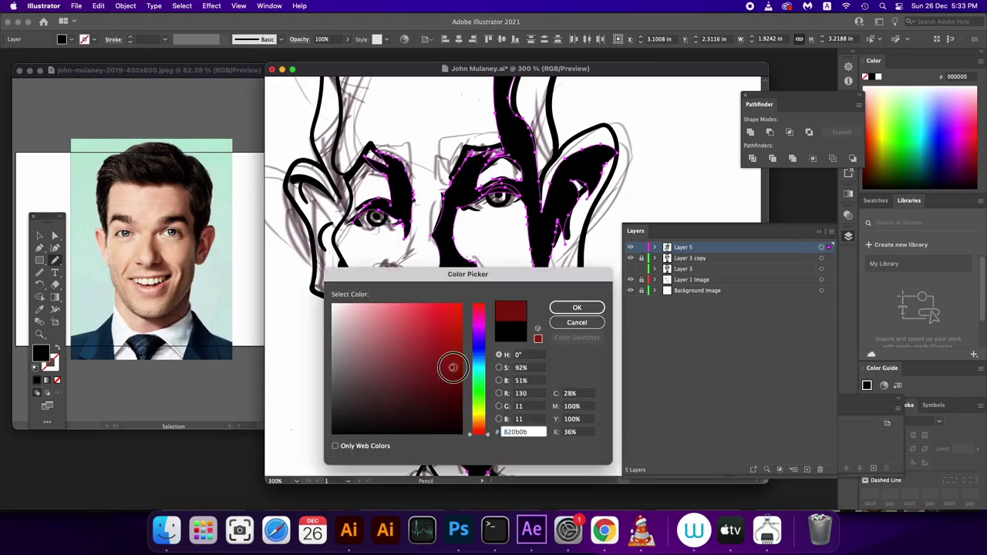
click(577, 308)
scroll(432, 278, down, 3)
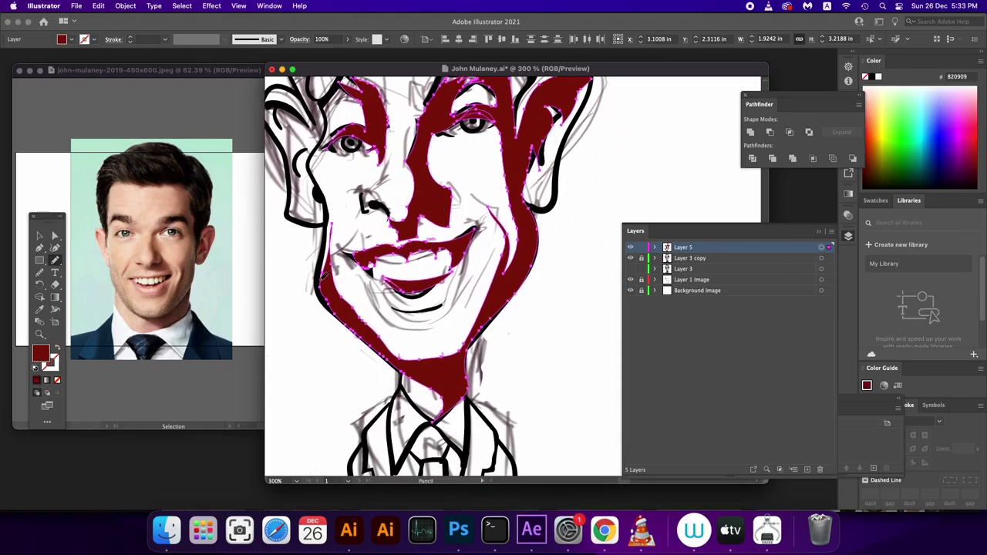
drag(709, 248, 698, 264)
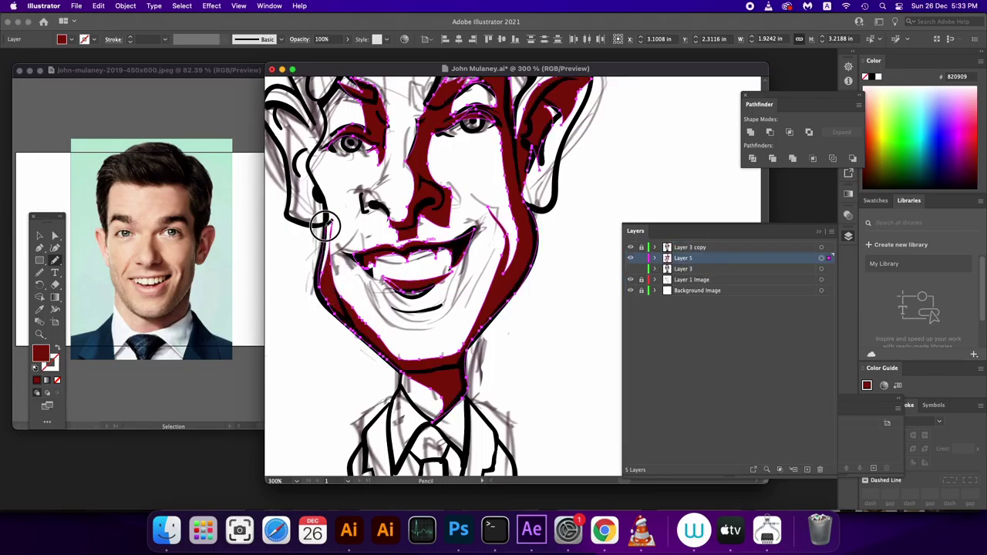
Trace more shadows along the left cheek, ear, head side and brow, refilling them solid maroon.
mouse_move(318, 186)
mouse_down()
mouse_move(340, 254)
mouse_move(393, 321)
mouse_up()
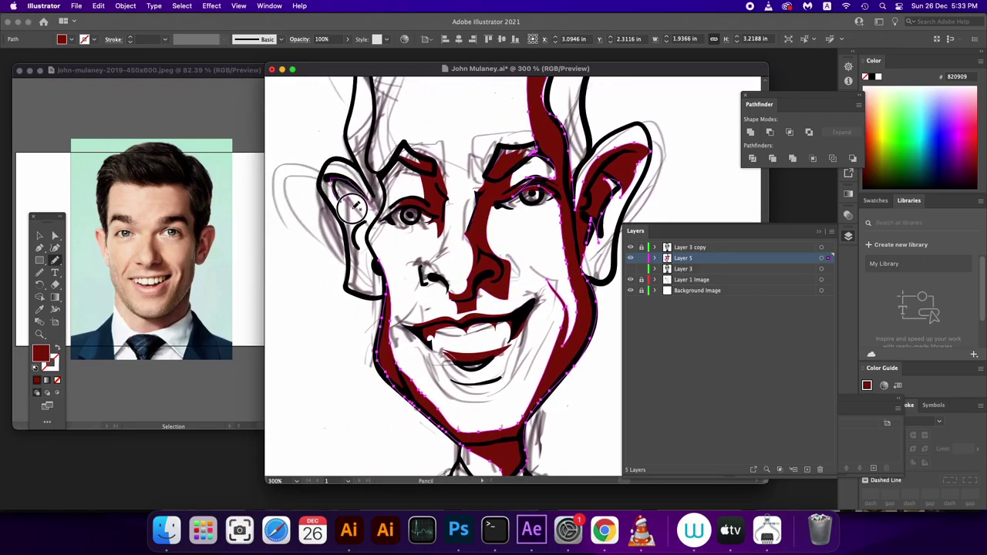
mouse_move(376, 255)
mouse_down()
mouse_move(401, 197)
mouse_move(369, 290)
mouse_up()
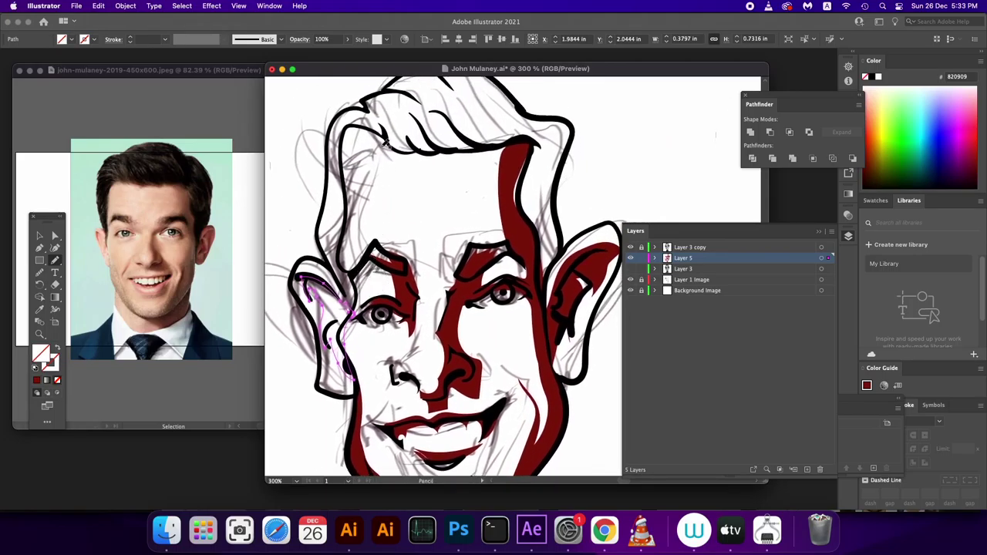
drag(343, 122, 351, 279)
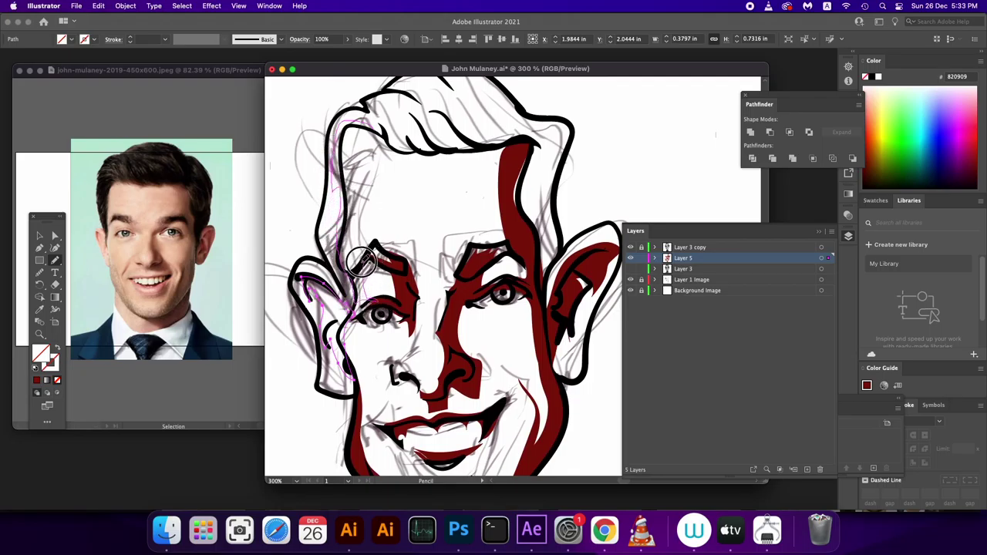
drag(360, 262, 401, 143)
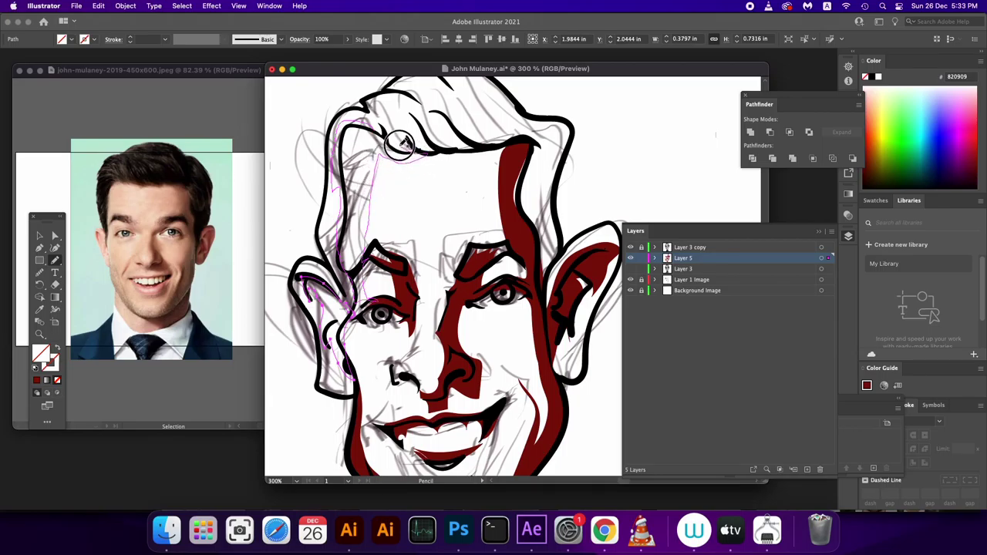
drag(422, 195, 451, 139)
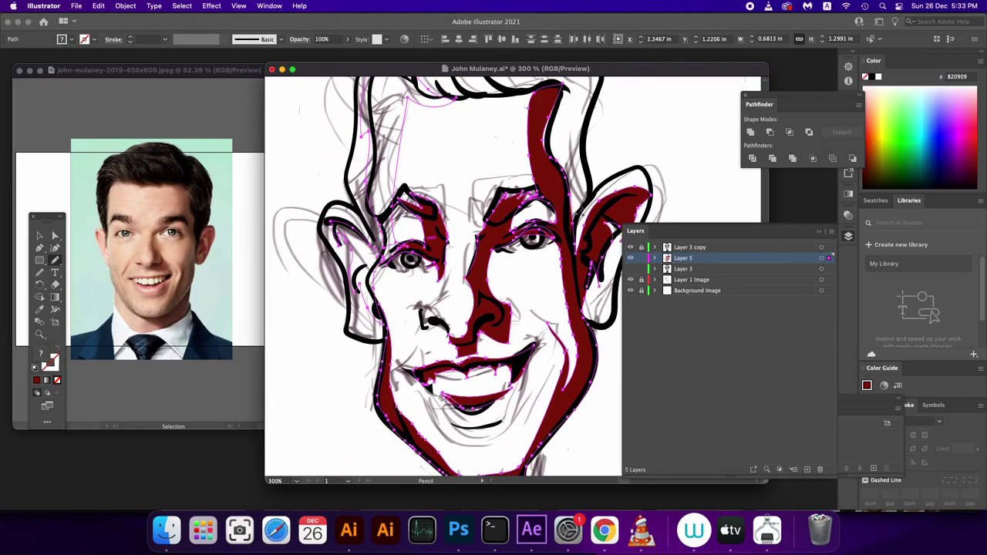
click(33, 381)
Paint maroon shadows along the upper lip and from the nose down the cheek, filled dark red.
mouse_move(463, 389)
mouse_down()
mouse_move(406, 199)
mouse_move(466, 207)
mouse_up()
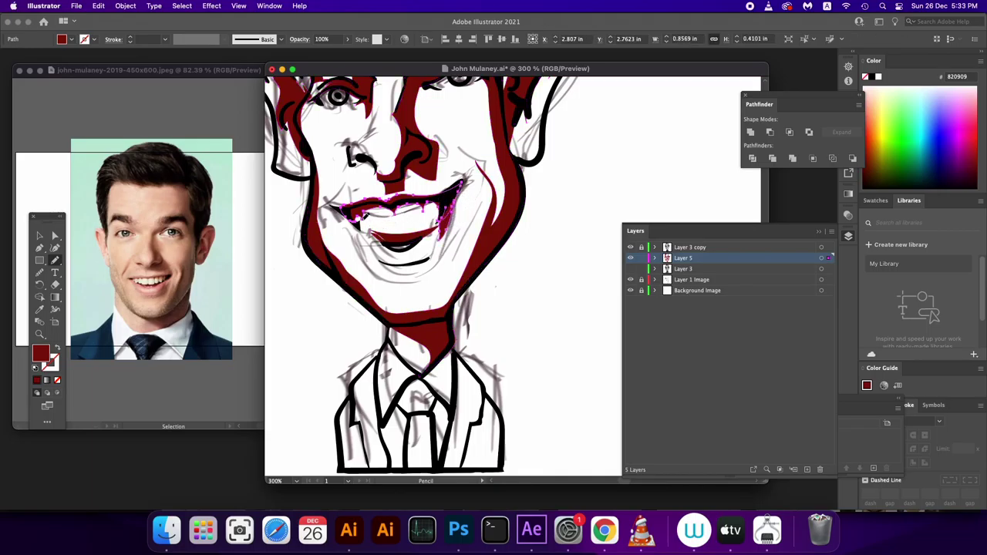
drag(345, 214, 380, 222)
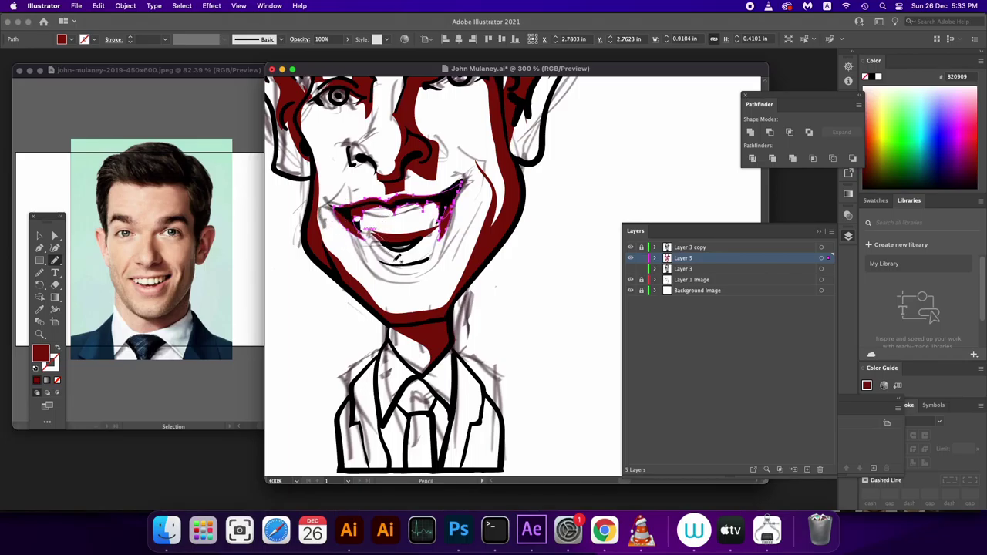
drag(445, 249, 452, 368)
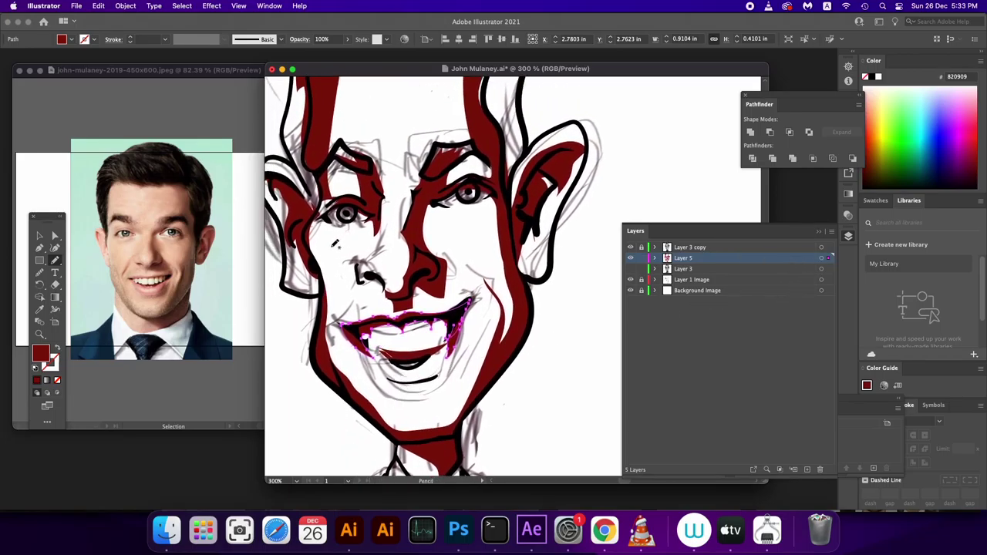
mouse_move(353, 259)
mouse_down()
mouse_move(333, 313)
mouse_move(378, 274)
mouse_up()
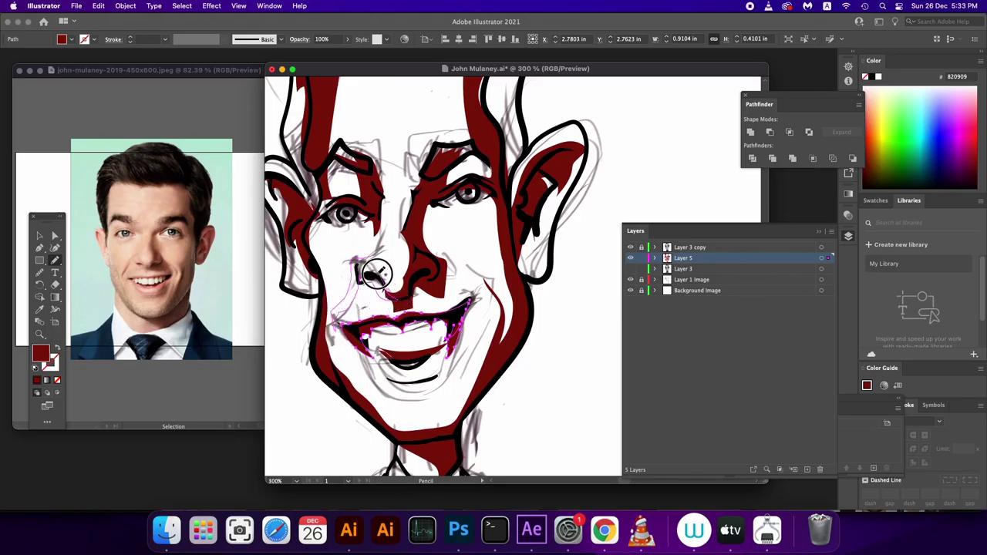
drag(370, 272, 381, 239)
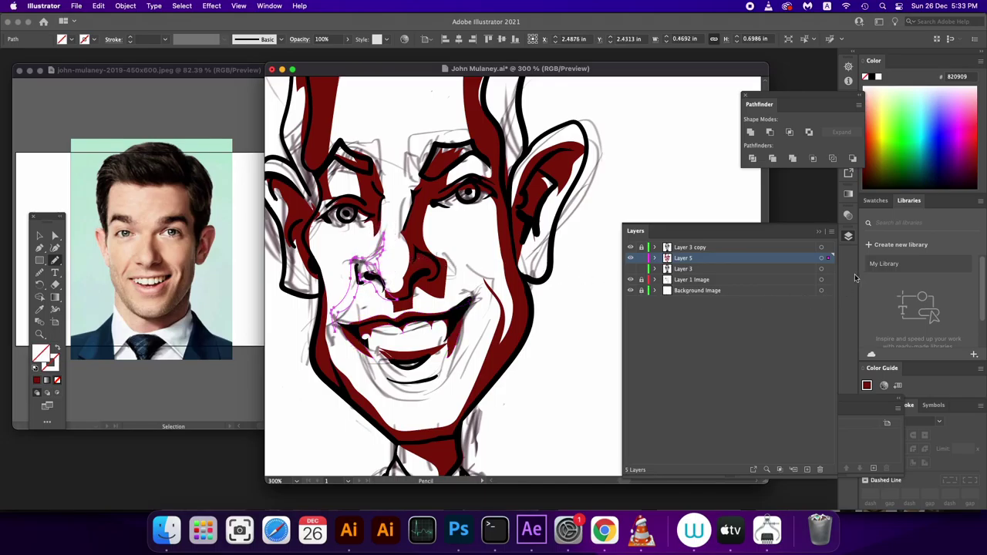
click(829, 257)
click(37, 380)
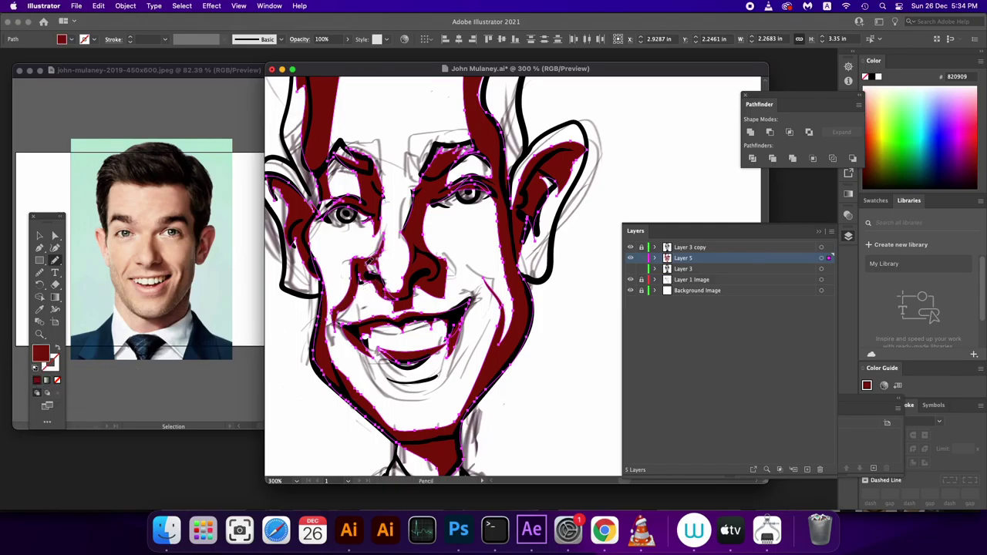
Draw two more shadow shapes beside the nose and select Layer 5's shadow art.
drag(382, 252, 349, 296)
drag(420, 341, 451, 245)
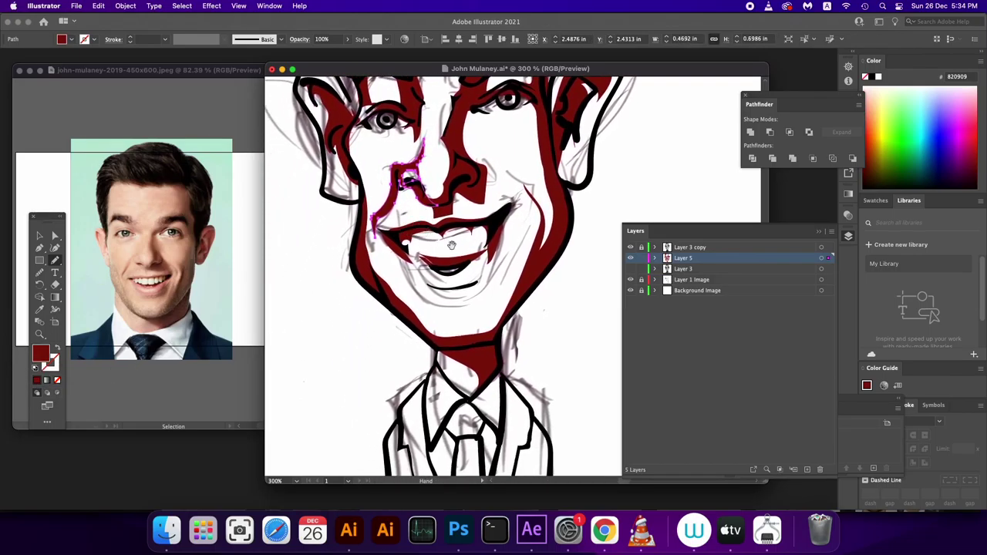
scroll(509, 282, down, 3)
click(827, 260)
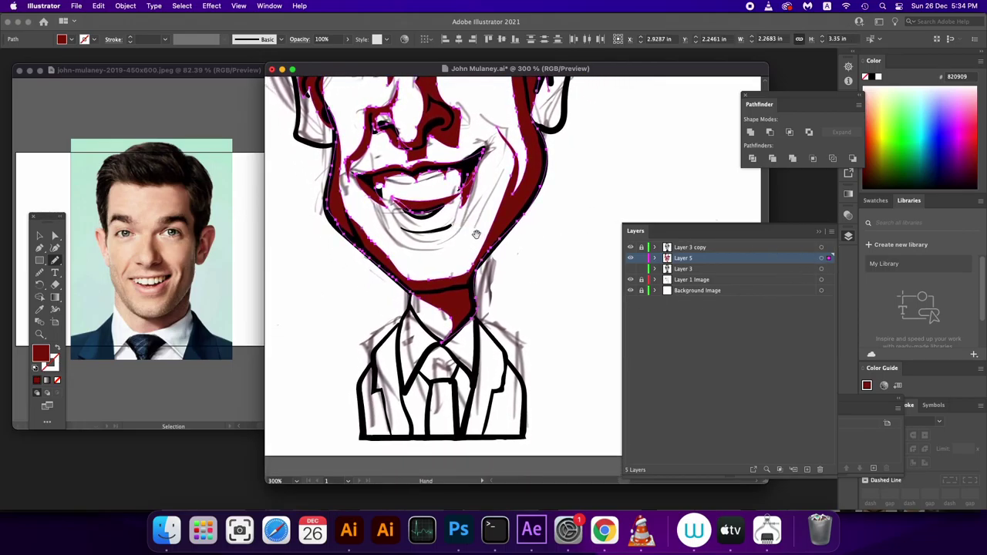
Shade the right cheek up toward the eye and along the jaw to the chin, then zoom out.
drag(513, 112, 507, 227)
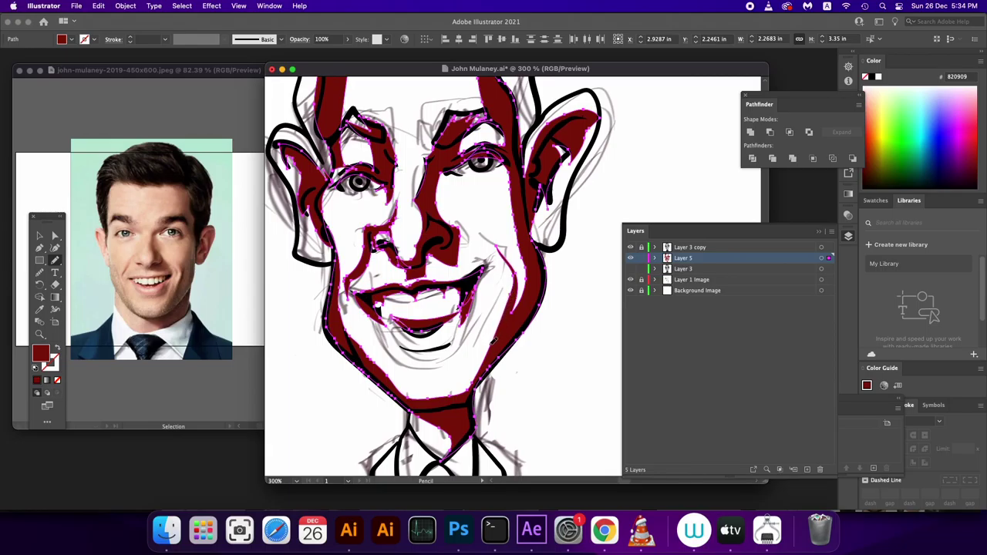
drag(494, 340, 505, 227)
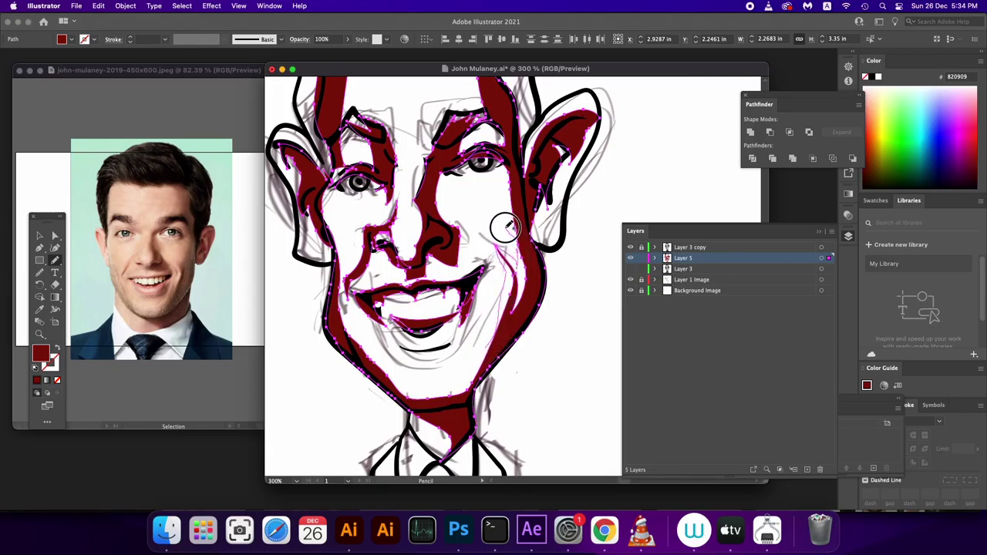
drag(506, 226, 513, 168)
alt+click(802, 261)
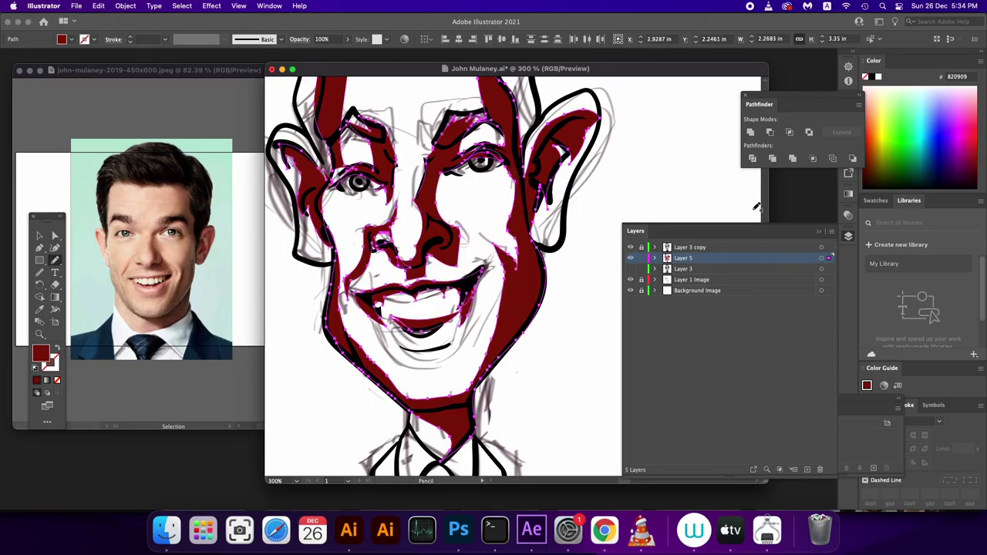
drag(522, 279, 533, 230)
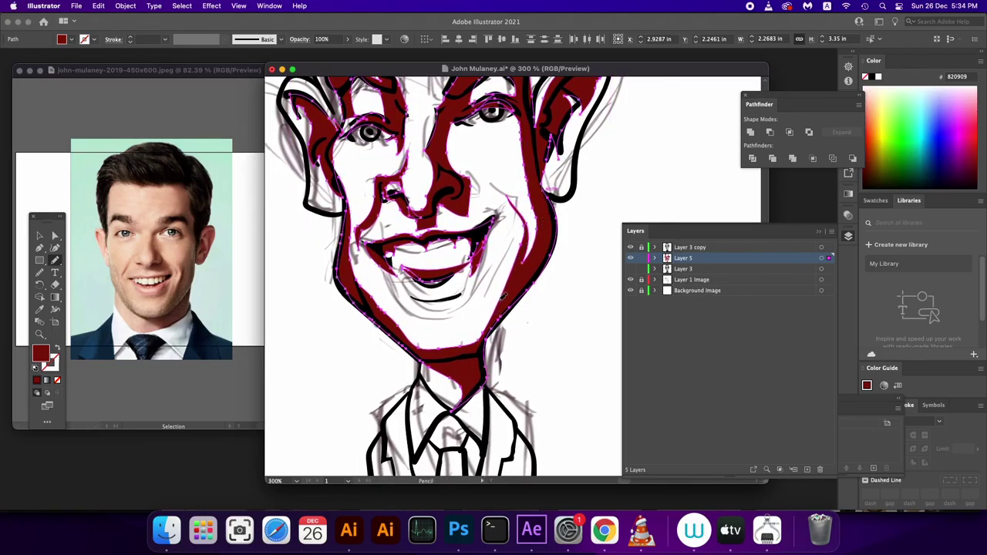
mouse_move(515, 265)
mouse_down()
mouse_move(494, 269)
mouse_move(483, 286)
mouse_move(478, 330)
mouse_move(466, 344)
mouse_up()
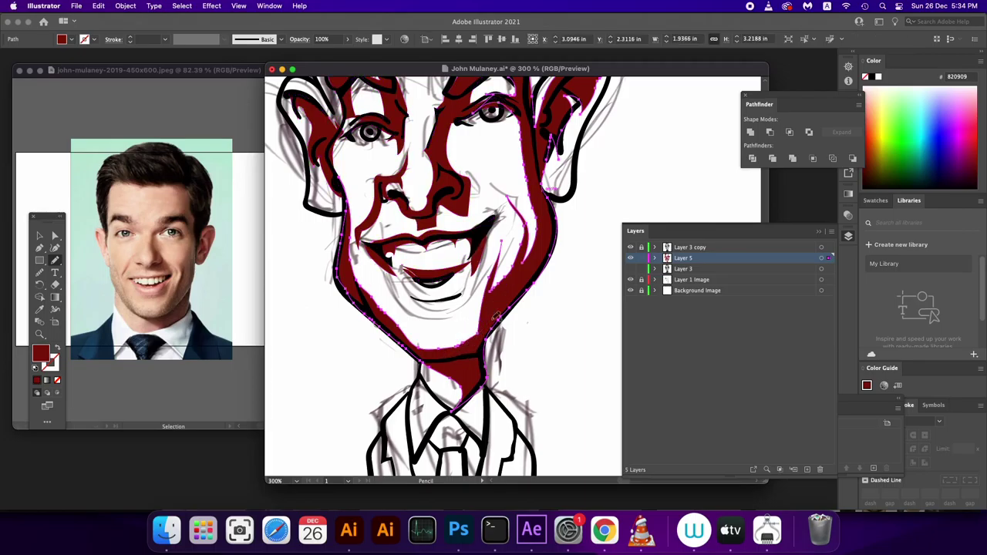
drag(512, 273, 483, 364)
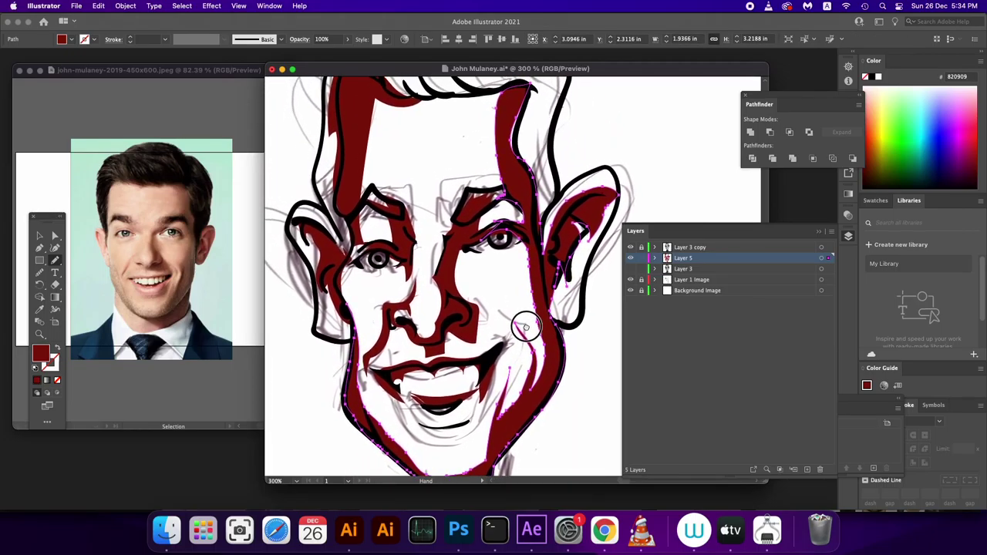
key(super+minus)
key(super+minus)
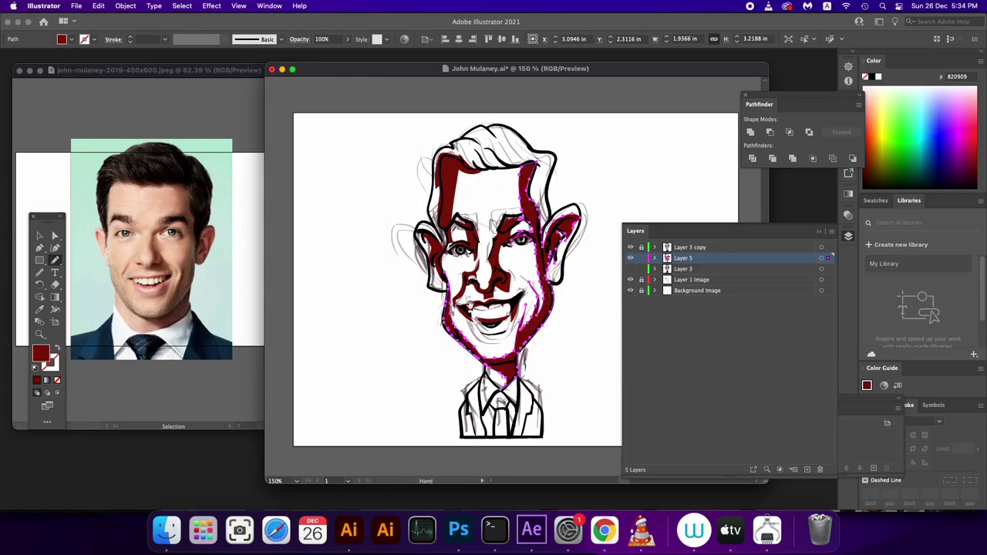
Reshape the red shading along the hairline on Layer 5.
drag(468, 319, 426, 290)
key(v)
click(535, 360)
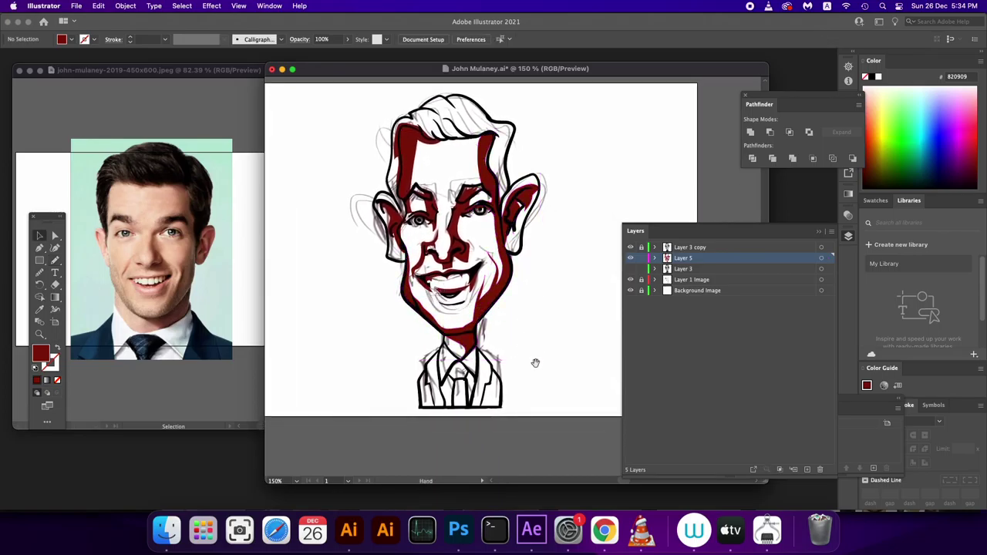
scroll(525, 378, up, 1)
click(823, 258)
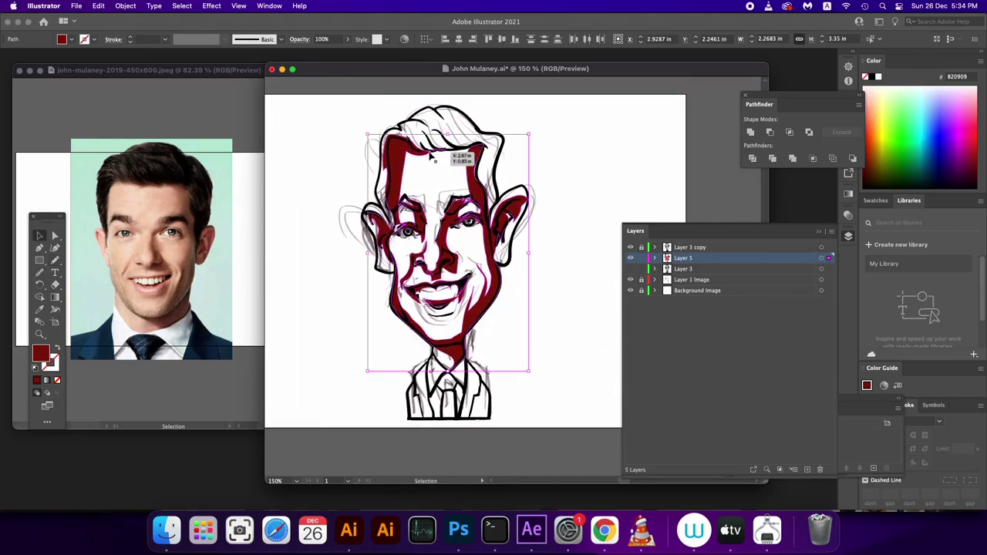
drag(433, 157, 449, 155)
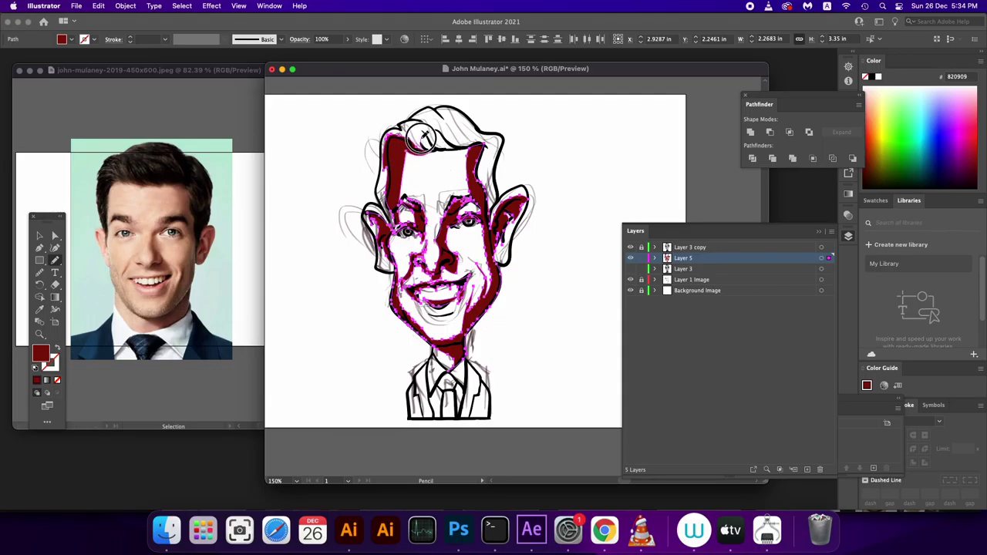
drag(465, 145, 435, 159)
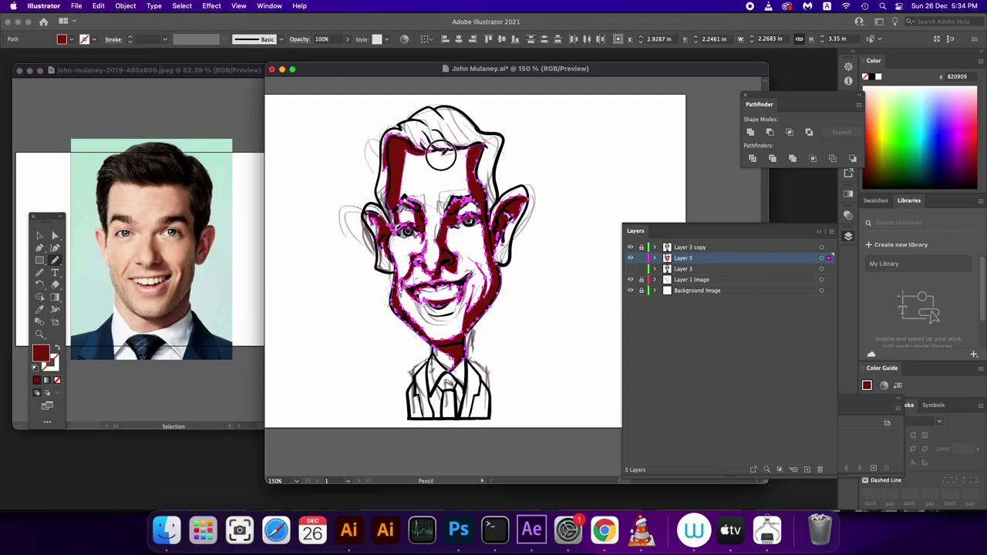
Lower Layer 5's shading opacity to about 23% for a translucent pink, then deselect.
click(828, 259)
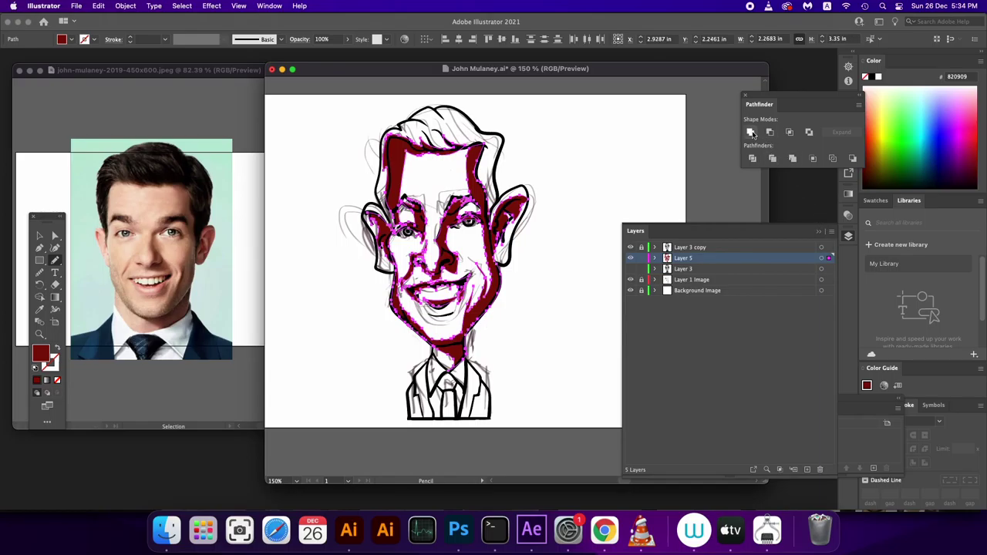
click(346, 39)
drag(349, 53, 317, 52)
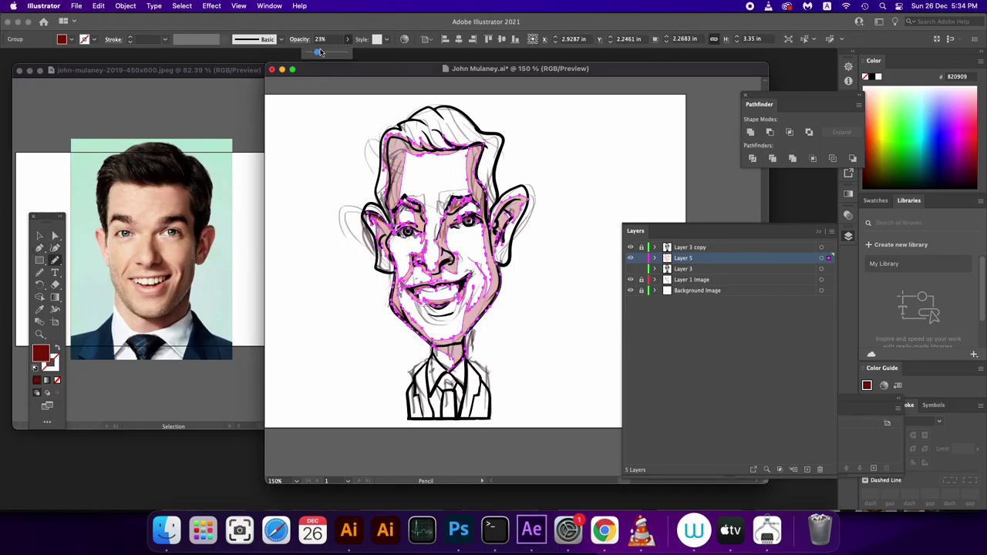
click(39, 235)
click(328, 308)
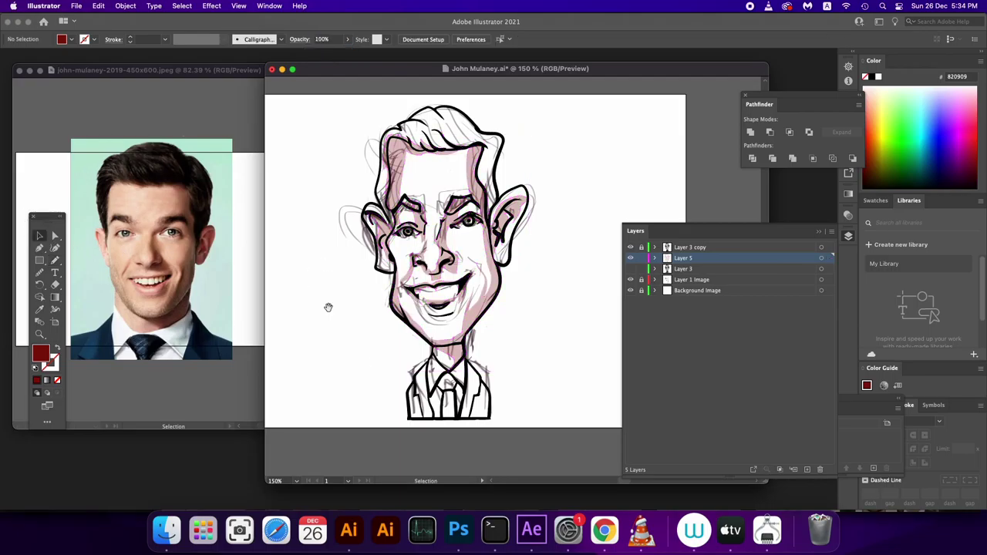
drag(329, 318, 335, 304)
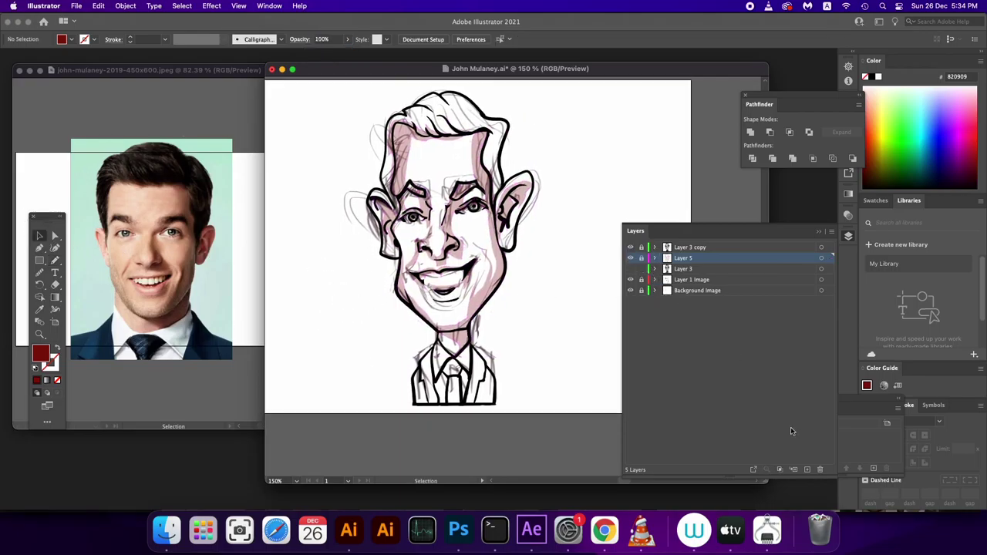
Create Layer 6, zoom to 300%, and draw shadow strokes along the right eyelid and nose bridge.
click(802, 470)
key(super+equal)
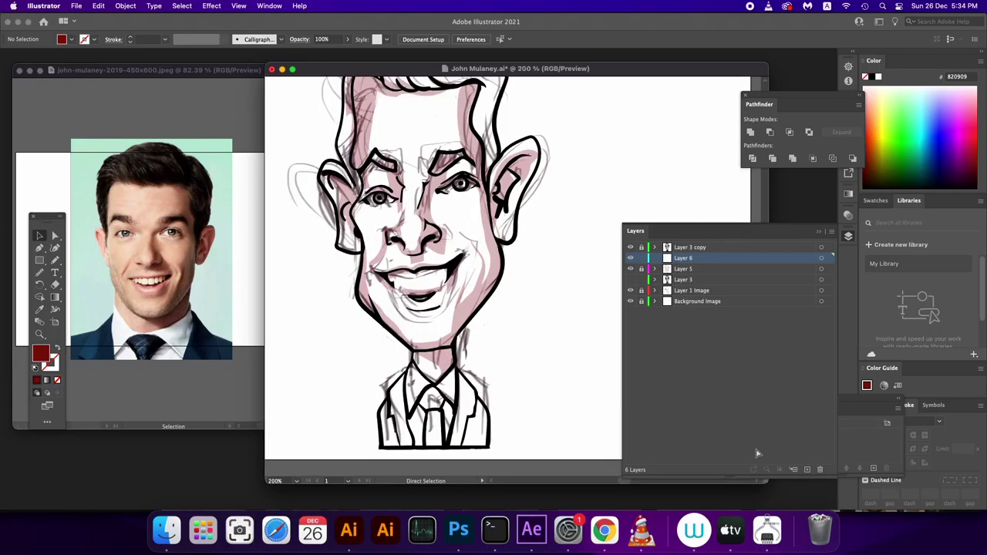
key(super+equal)
scroll(290, 210, up, 2)
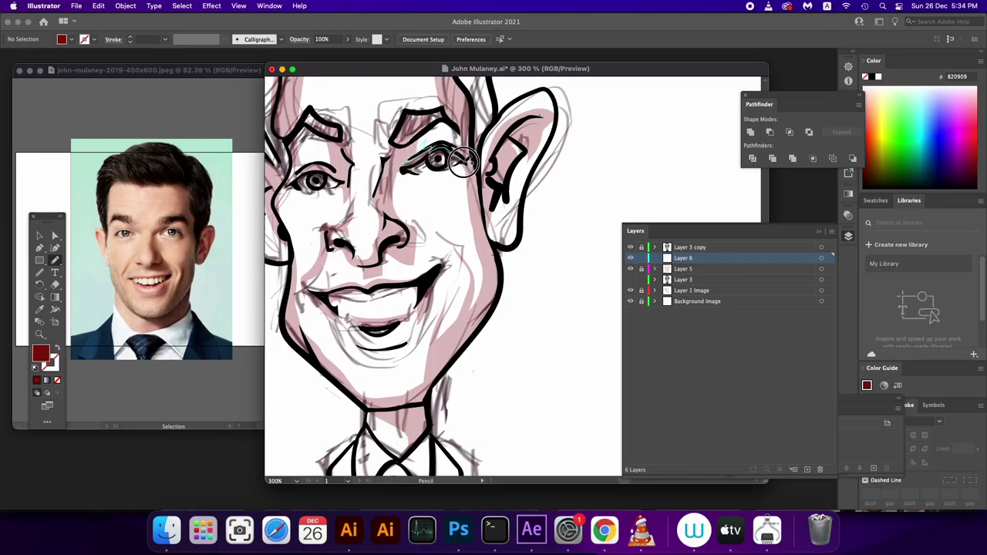
drag(464, 163, 421, 168)
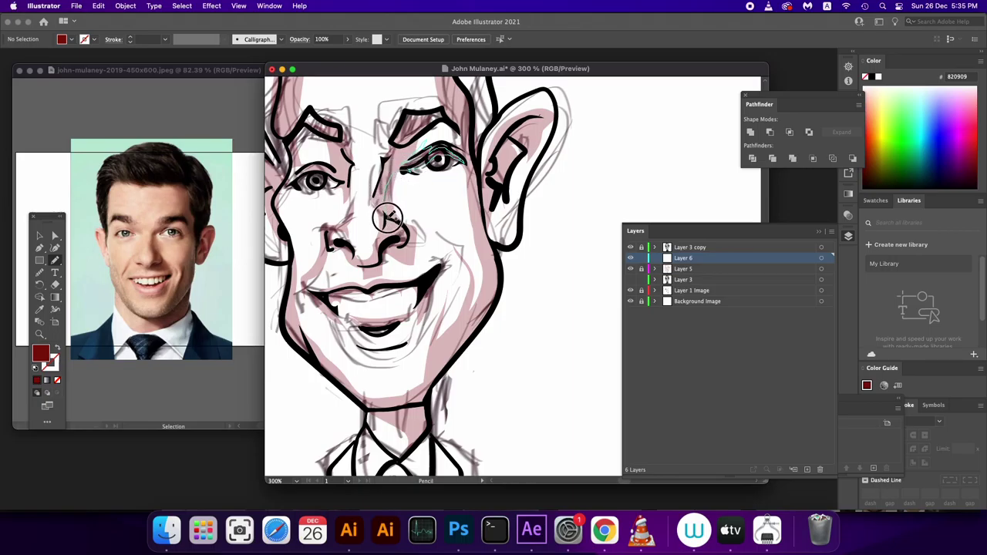
mouse_move(386, 216)
mouse_down()
mouse_move(375, 187)
mouse_move(414, 135)
mouse_move(403, 163)
mouse_up()
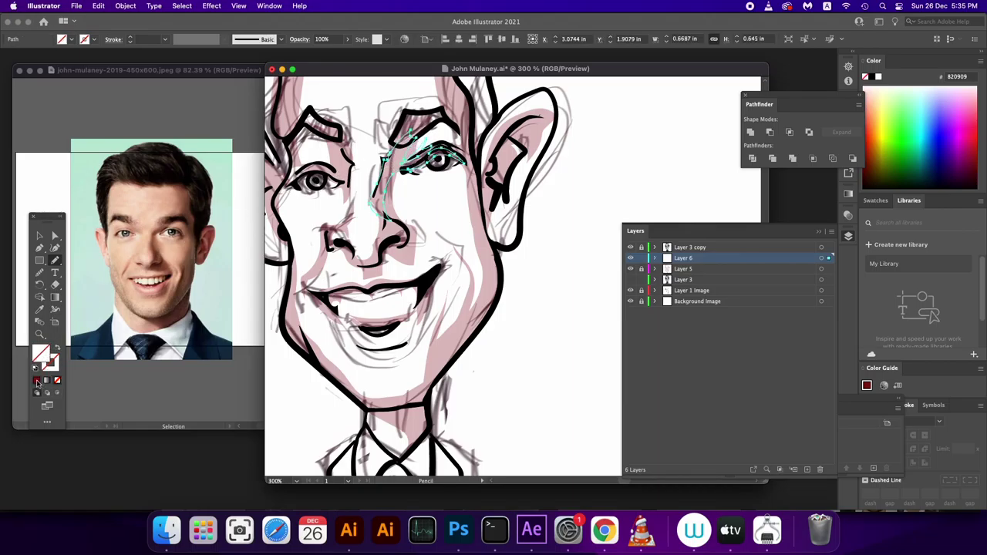
Fill the eye shadow with a darker maroon and add a filled shadow above the left eye.
click(36, 380)
double_click(41, 354)
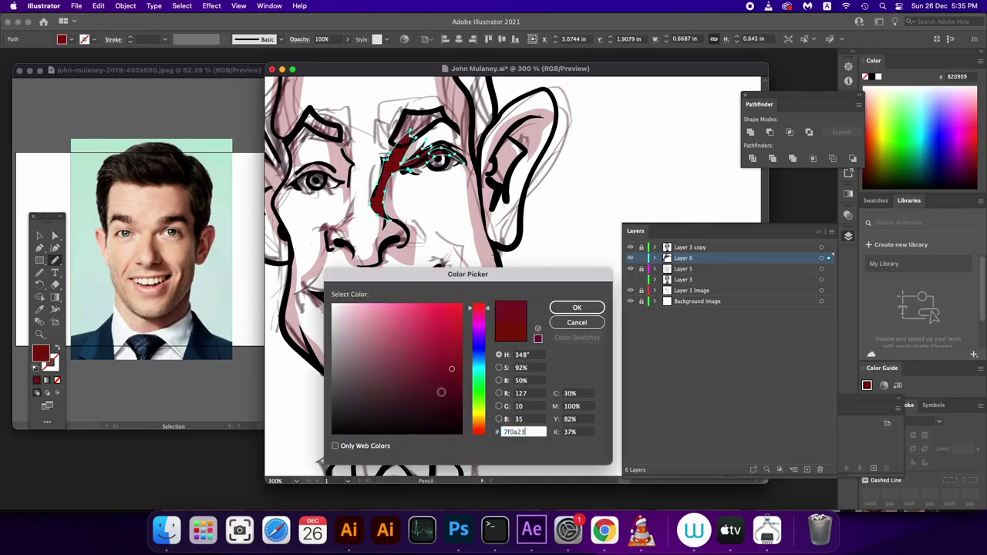
click(434, 402)
click(577, 307)
drag(417, 196, 486, 214)
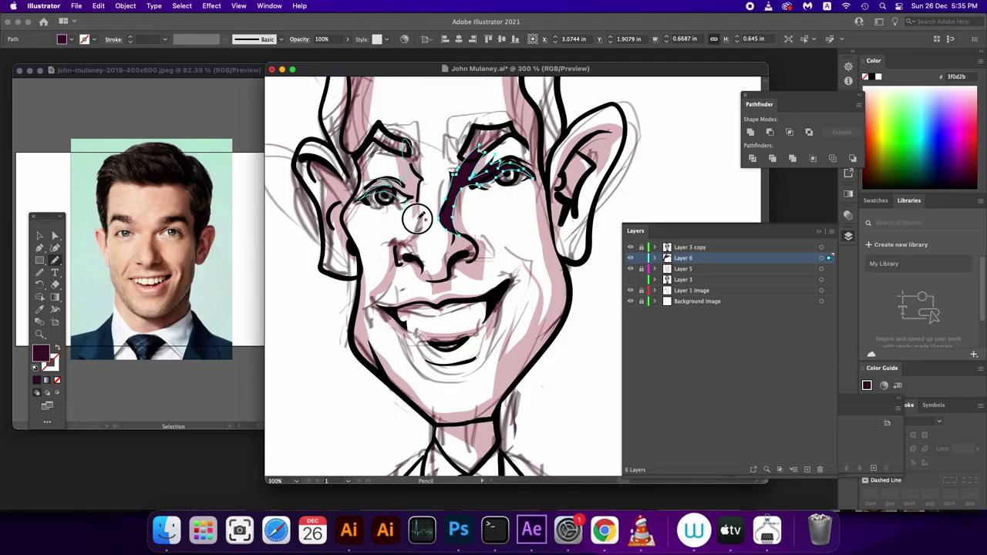
drag(413, 169, 404, 140)
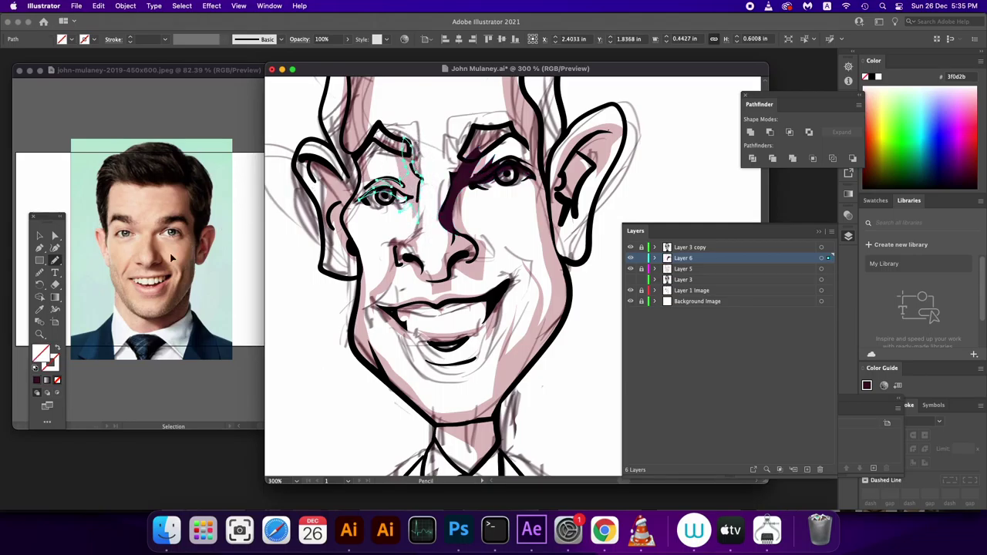
click(40, 362)
Add a filled maroon shadow under the nose, then outline the mouth along teeth and lower lip.
scroll(432, 215, down, 5)
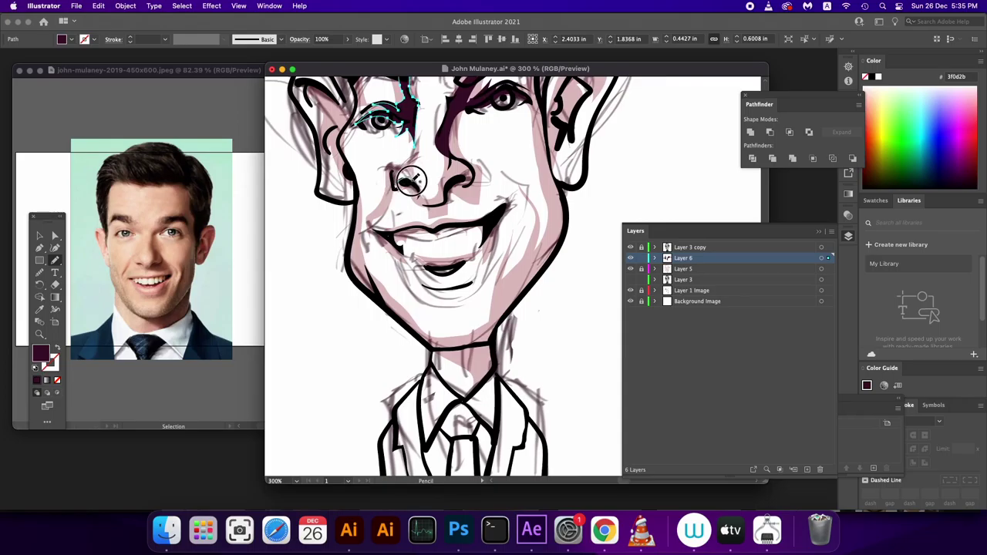
drag(437, 199, 461, 184)
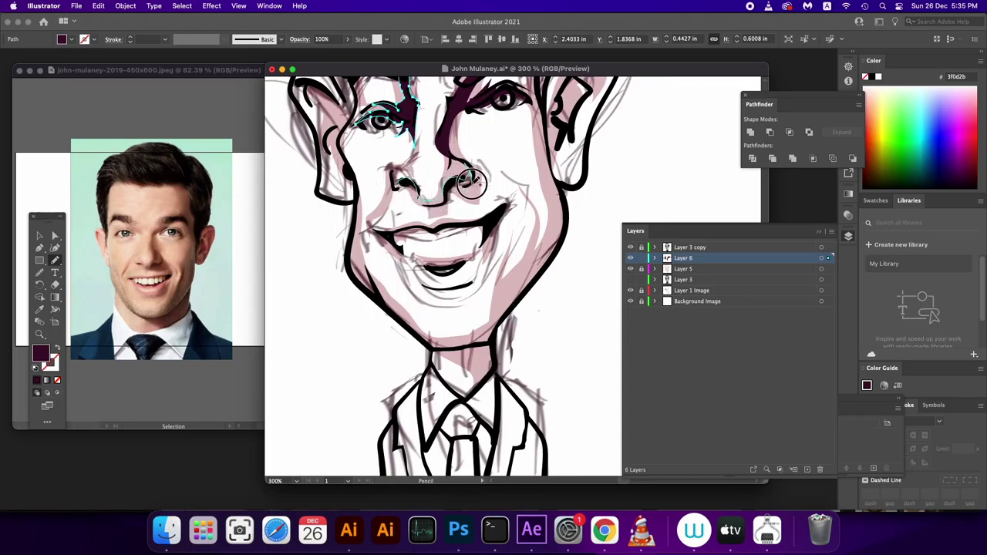
drag(398, 182, 467, 179)
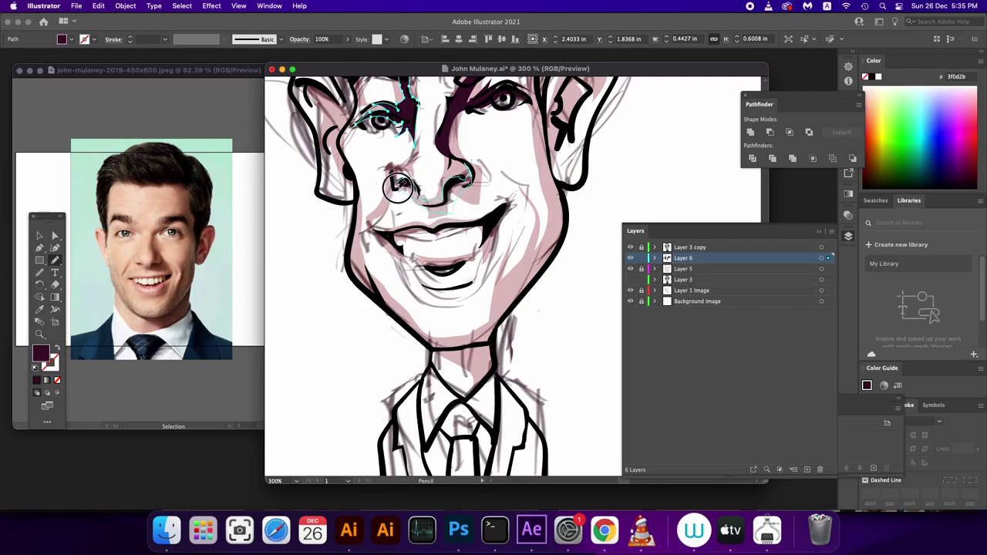
click(38, 380)
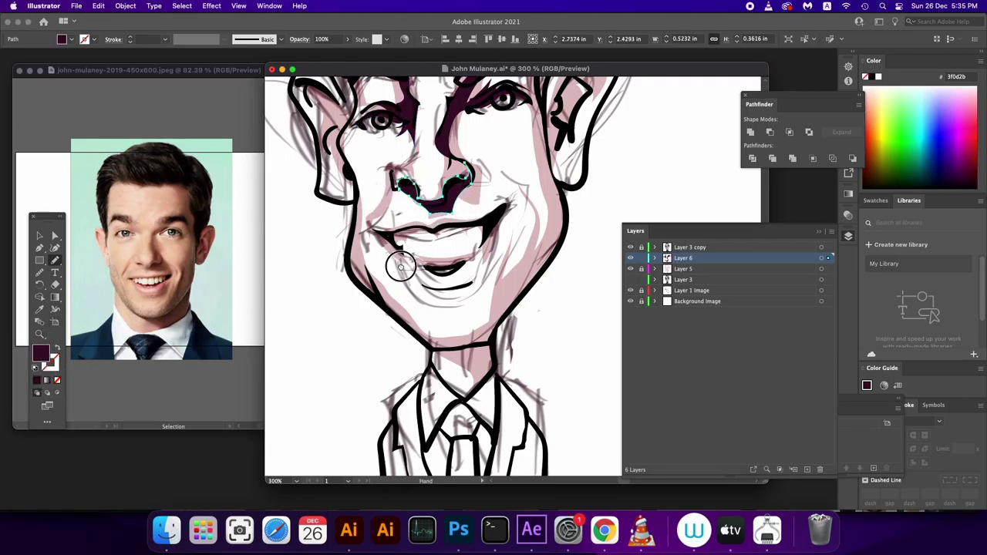
drag(400, 267, 391, 277)
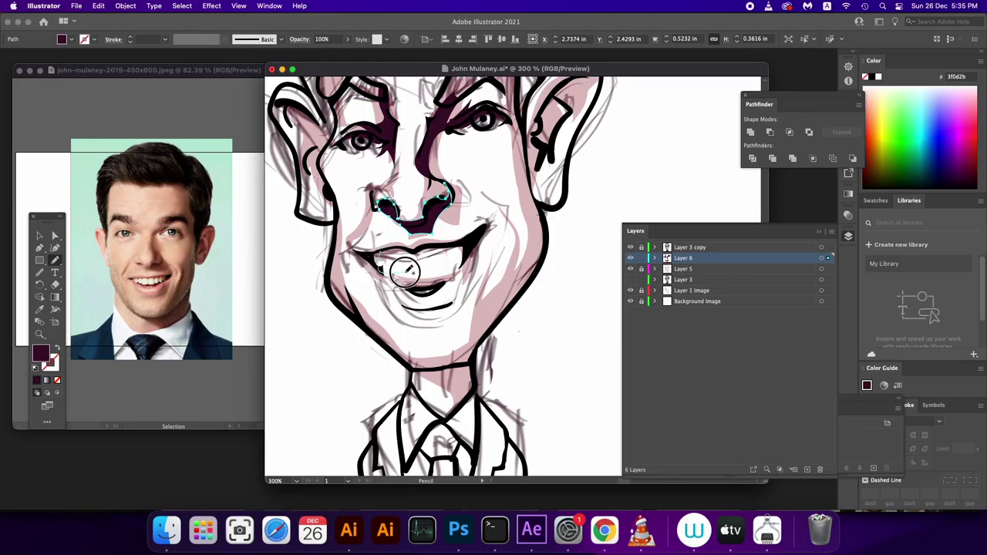
drag(405, 270, 436, 266)
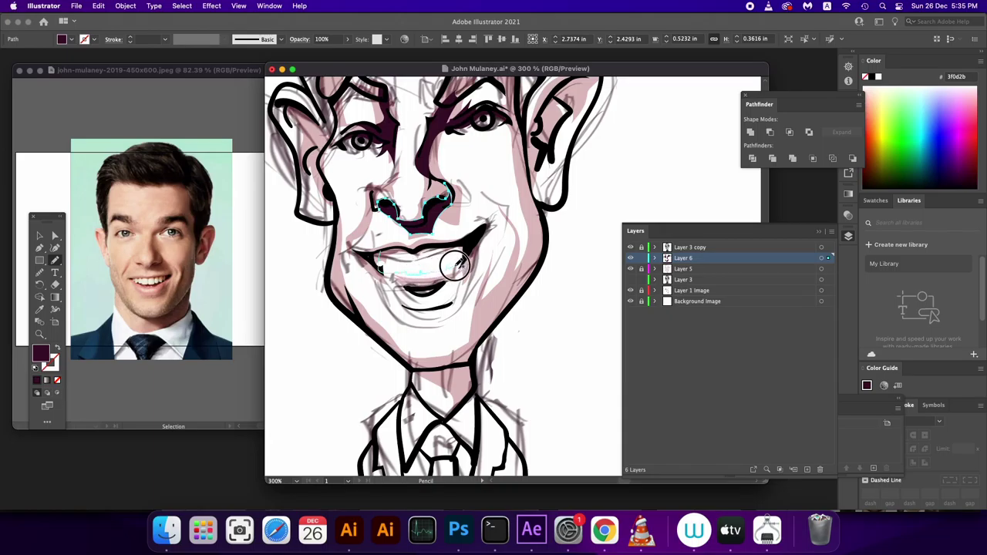
mouse_move(470, 235)
mouse_down()
mouse_move(401, 287)
mouse_move(359, 252)
mouse_up()
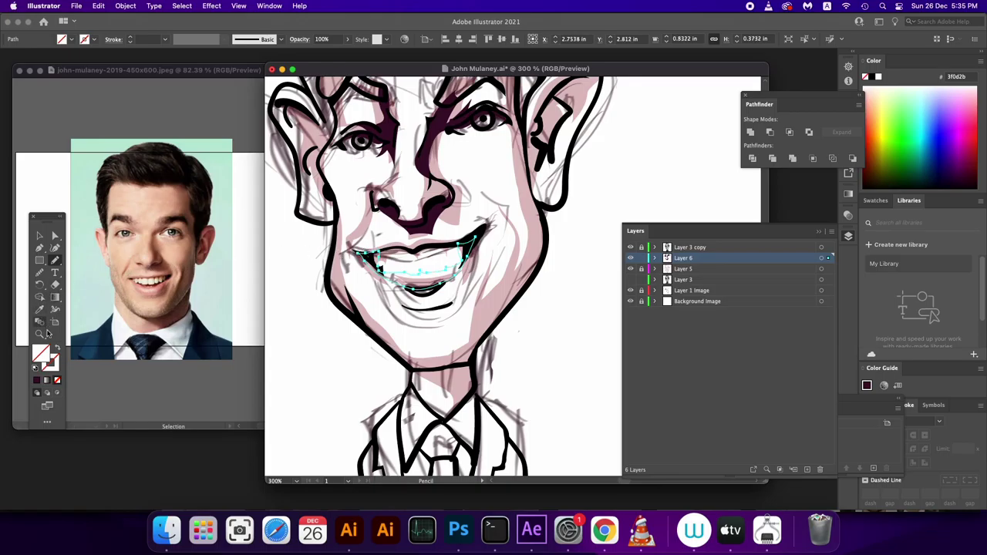
Fill the mouth shadow dark maroon and add a maroon shadow inside the right ear.
click(36, 381)
drag(511, 227, 496, 284)
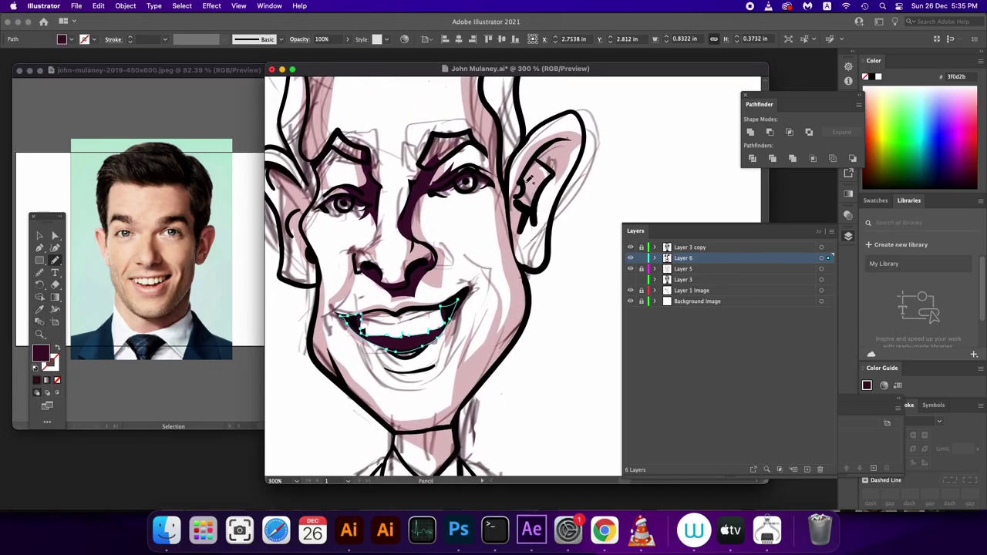
drag(530, 179, 525, 229)
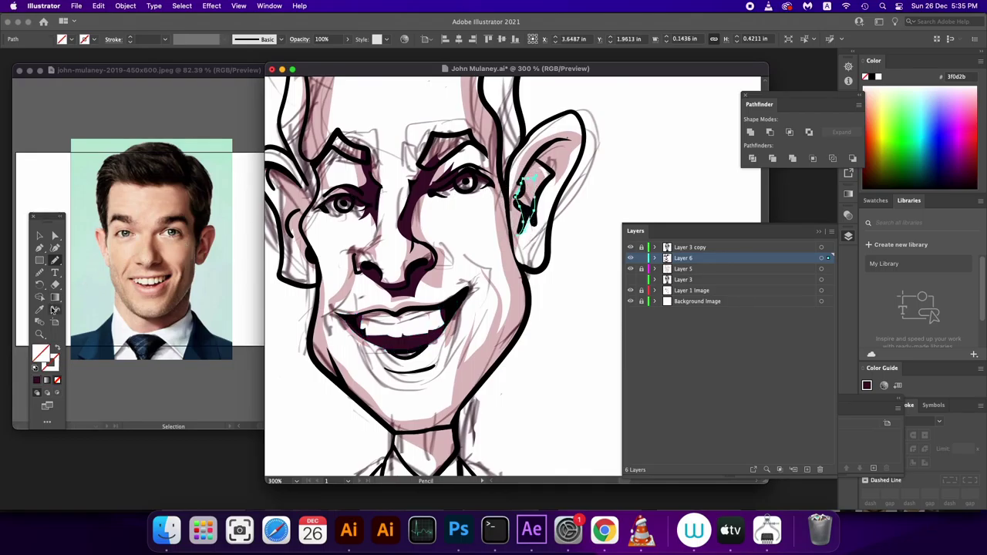
click(37, 380)
Add a filled maroon shadow inside the left ear and move up toward the hair.
drag(334, 275, 374, 279)
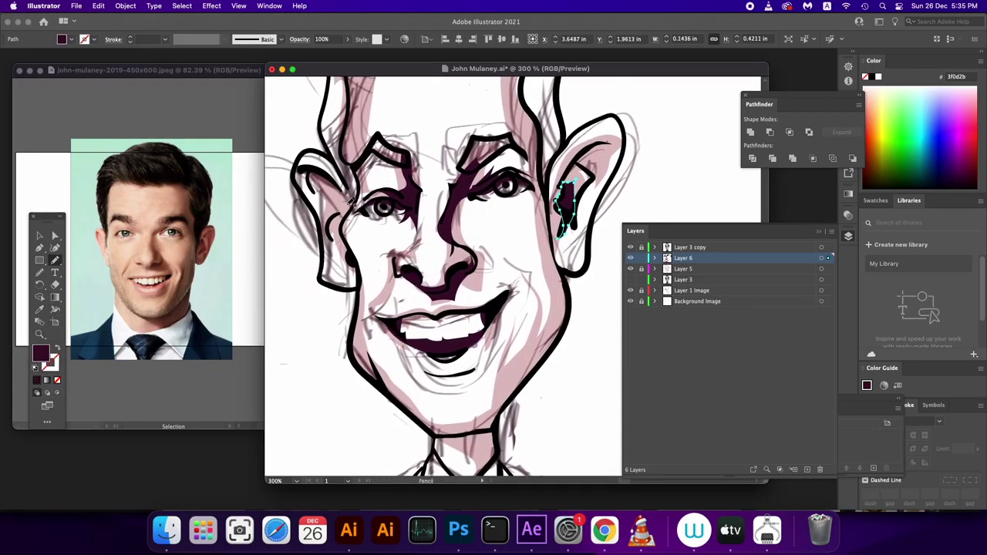
drag(309, 170, 341, 207)
click(36, 382)
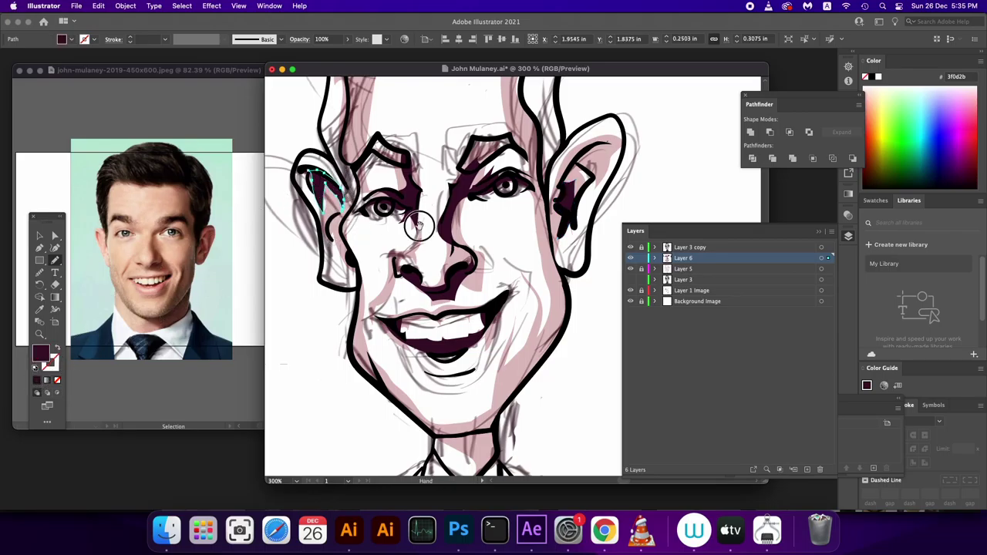
scroll(401, 200, up, 3)
mouse_move(423, 144)
mouse_down()
mouse_move(417, 168)
mouse_move(398, 139)
mouse_move(543, 144)
mouse_move(550, 193)
mouse_move(509, 247)
mouse_move(519, 176)
mouse_move(370, 165)
mouse_up()
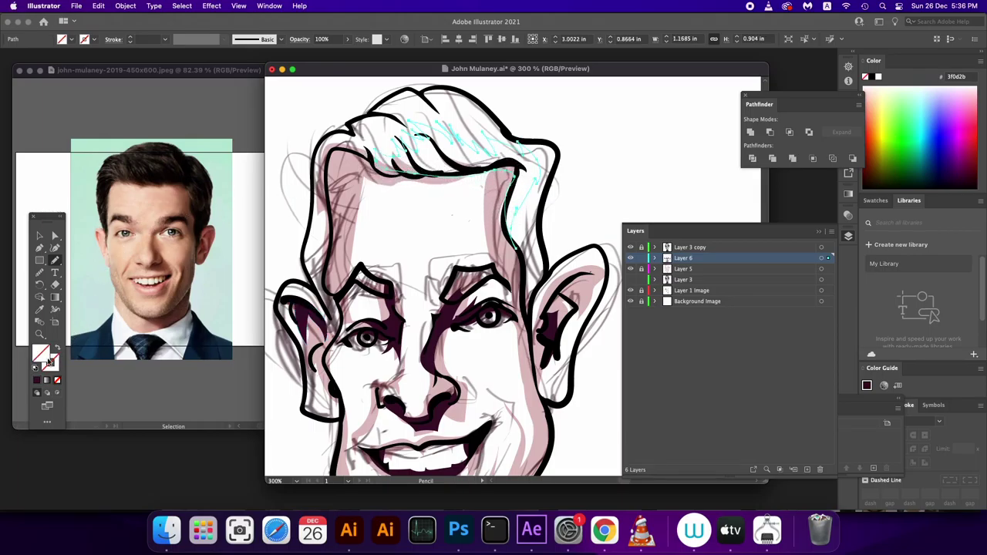
Fill the hair shadow dark maroon and redraw its lower edge and left tip.
click(36, 384)
scroll(368, 243, up, 2)
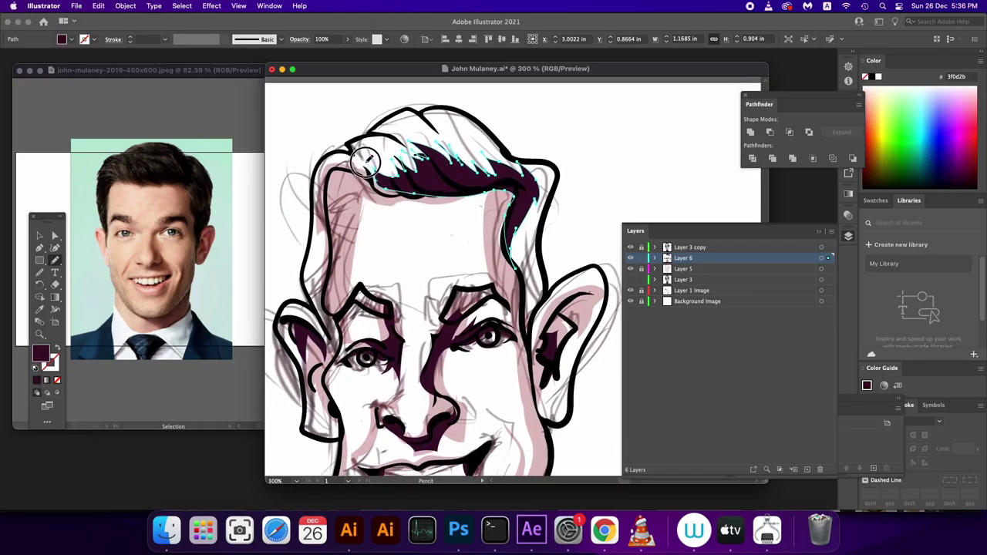
mouse_move(349, 165)
mouse_down()
mouse_move(378, 203)
mouse_move(449, 205)
mouse_up()
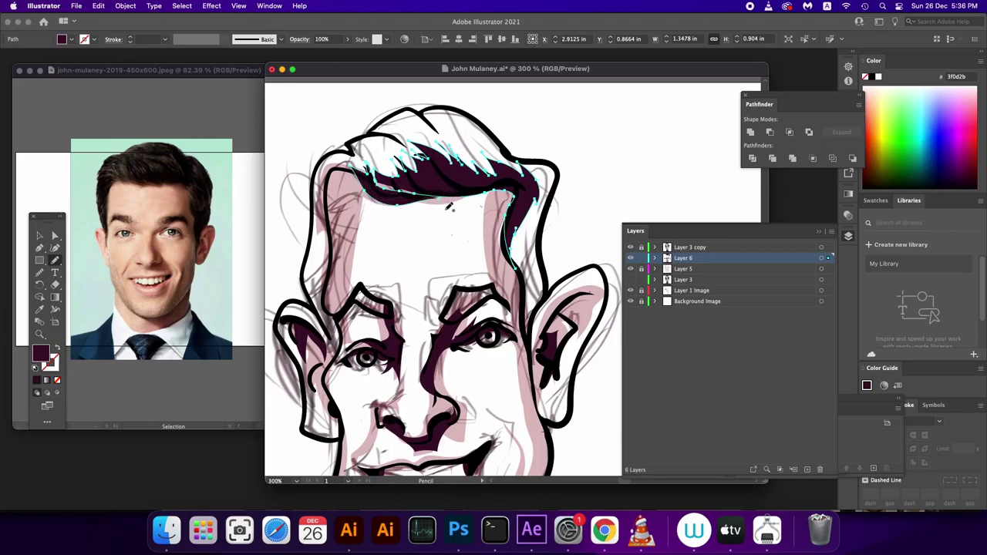
mouse_move(402, 185)
mouse_down()
mouse_move(381, 176)
mouse_move(382, 195)
mouse_move(463, 199)
mouse_move(514, 158)
mouse_move(425, 221)
mouse_move(429, 200)
mouse_move(417, 211)
mouse_up()
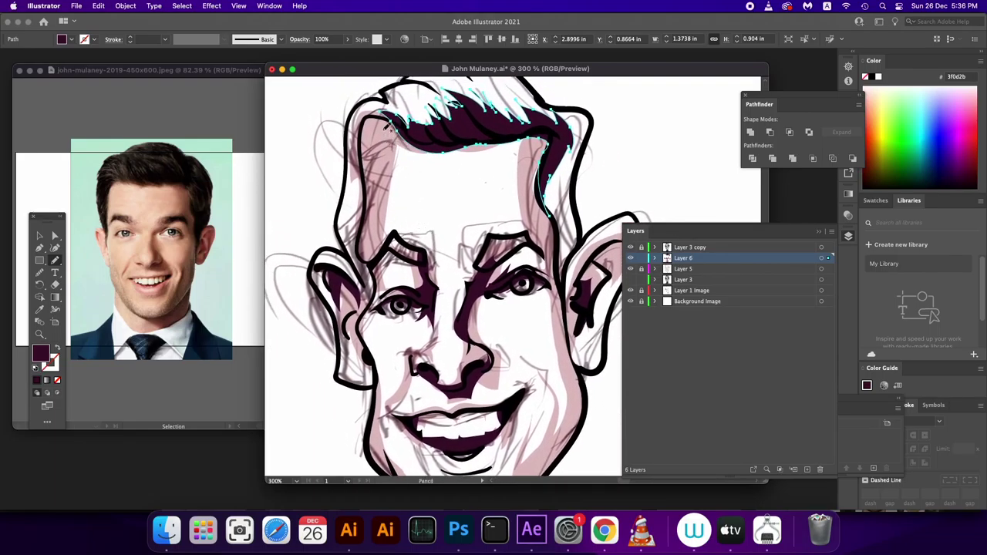
mouse_move(386, 126)
mouse_down()
mouse_move(347, 189)
mouse_move(350, 254)
mouse_move(366, 280)
mouse_up()
Add a maroon-filled shadow strip up the left hair edge.
drag(368, 182, 386, 114)
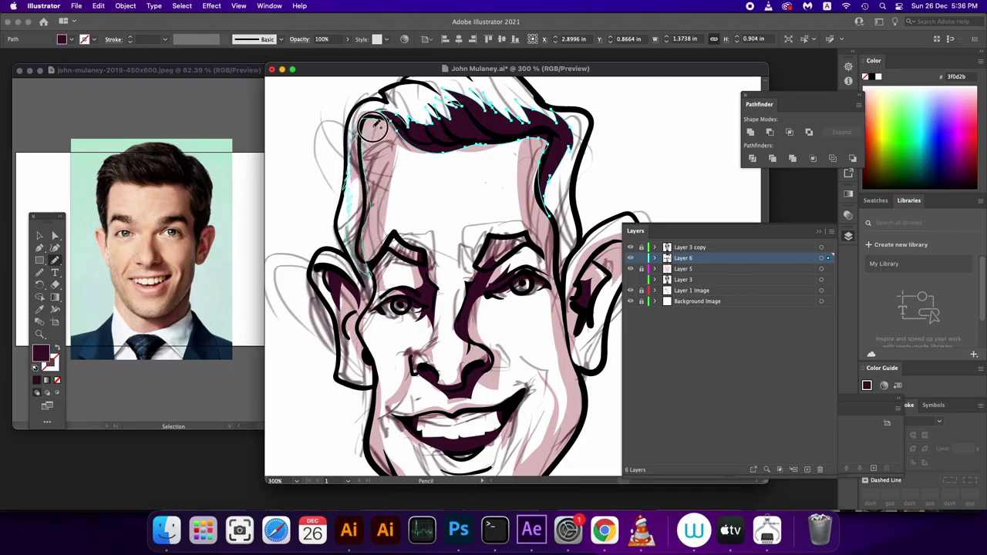
click(36, 380)
drag(452, 446, 421, 160)
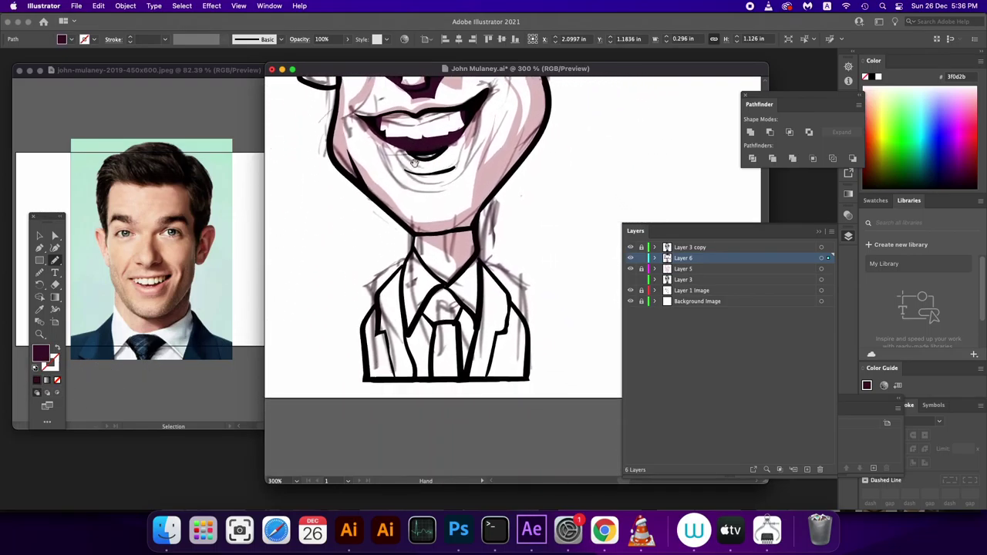
Draw maroon-filled shadow shapes on the collar, left lapel and right lapel.
mouse_move(396, 317)
mouse_down()
mouse_move(400, 243)
mouse_move(455, 263)
mouse_up()
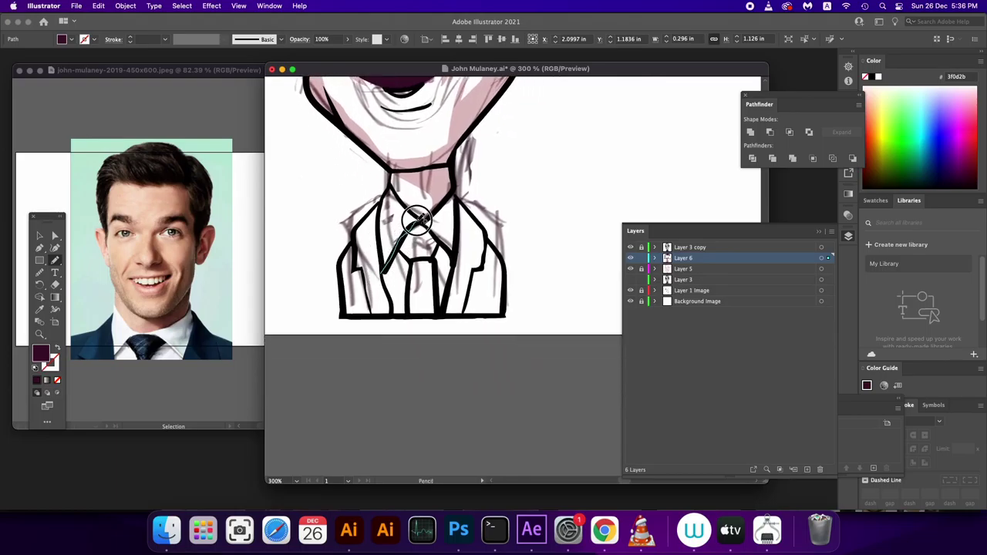
drag(417, 224, 381, 284)
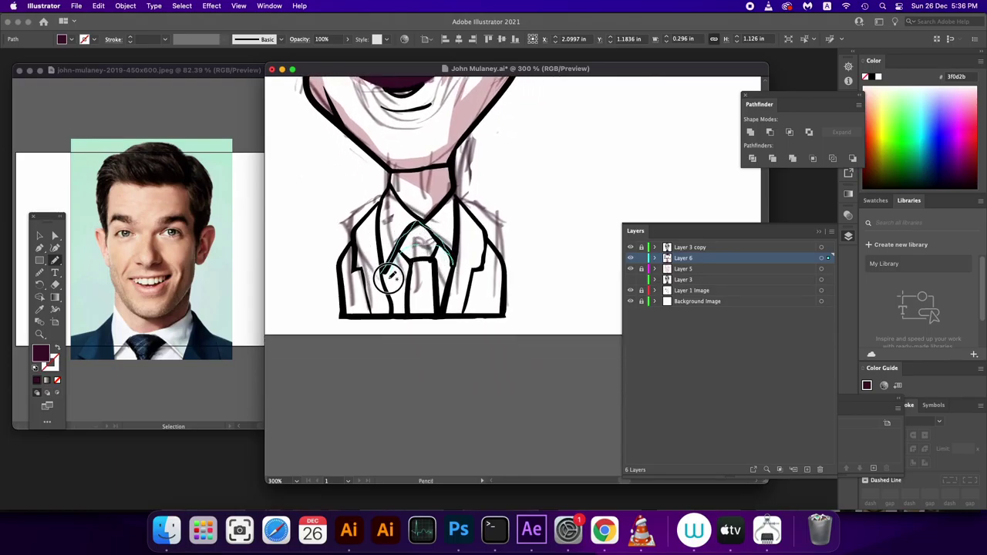
click(36, 380)
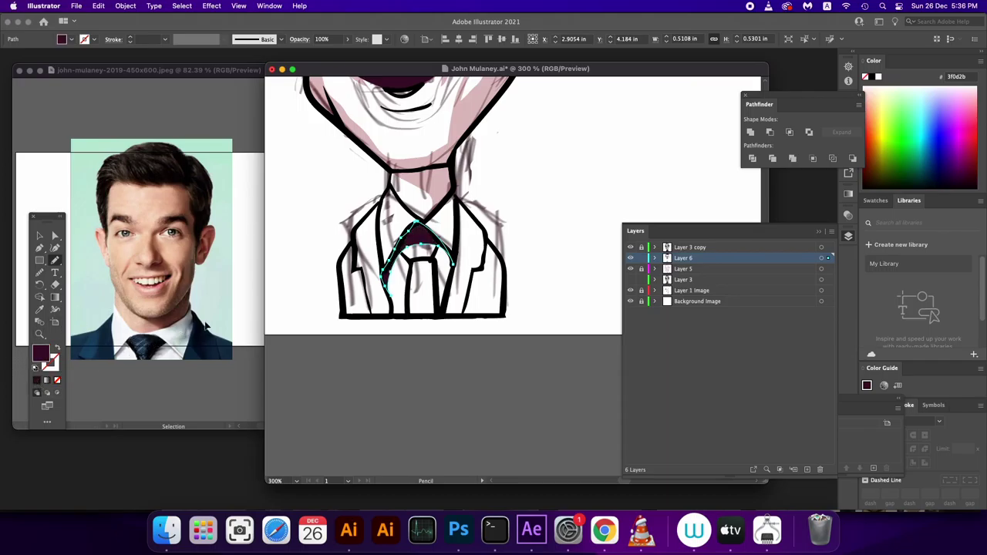
mouse_move(356, 246)
mouse_down()
mouse_move(354, 270)
mouse_move(355, 261)
mouse_up()
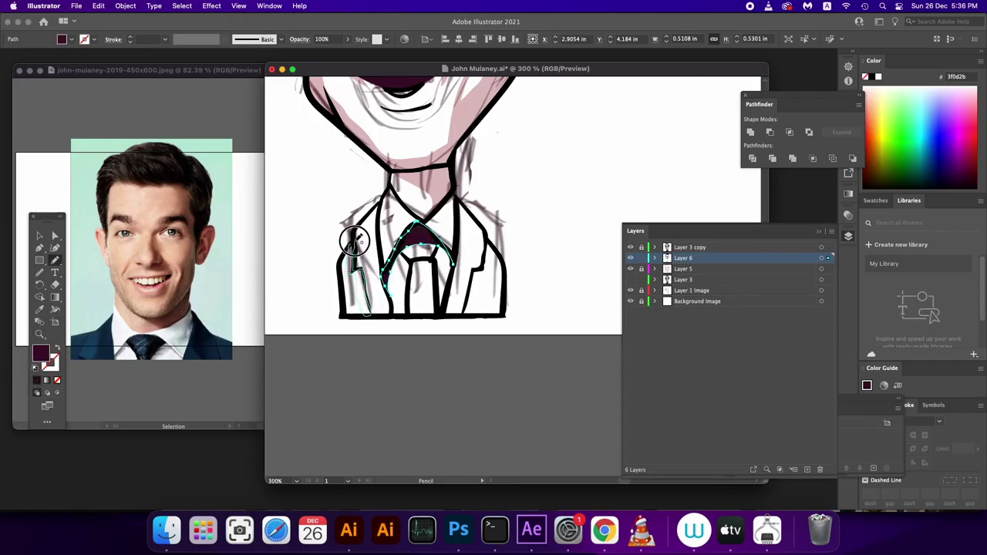
click(36, 380)
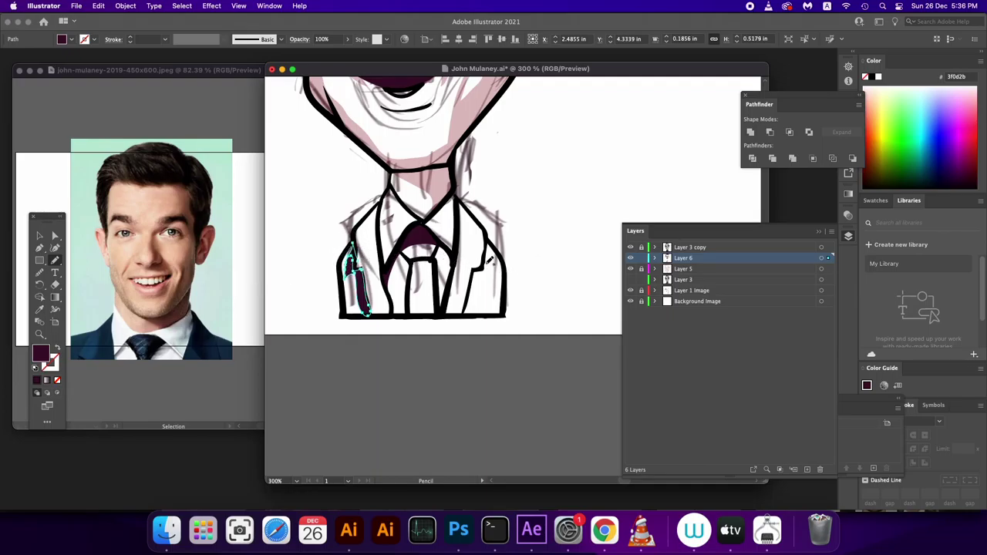
drag(491, 279, 486, 240)
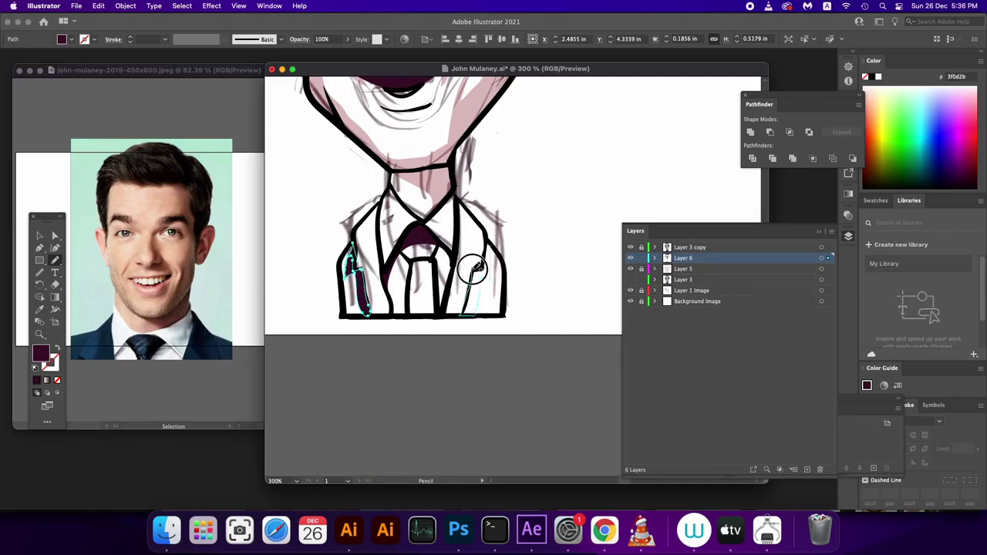
key(shift+x)
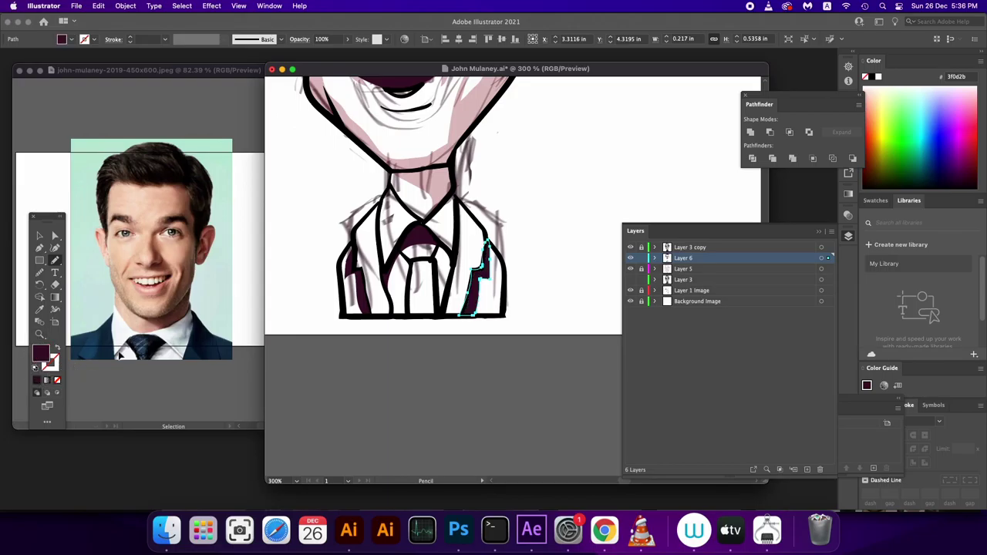
Add two maroon-filled shadows on the tie, down its centre and right side.
scroll(455, 293, up, 3)
scroll(455, 293, down, 1)
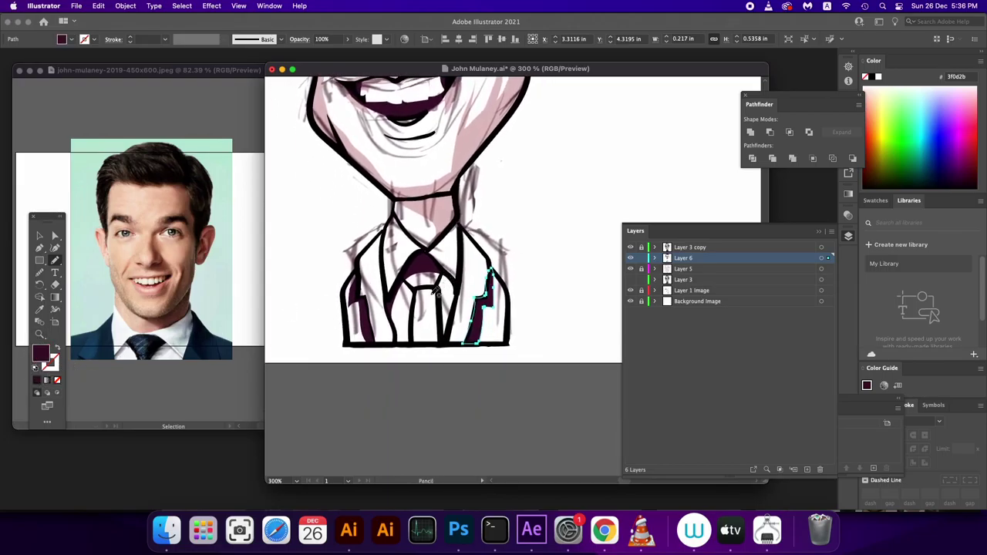
mouse_move(408, 296)
mouse_down()
mouse_move(405, 335)
mouse_move(412, 297)
mouse_move(399, 280)
mouse_up()
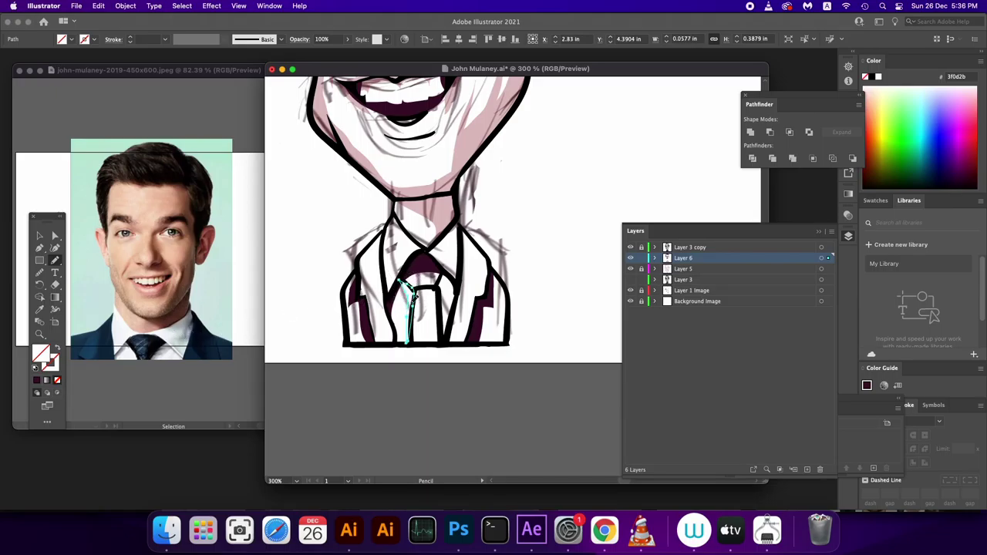
click(36, 381)
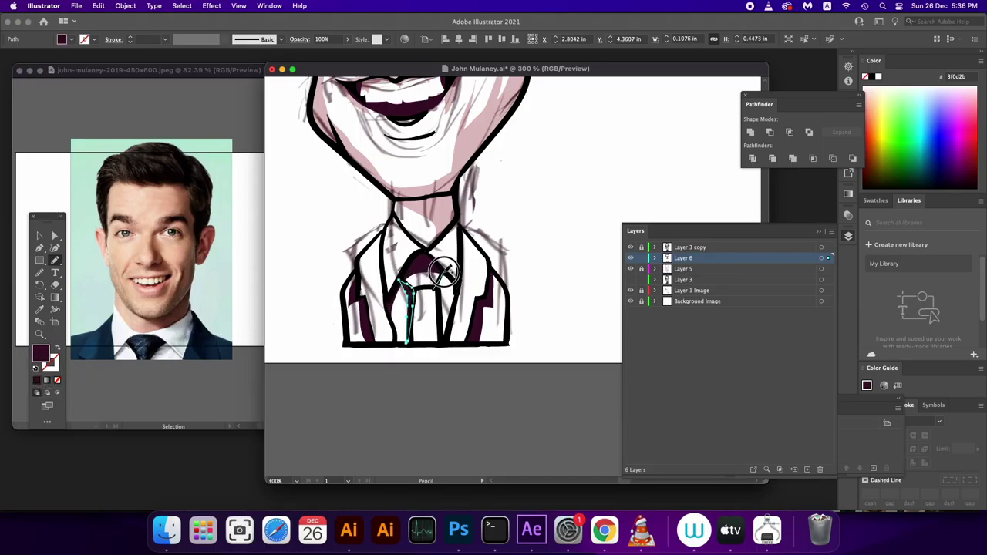
mouse_move(444, 272)
mouse_down()
mouse_move(444, 332)
mouse_move(445, 293)
mouse_up()
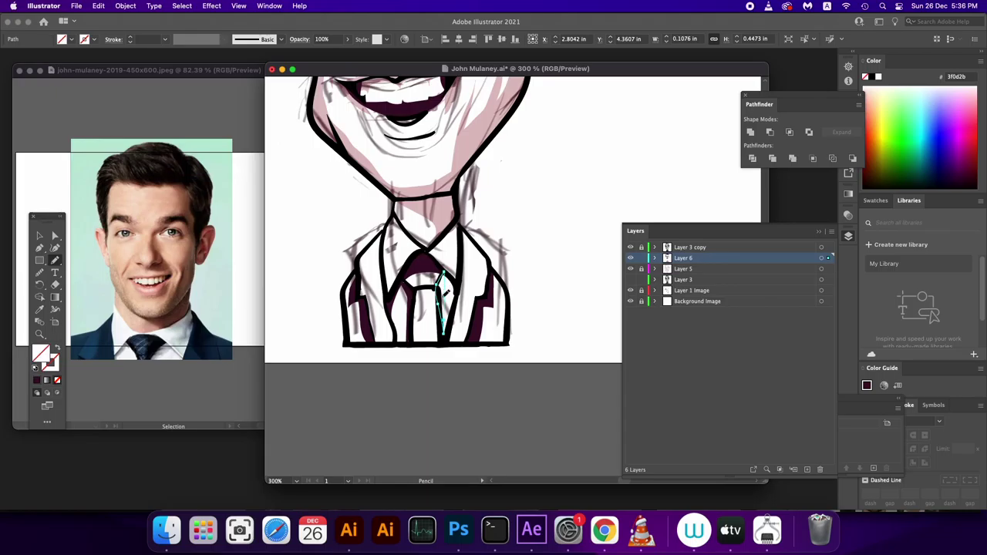
click(36, 381)
Trace a shadow along the right jawline up from the neck.
scroll(390, 235, up, 3)
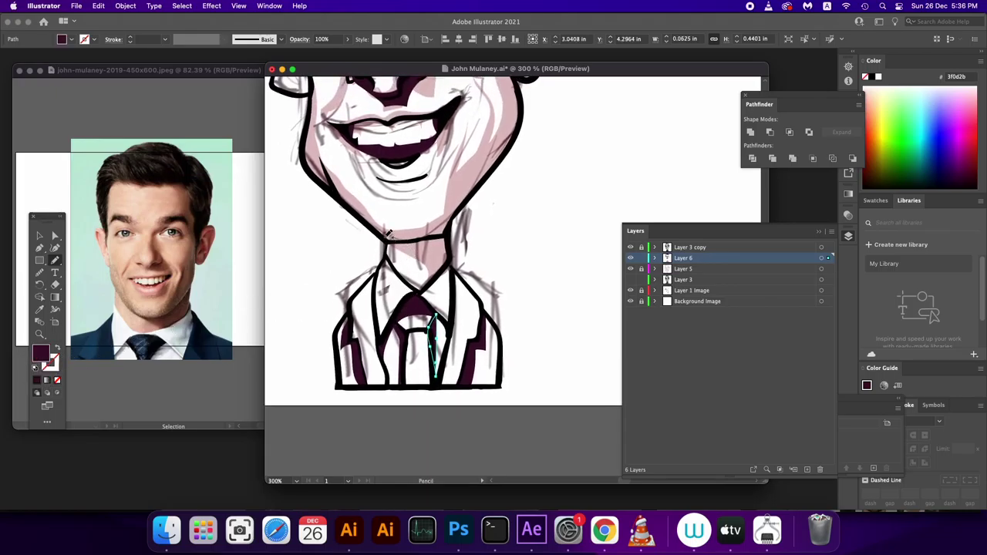
drag(388, 238, 520, 116)
mouse_move(384, 239)
mouse_down()
mouse_move(516, 102)
mouse_move(444, 254)
mouse_up()
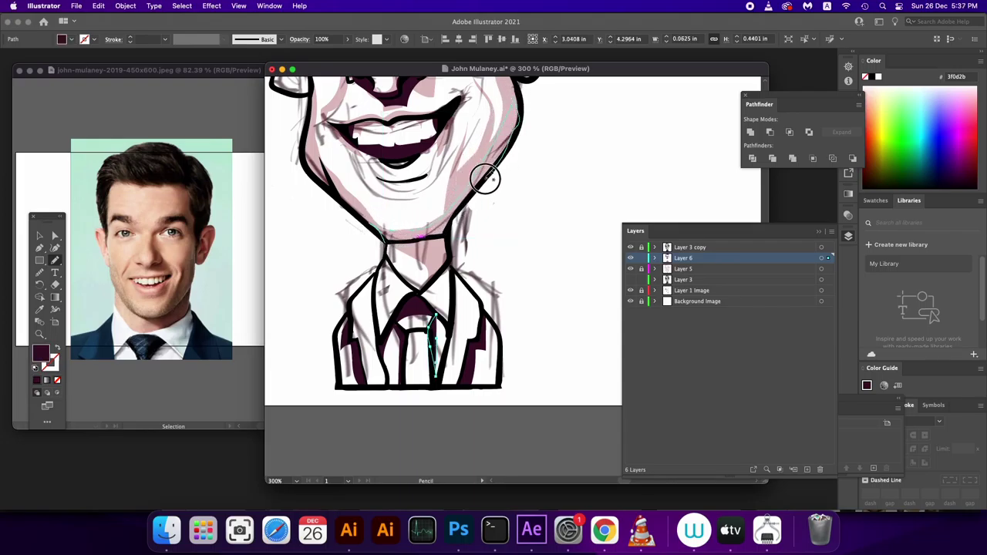
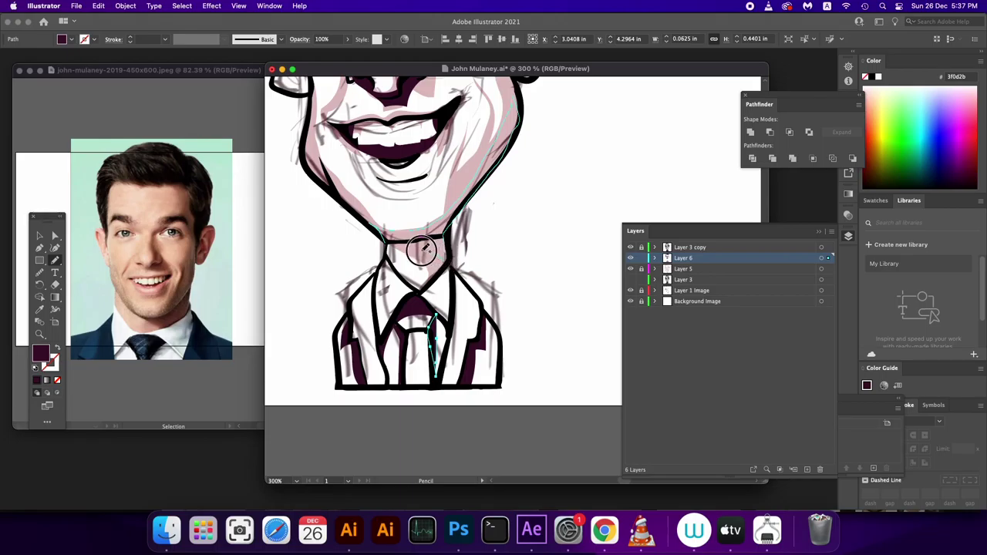
Draw a dark purple shadow shape along the neckline.
drag(444, 254, 378, 231)
click(37, 380)
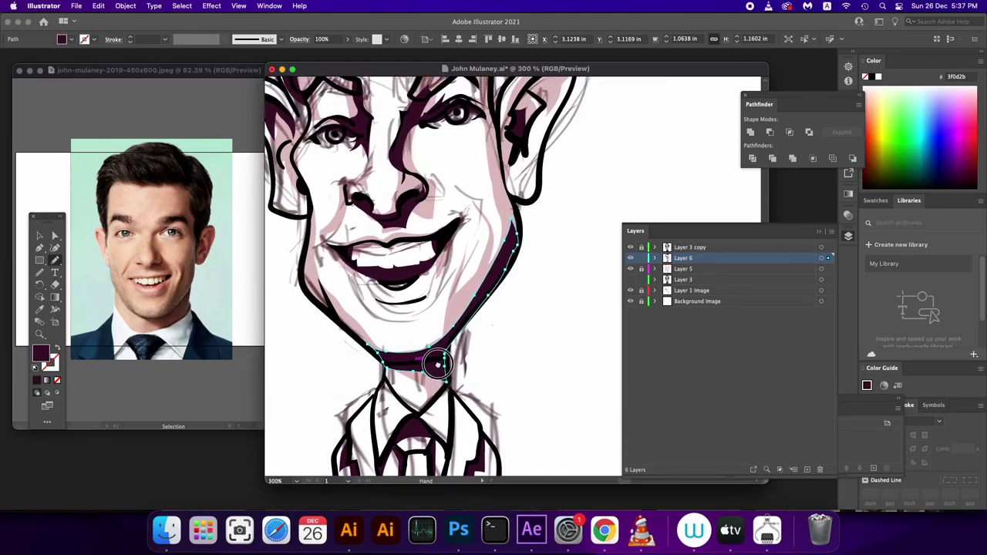
mouse_move(446, 232)
mouse_down()
mouse_move(491, 338)
mouse_move(540, 281)
mouse_move(551, 299)
mouse_move(540, 263)
mouse_move(552, 225)
mouse_up()
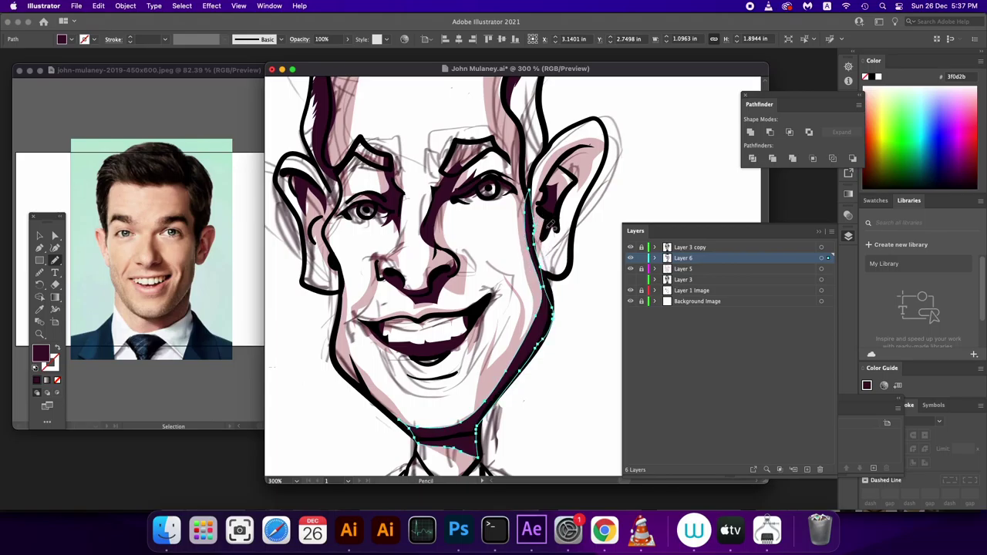
Add dark maroon shadows up the jaw and down the hair edge beside the right ear.
mouse_move(556, 297)
mouse_down()
mouse_move(540, 228)
mouse_move(570, 221)
mouse_move(526, 248)
mouse_move(523, 131)
mouse_move(521, 251)
mouse_move(540, 202)
mouse_up()
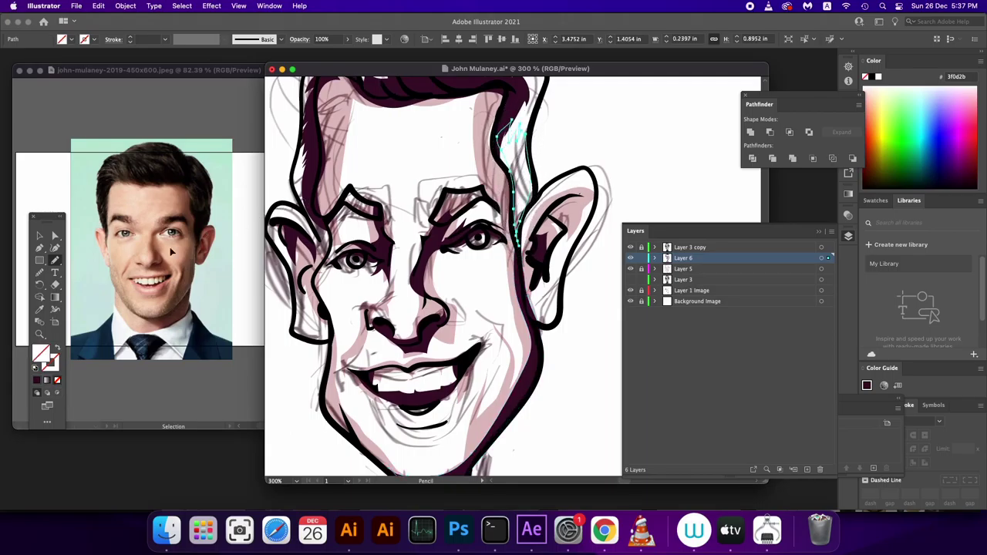
click(36, 380)
drag(502, 165, 528, 138)
mouse_move(529, 225)
mouse_down()
mouse_move(515, 173)
mouse_move(528, 231)
mouse_up()
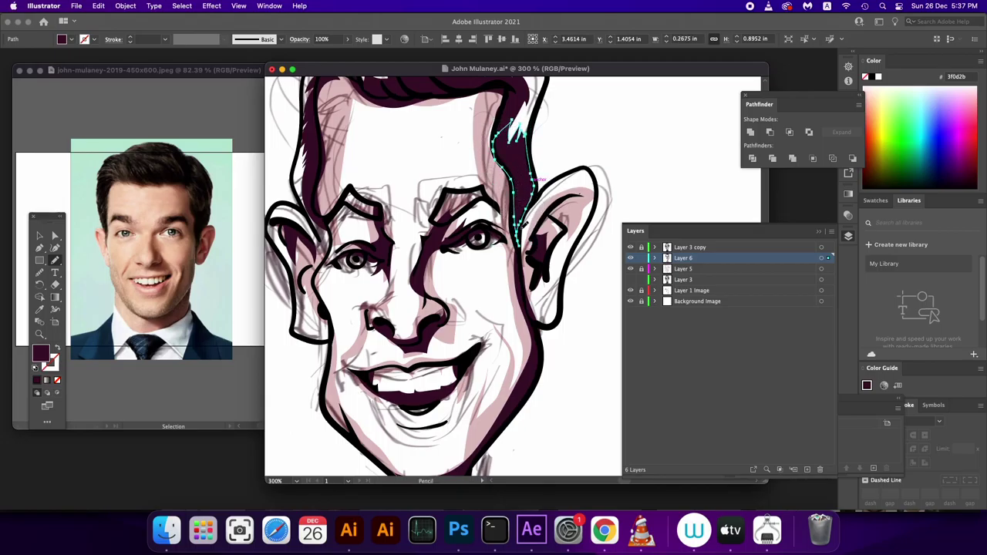
key(super+1)
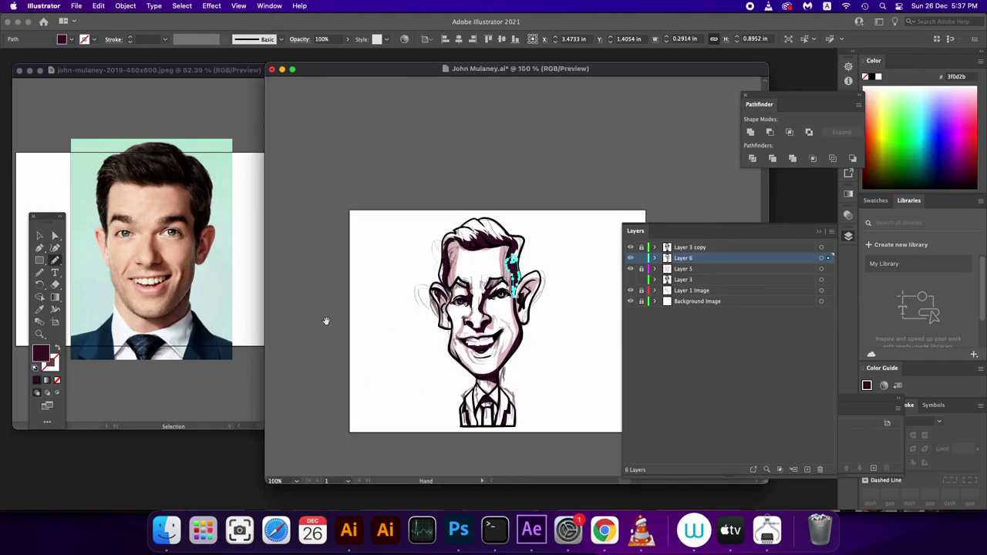
Group all Layer 6 shadow shapes and lower their opacity to 21%.
drag(326, 321, 280, 248)
click(828, 259)
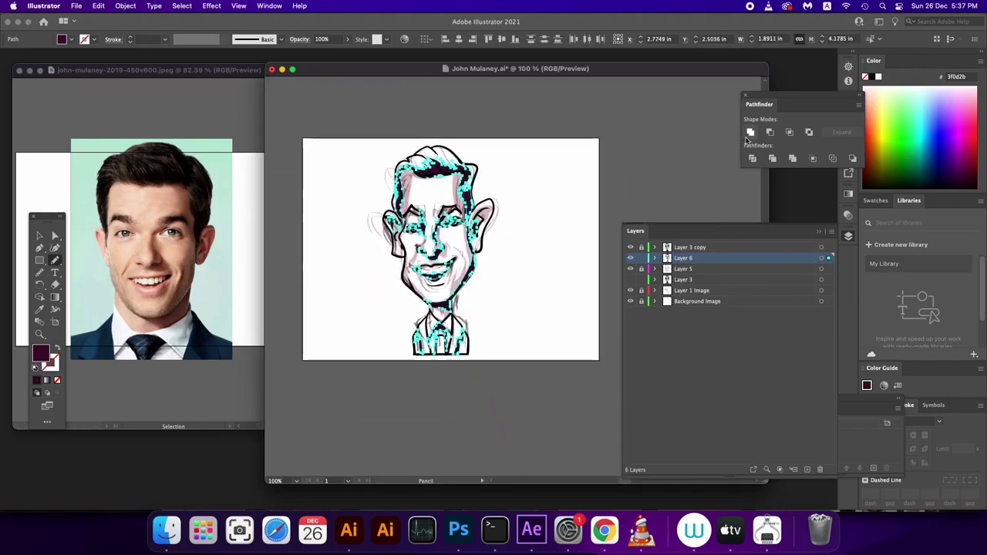
key(super+g)
click(345, 41)
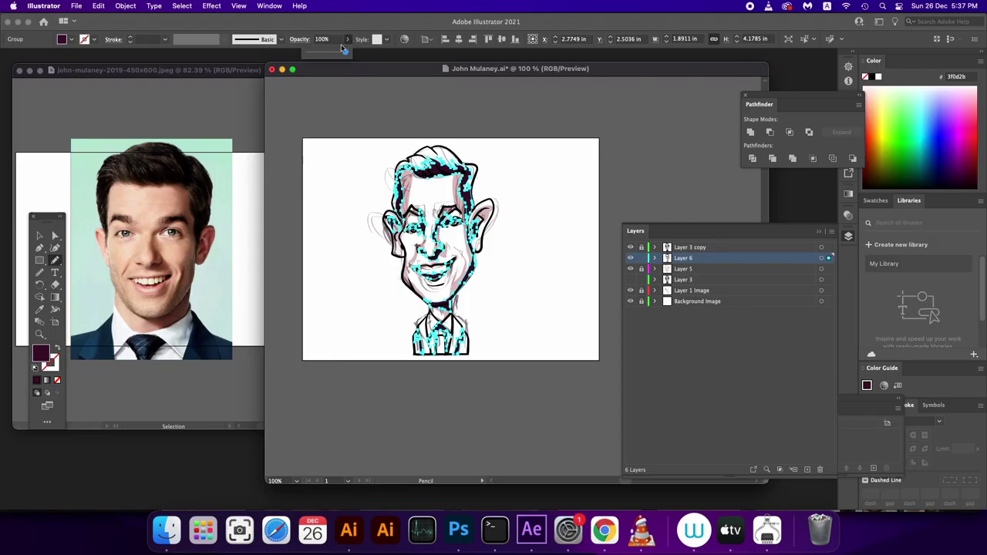
drag(316, 51, 315, 58)
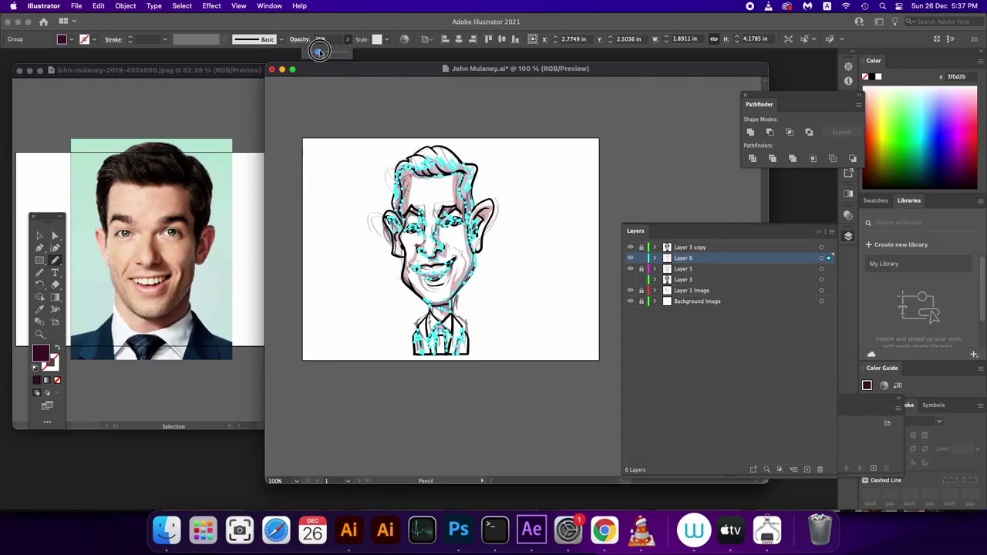
click(324, 231)
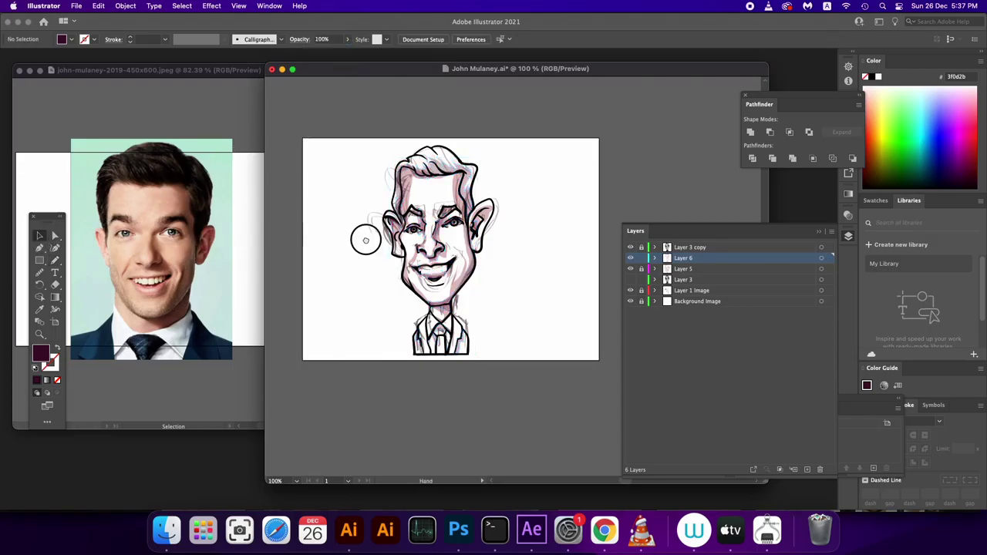
Make Layer 3 copy the active layer, viewing the artboard at 150%.
drag(365, 238, 346, 226)
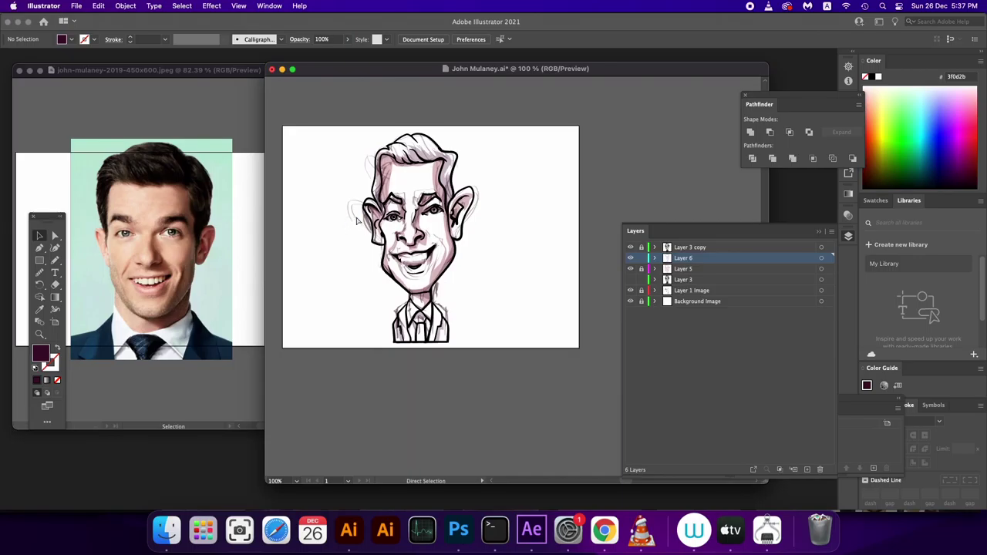
key(super+equal)
drag(343, 237, 512, 283)
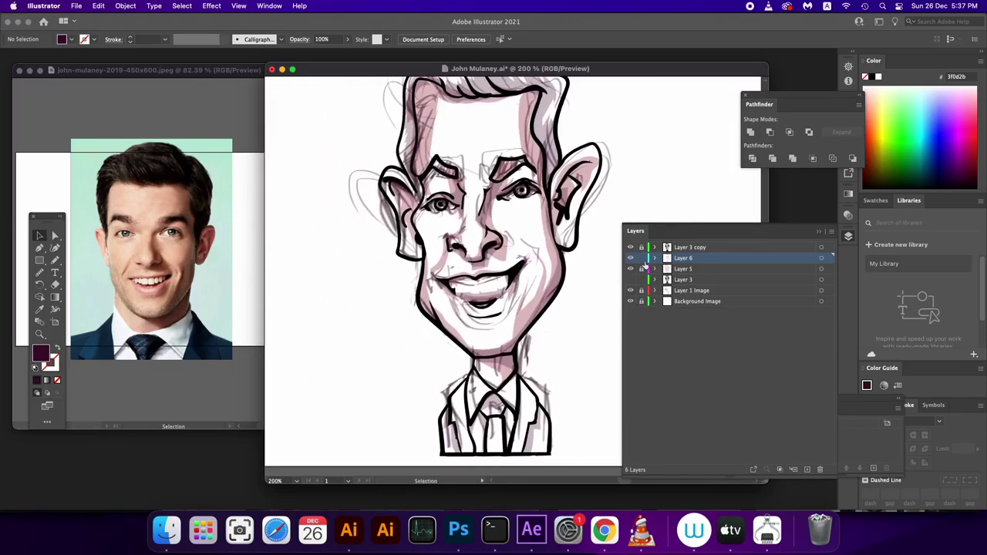
click(717, 279)
click(685, 249)
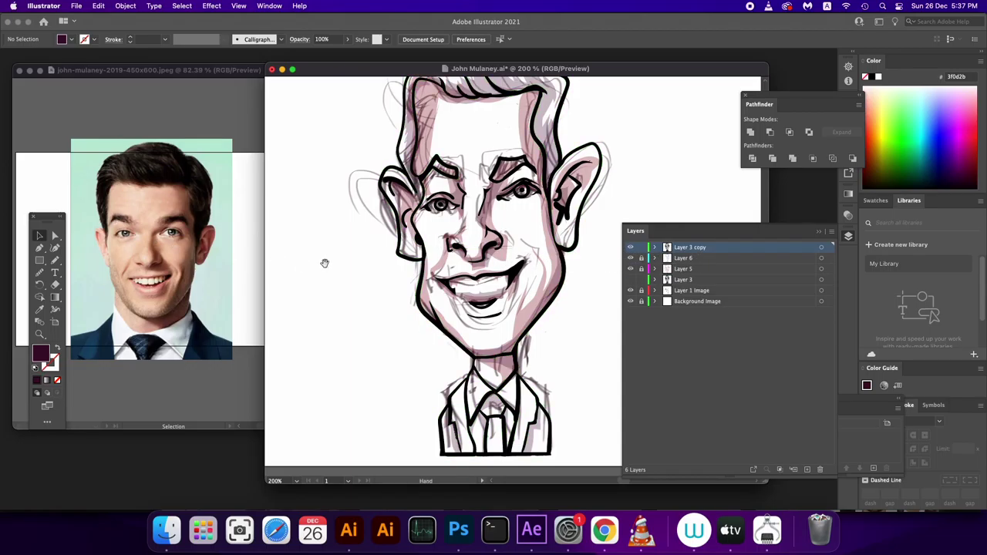
drag(398, 273, 351, 295)
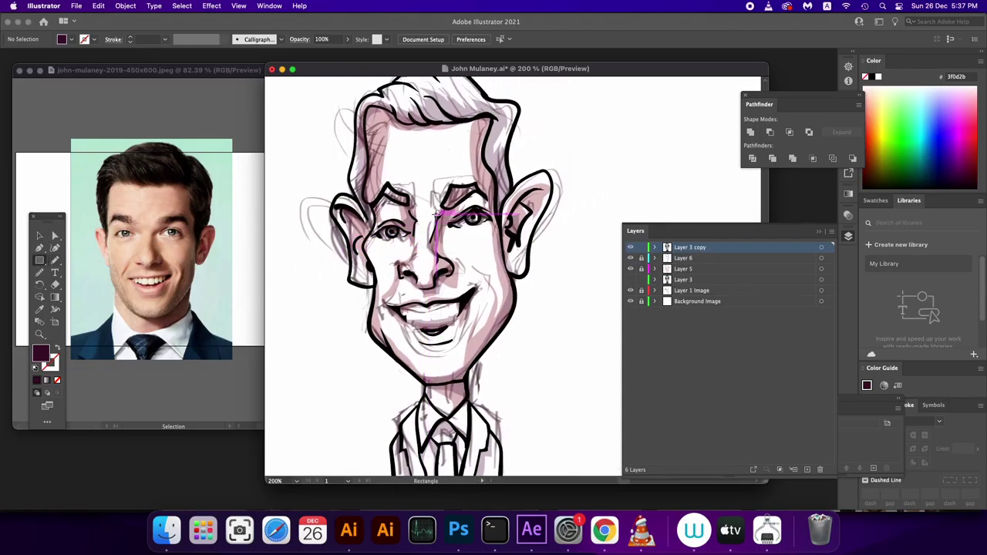
key(ctrl+minus)
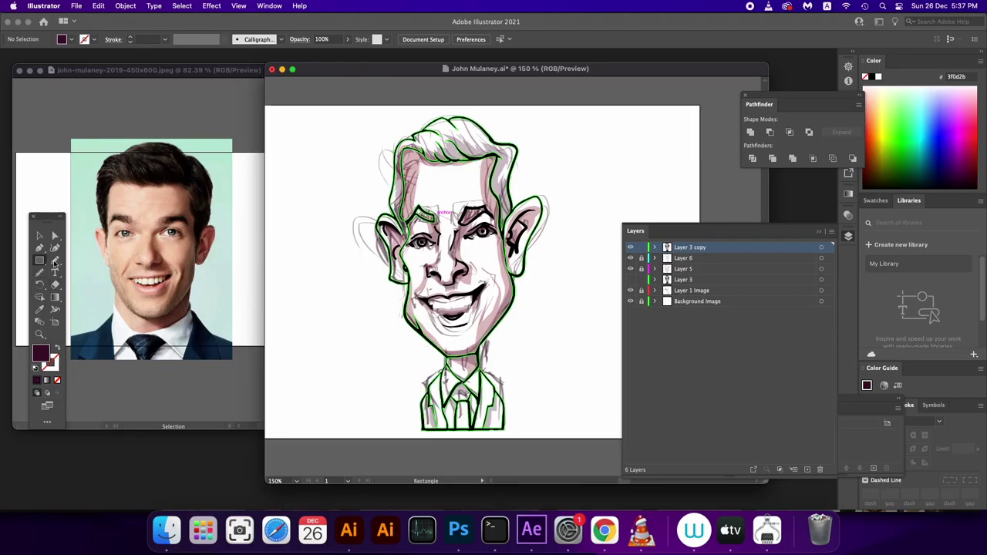
Cover the caricature with a bright green rectangle, send it to back and Divide it along the outlines.
double_click(38, 352)
click(475, 395)
click(450, 316)
click(570, 307)
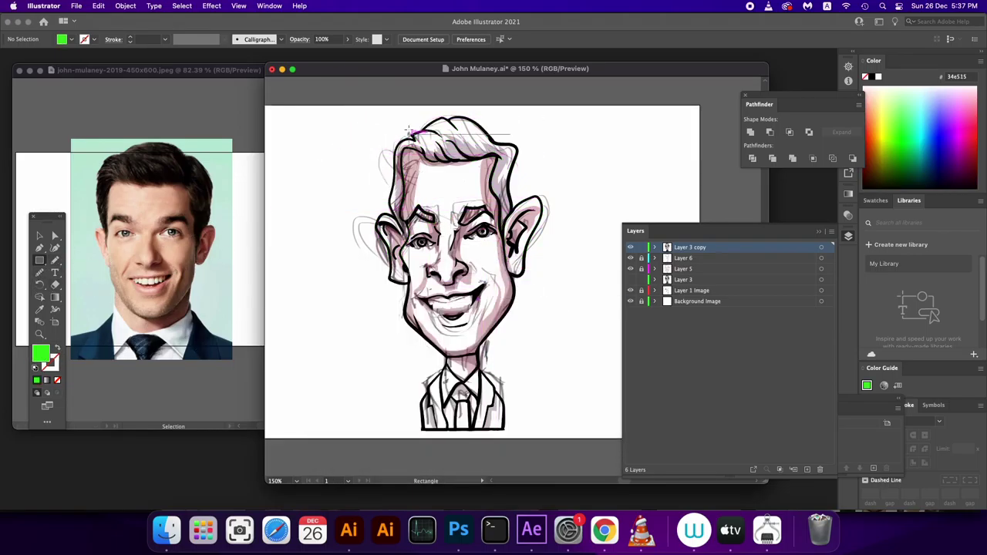
drag(372, 95, 553, 440)
key(v)
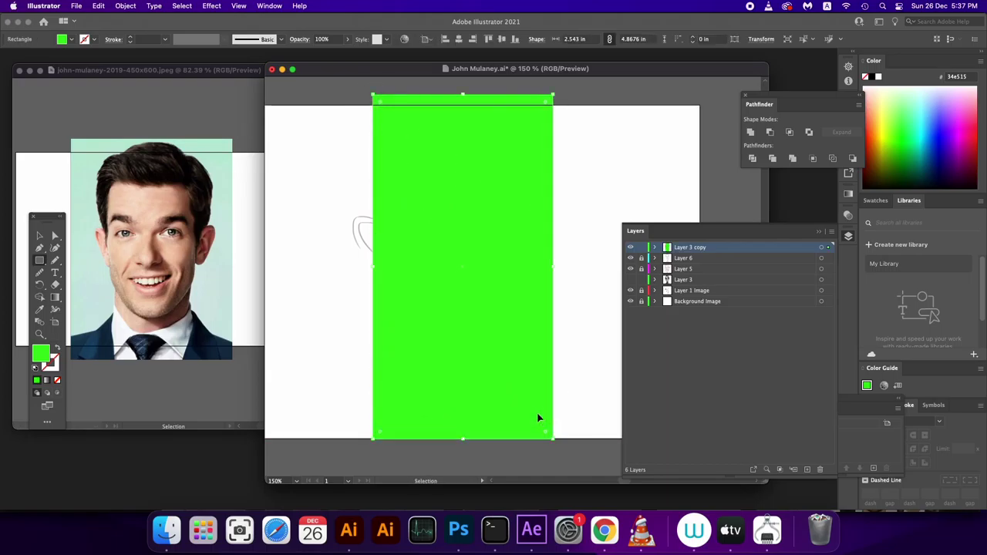
key(m)
key(super+shift+bracketleft)
click(827, 249)
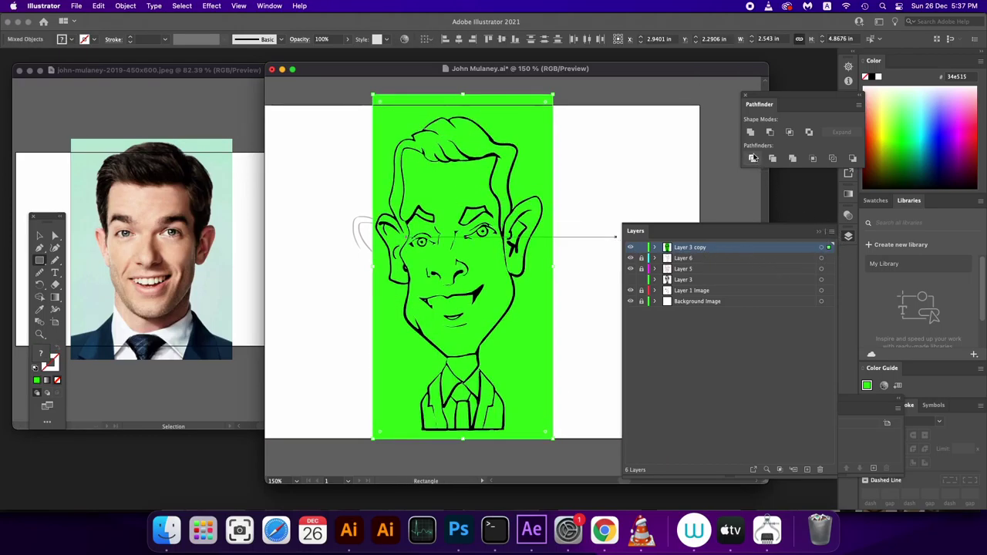
Add a new Layer 7 and select the outer divided pieces in Layer 3 copy.
click(811, 469)
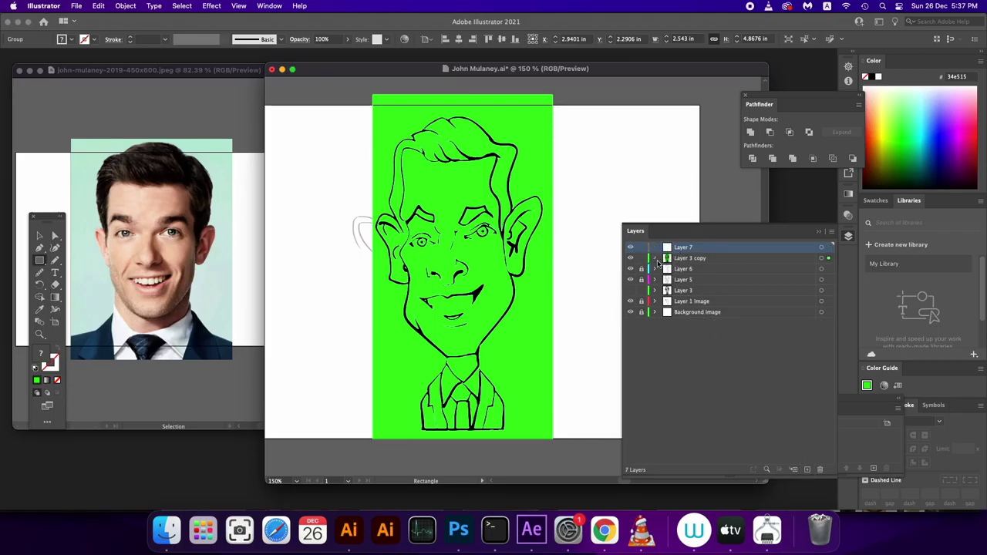
click(656, 258)
click(668, 269)
click(739, 281)
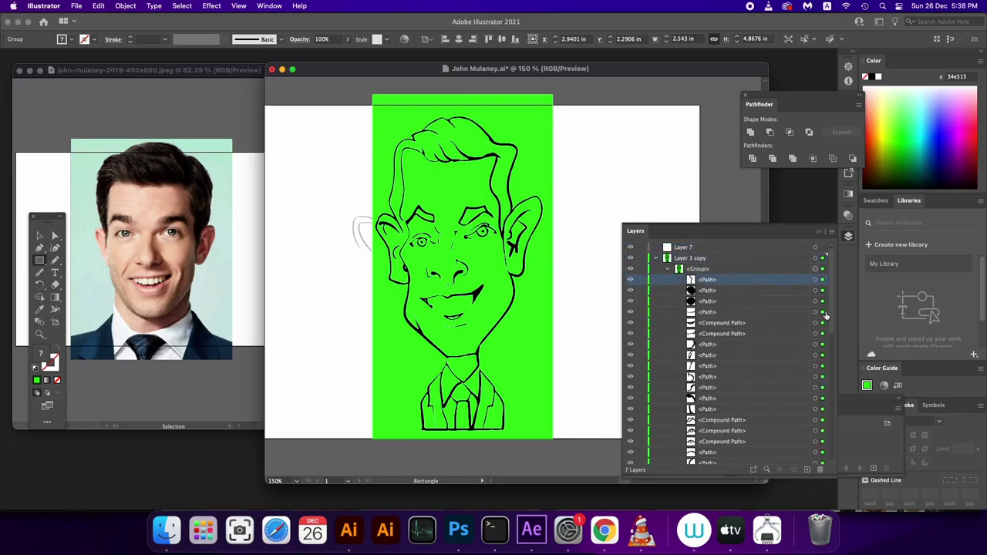
scroll(823, 324, down, 4)
shift+click(821, 354)
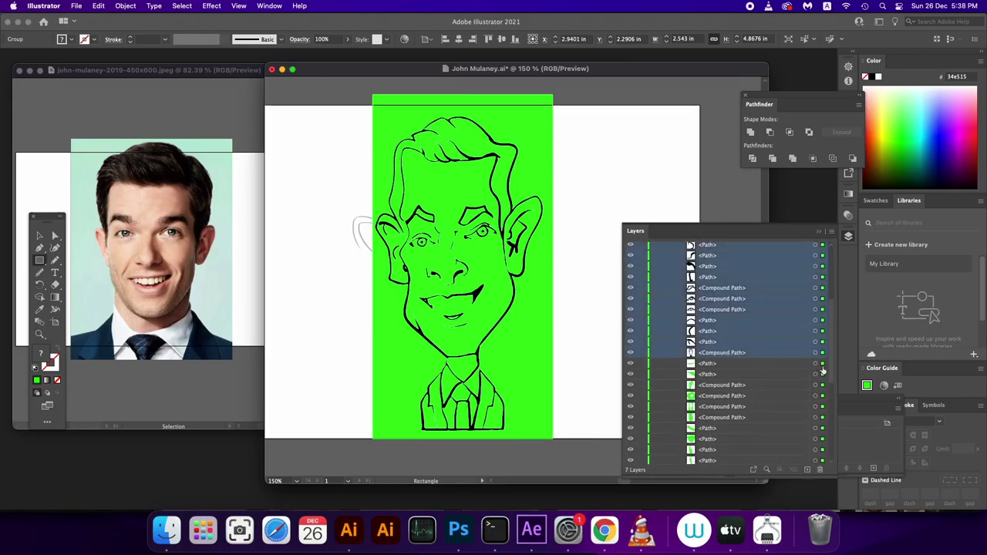
scroll(785, 304, up, 4)
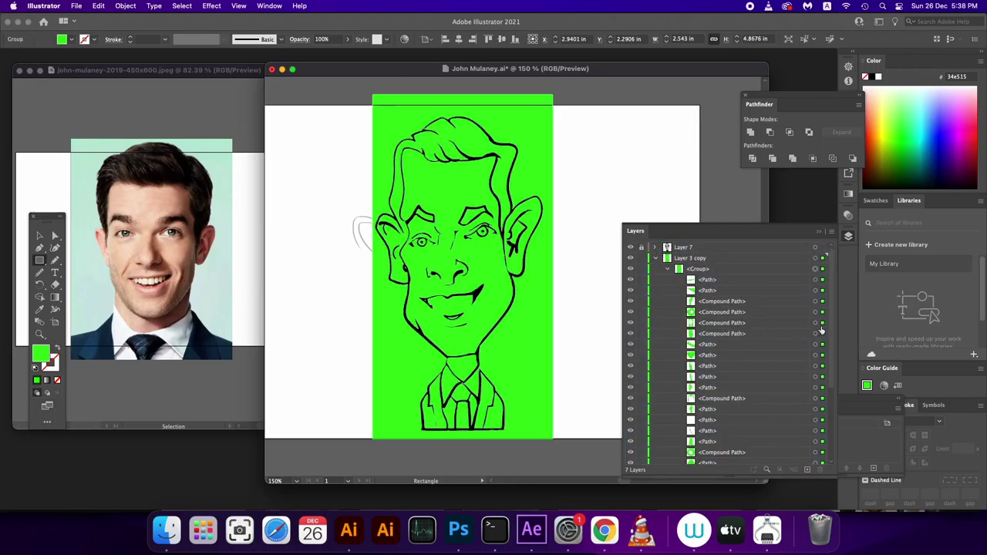
click(655, 259)
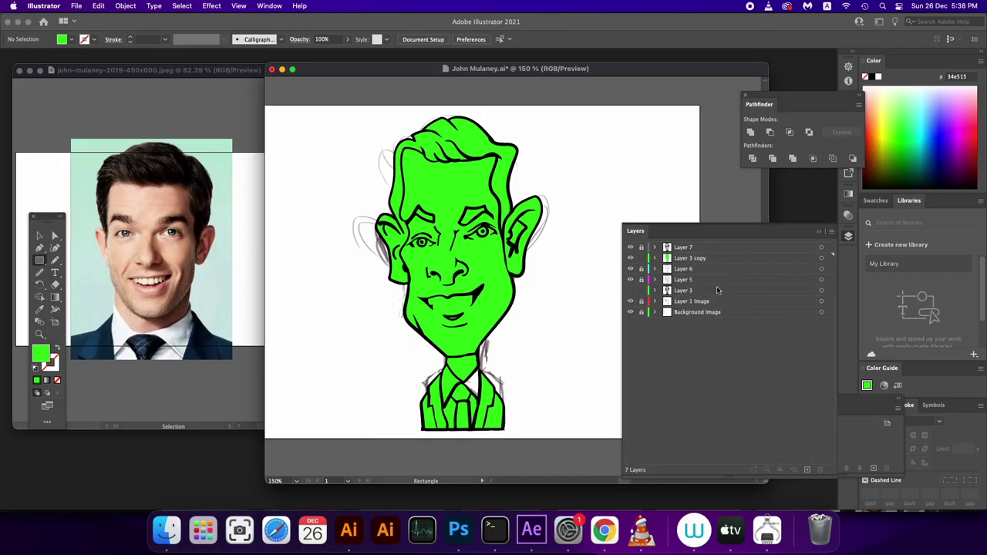
Move Layer 1 Image up the stack and select the face and neck pieces inside the green group.
drag(706, 303, 702, 260)
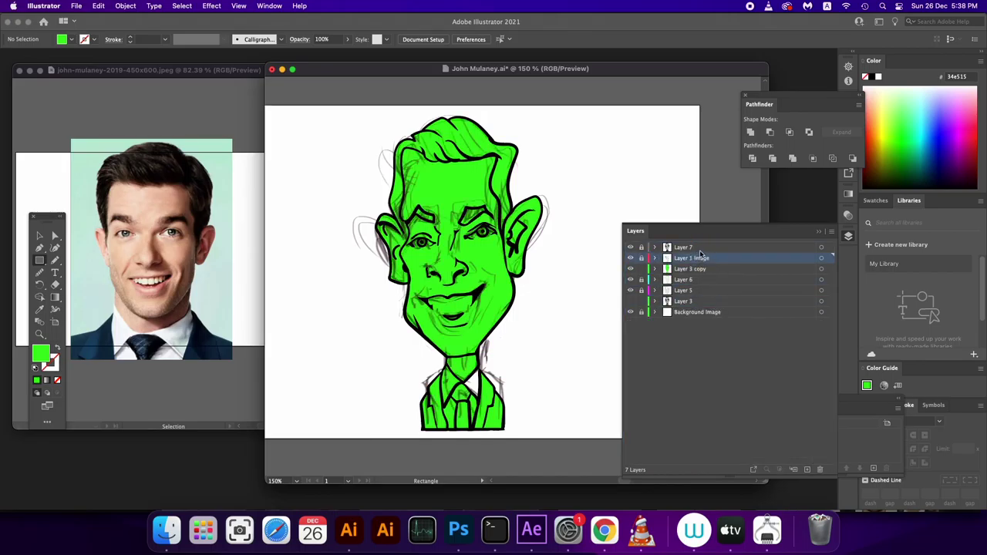
key(v)
click(484, 339)
double_click(478, 328)
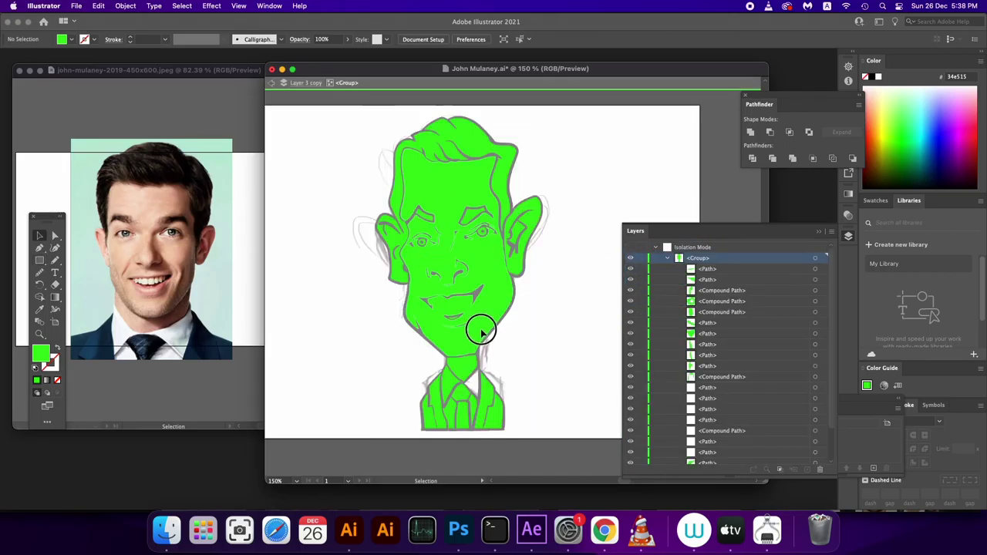
double_click(509, 370)
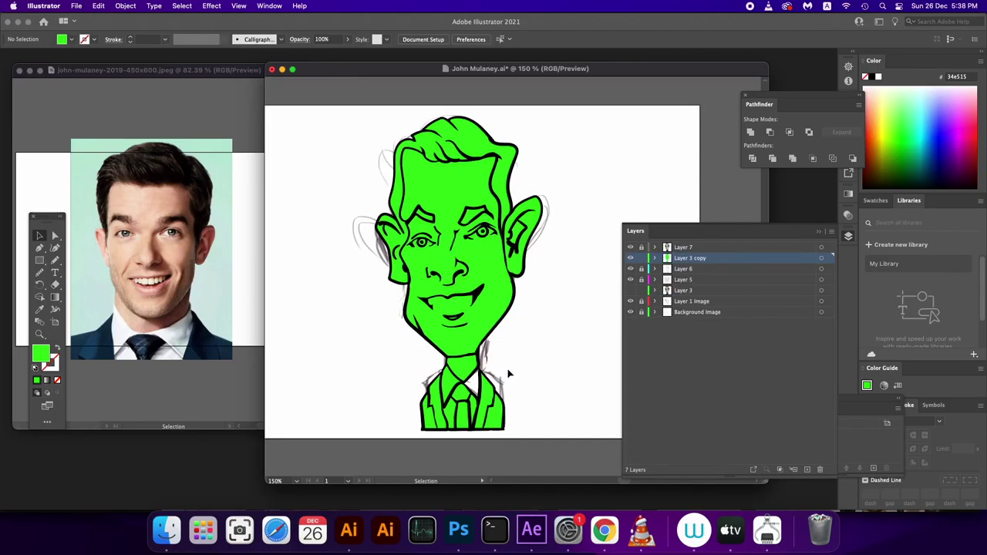
double_click(473, 342)
click(471, 355)
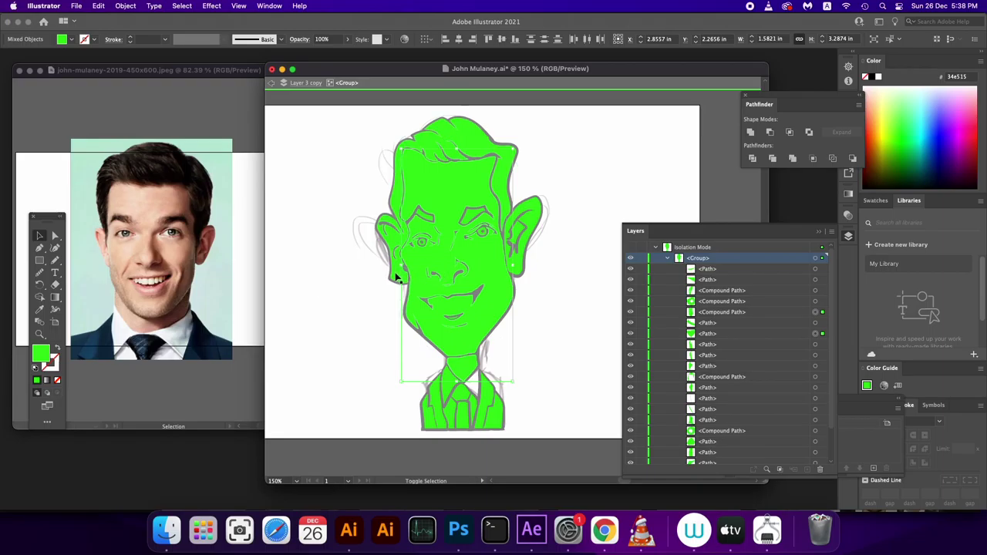
Fill the face and neck with pale skin tone ffe8ca.
double_click(43, 354)
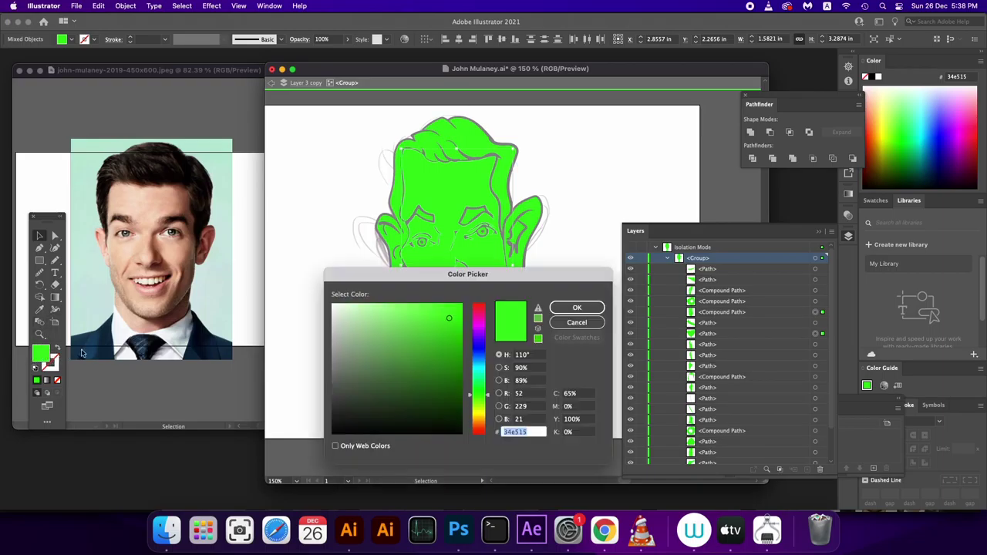
click(349, 314)
click(479, 422)
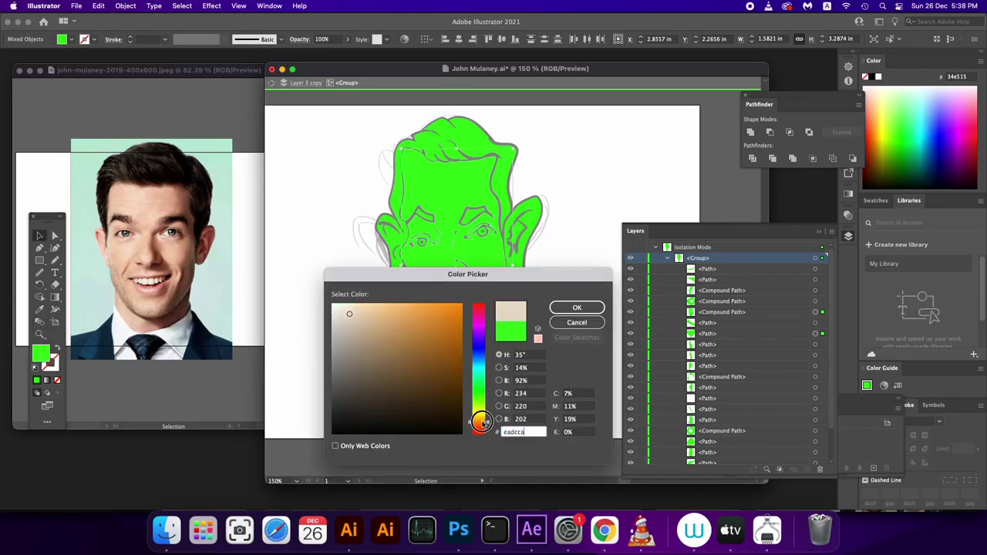
drag(482, 424, 485, 422)
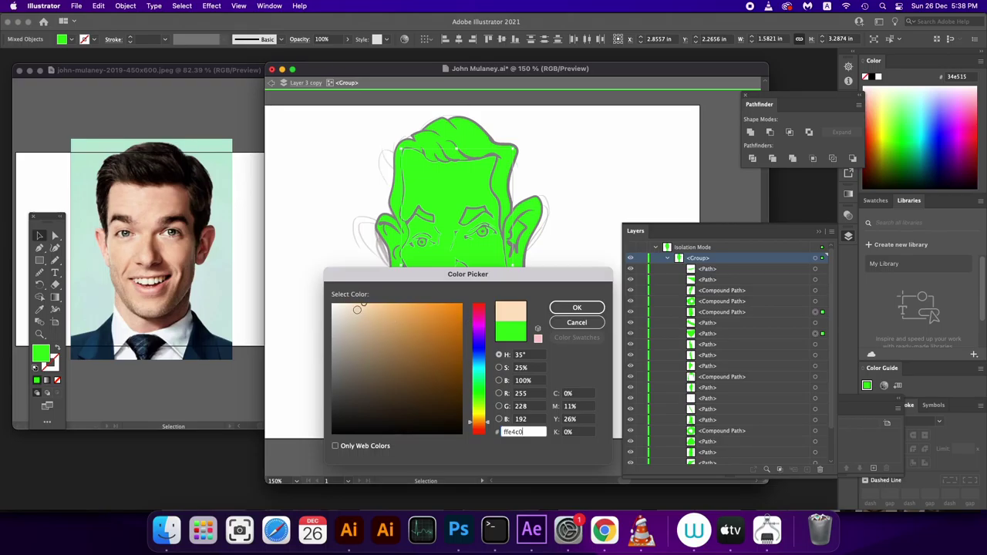
click(358, 304)
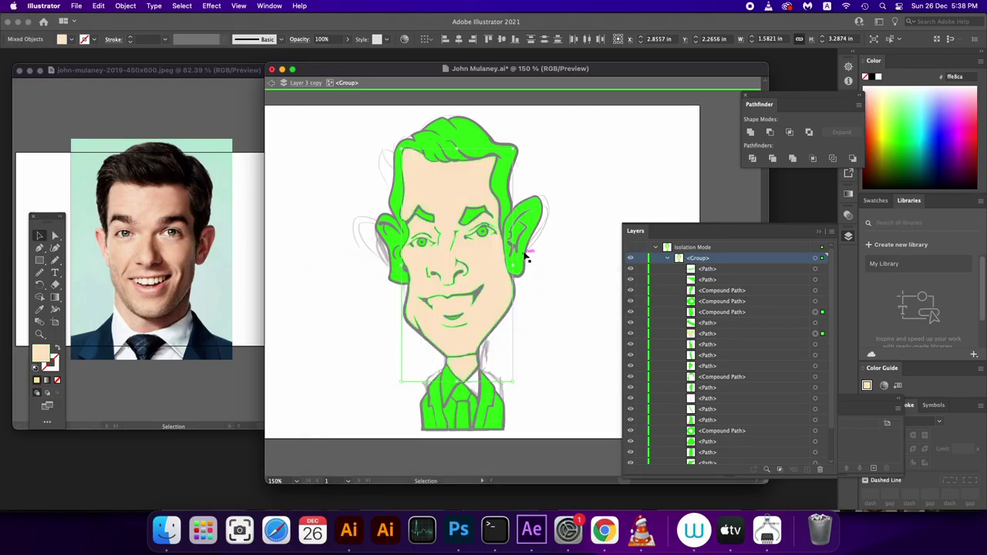
Copy the face's skin tone onto the ear with the Eyedropper.
click(539, 223)
key(i)
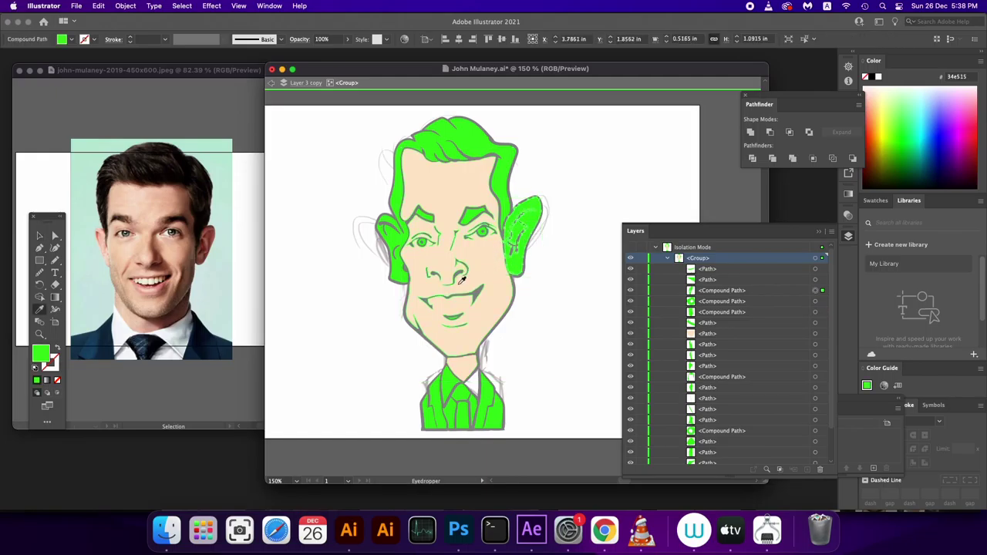
click(497, 273)
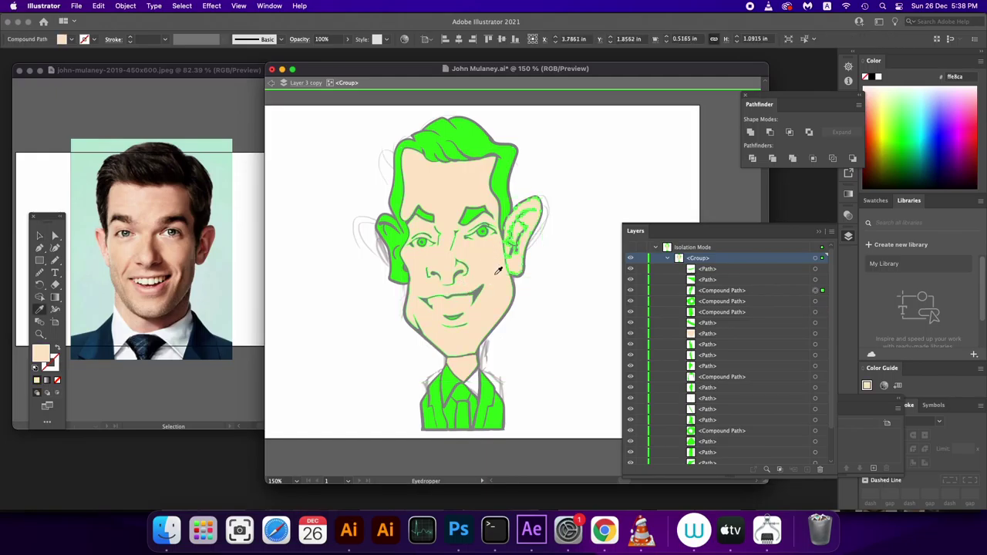
key(v)
click(500, 188)
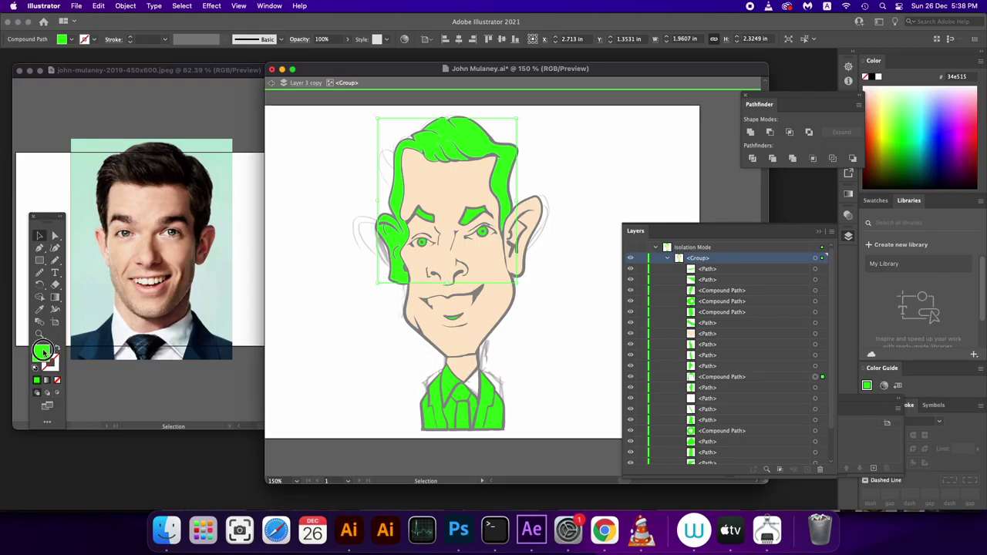
Make the hair a muted brown-grey, 7a6c64.
double_click(43, 354)
click(479, 426)
drag(349, 385, 356, 371)
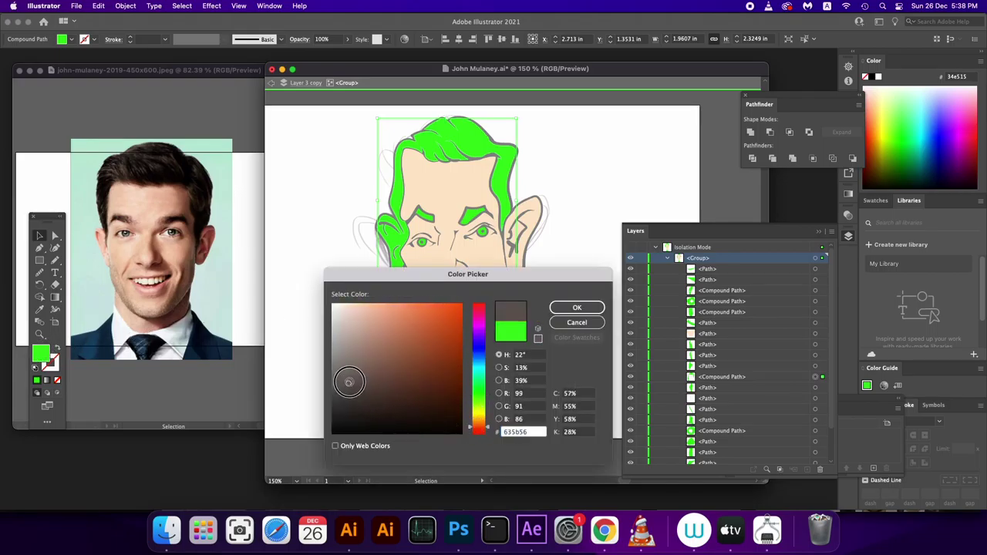
click(577, 307)
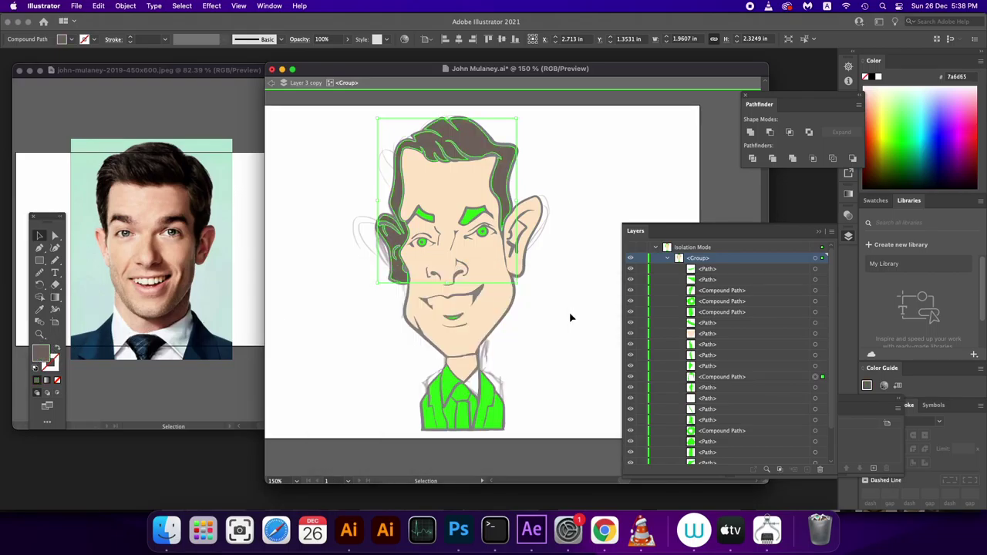
Copy the hair's brown-grey onto the eyebrow with the Eyedropper.
click(472, 220)
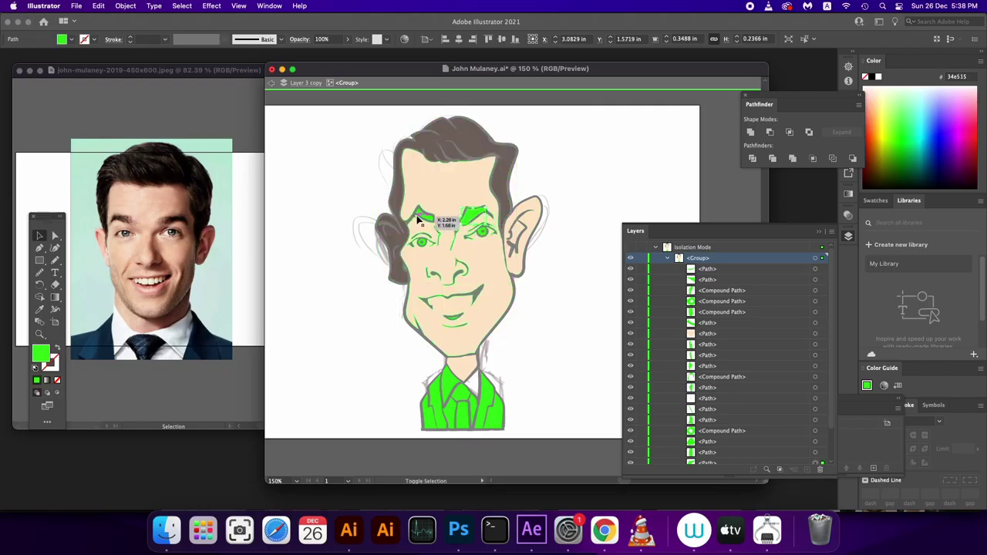
key(i)
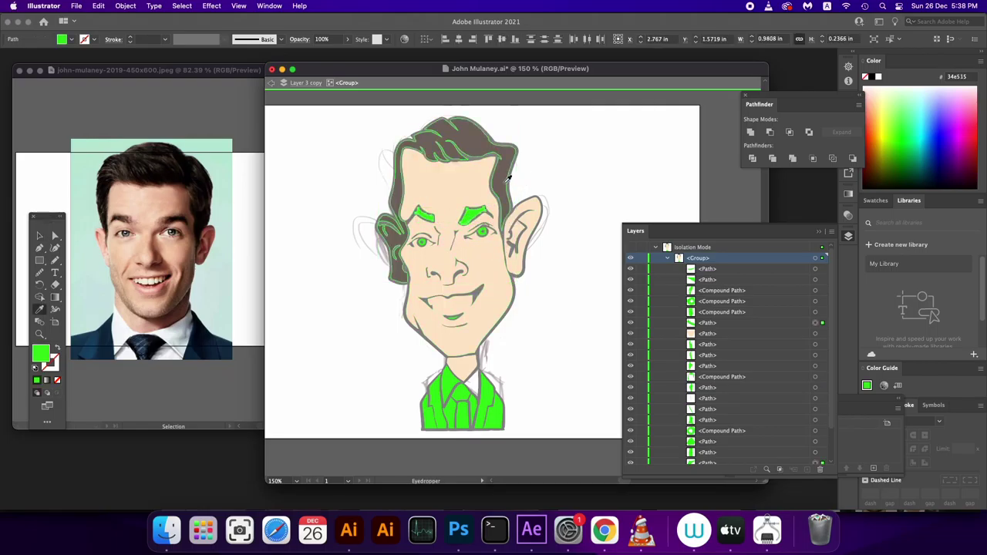
click(540, 218)
key(v)
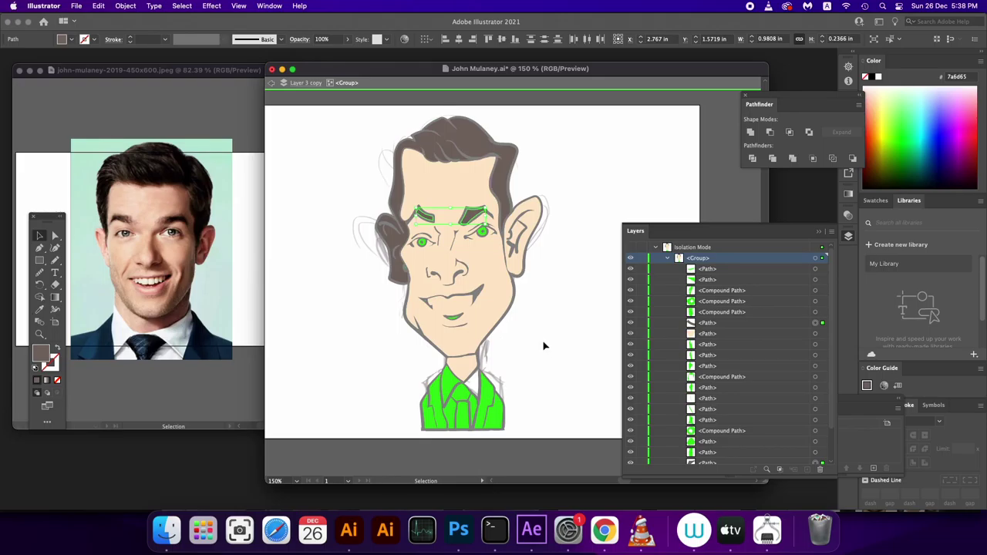
click(549, 347)
Select the eyes compound path and fill it a greyish green.
click(815, 301)
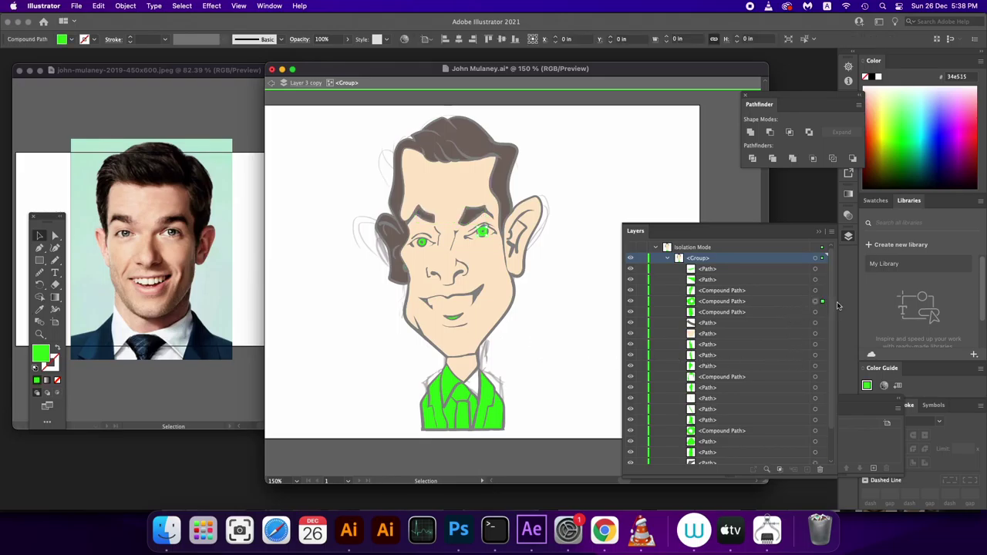
scroll(809, 399, down, 2)
click(815, 394)
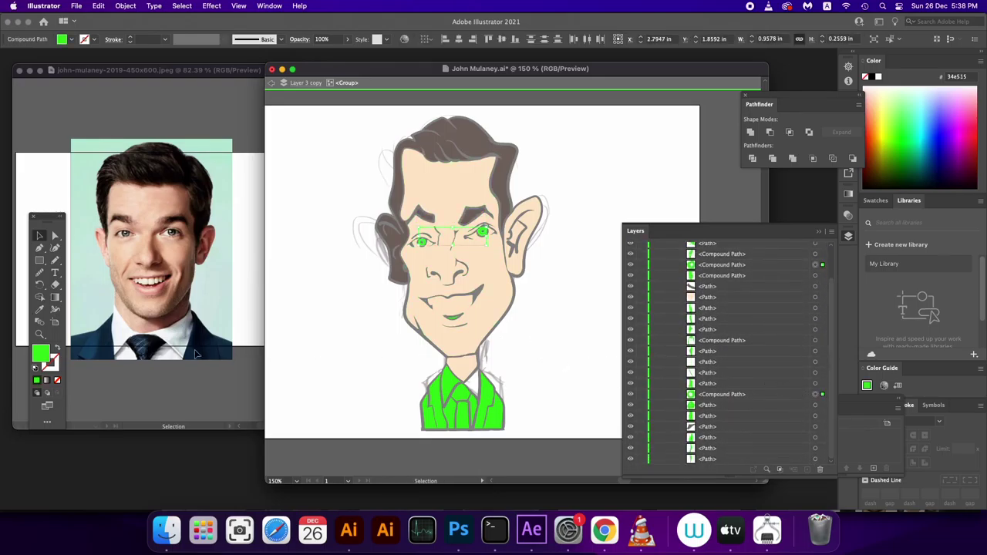
double_click(38, 352)
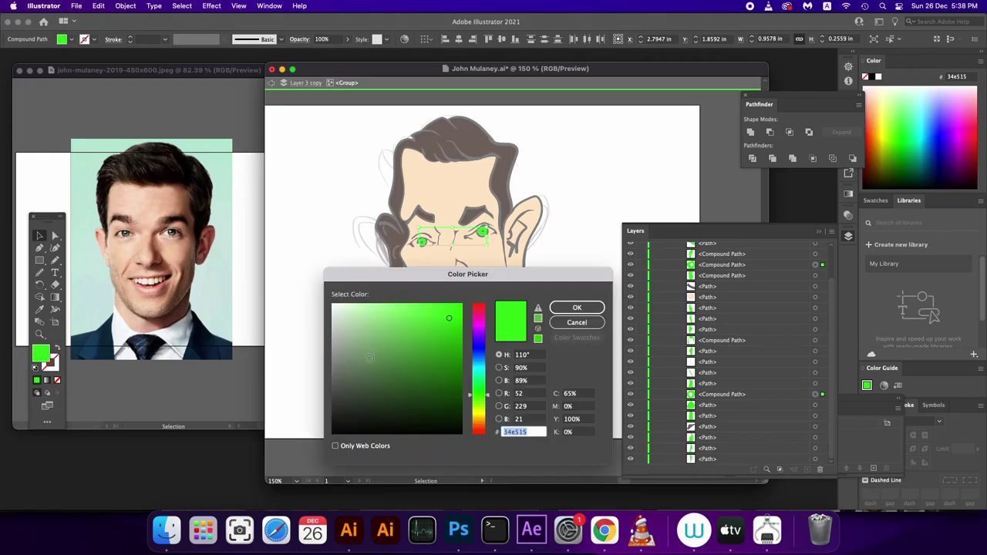
drag(481, 405, 482, 391)
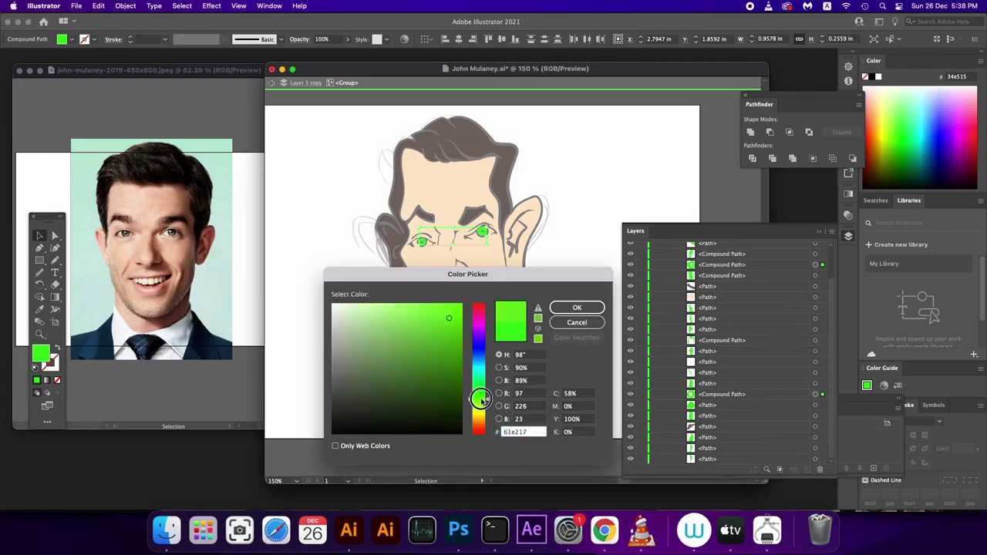
mouse_move(371, 378)
mouse_down()
mouse_move(353, 351)
mouse_move(361, 337)
mouse_up()
click(572, 307)
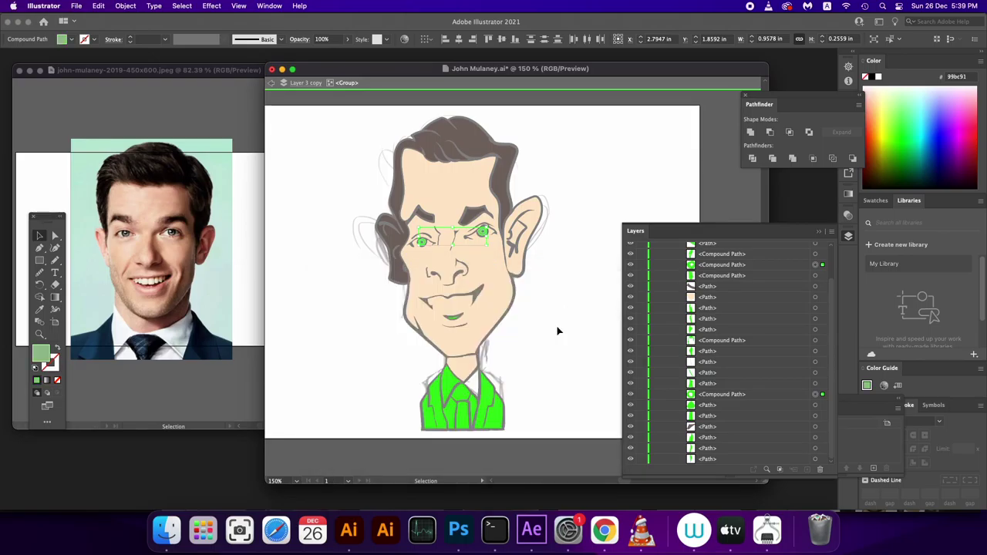
Refine the eye colour to a softer grey-green, 90a392.
double_click(42, 355)
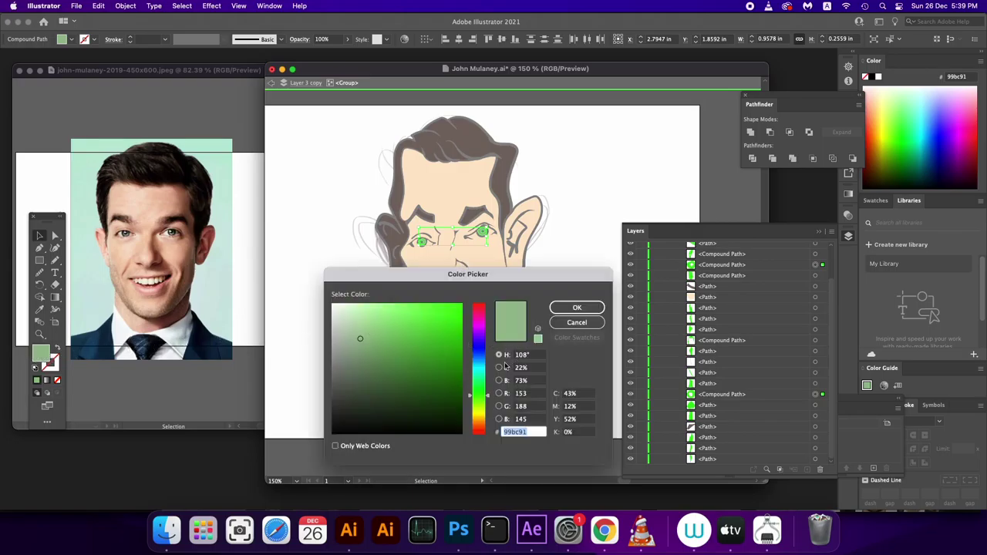
drag(481, 385, 483, 384)
drag(382, 391, 347, 350)
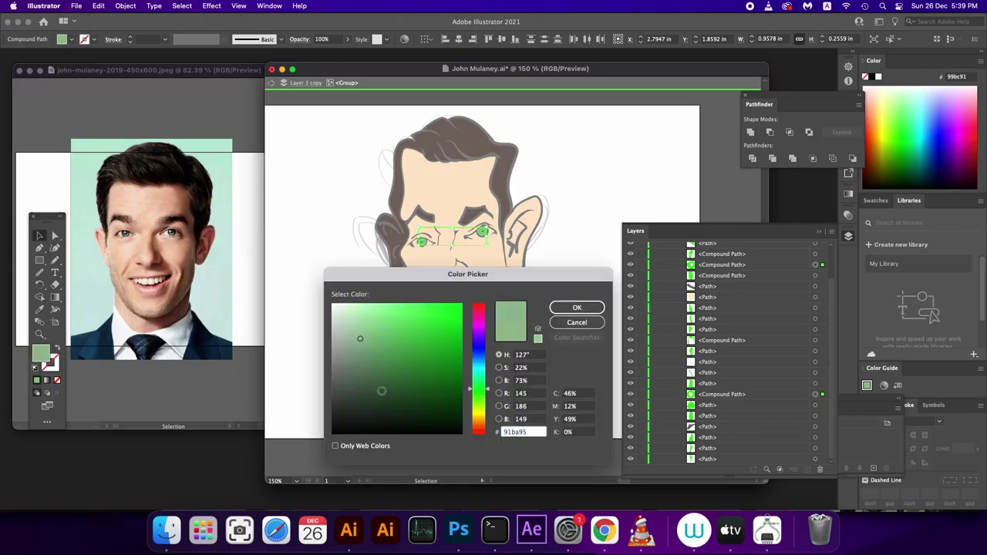
click(577, 307)
click(570, 348)
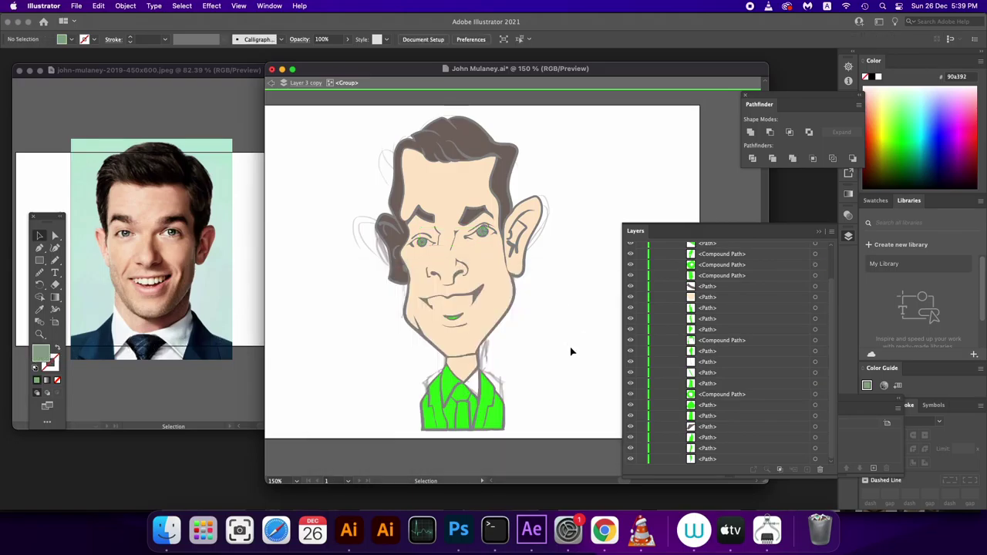
Isolate the lips and fill them dark red 6d3542.
double_click(455, 317)
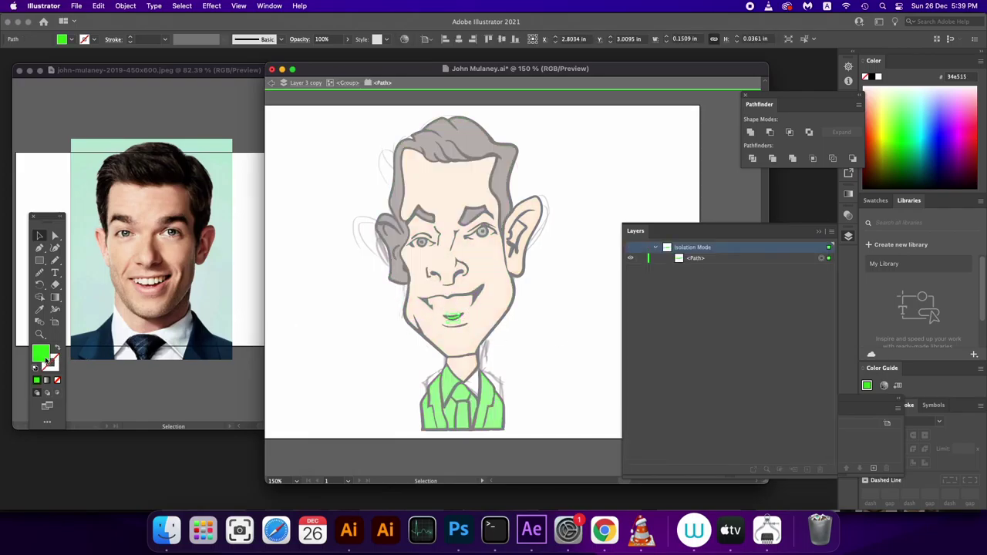
double_click(41, 353)
click(478, 312)
click(408, 375)
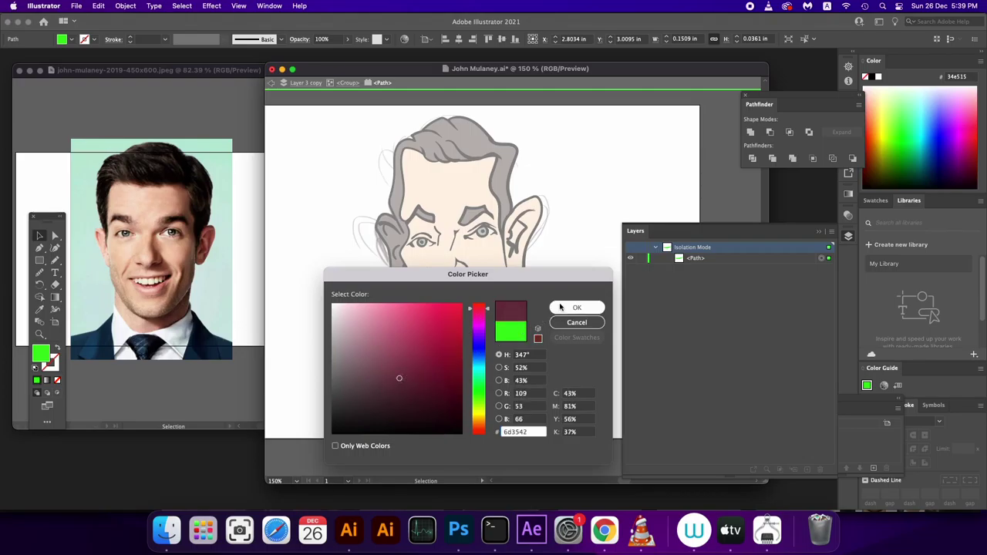
click(577, 308)
double_click(551, 332)
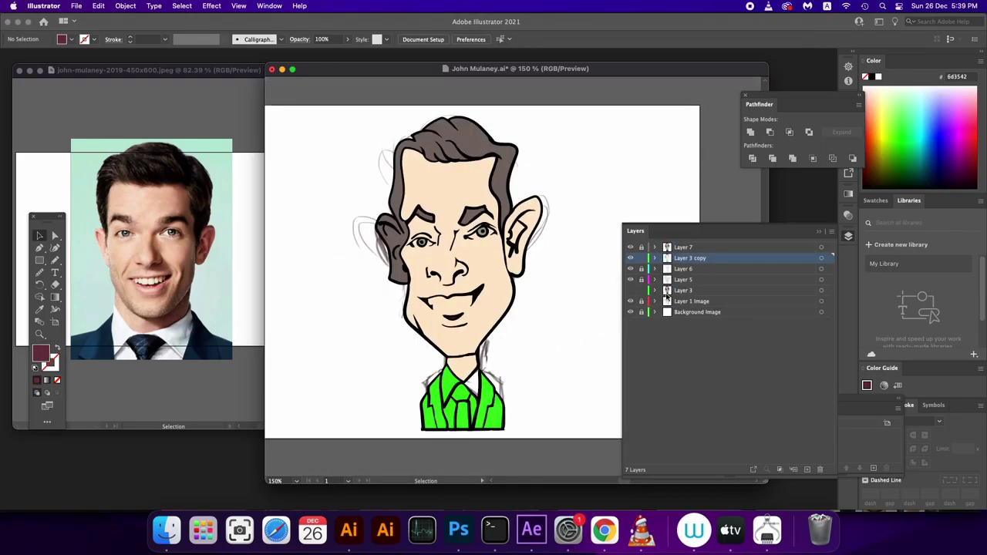
Move Layer 1 Image up below Layer 7 and zoom in on the face.
drag(684, 269, 685, 260)
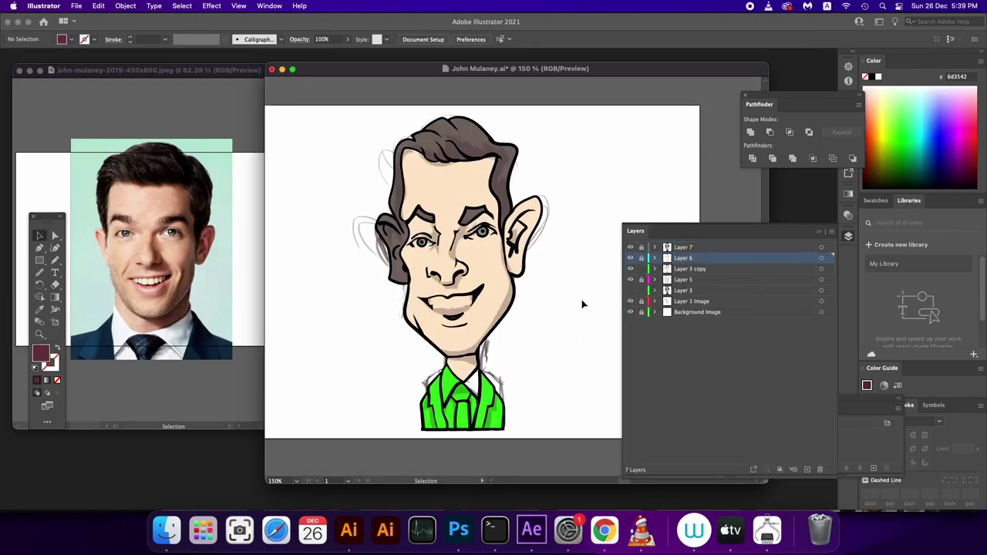
key(cmd+z)
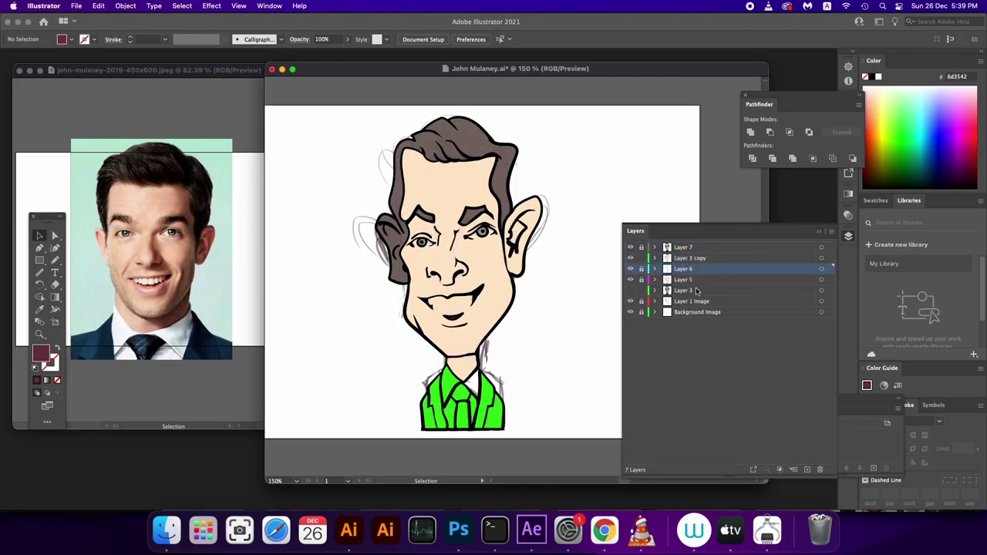
drag(692, 301, 698, 257)
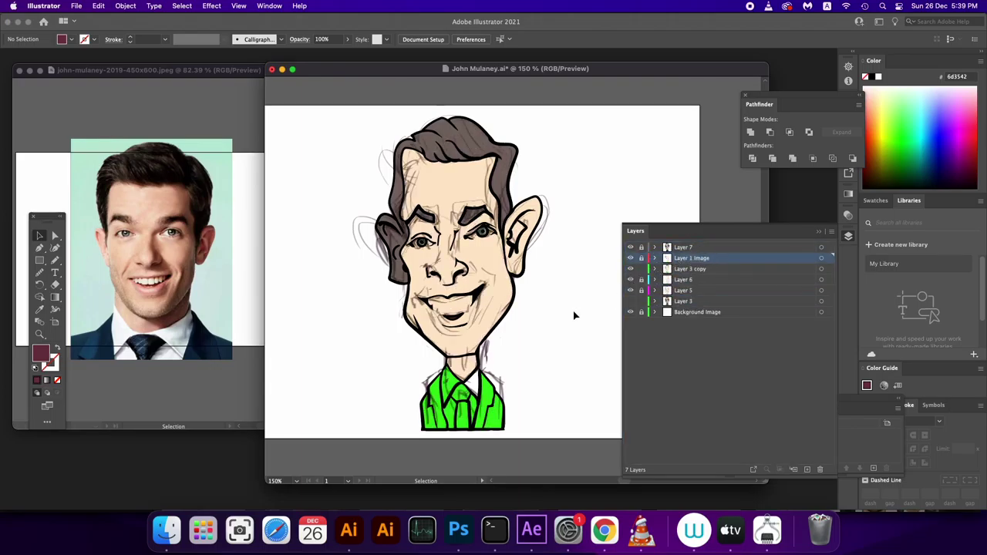
key(cmd+equal)
key(cmd+equal)
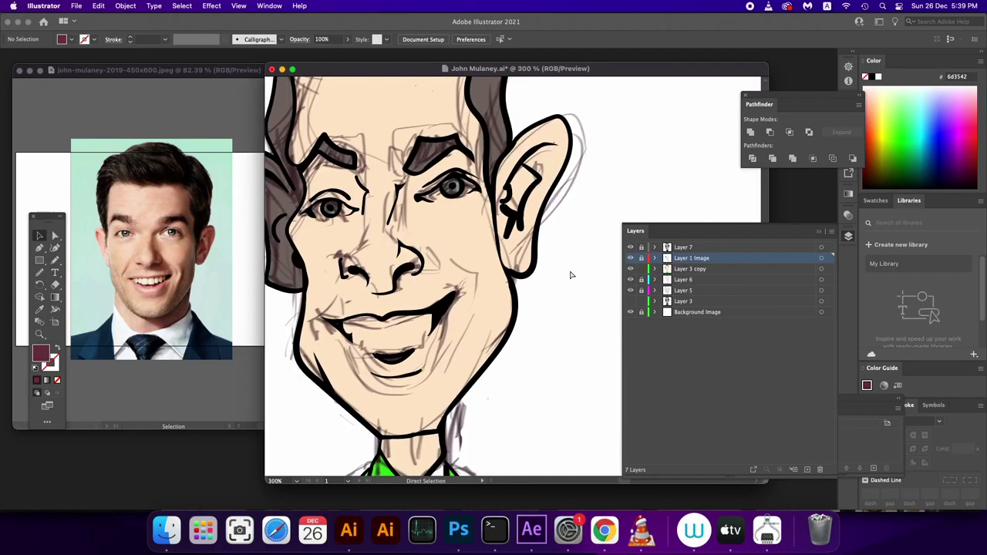
drag(570, 270, 643, 317)
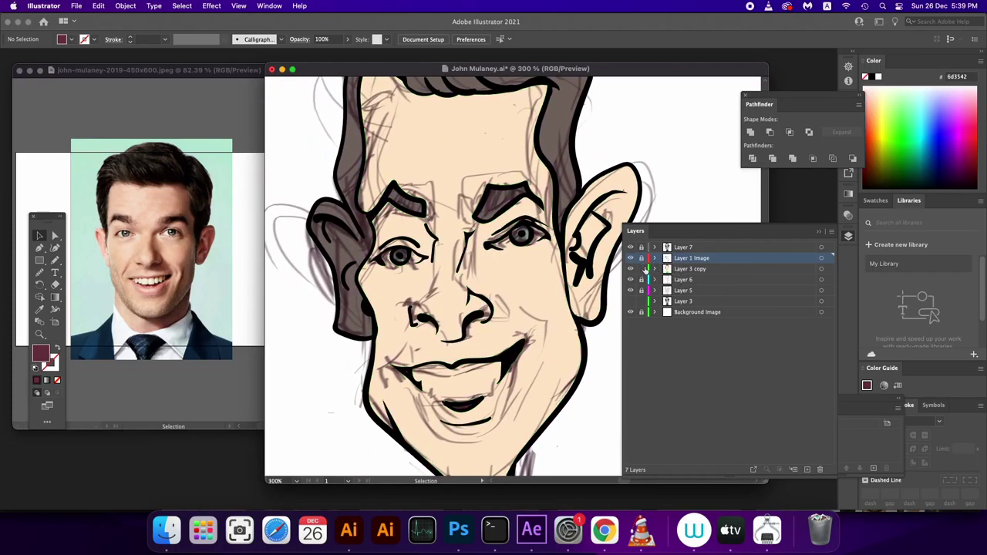
Erase a cut through the hair group beside the eye.
double_click(345, 303)
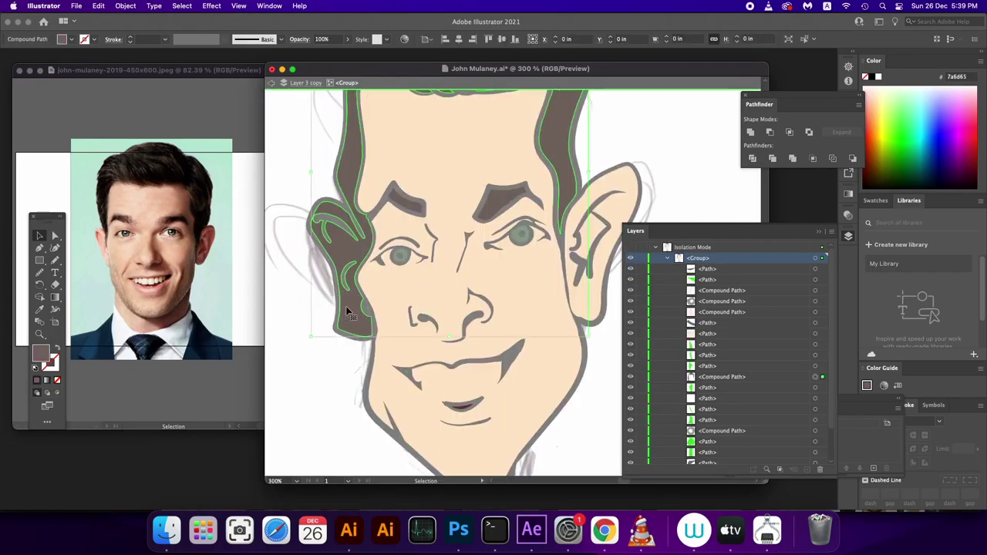
click(59, 285)
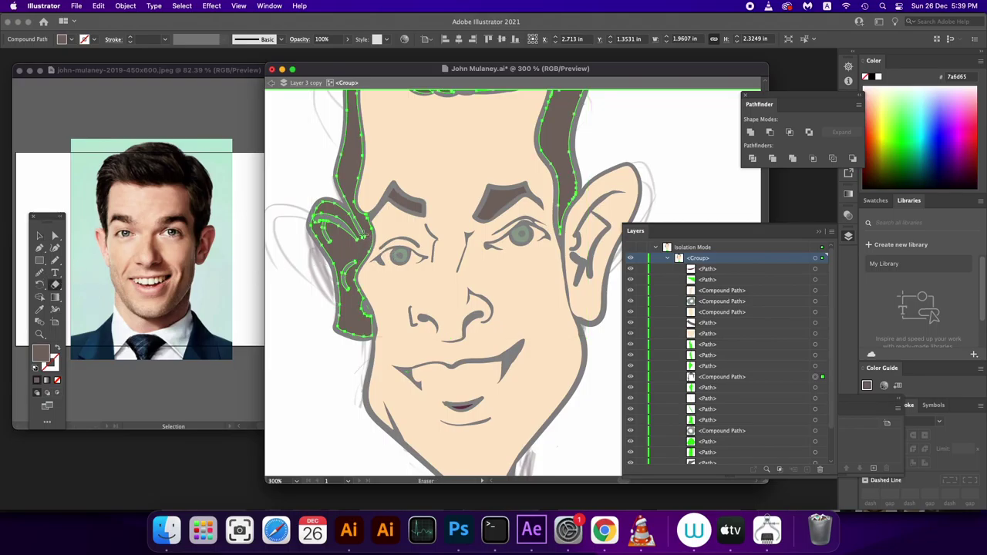
drag(360, 235, 379, 270)
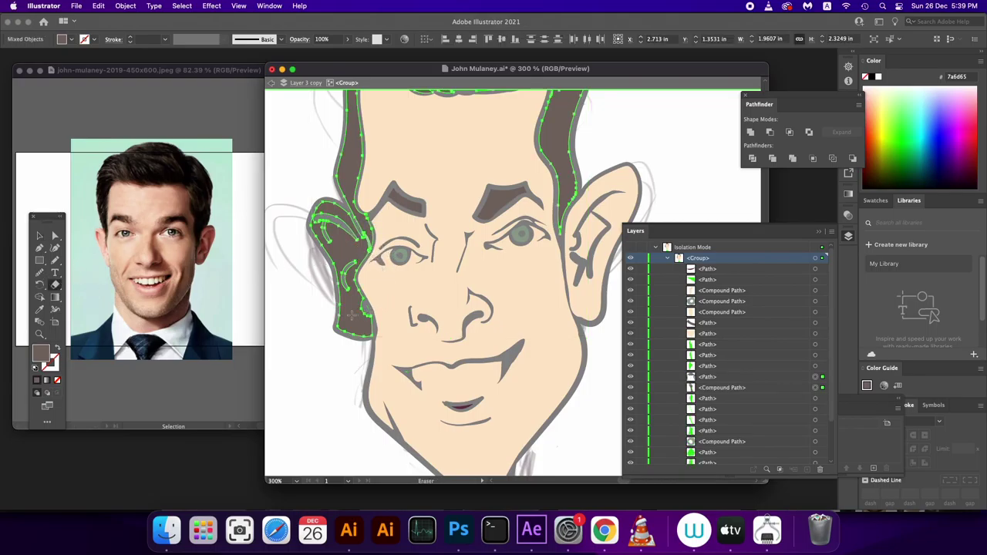
key(v)
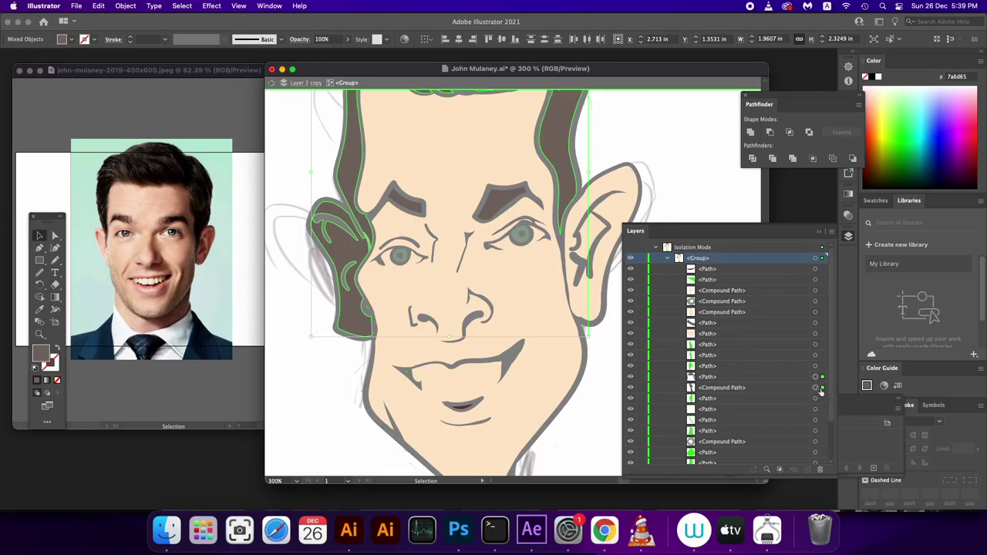
Copy the face's skin colour onto the ear compound path with the Eyedropper.
click(821, 389)
key(i)
click(532, 381)
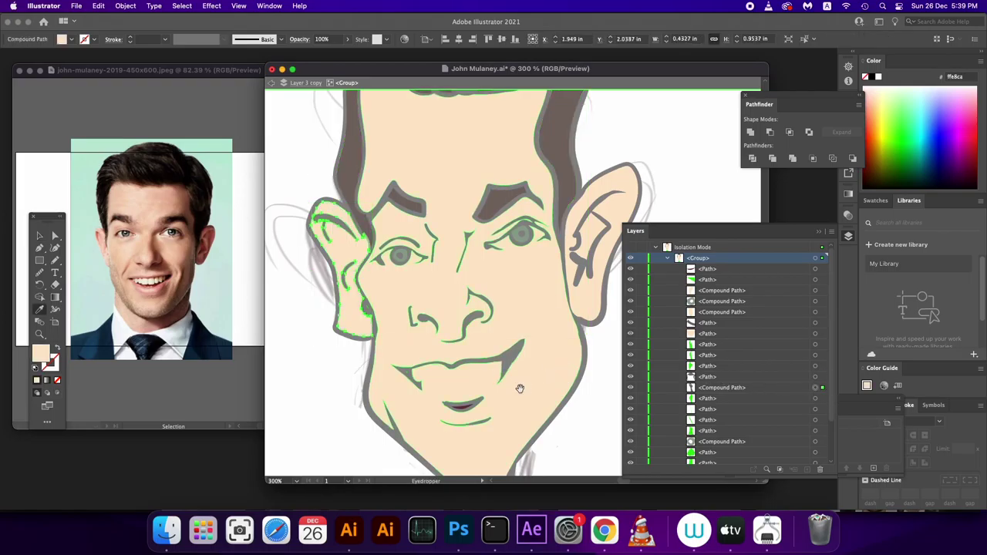
scroll(520, 386, down, 5)
scroll(489, 246, down, 2)
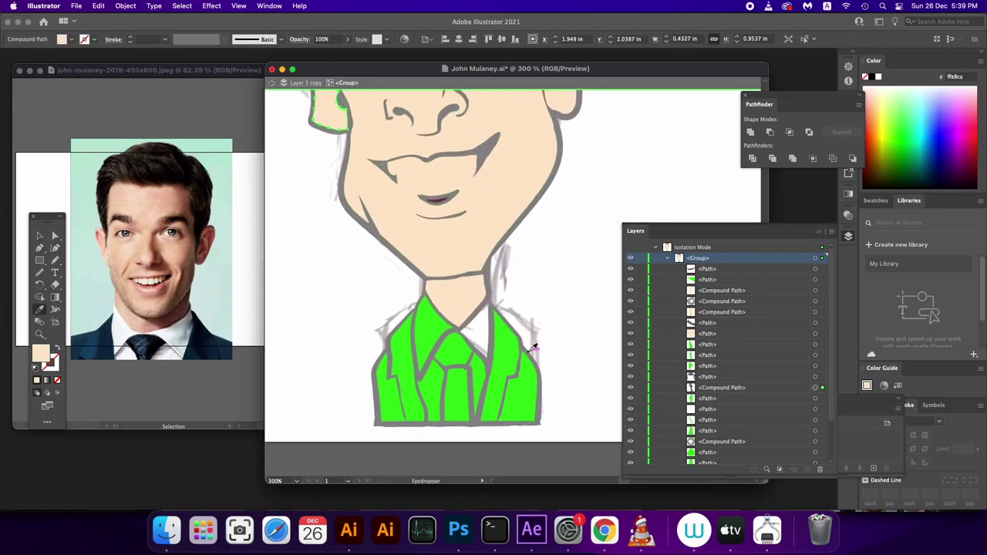
Fill the shirt collar piece white.
key(v)
click(481, 391)
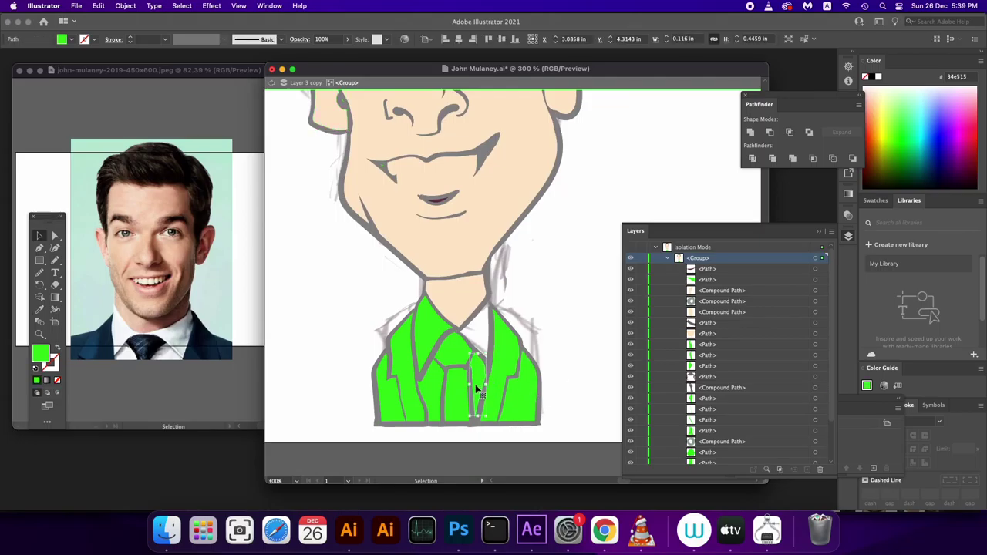
click(428, 342)
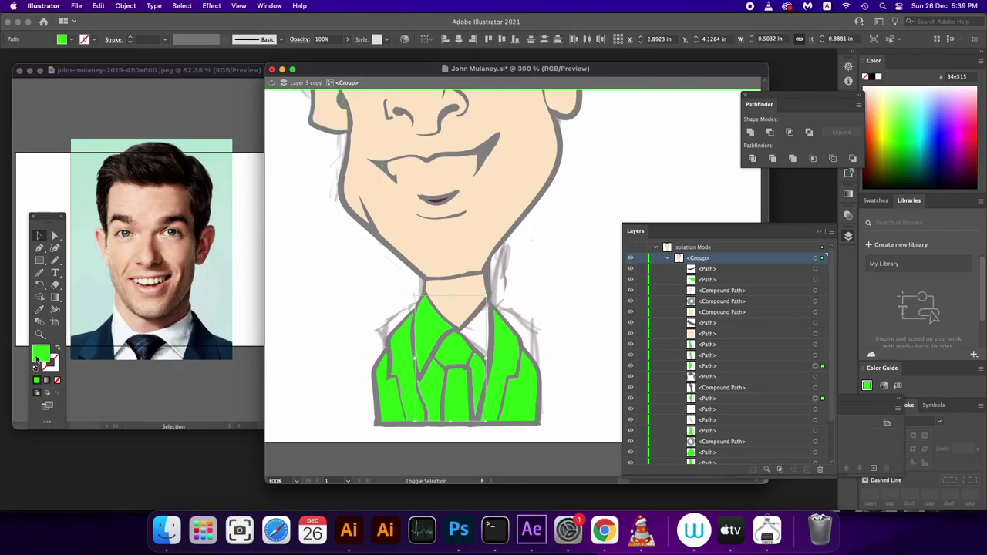
double_click(35, 362)
drag(364, 316, 336, 295)
click(589, 311)
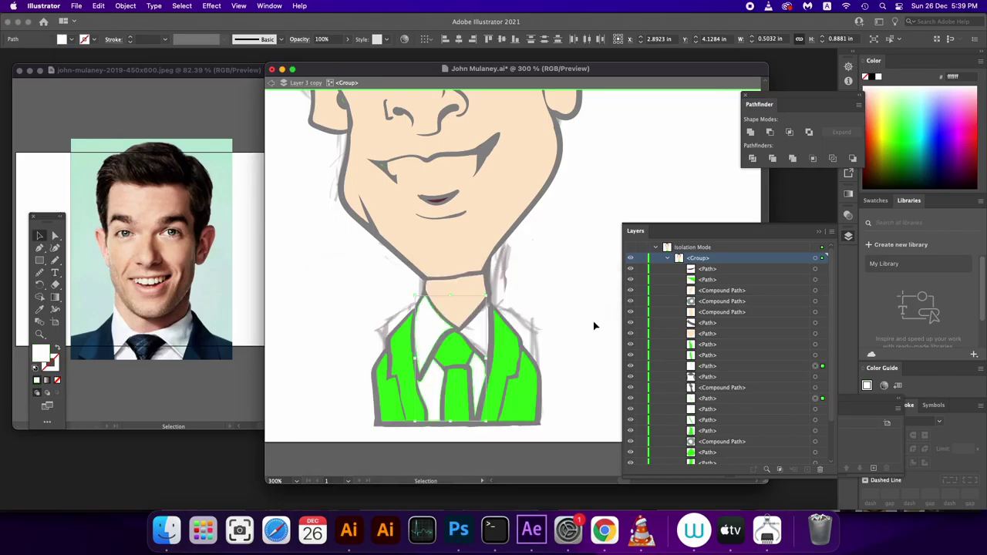
Recolour the green jacket a muted blue-grey.
click(515, 390)
click(510, 395)
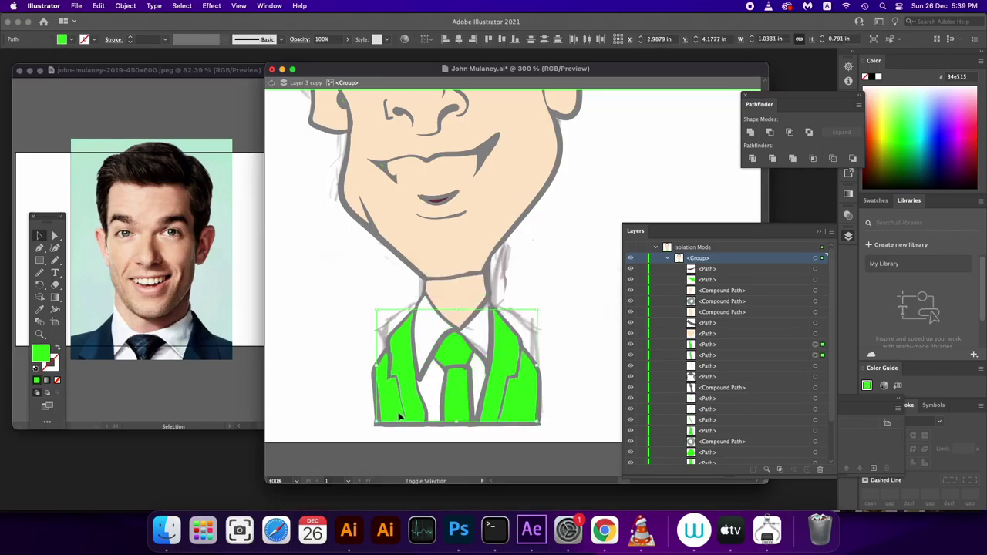
double_click(43, 358)
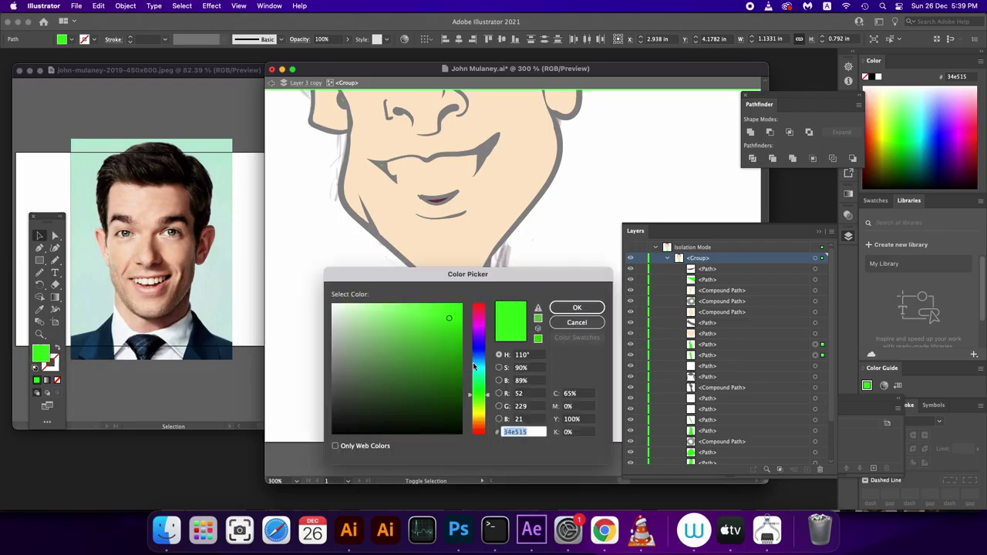
drag(472, 362, 476, 357)
mouse_move(358, 397)
mouse_down()
mouse_move(348, 388)
mouse_move(374, 374)
mouse_up()
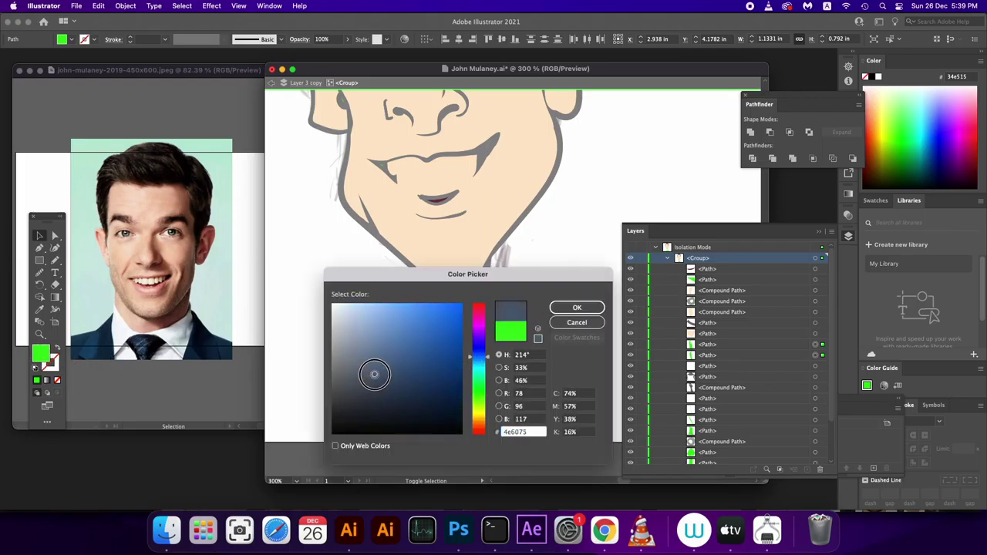
click(577, 308)
double_click(575, 346)
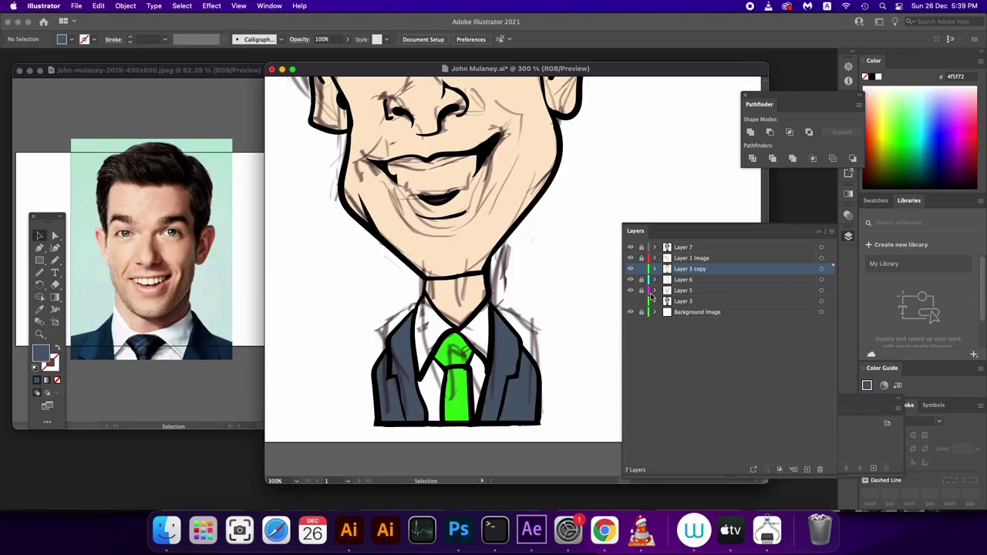
Draw a pencil outline around the right shirt collar.
key(n)
mouse_move(489, 299)
mouse_down()
mouse_move(447, 344)
mouse_move(482, 375)
mouse_move(488, 322)
mouse_up()
key(i)
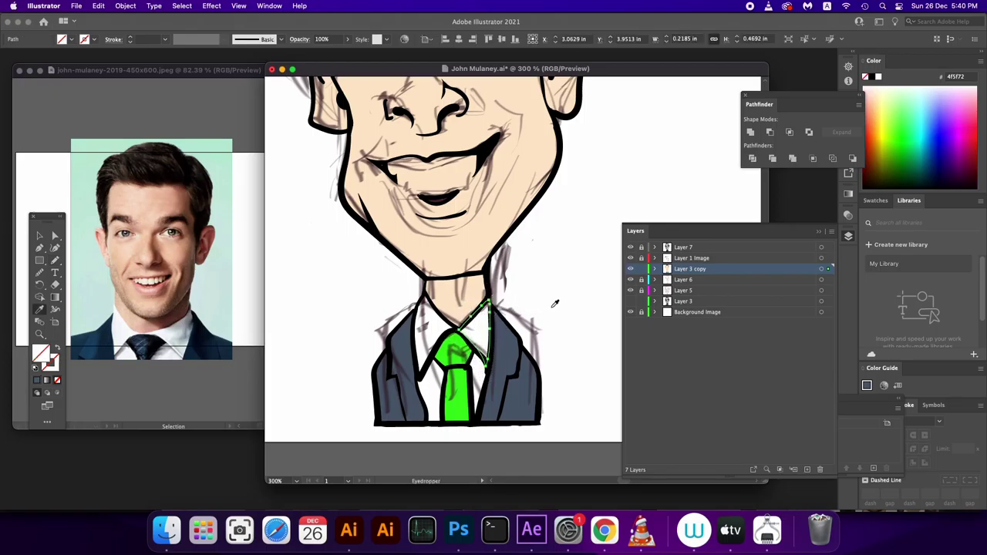
key(v)
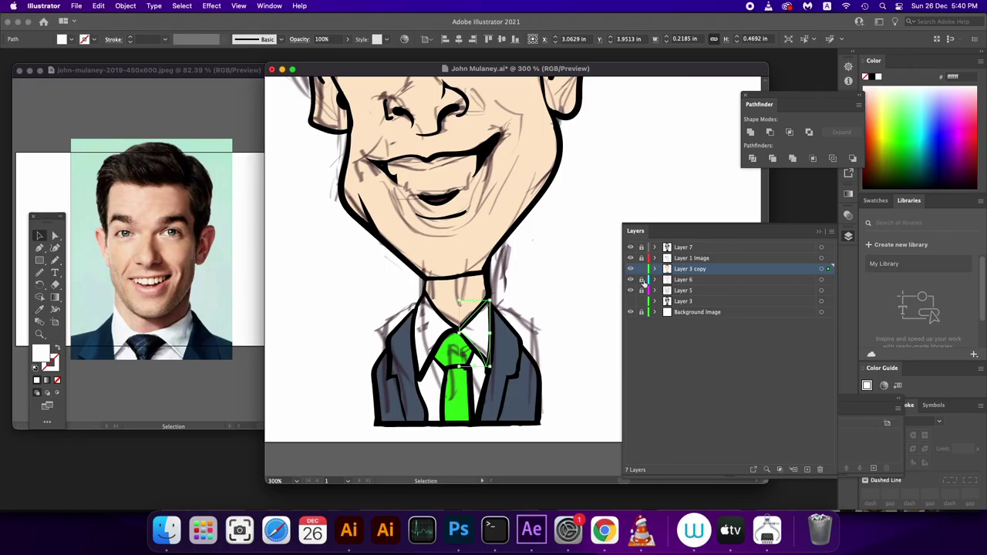
Fill the tie navy 395066 and zoom out to the whole caricature.
double_click(454, 394)
click(458, 349)
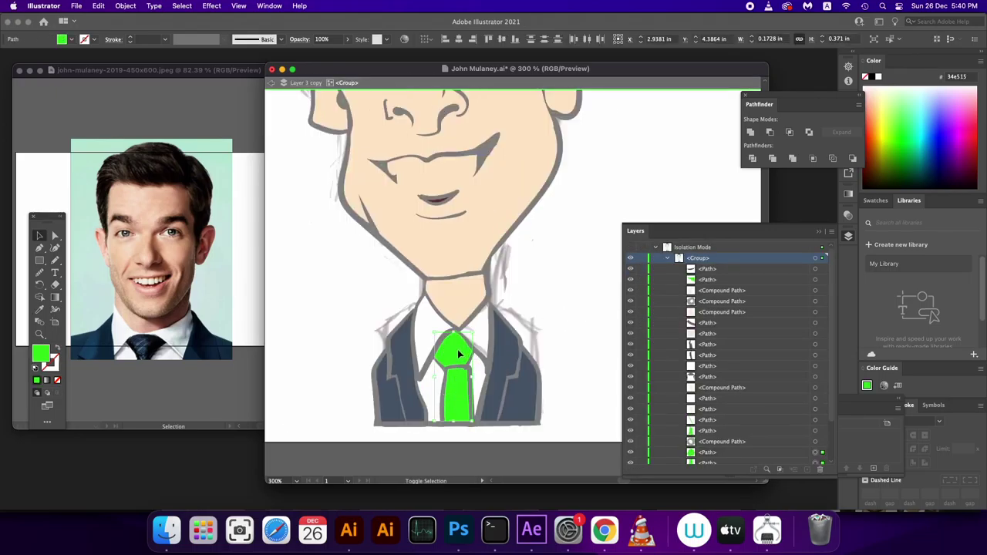
double_click(41, 355)
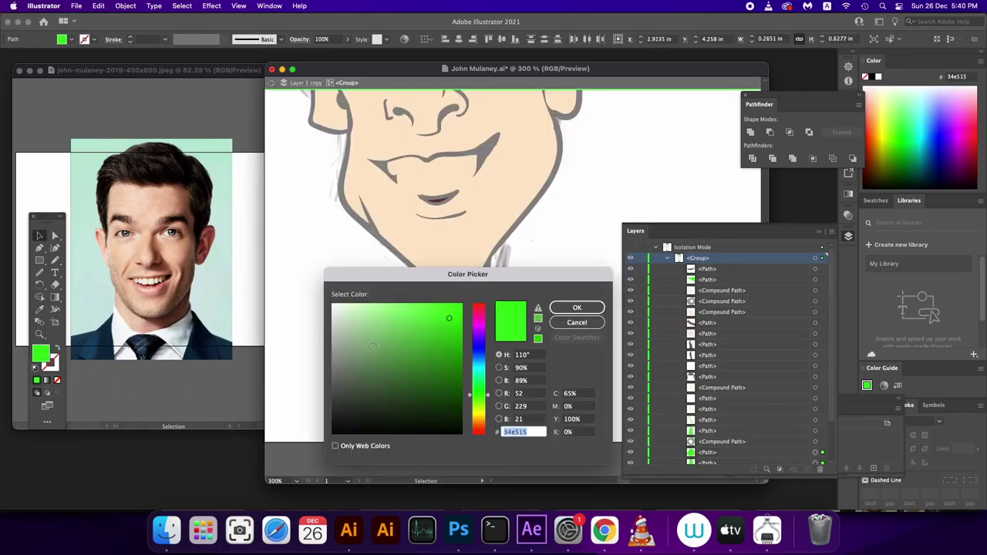
click(479, 358)
drag(346, 412, 344, 393)
mouse_move(422, 393)
mouse_down()
mouse_move(412, 396)
mouse_move(438, 365)
mouse_move(389, 382)
mouse_up()
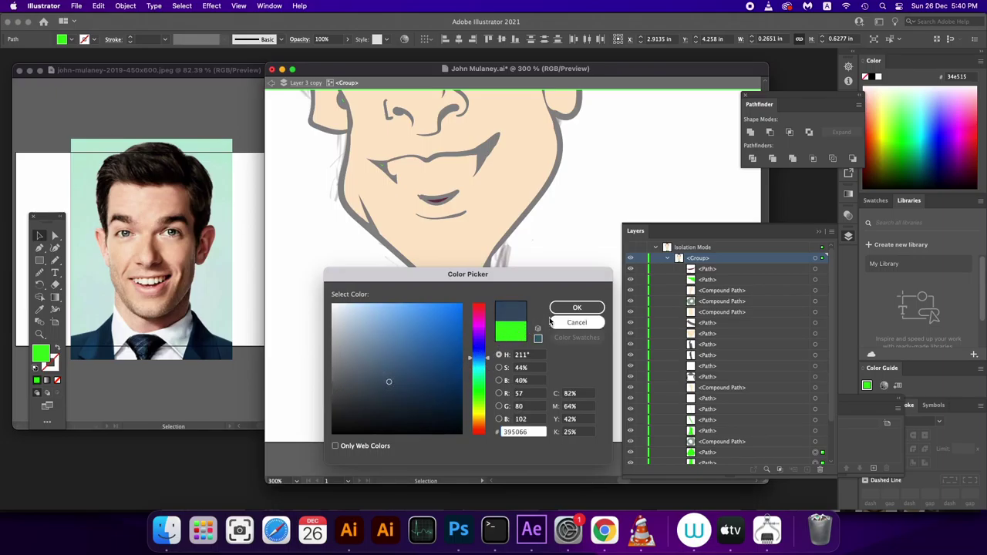
click(571, 307)
key(Escape)
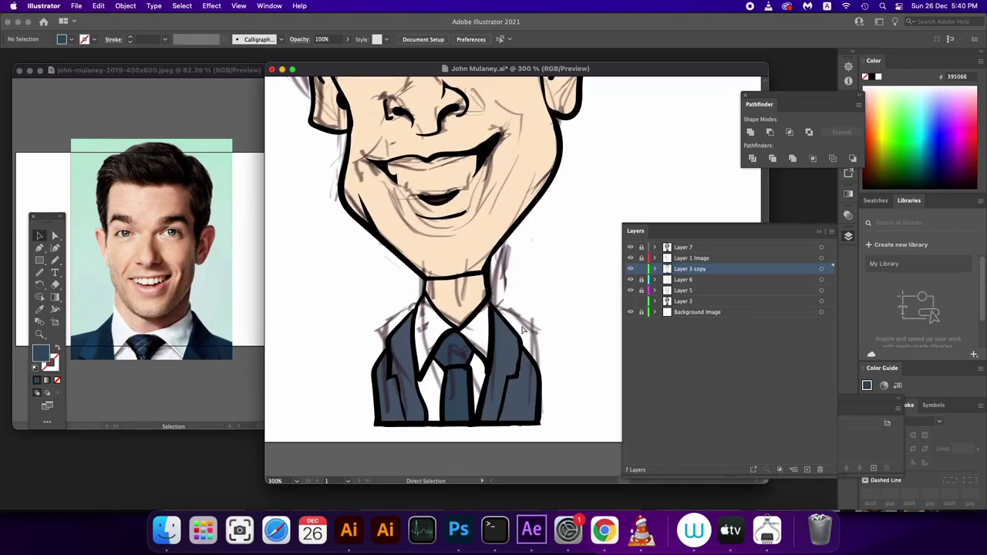
key(super+minus)
key(super+minus)
scroll(522, 332, up, 3)
scroll(555, 316, right, 2)
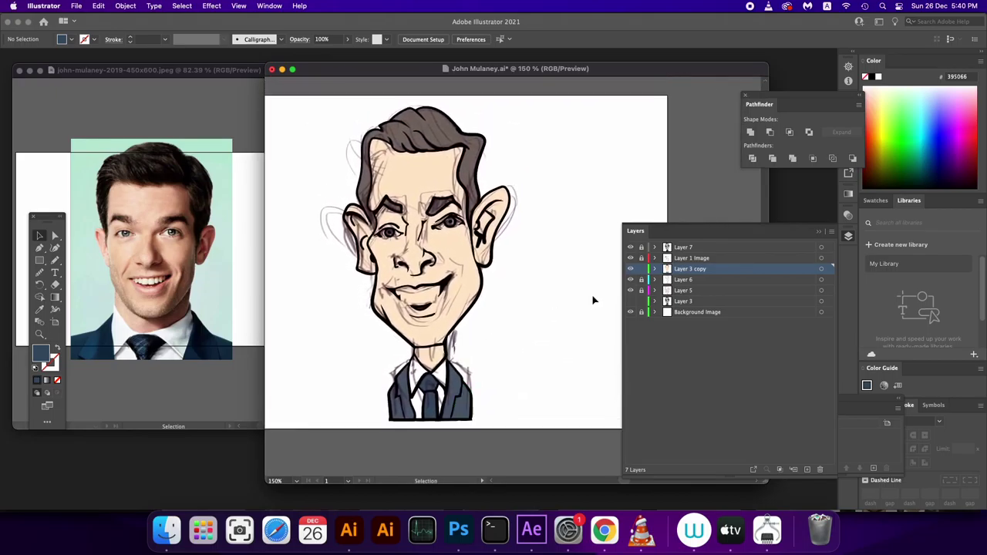
Add a new Layer 8 and trace a dark stroke along the lip edge at close zoom.
click(807, 469)
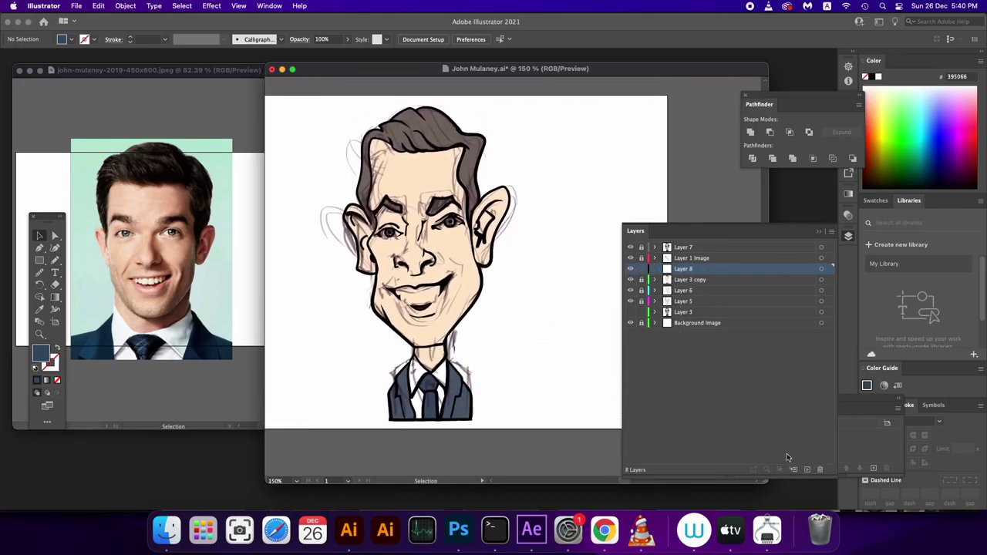
key(super+plus)
key(super+plus)
key(super+plus)
key(super+plus)
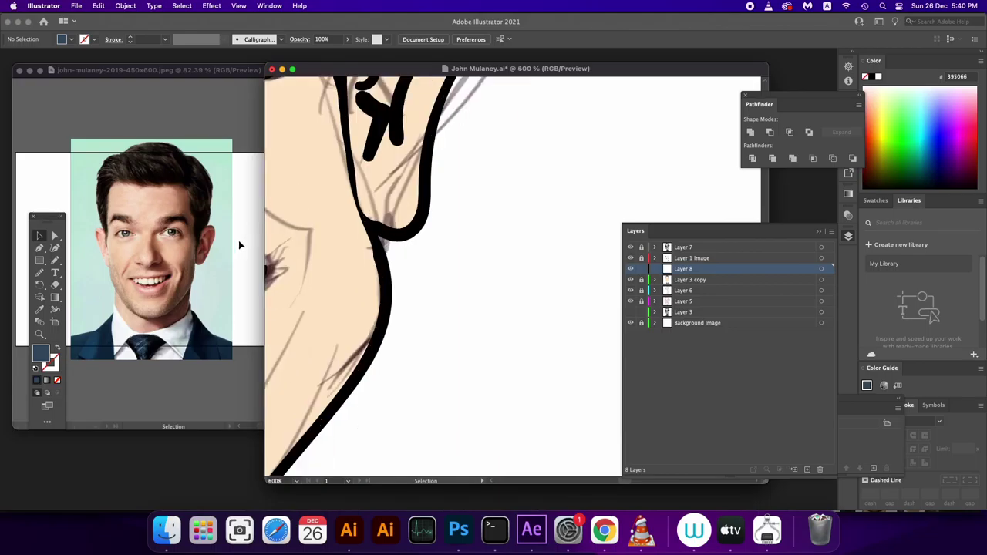
click(242, 245)
click(400, 276)
scroll(400, 282, left, 5)
scroll(401, 285, up, 5)
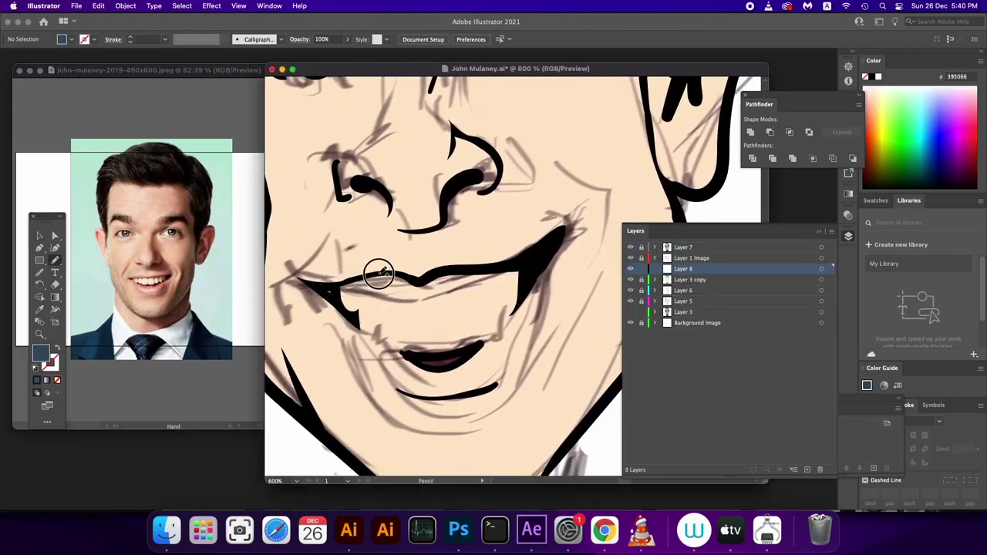
drag(492, 337, 336, 310)
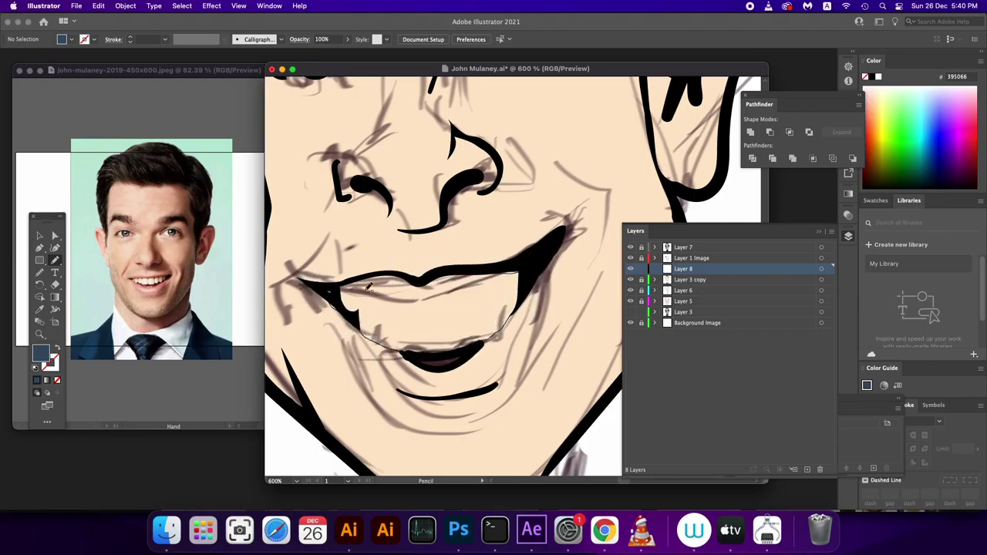
drag(498, 91, 437, 284)
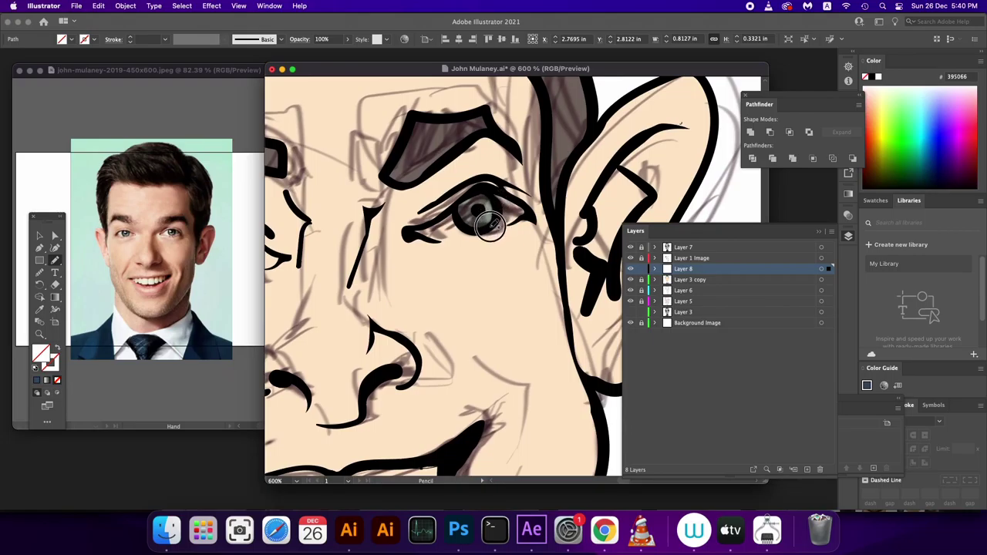
Stroke the eye's outer edge, lower eyelid and iris, and fill the teeth white.
mouse_move(503, 192)
mouse_down()
mouse_move(501, 208)
mouse_move(440, 211)
mouse_up()
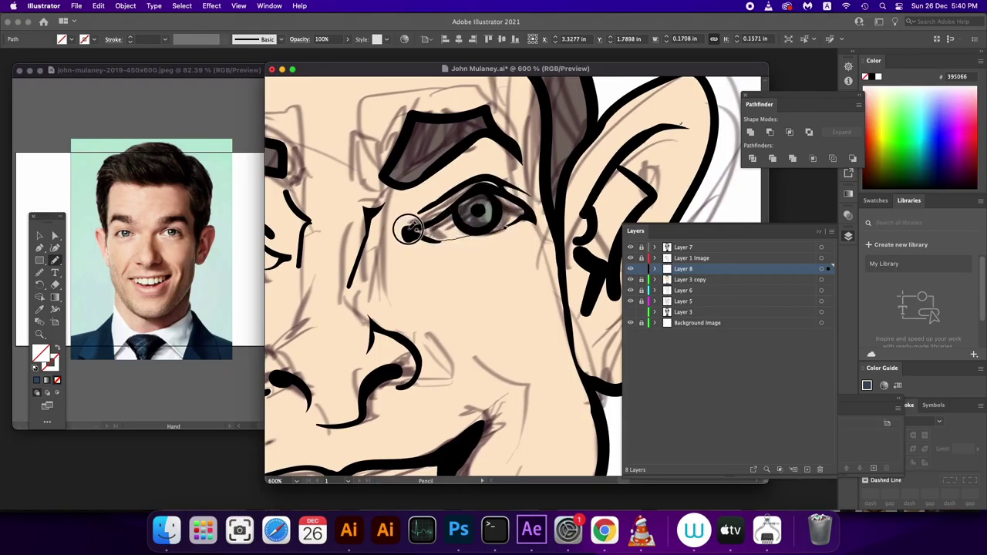
drag(414, 263, 572, 270)
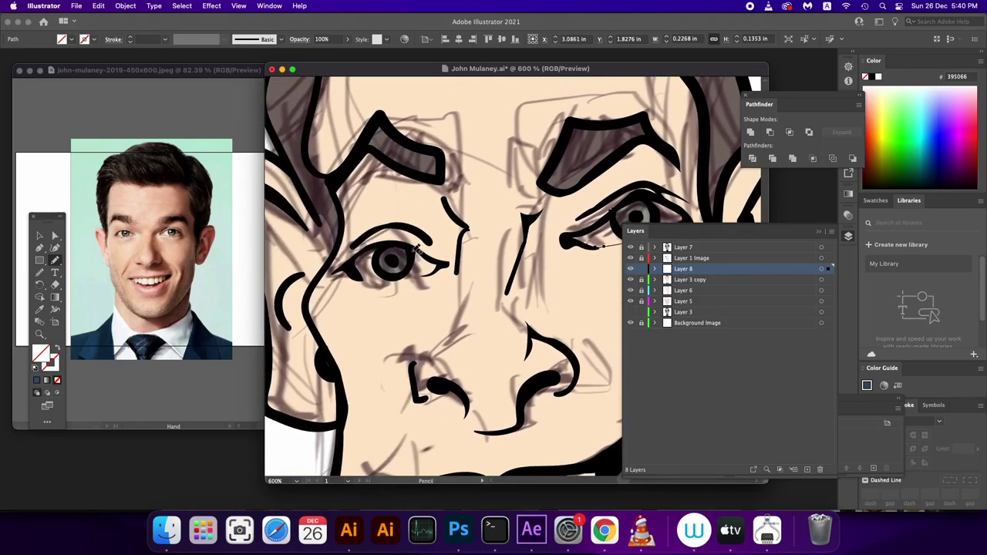
drag(392, 271, 452, 261)
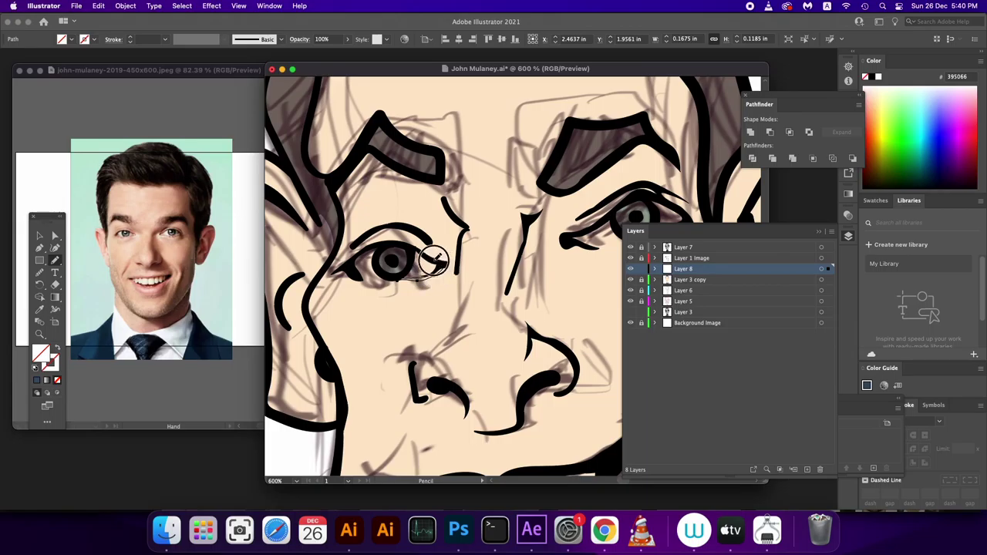
drag(390, 248, 377, 247)
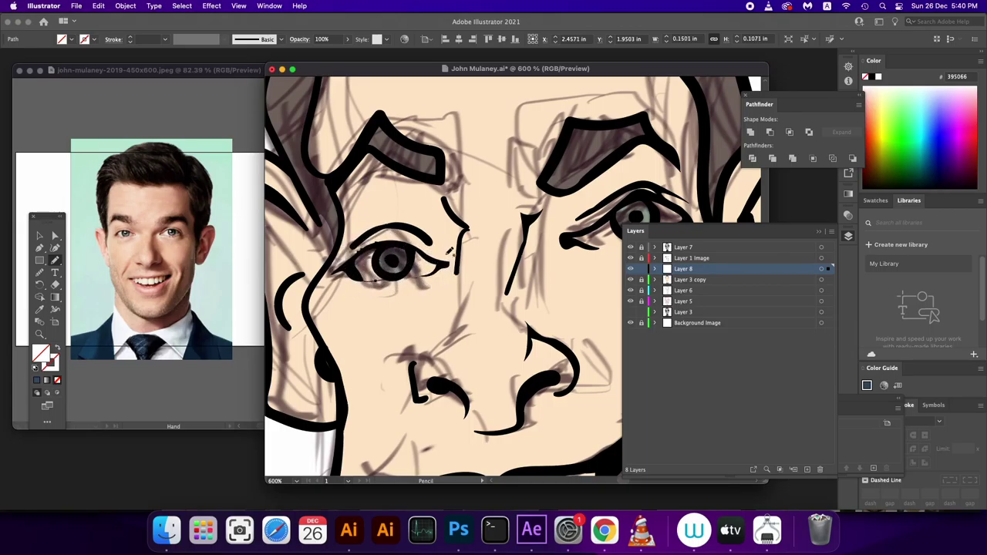
click(827, 269)
click(877, 77)
scroll(462, 309, down, 10)
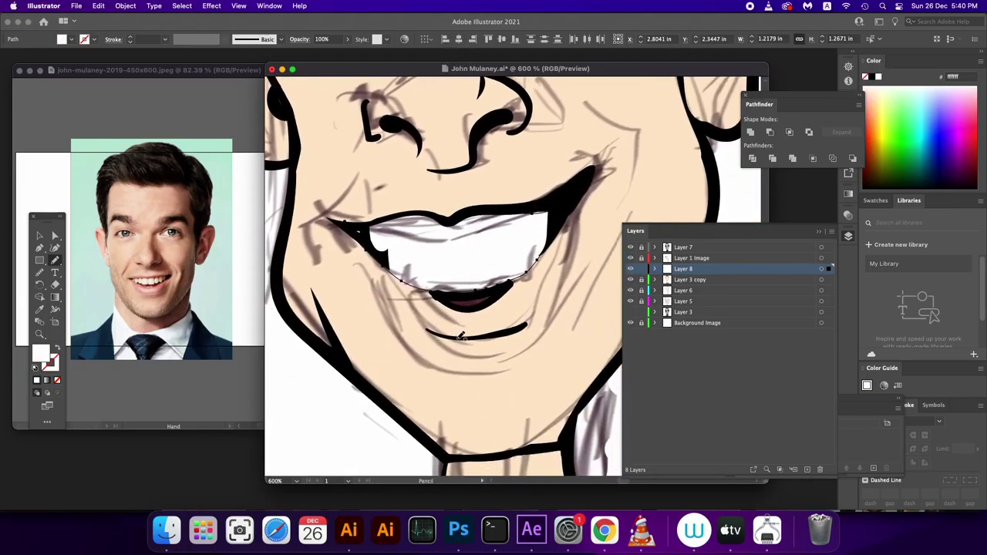
Pencil a closed lower-lip shape and sample the face's skin tone as its fill.
mouse_move(460, 337)
mouse_down()
mouse_move(492, 334)
mouse_move(569, 280)
mouse_move(584, 190)
mouse_move(537, 257)
mouse_move(498, 289)
mouse_move(447, 298)
mouse_move(339, 218)
mouse_move(374, 288)
mouse_move(416, 325)
mouse_move(525, 328)
mouse_up()
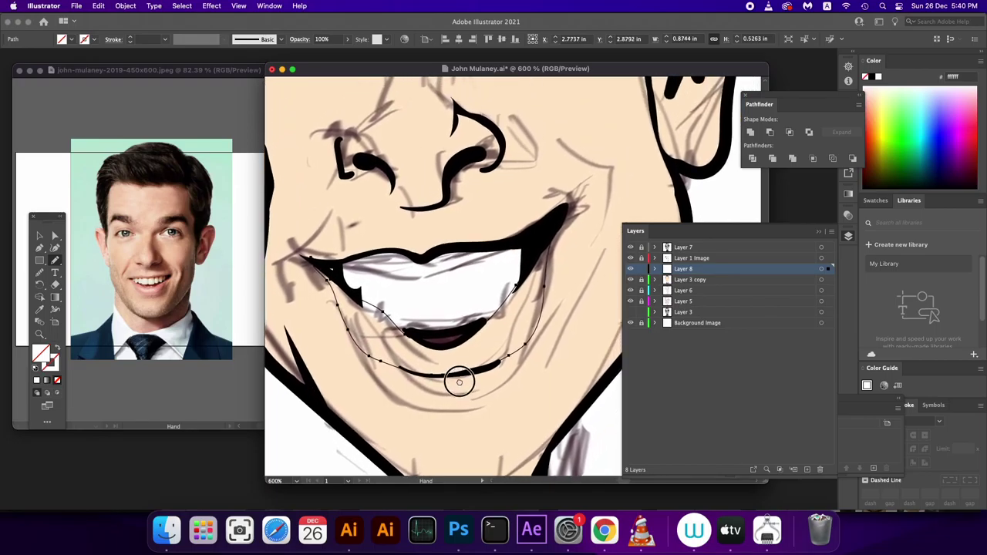
scroll(459, 379, down, 2)
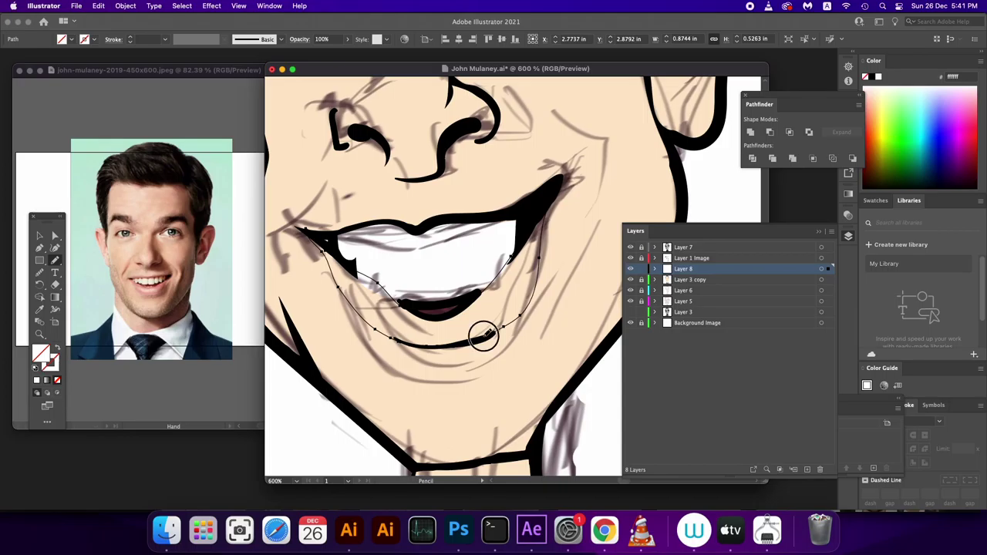
scroll(532, 323, up, 2)
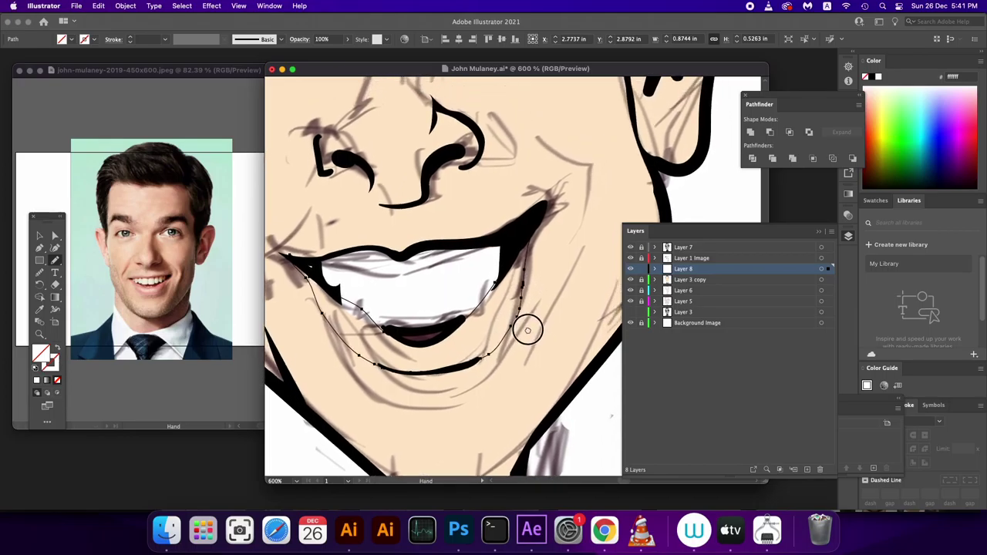
key(i)
click(557, 293)
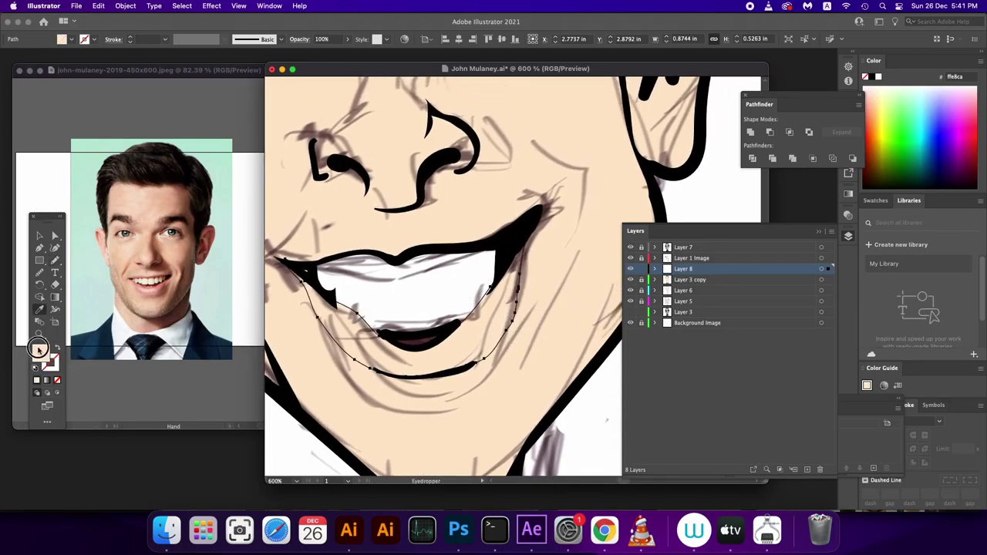
Change the lower lip's fill to soft pink #f4afa2.
double_click(38, 349)
drag(478, 417, 479, 431)
mouse_move(355, 317)
mouse_down()
mouse_move(367, 311)
mouse_move(378, 322)
mouse_up()
click(376, 309)
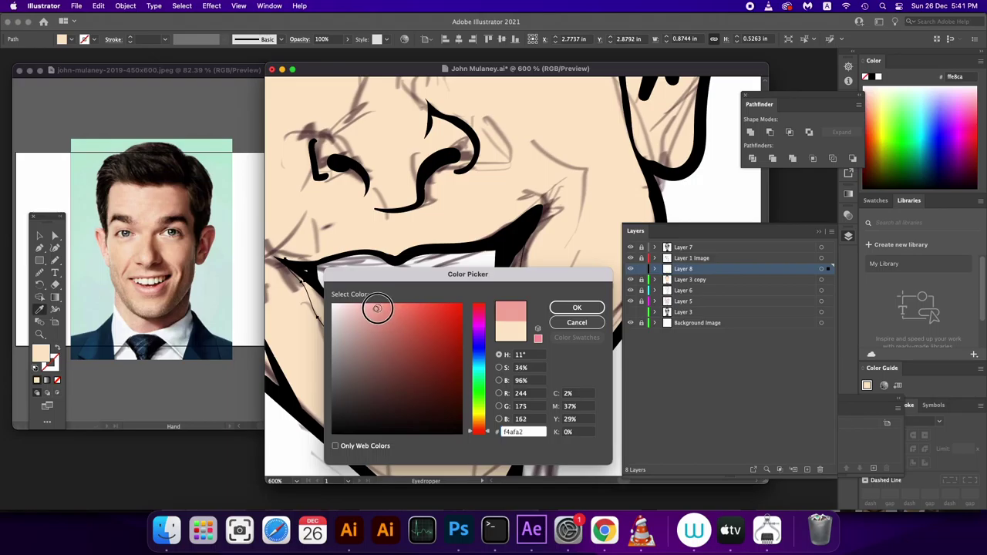
click(577, 308)
Pencil the upper-lip shape above the teeth and fill it with the same pink.
drag(537, 329, 552, 344)
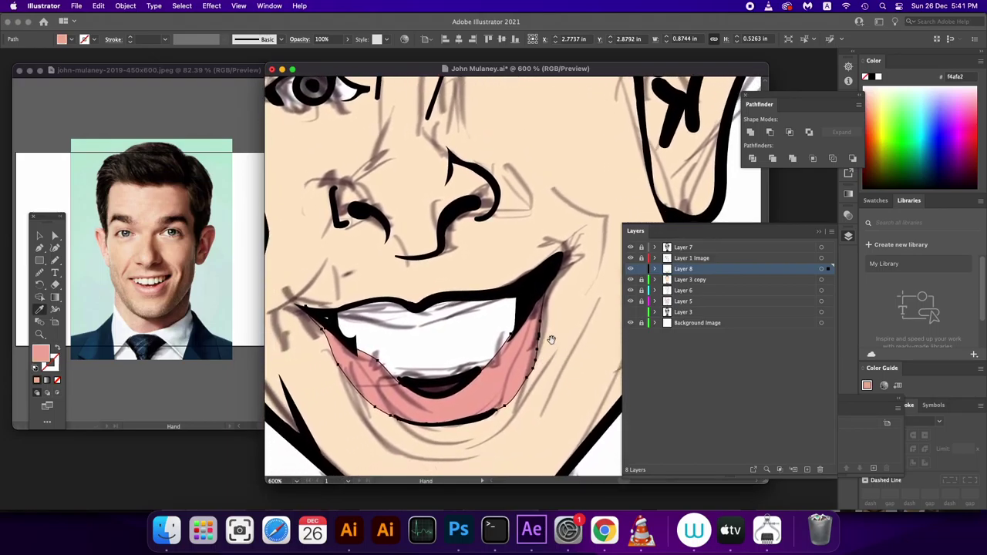
key(n)
mouse_move(306, 307)
mouse_down()
mouse_move(383, 289)
mouse_move(498, 283)
mouse_move(554, 264)
mouse_move(465, 288)
mouse_move(317, 302)
mouse_up()
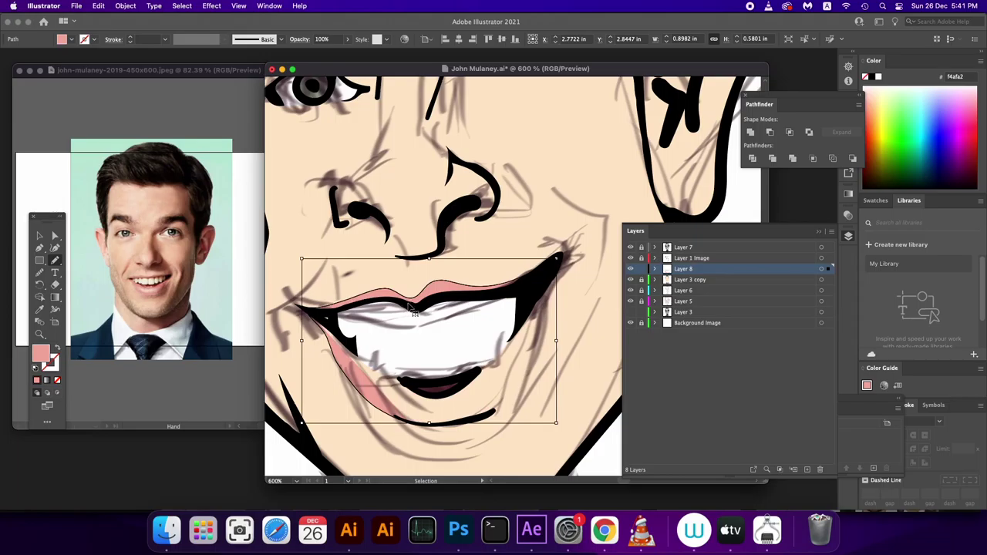
key(cmd+z)
mouse_move(410, 293)
mouse_down()
mouse_move(525, 270)
mouse_move(522, 286)
mouse_move(304, 304)
mouse_up()
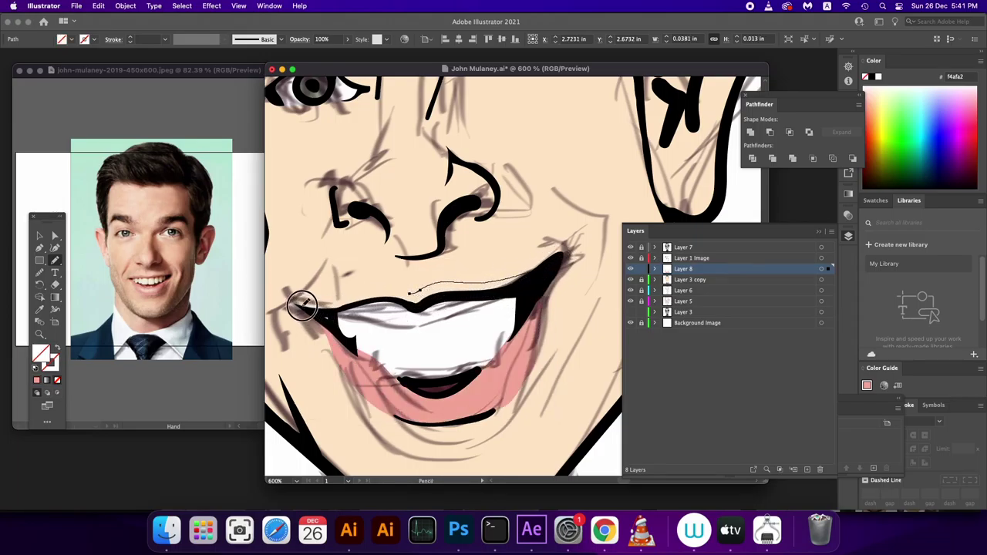
click(37, 380)
Zoom out to 200% to view the whole caricature.
scroll(481, 357, up, 3)
key(v)
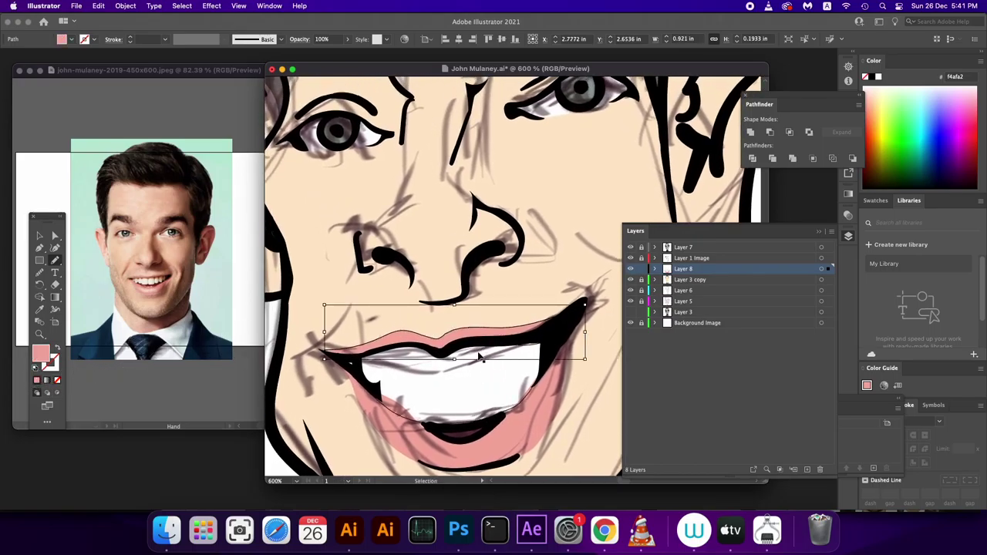
scroll(480, 357, down, 5)
key(n)
scroll(479, 355, right, 2)
scroll(478, 355, up, 1)
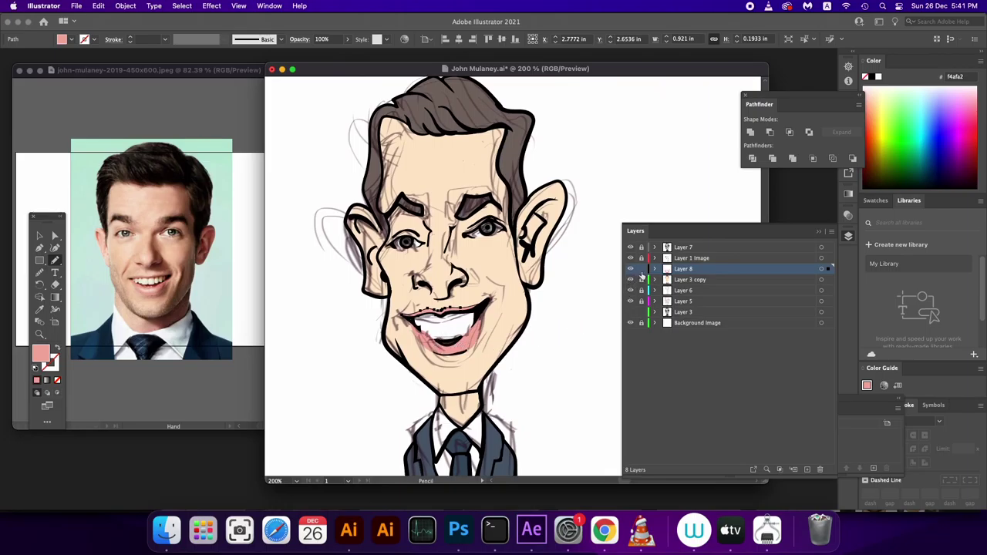
Move Layers 5 and 6 up below Layer 1 Image and hide the sketch layer.
click(641, 269)
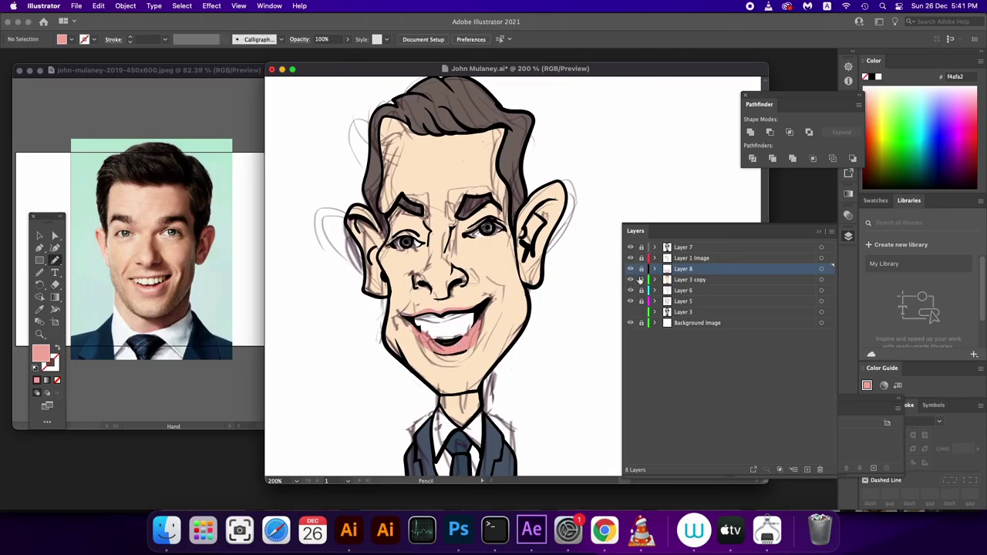
click(679, 301)
mouse_move(699, 302)
mouse_down()
mouse_move(705, 269)
mouse_move(695, 270)
mouse_up()
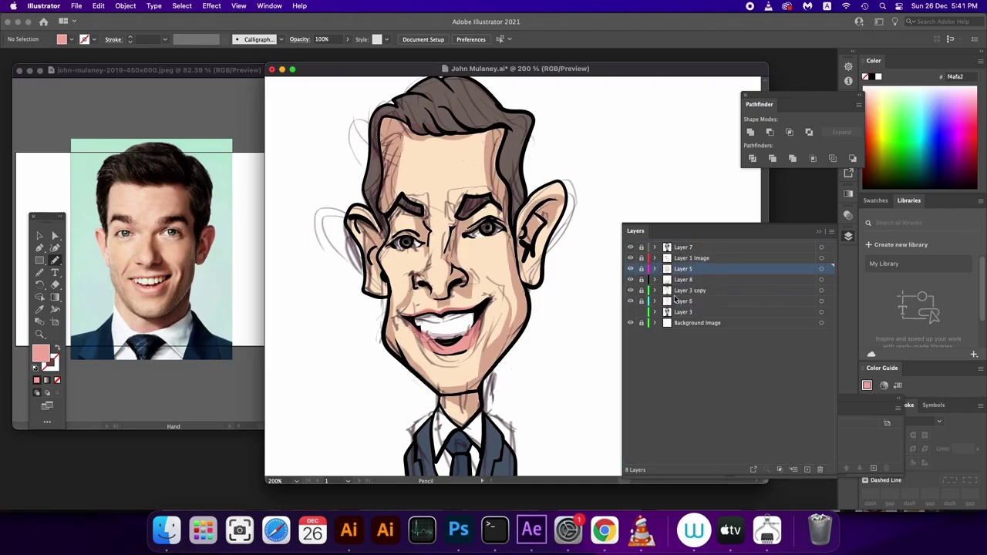
click(699, 292)
drag(694, 301, 699, 271)
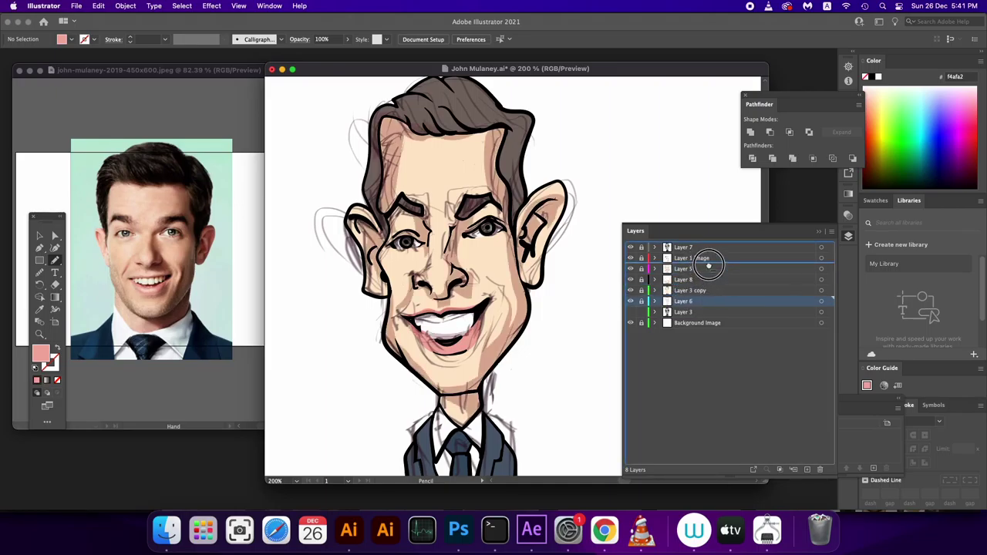
click(630, 259)
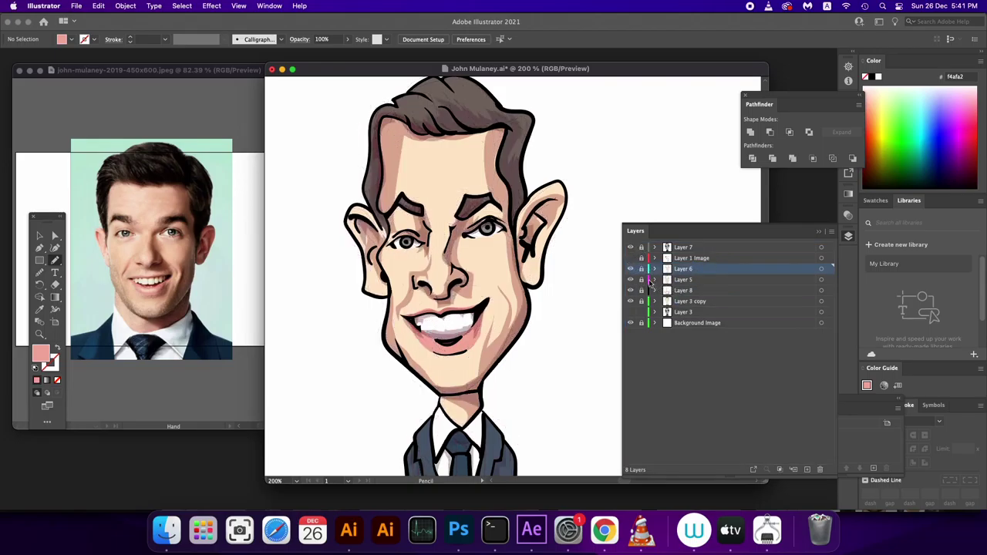
Recolour all Layer 5 line art to dark red #4c0606.
click(822, 280)
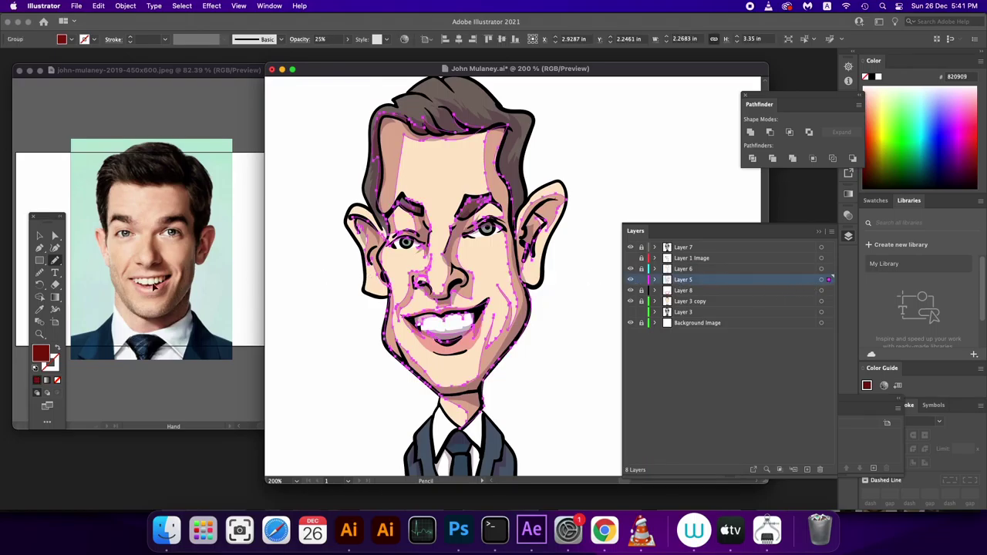
double_click(45, 353)
drag(426, 376, 450, 396)
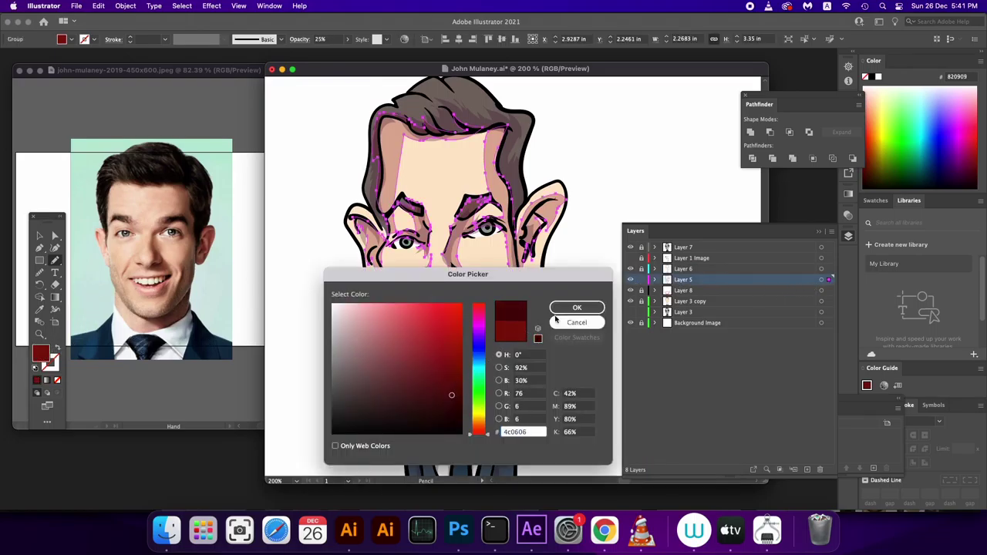
click(573, 307)
click(642, 280)
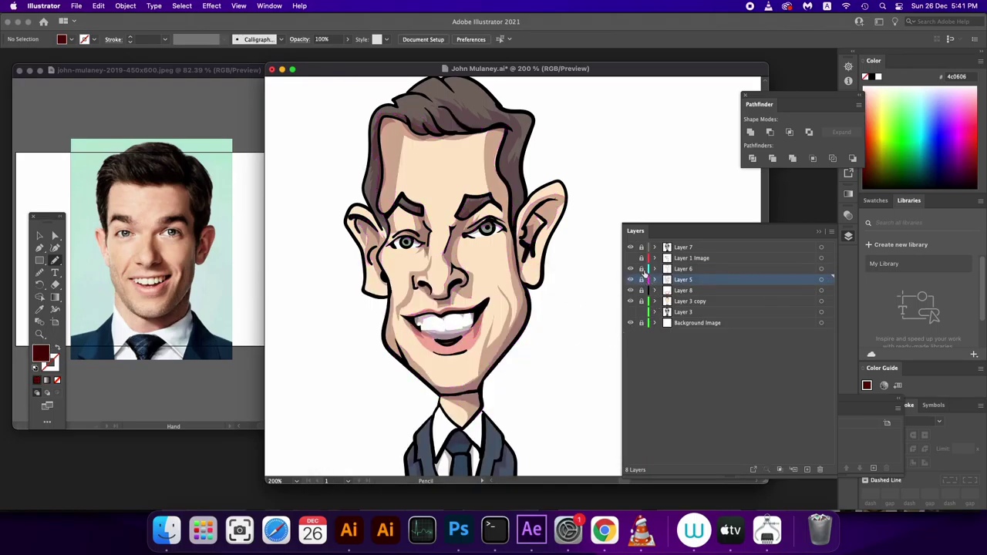
Recolour Layer 6 line art to burgundy #51071e and add a new Layer 9.
click(822, 268)
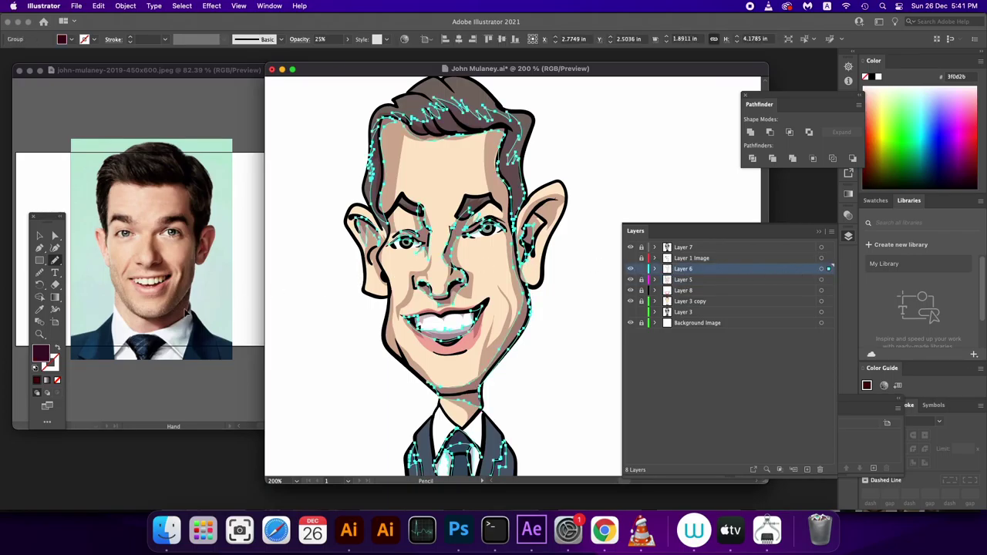
double_click(39, 355)
click(451, 393)
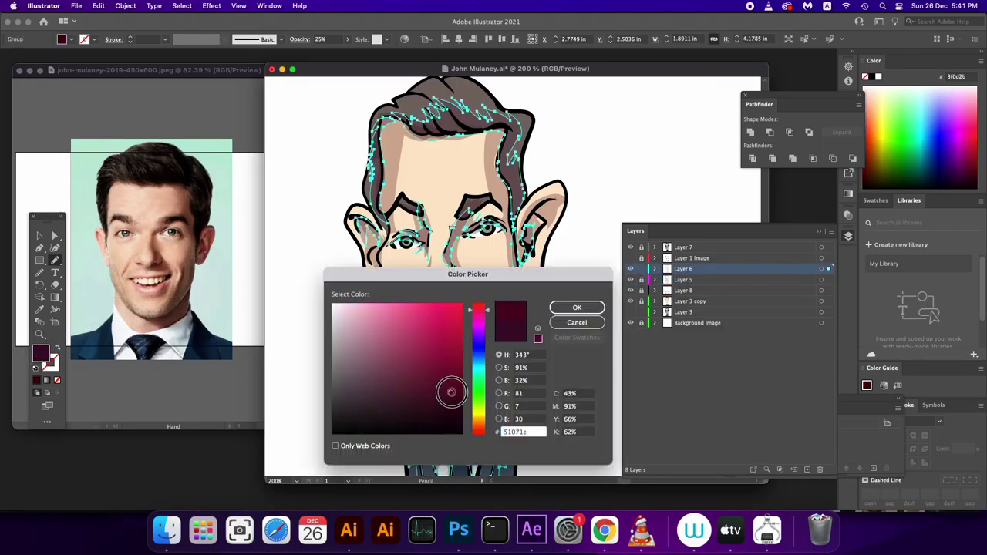
click(577, 307)
click(40, 238)
click(558, 385)
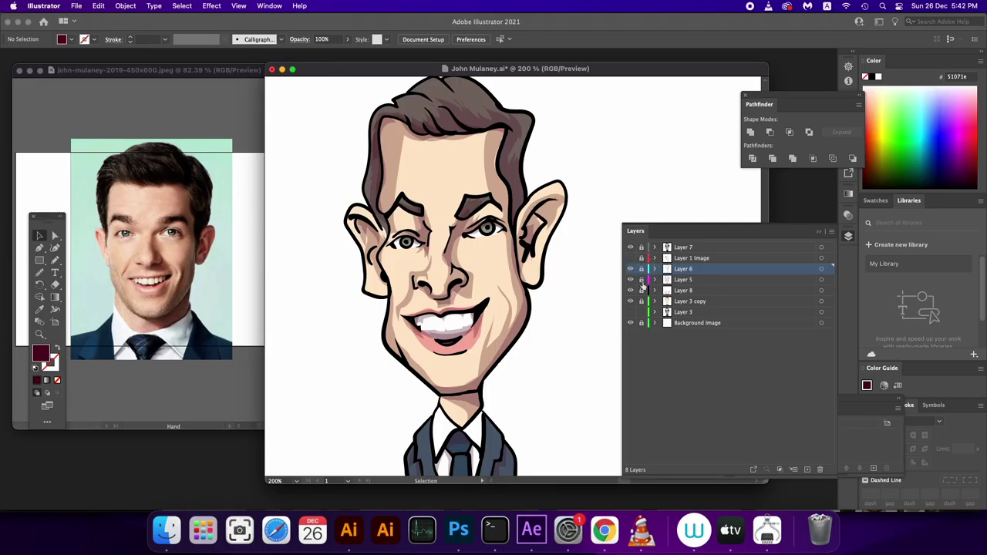
click(808, 469)
Pencil highlight shapes on the hair, forehead, nose, beside the left eye and both eyebrows.
key(n)
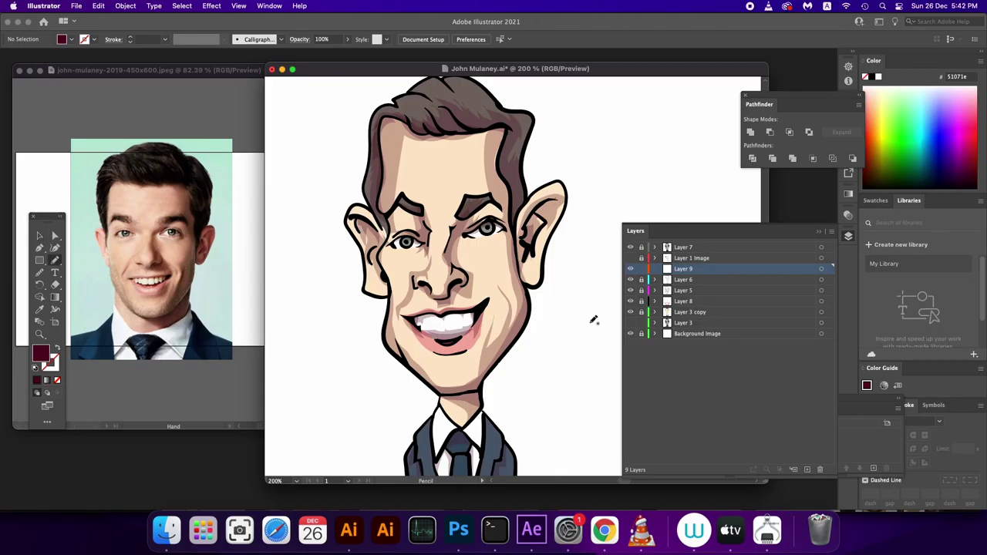
scroll(447, 185, up, 3)
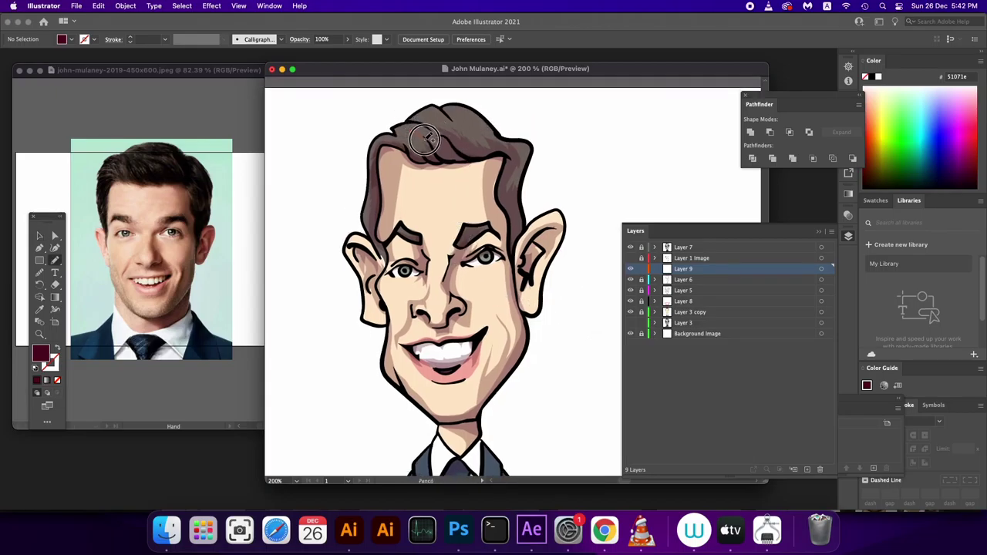
drag(424, 127, 421, 126)
drag(437, 194, 464, 202)
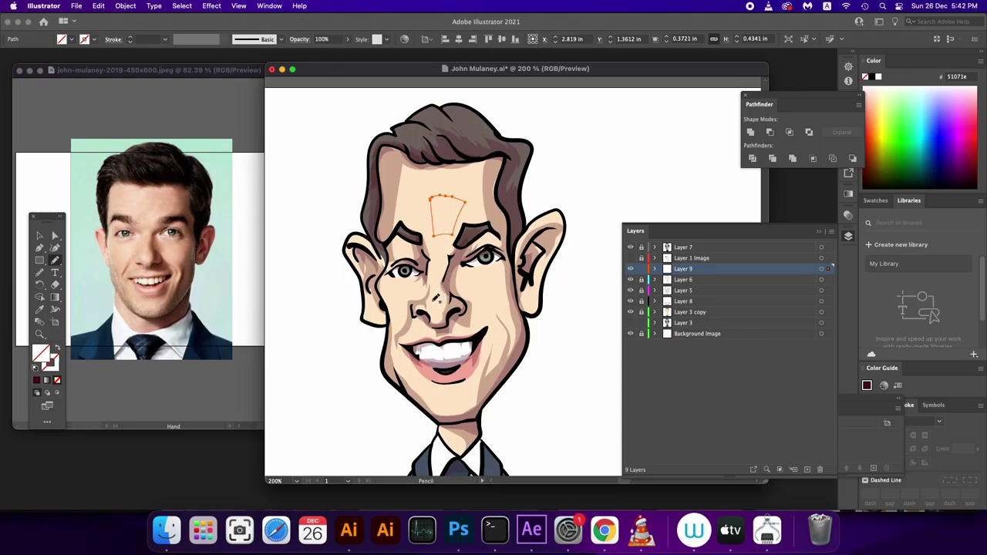
drag(438, 289, 439, 310)
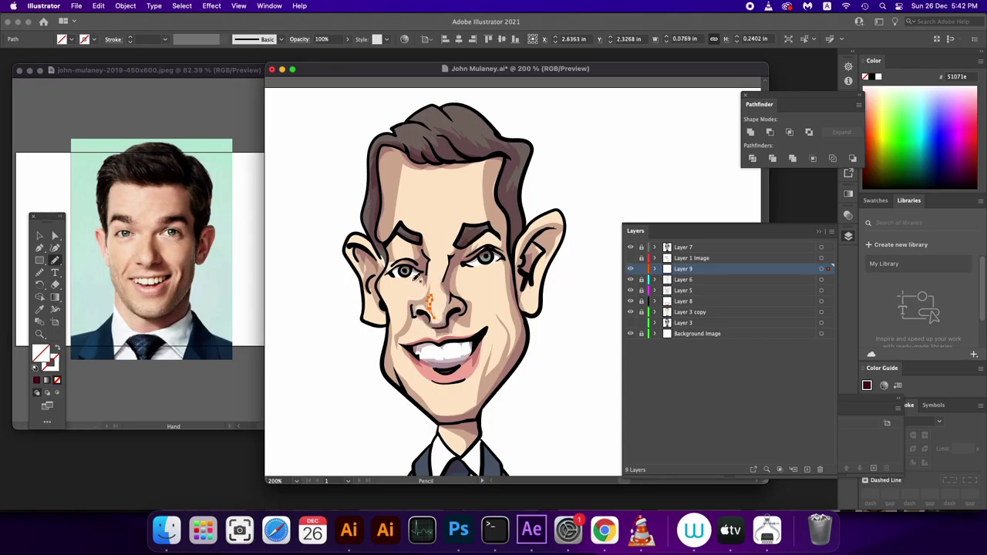
drag(402, 279, 414, 284)
drag(400, 238, 398, 255)
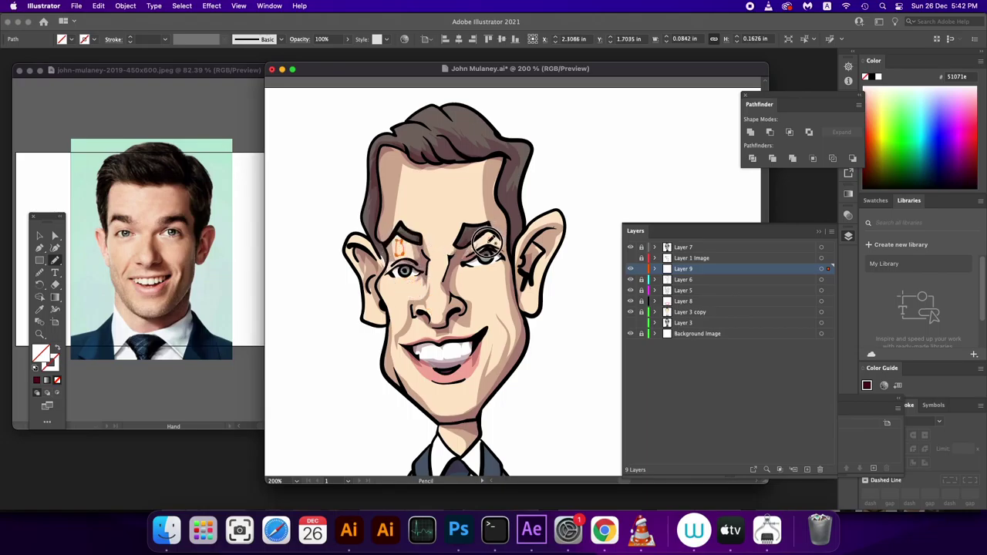
mouse_move(486, 245)
mouse_down()
mouse_move(492, 239)
mouse_move(498, 265)
mouse_move(486, 296)
mouse_up()
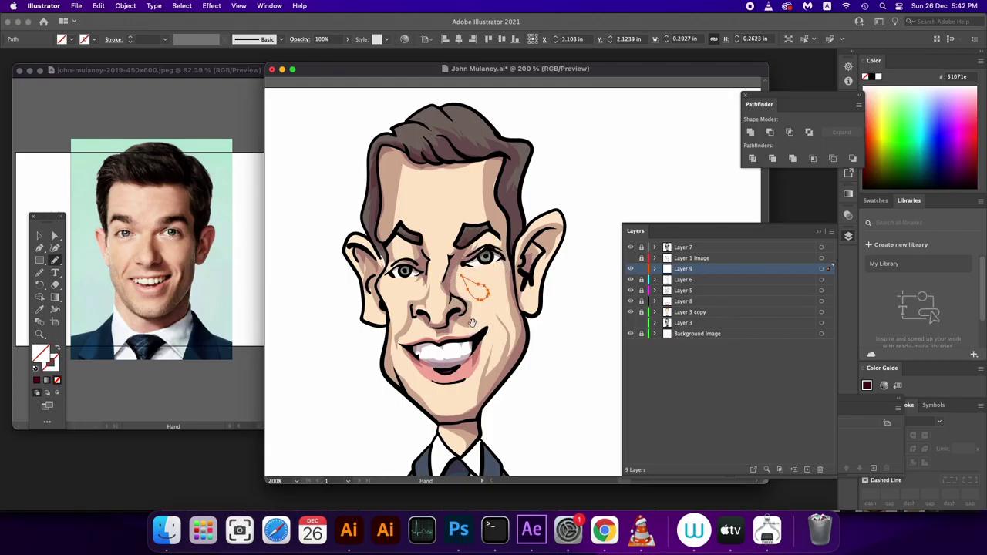
Add highlights along the lower lip, beside both ears and at the top-right of the hair.
scroll(472, 325, down, 3)
drag(464, 331, 458, 352)
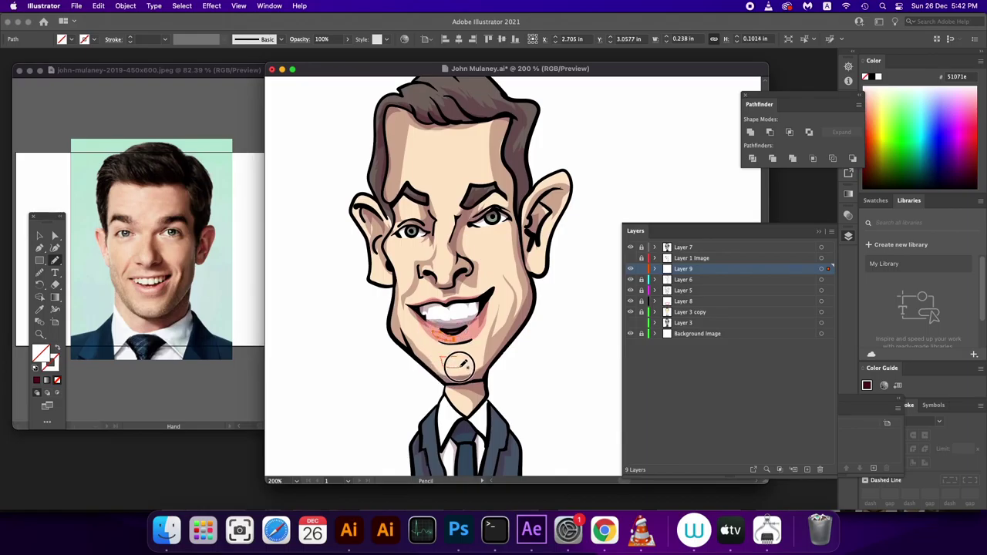
scroll(466, 327, up, 2)
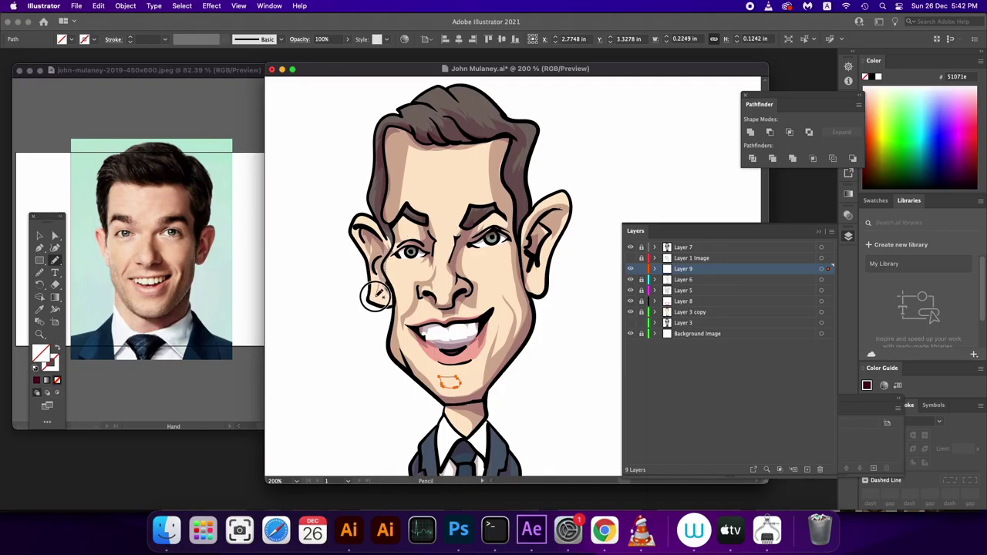
drag(378, 285, 381, 302)
mouse_move(462, 359)
mouse_down()
mouse_move(476, 246)
mouse_move(433, 320)
mouse_up()
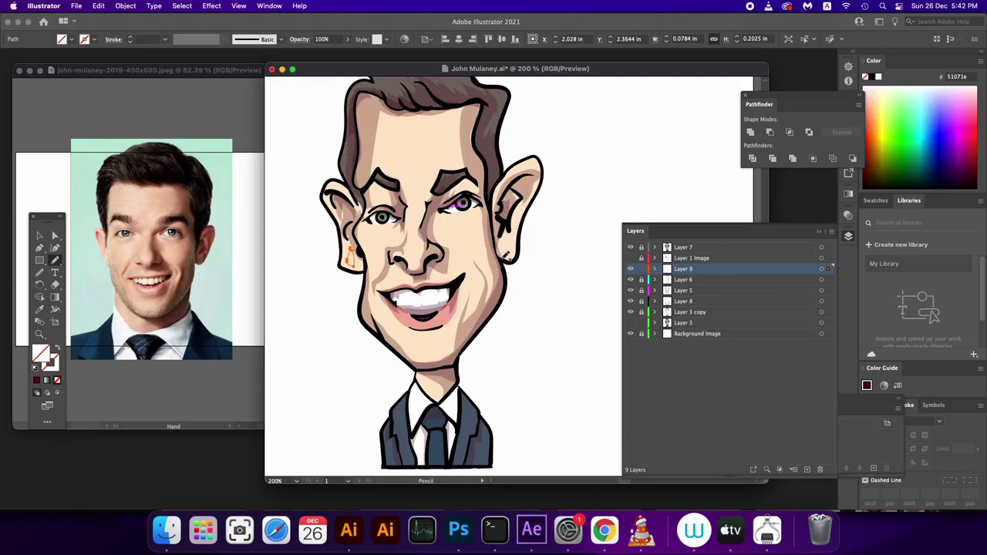
mouse_move(506, 232)
mouse_down()
mouse_move(506, 283)
mouse_move(523, 280)
mouse_up()
drag(499, 137, 506, 151)
Fill all Layer 9 highlights white, group them, and lower their opacity to about 35%.
click(822, 268)
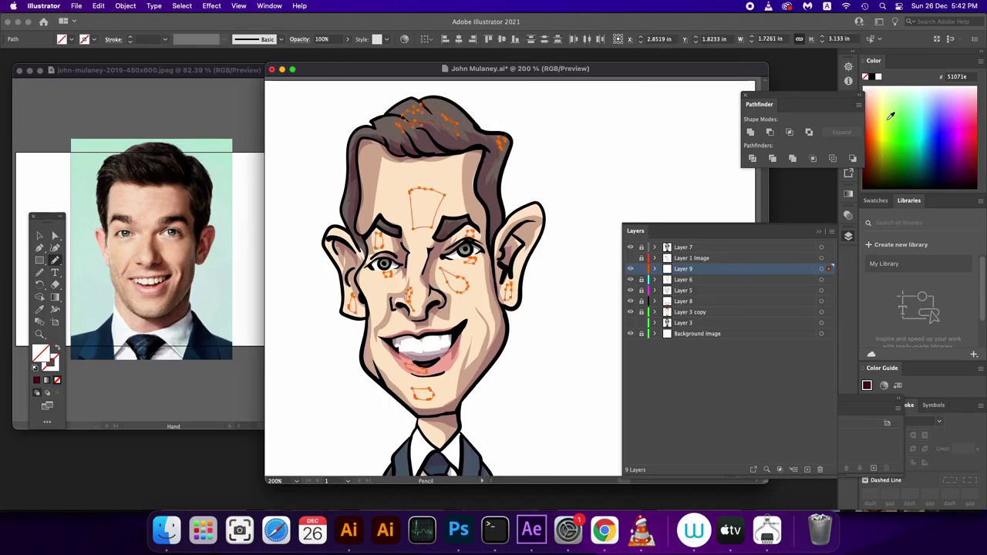
click(877, 79)
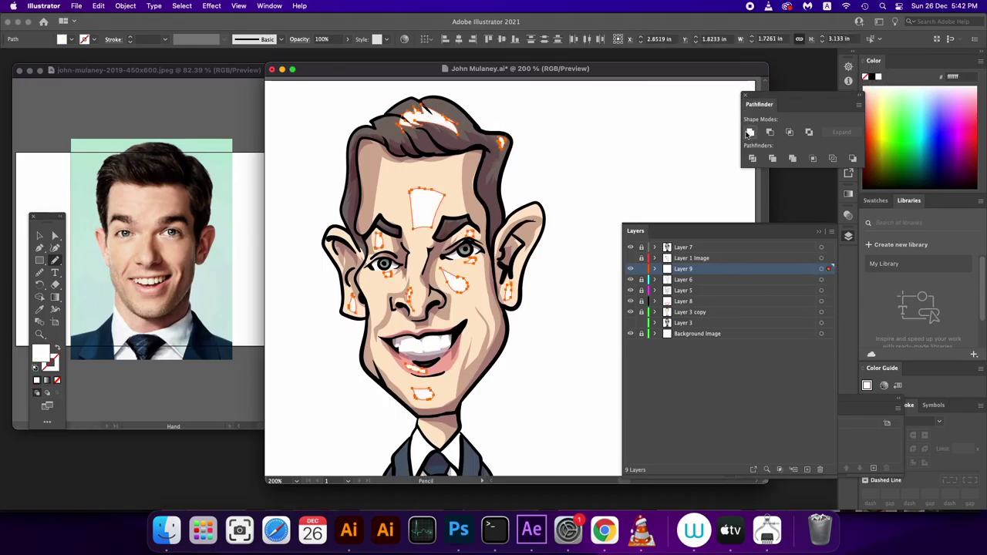
click(749, 133)
click(347, 40)
drag(350, 54, 320, 56)
Clear the selection, scroll the artboard, and make Layer 7 active.
click(39, 236)
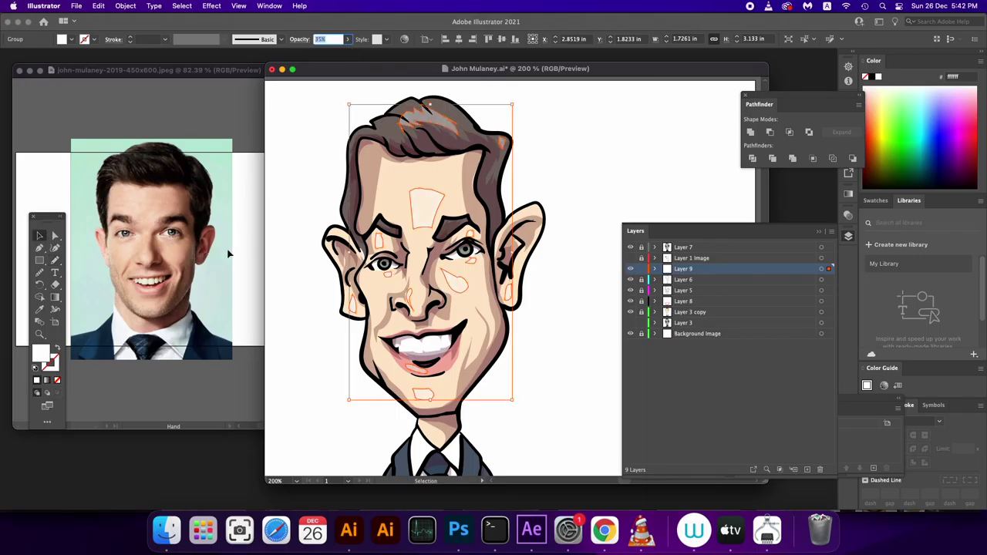
click(302, 311)
scroll(324, 293, down, 2)
scroll(337, 276, down, 1)
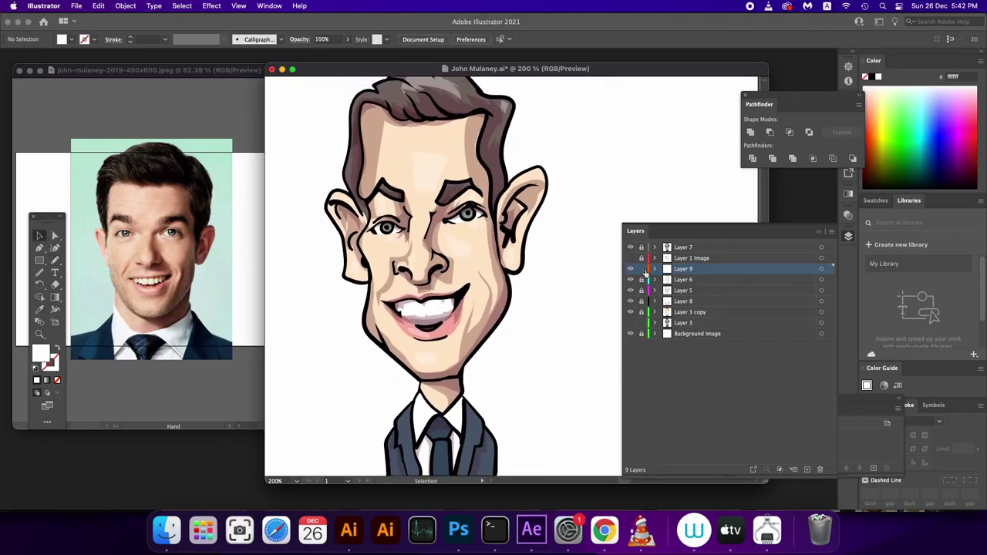
click(705, 249)
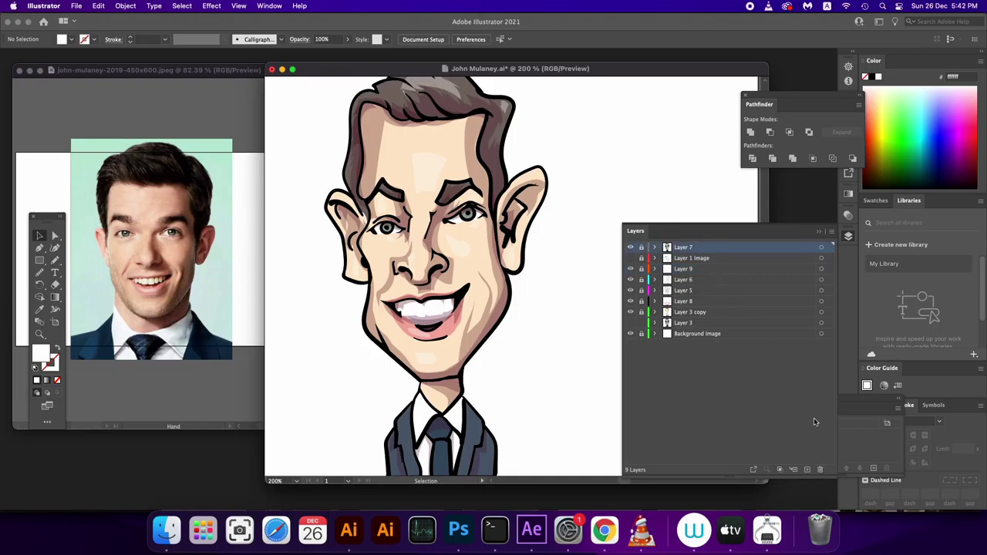
Create Layer 10 and paint a small white Paintbrush stroke beside the right eye.
click(808, 469)
key(b)
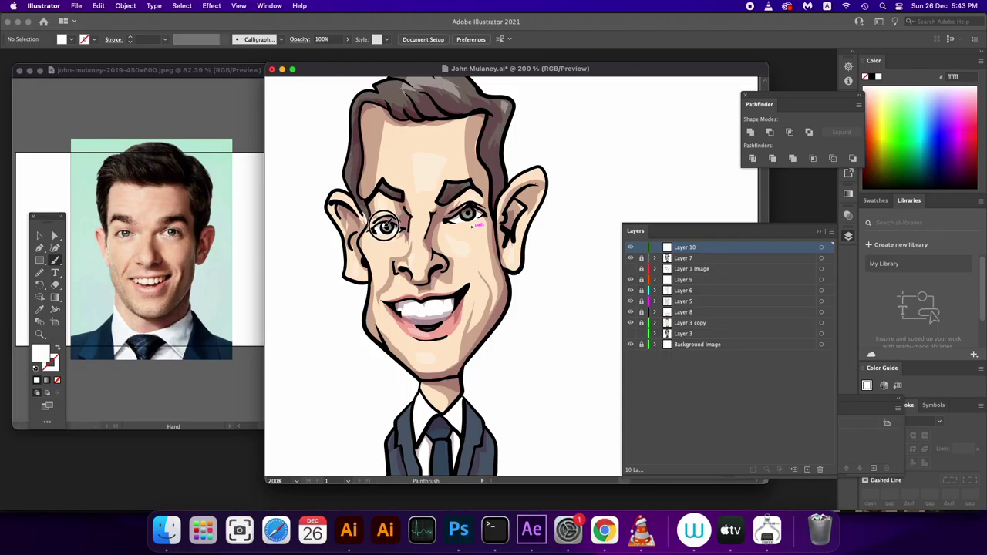
key(shift+x)
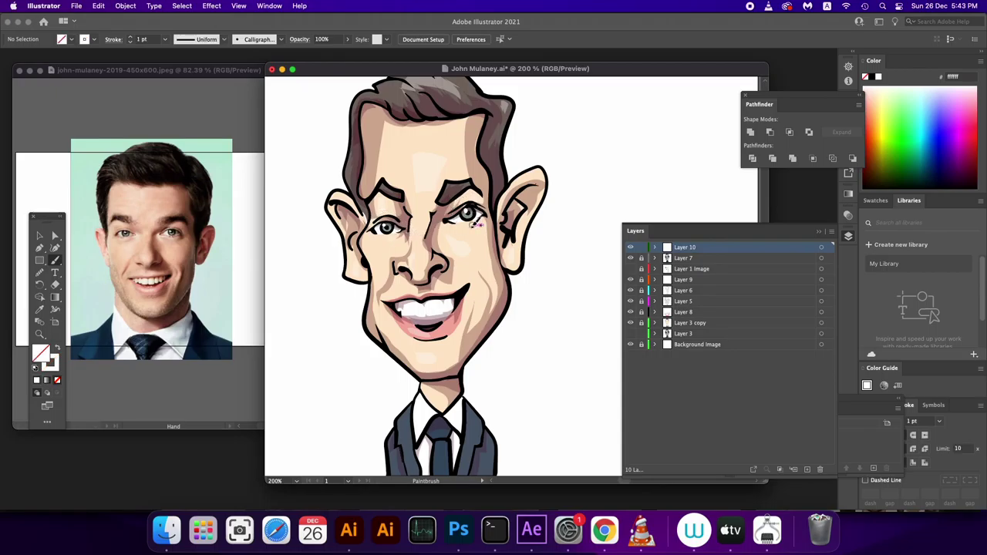
key(super)
key(shift+x)
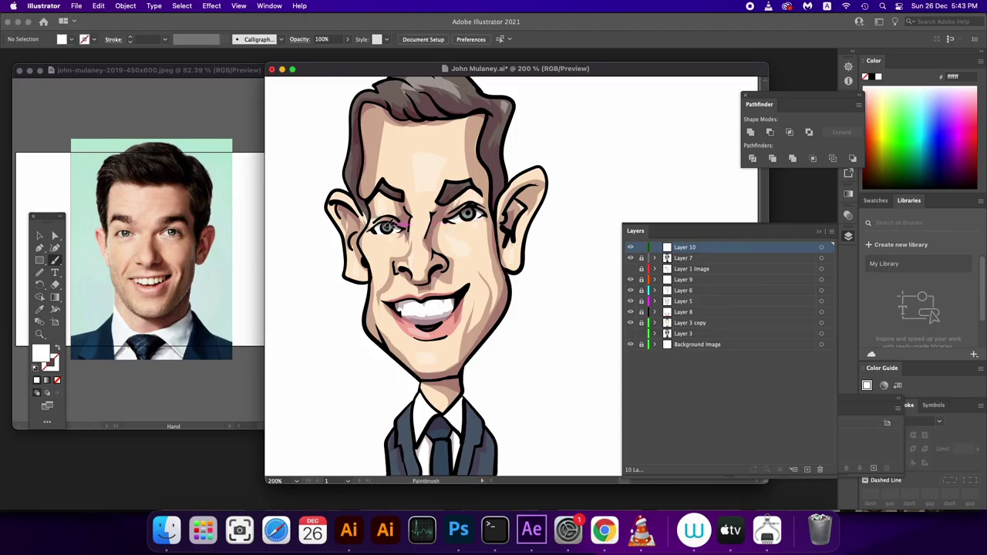
key(shift+x)
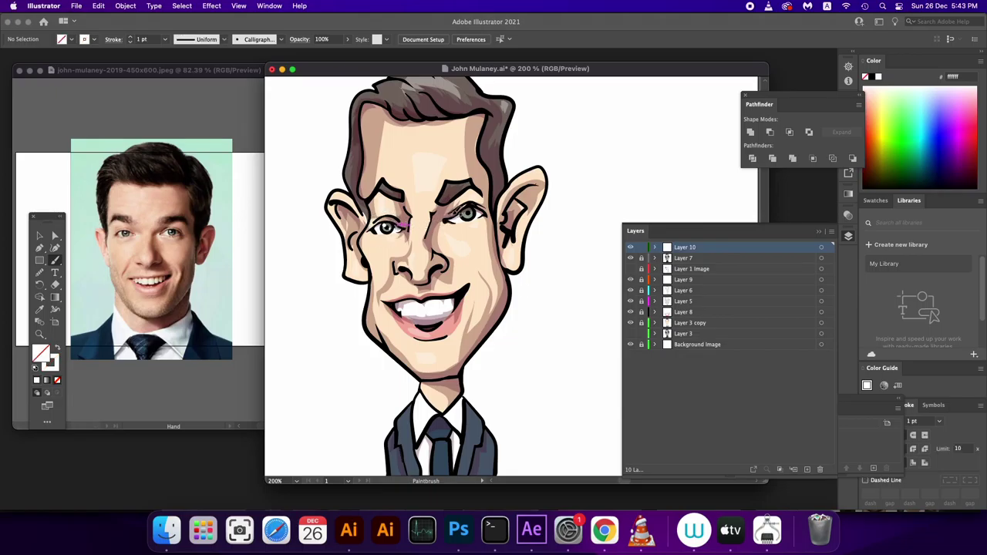
drag(472, 208, 484, 213)
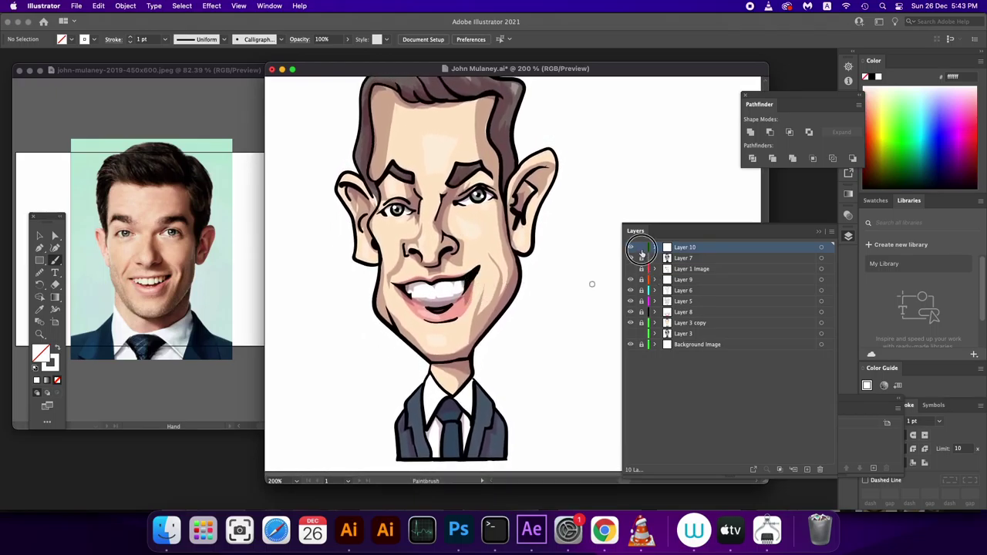
click(754, 259)
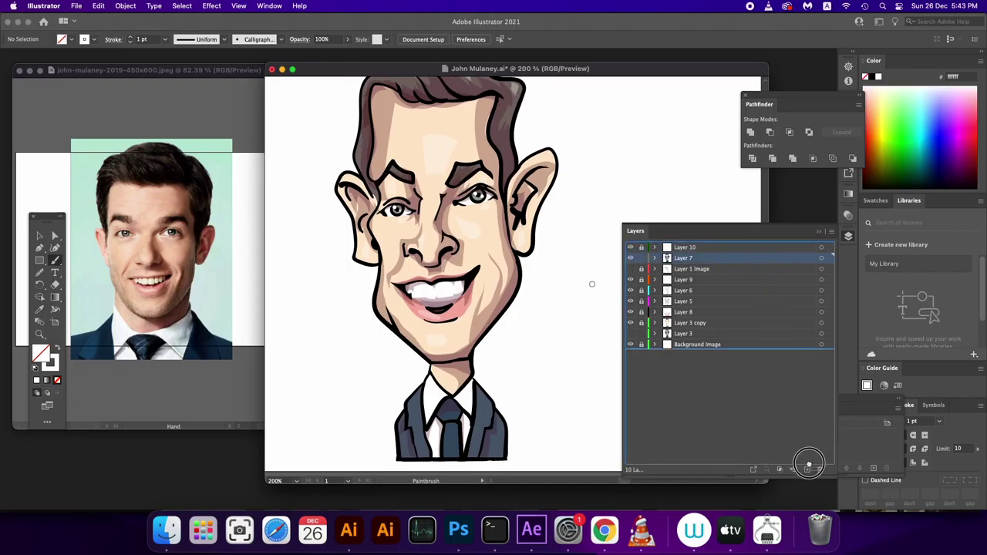
Duplicate Layer 7 and give all Layer 7 copy line art a dark reddish fill.
drag(757, 261, 807, 469)
click(822, 257)
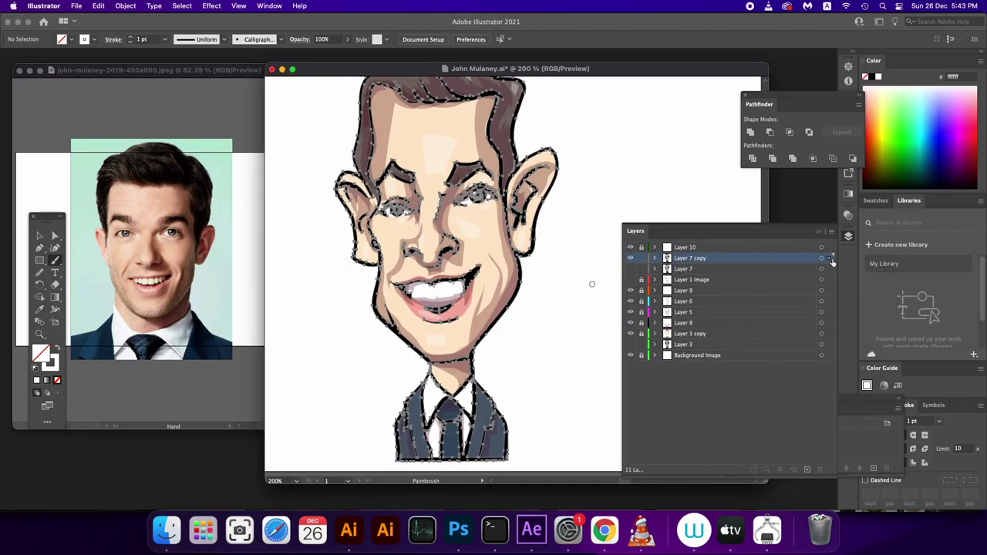
double_click(42, 352)
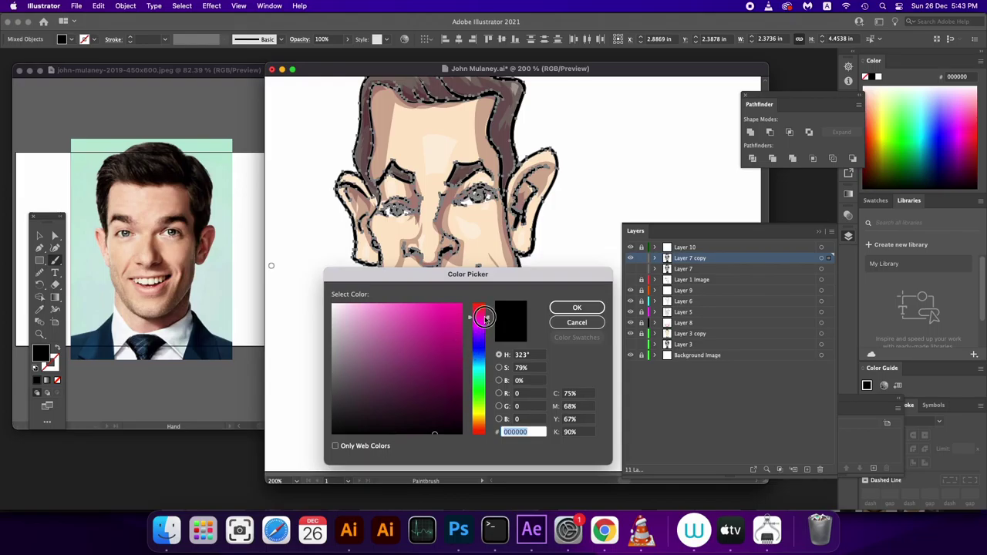
drag(479, 319, 479, 309)
click(392, 399)
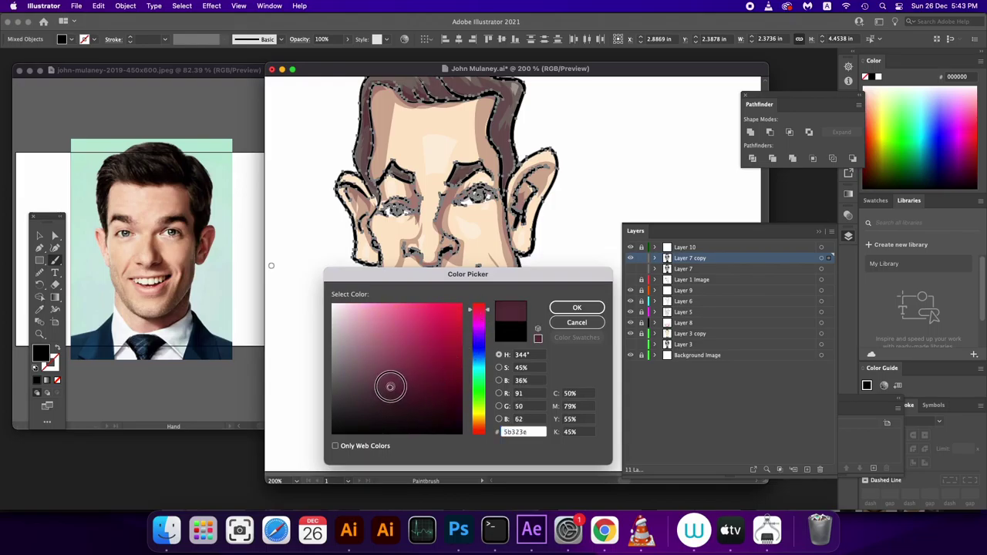
drag(393, 399, 387, 387)
click(577, 307)
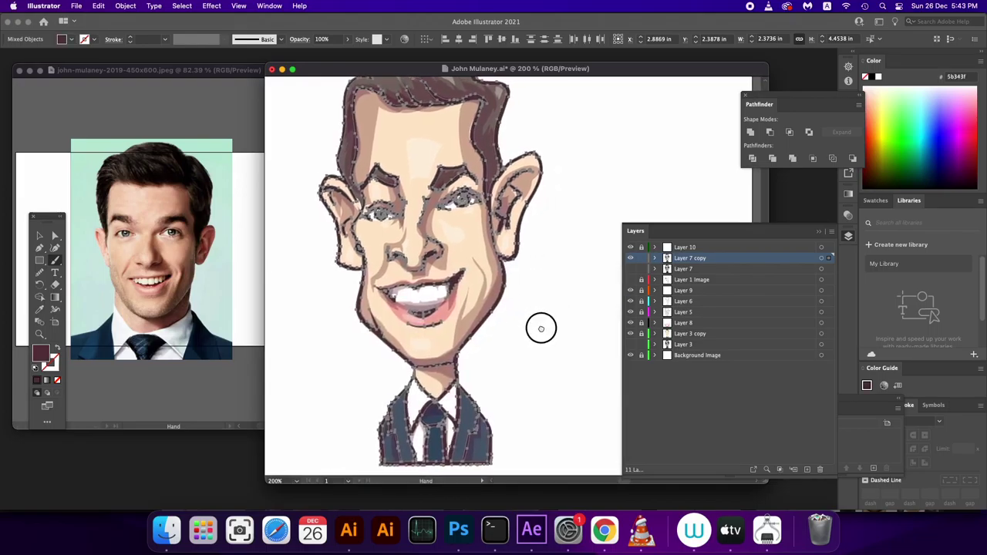
Darken the outline colour to maroon #473539, deselect, and zoom out to 150%.
double_click(42, 352)
drag(388, 393, 363, 398)
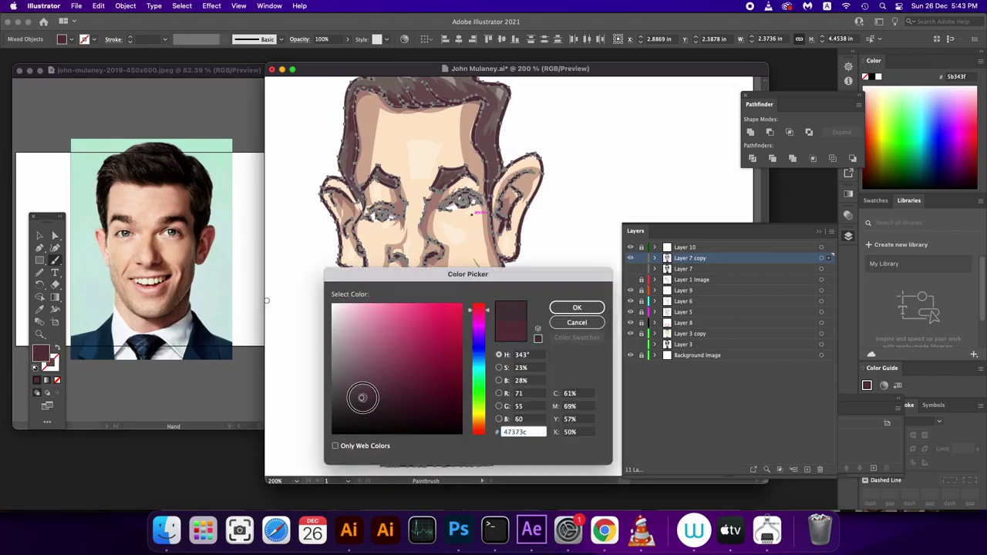
click(577, 308)
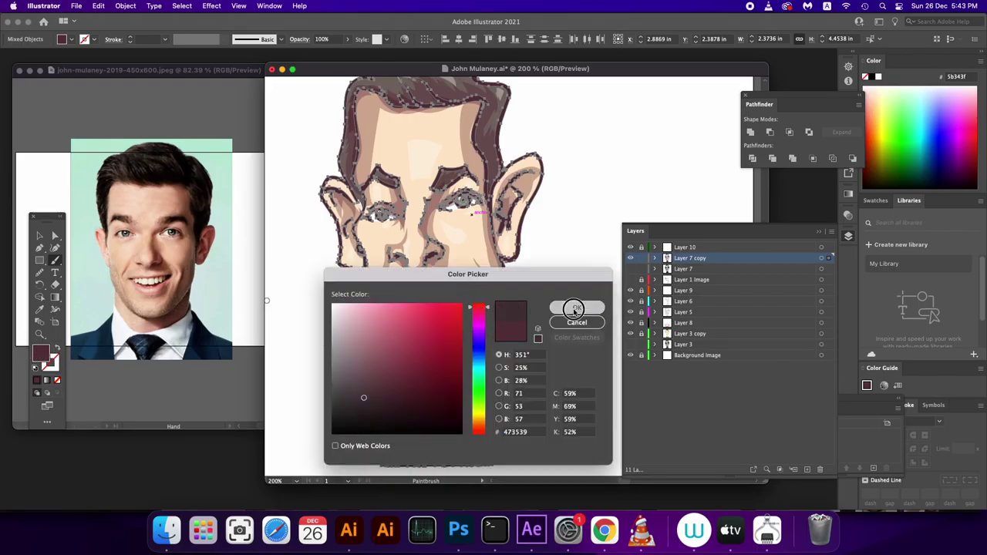
key(super+shift+a)
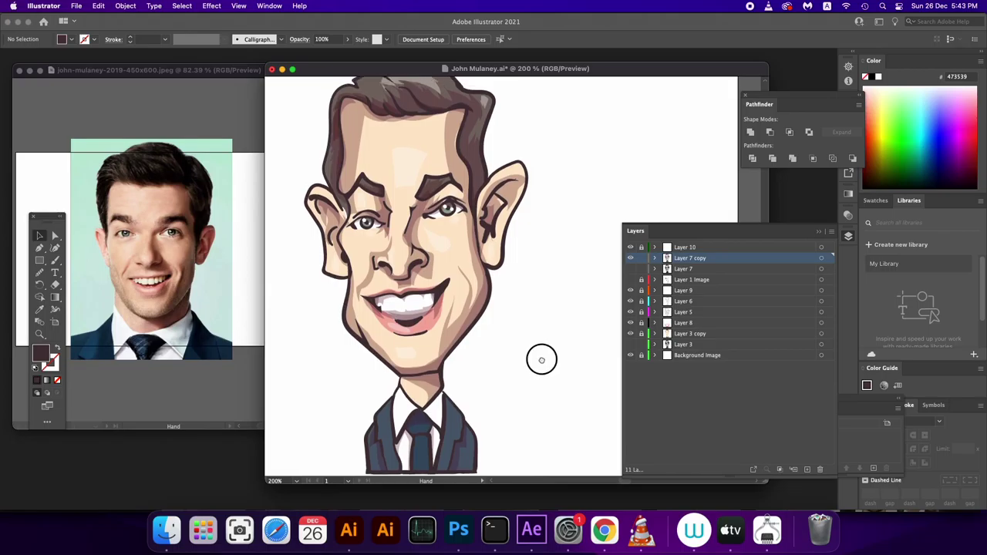
mouse_move(533, 353)
mouse_down()
mouse_move(538, 369)
mouse_move(556, 328)
mouse_up()
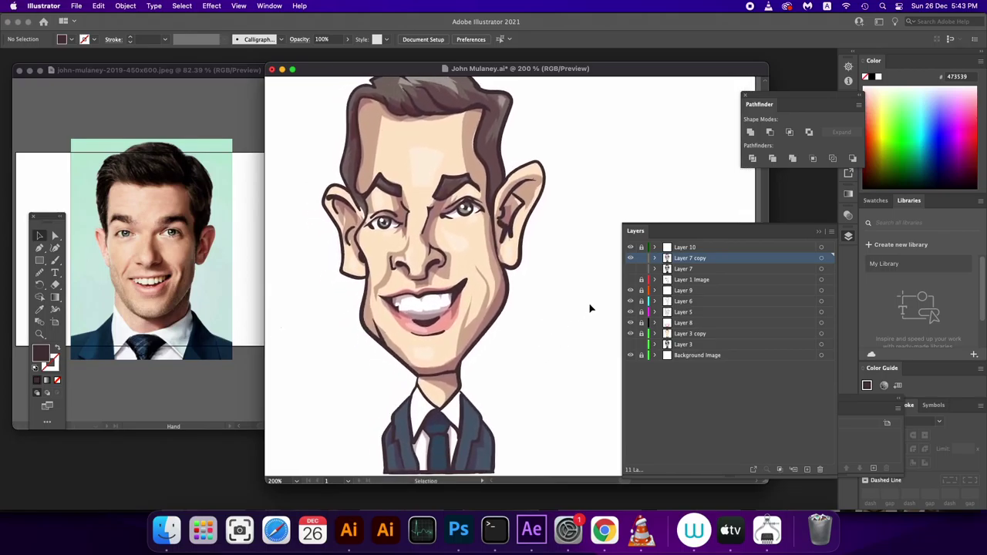
key(super+minus)
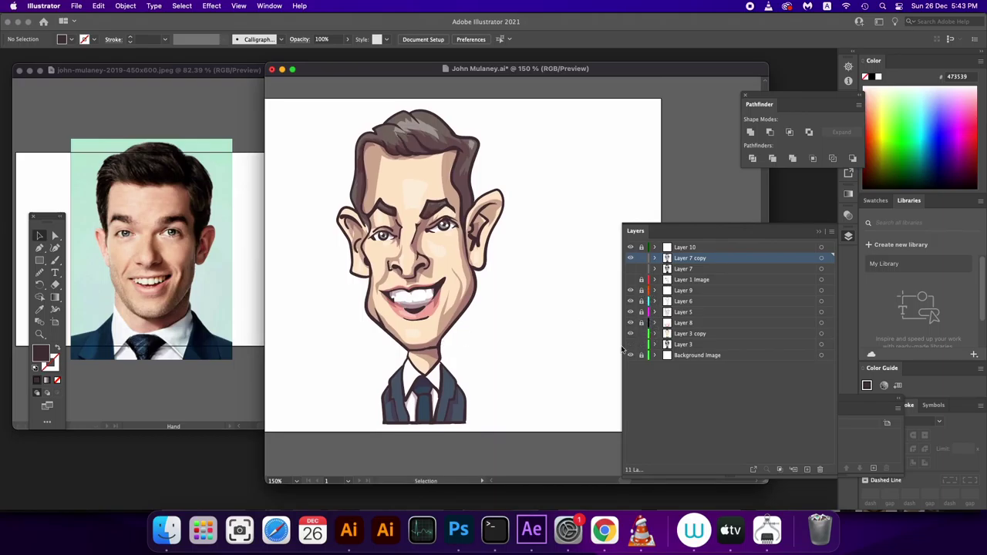
Select the face and both ears inside the face group and recolour them pink #fcd2c5.
double_click(427, 345)
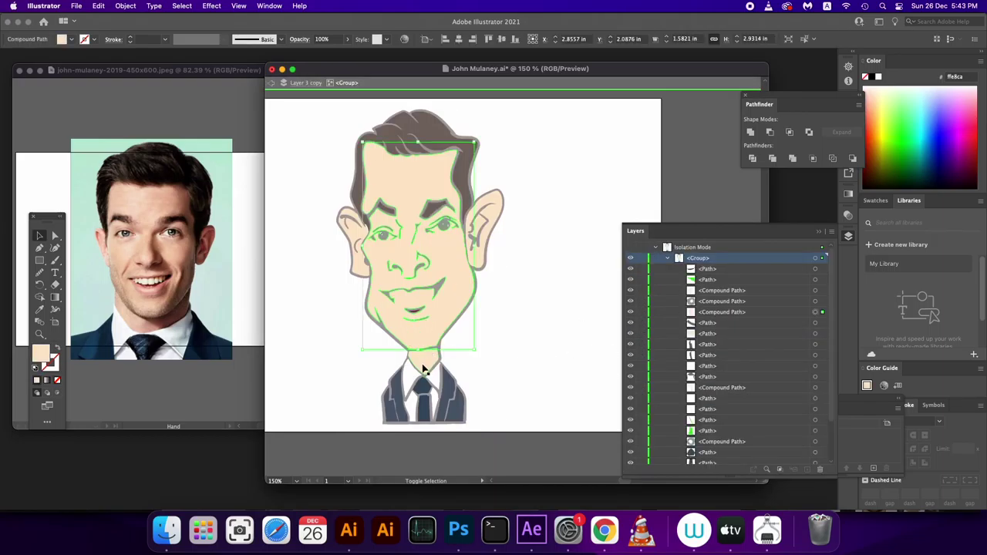
shift+click(485, 267)
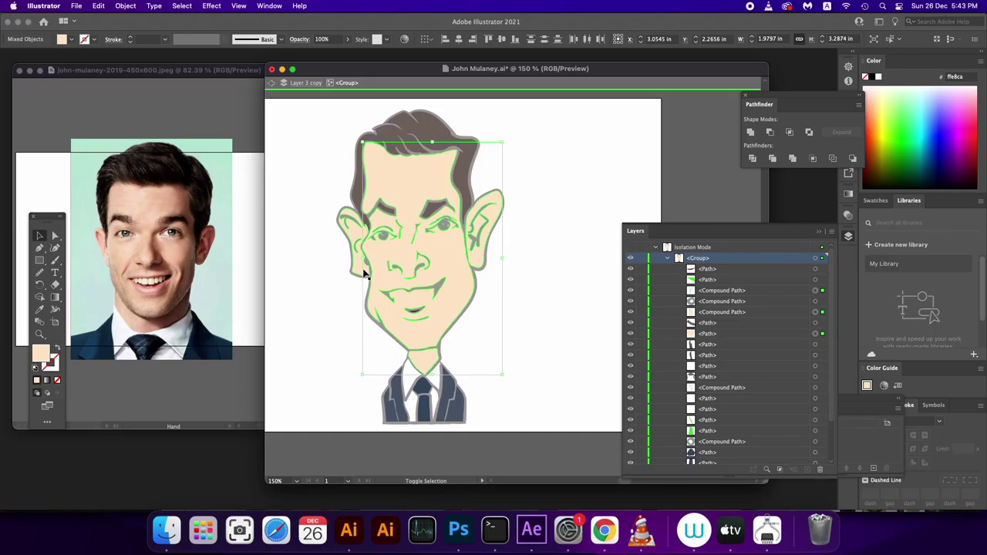
shift+click(364, 274)
double_click(40, 353)
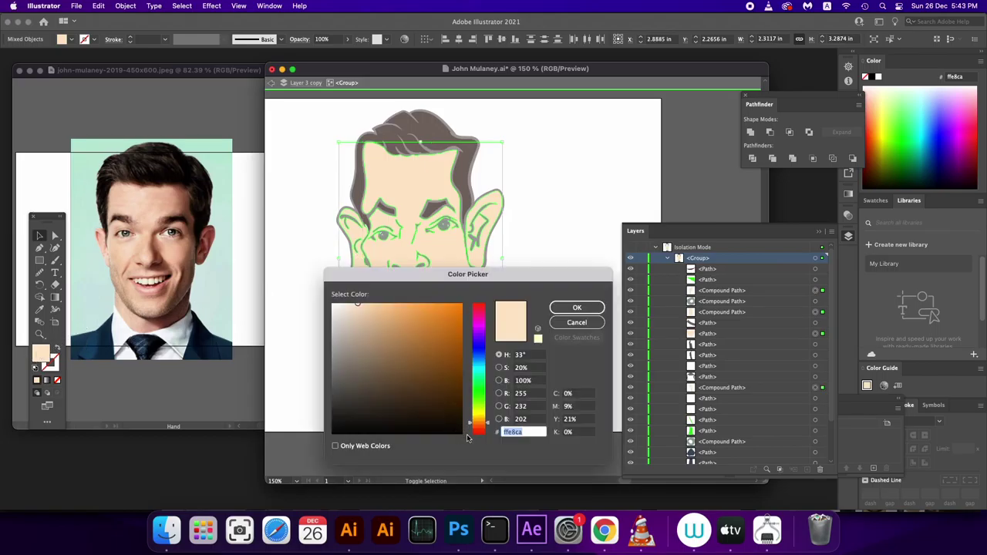
drag(478, 423, 477, 429)
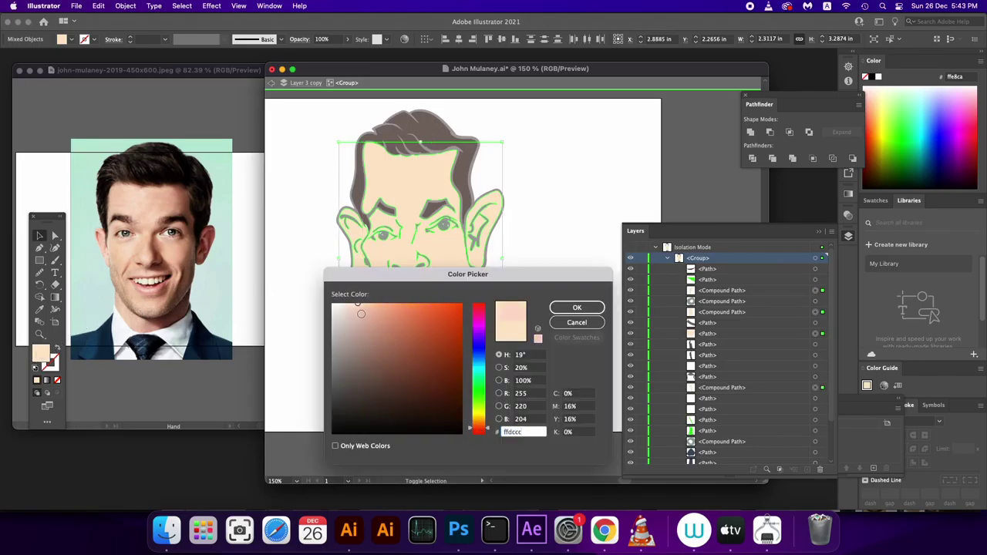
drag(361, 313, 352, 307)
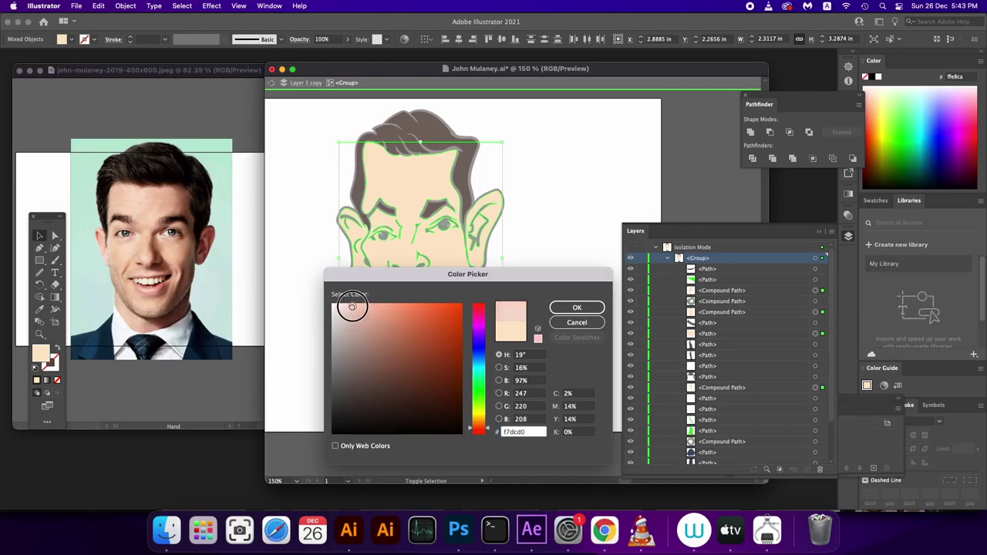
click(479, 425)
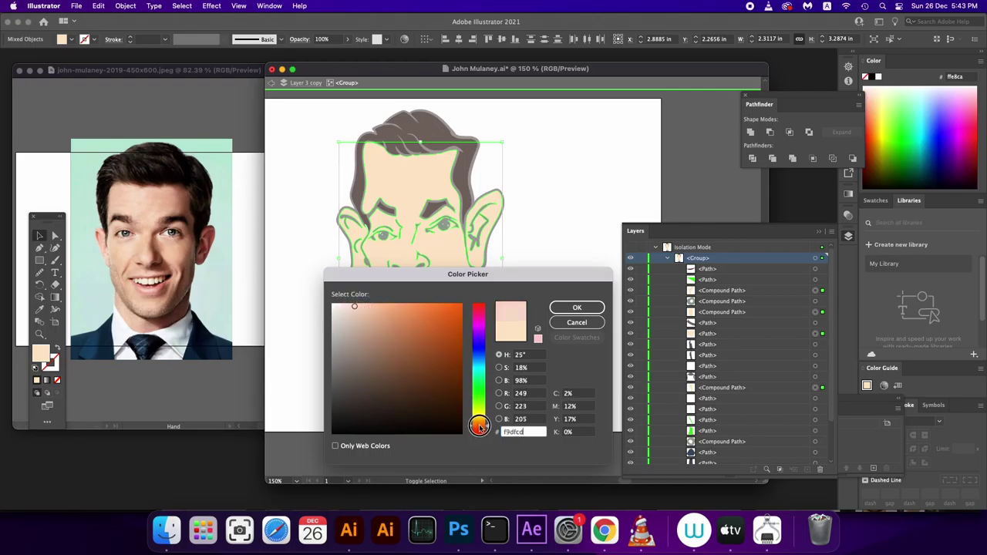
drag(479, 425, 479, 429)
click(359, 305)
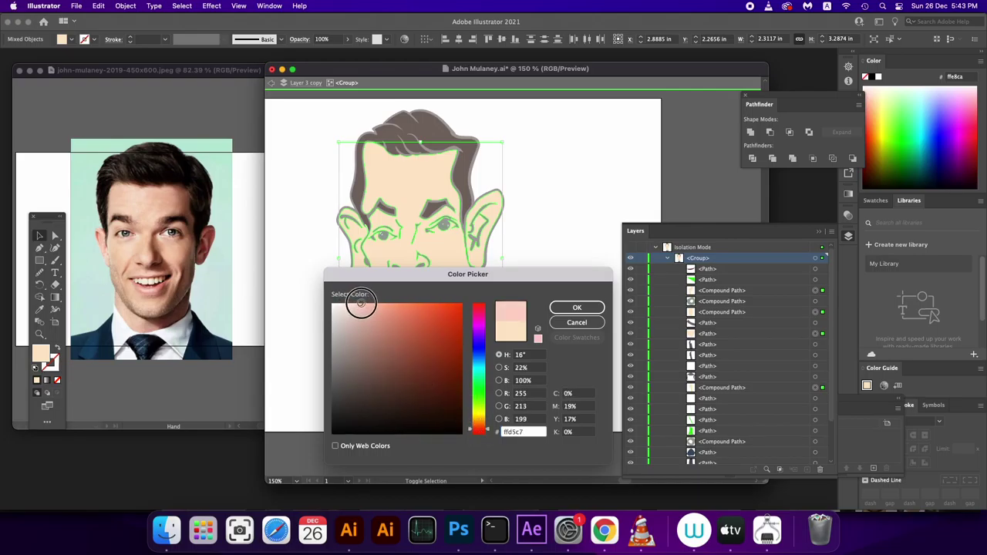
click(574, 308)
Refine the skin colour to warm peach #f4d8c1 and exit the face group.
double_click(42, 353)
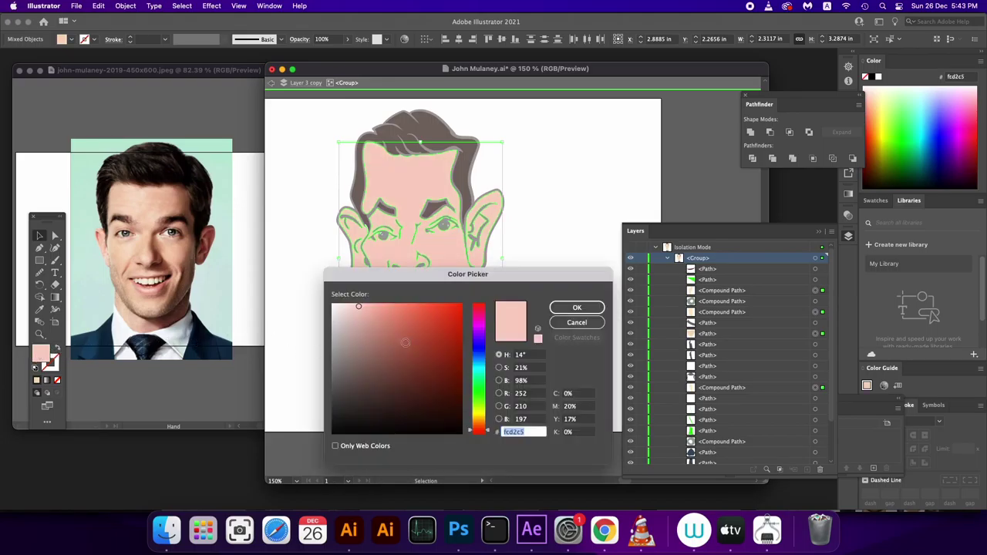
drag(479, 430, 479, 426)
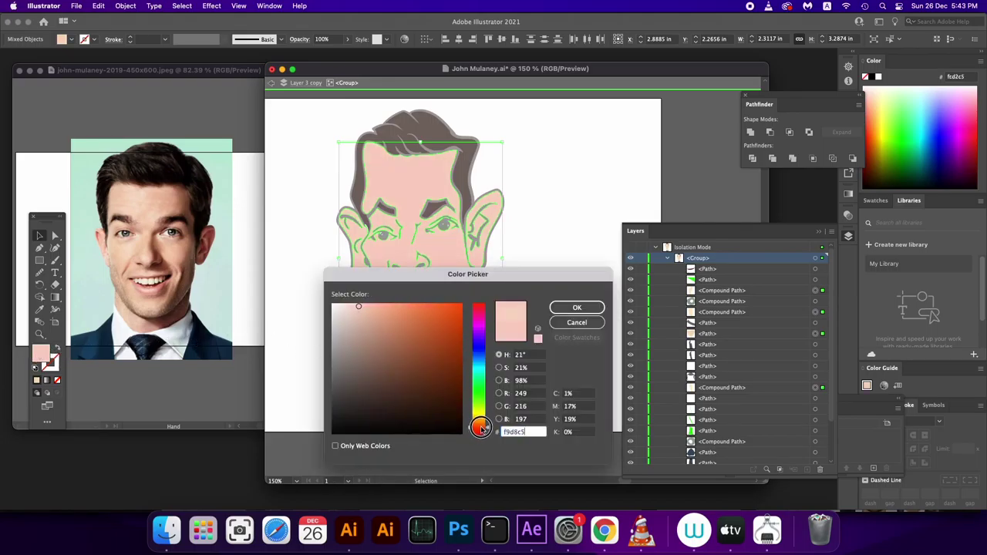
click(576, 308)
double_click(561, 348)
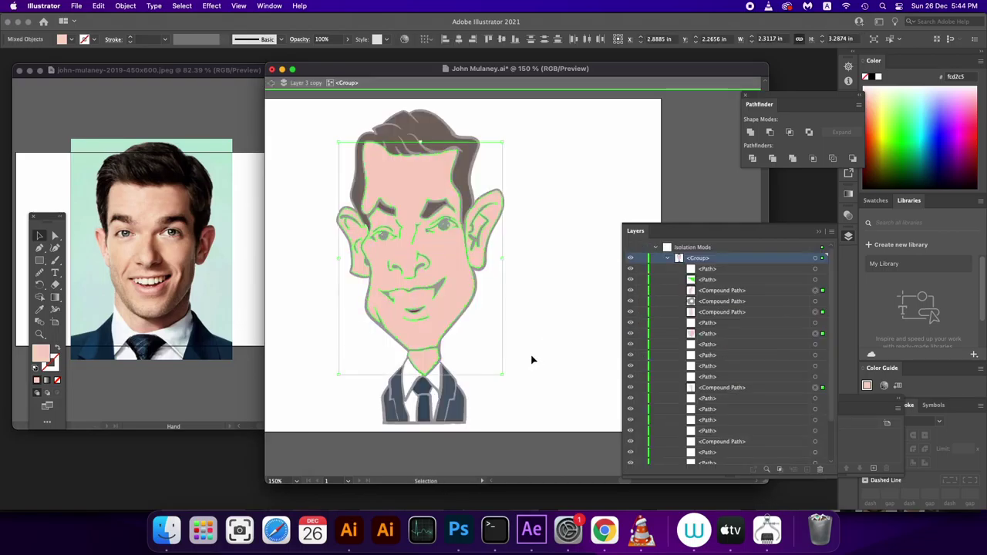
double_click(40, 353)
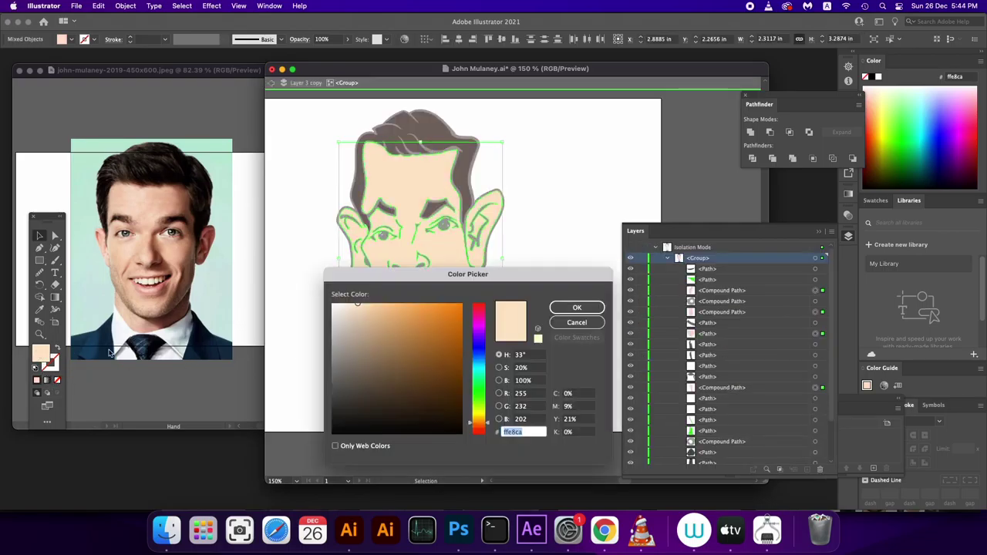
click(478, 426)
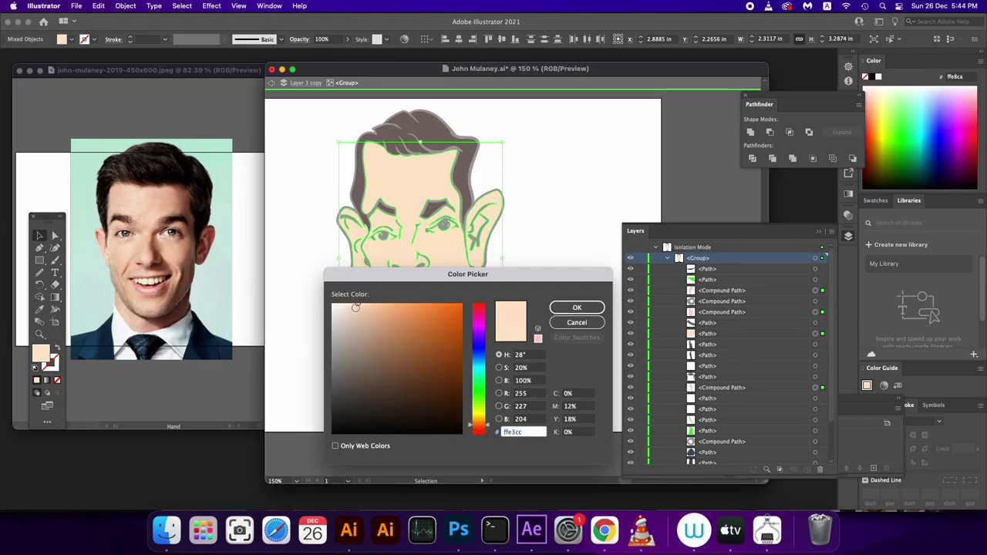
click(359, 308)
click(575, 308)
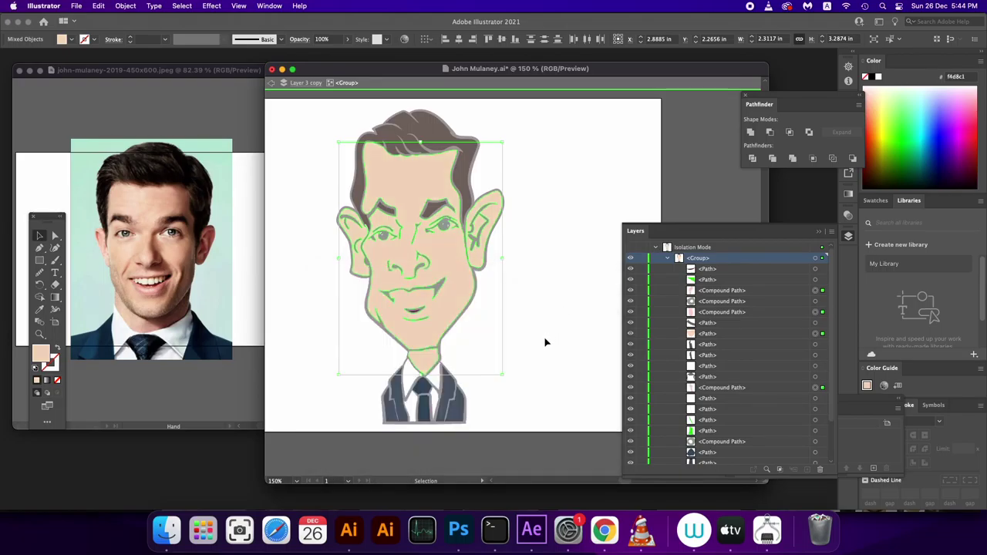
double_click(545, 342)
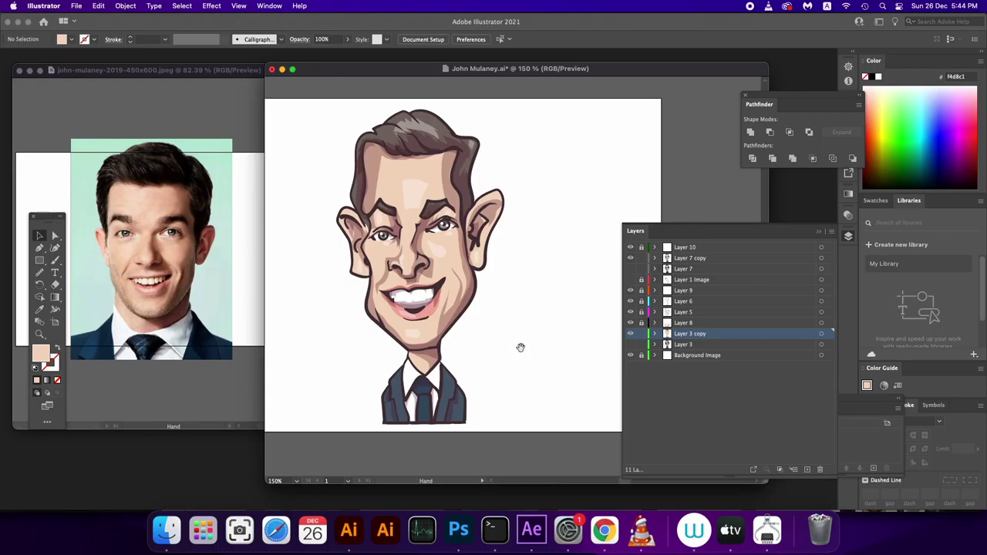
drag(521, 347, 521, 361)
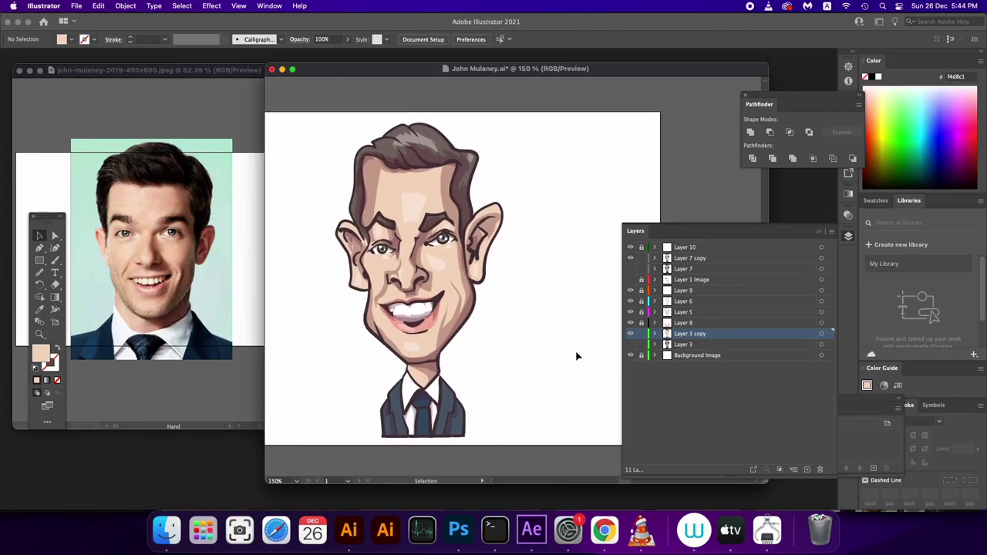
Apply a gradient fill to the face and edit its colour stops toward pink.
double_click(451, 306)
click(849, 195)
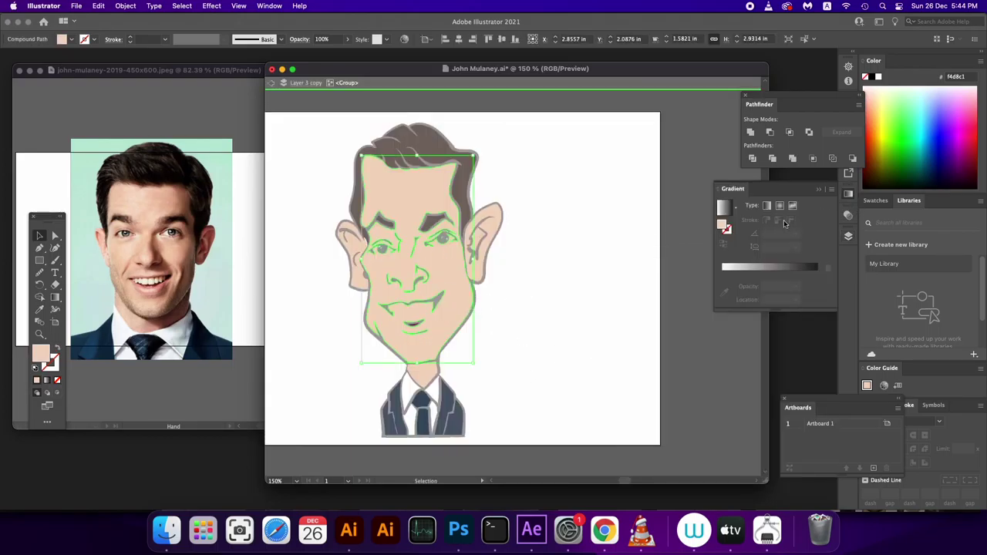
click(721, 224)
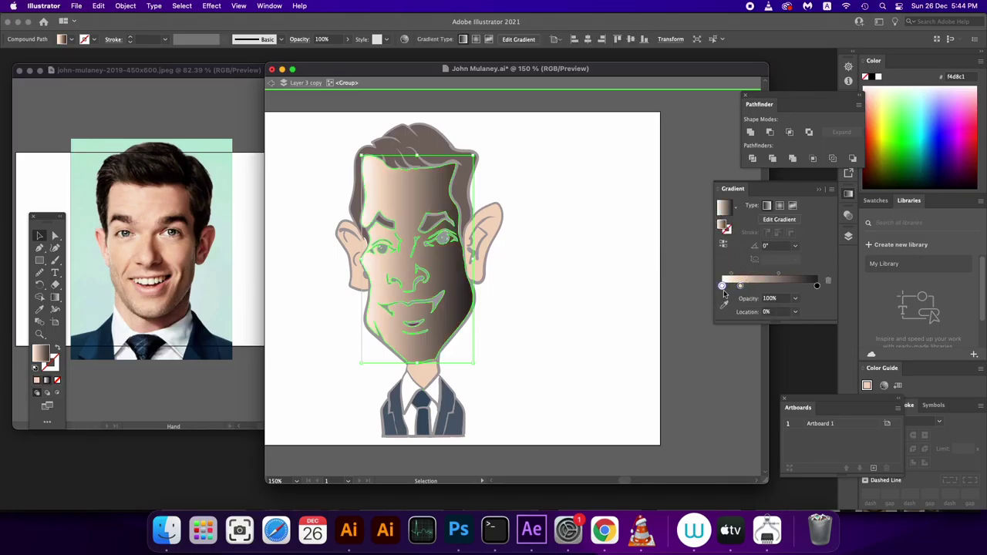
click(722, 286)
drag(890, 155, 875, 149)
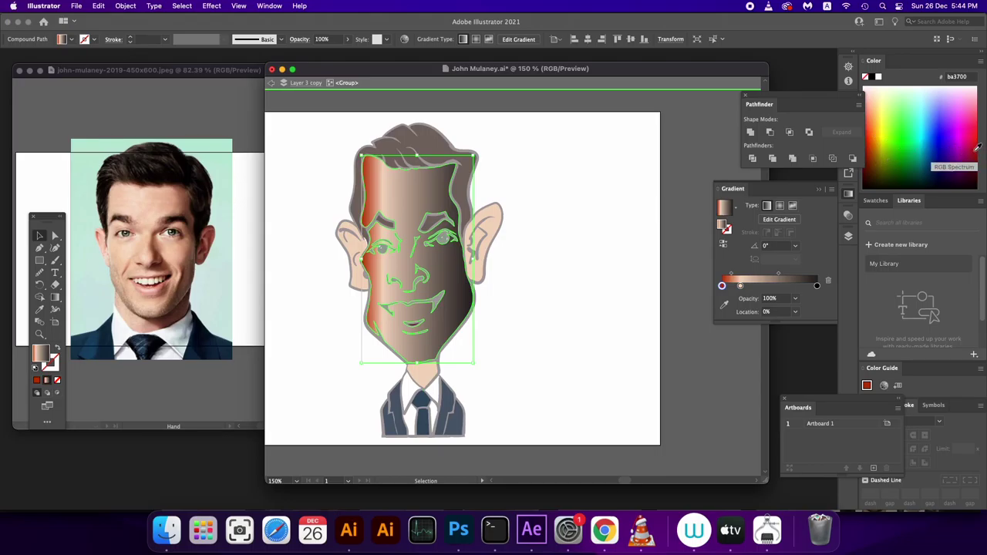
click(976, 148)
drag(817, 286, 807, 314)
drag(739, 286, 817, 287)
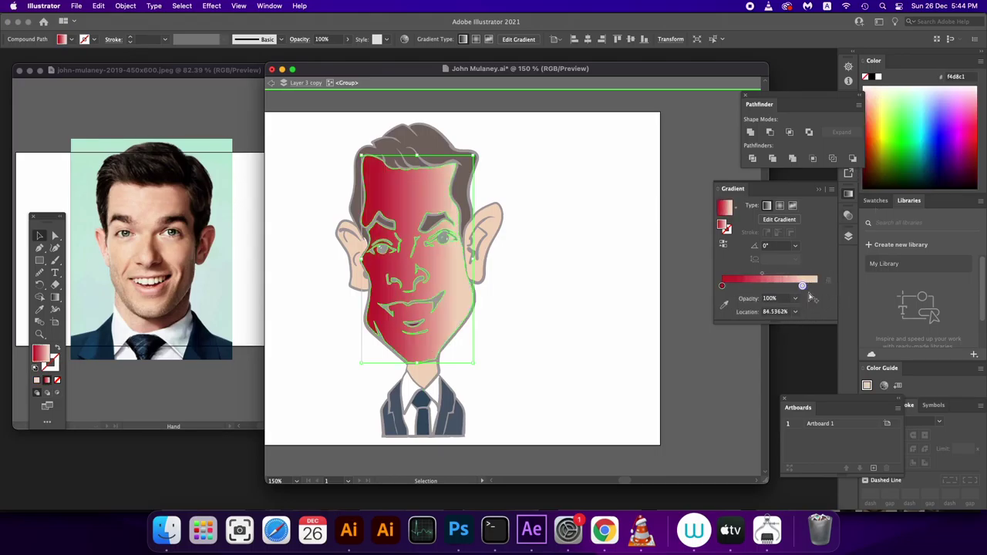
click(789, 285)
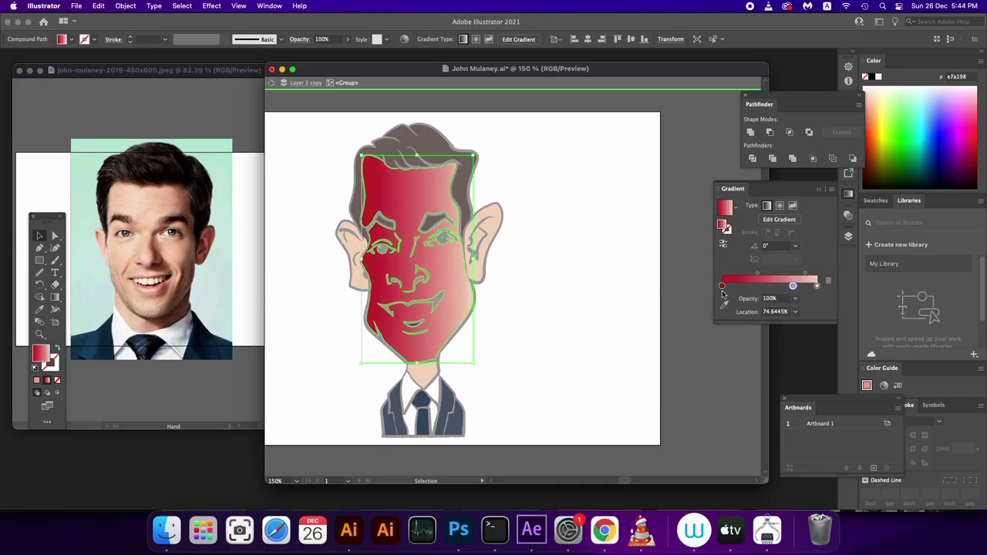
mouse_move(721, 286)
mouse_down()
mouse_move(745, 300)
mouse_move(722, 287)
mouse_up()
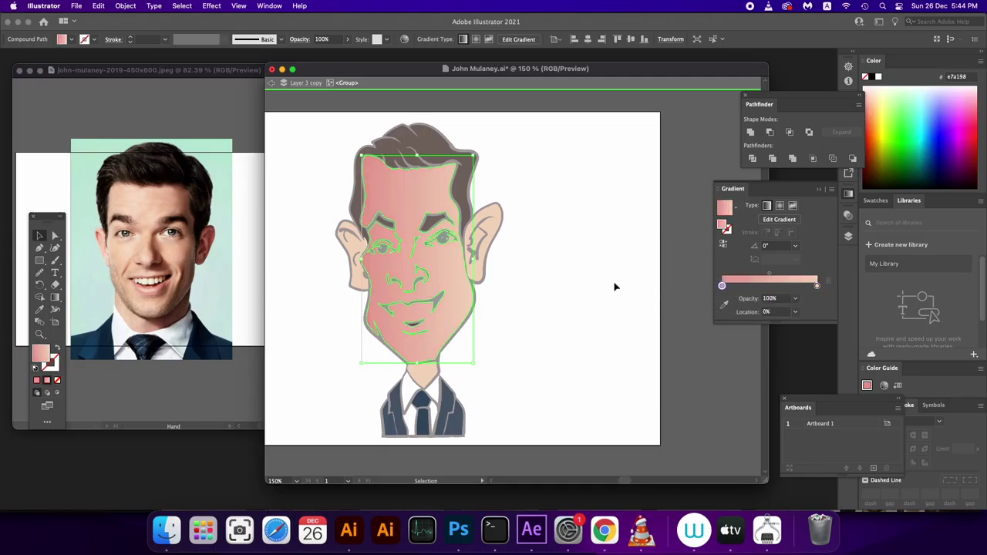
Make the blush radial, centre it on the cheek, and set salmon #f2a07c stops.
click(780, 206)
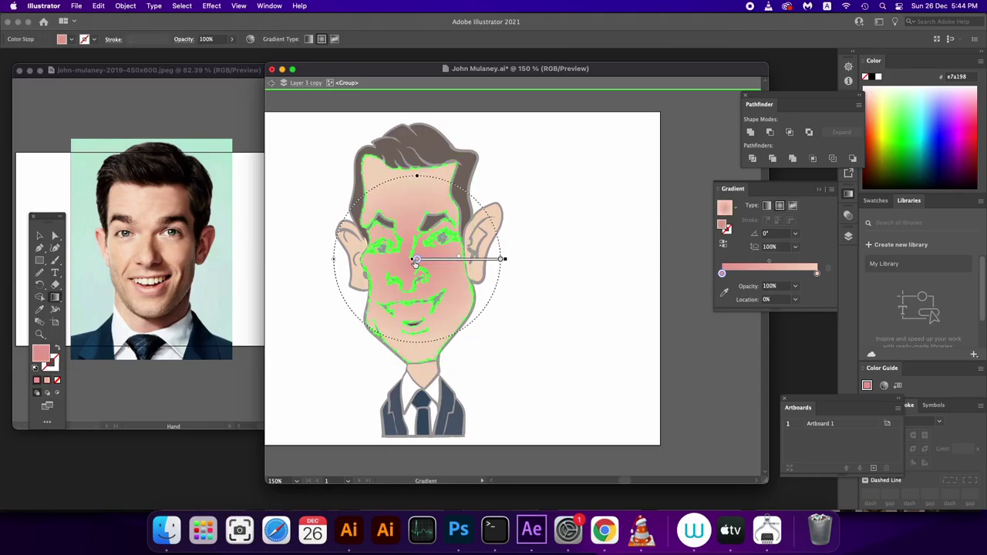
drag(402, 253, 461, 283)
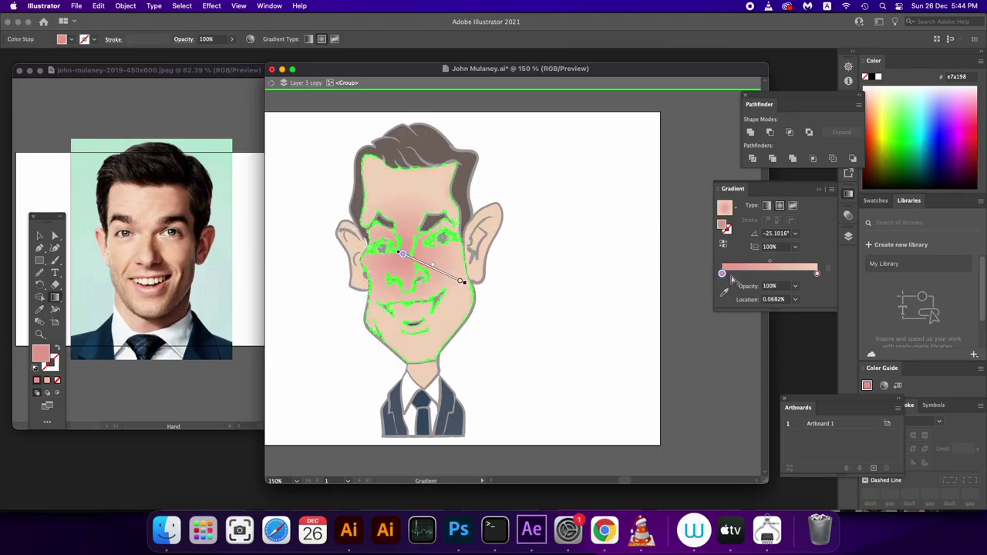
drag(971, 154, 974, 148)
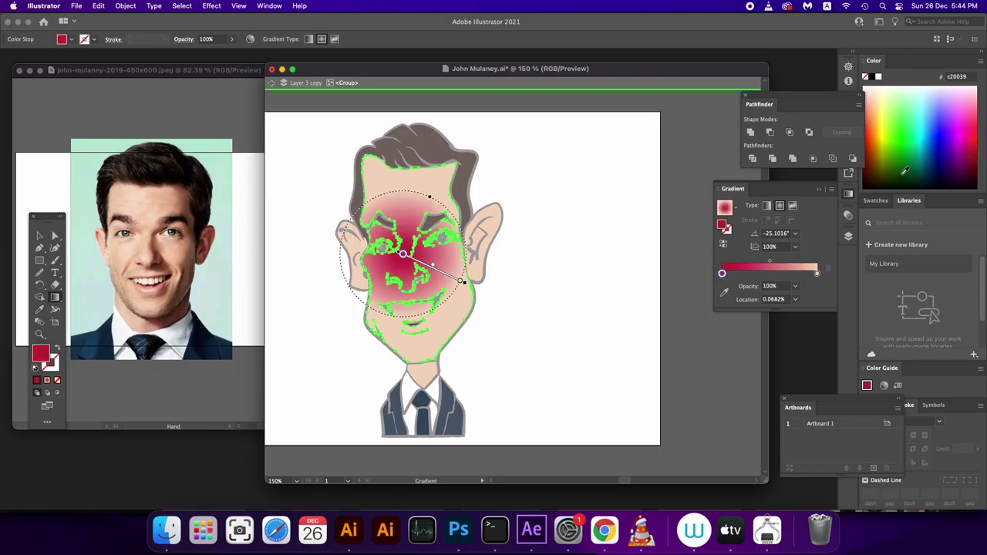
click(870, 154)
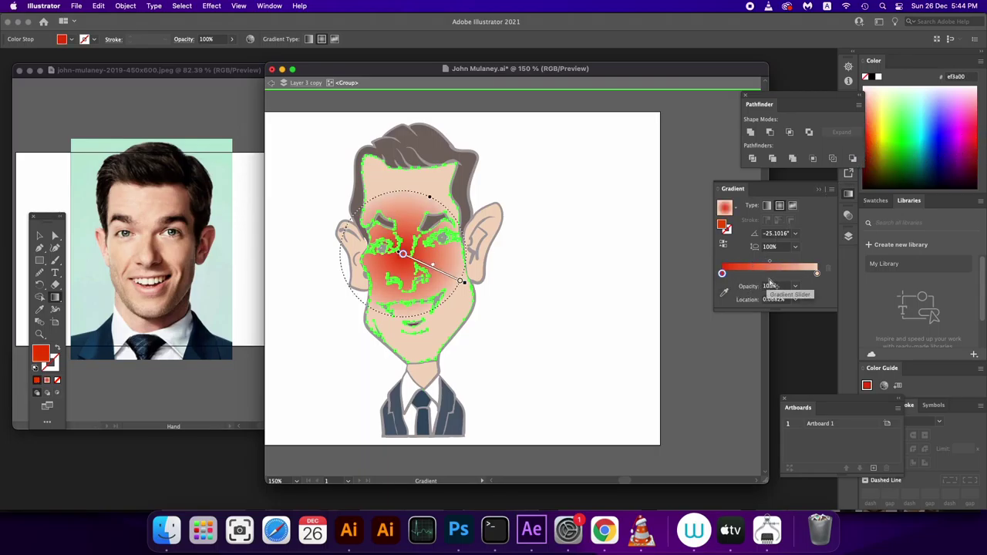
click(784, 273)
mouse_move(722, 274)
mouse_down()
mouse_move(746, 297)
mouse_move(722, 274)
mouse_up()
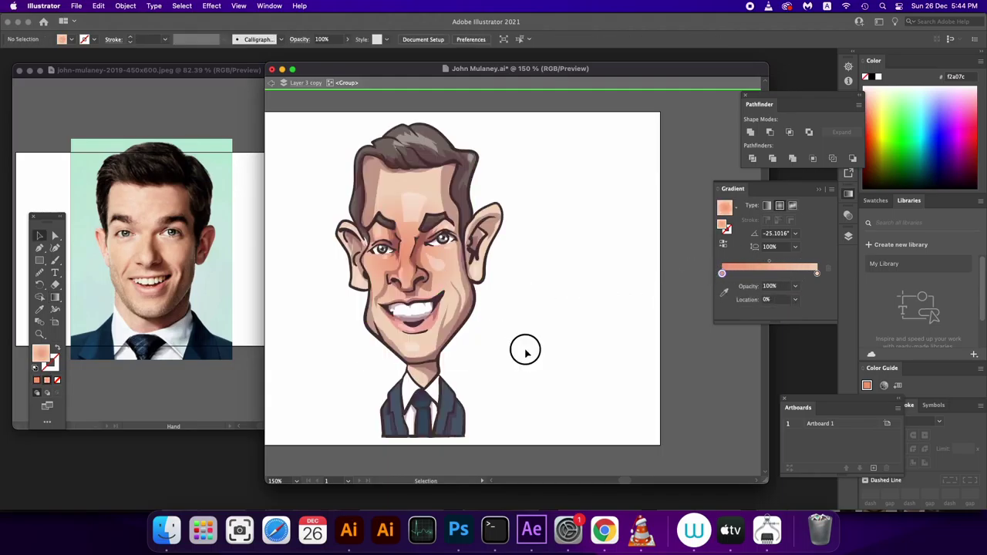
drag(520, 342, 515, 367)
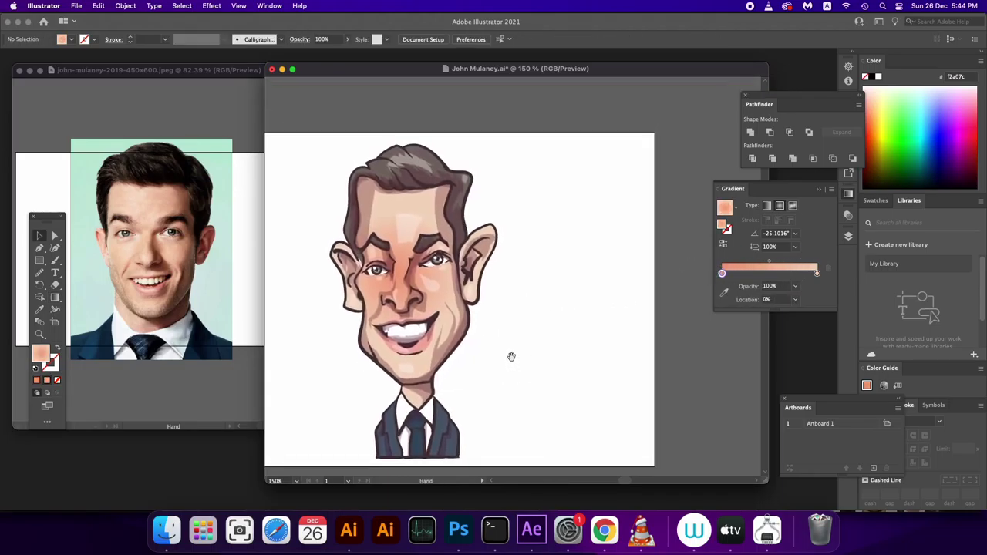
drag(510, 349, 523, 319)
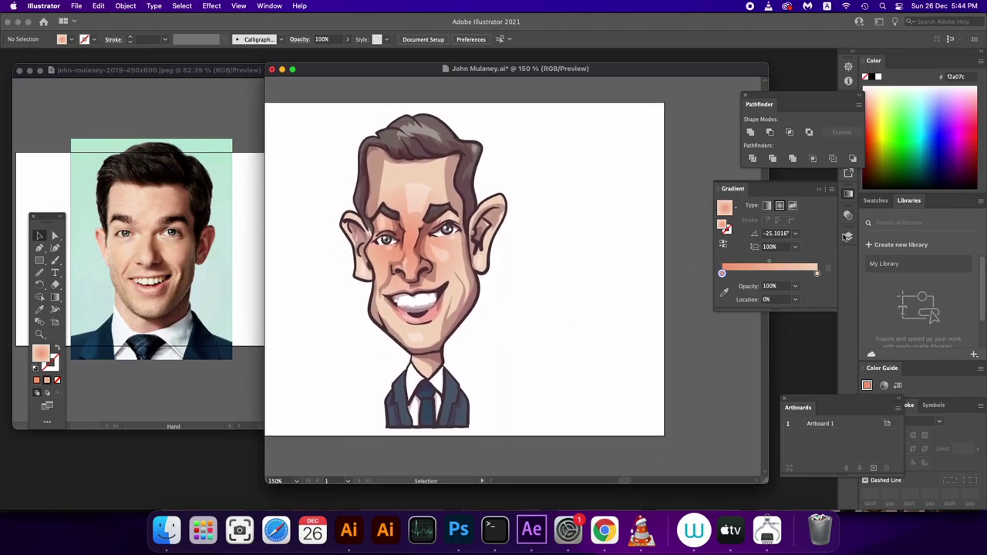
click(848, 236)
click(689, 260)
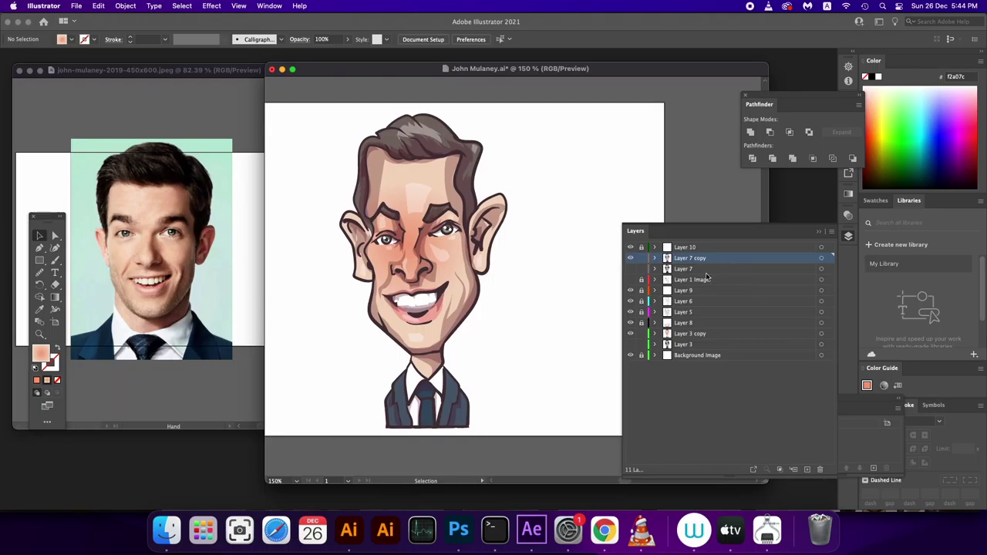
Select the Layer 7 copy artwork and set the Eraser size to 20 pt.
click(715, 270)
click(822, 258)
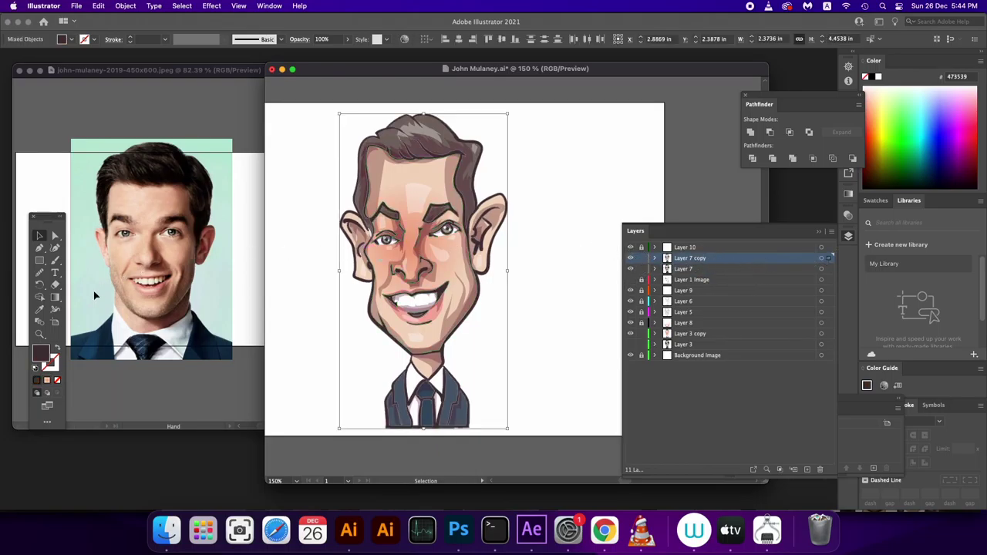
double_click(55, 285)
key(Tab)
key(Tab)
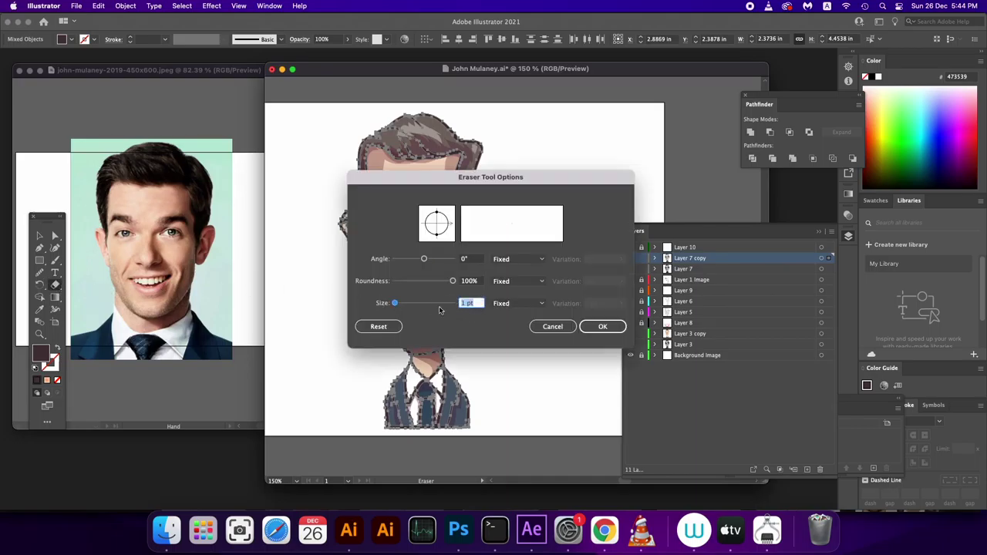
text(0)
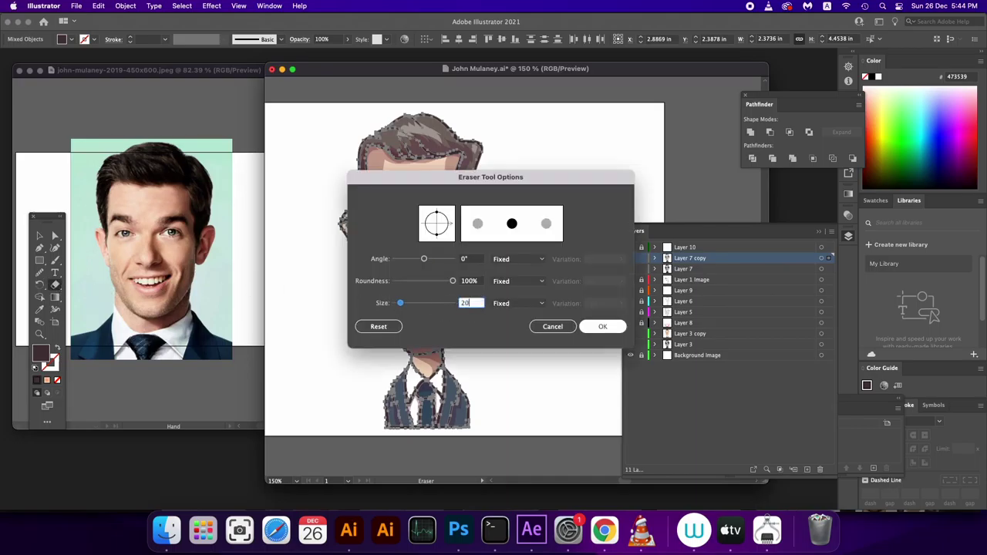
click(600, 326)
Erase stray grey fill from the right ear, nose and mid-face, and hide the black copy ink.
mouse_move(475, 249)
mouse_down()
mouse_move(505, 199)
mouse_move(479, 275)
mouse_move(401, 340)
mouse_move(420, 297)
mouse_up()
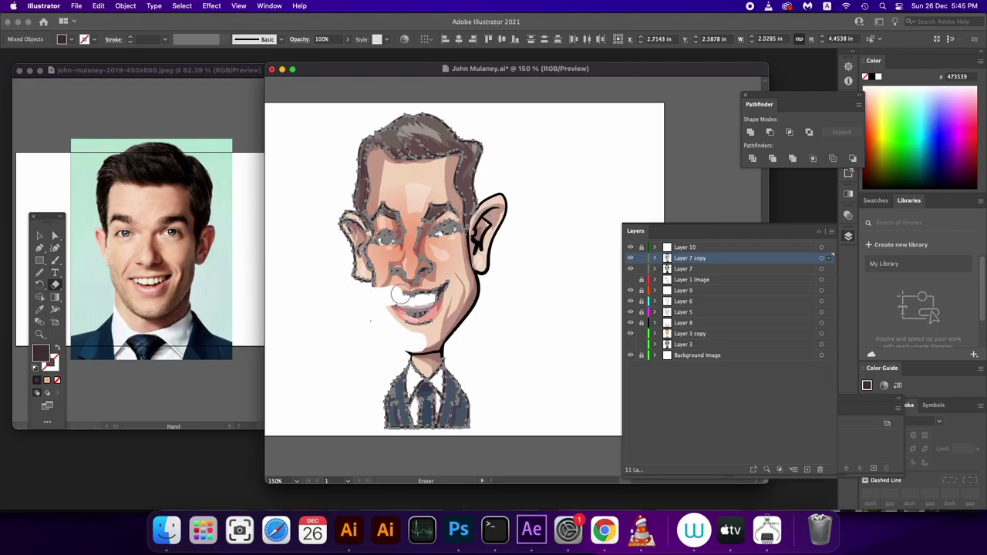
drag(421, 298, 419, 231)
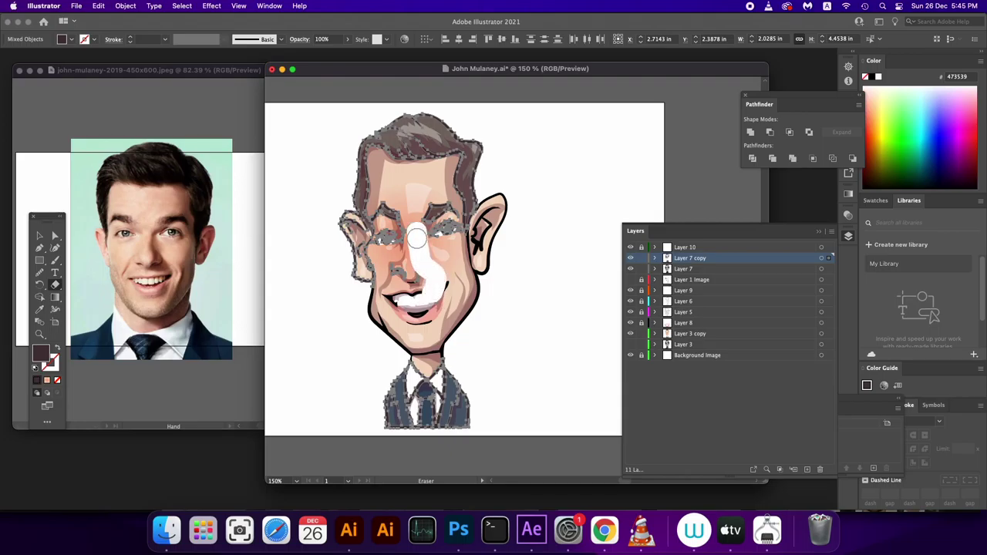
mouse_move(431, 270)
mouse_down()
mouse_move(378, 270)
mouse_move(340, 211)
mouse_move(356, 244)
mouse_up()
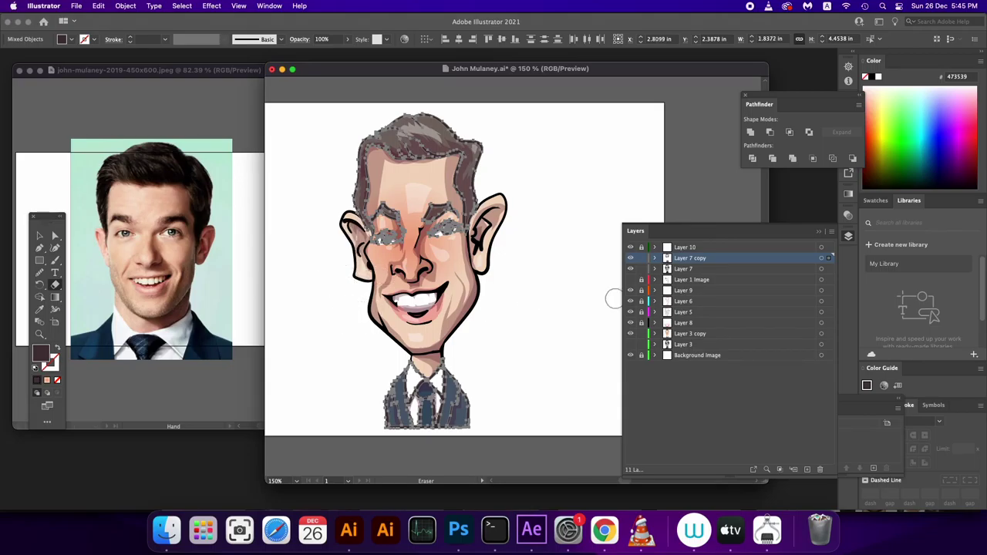
key(ctrl+z)
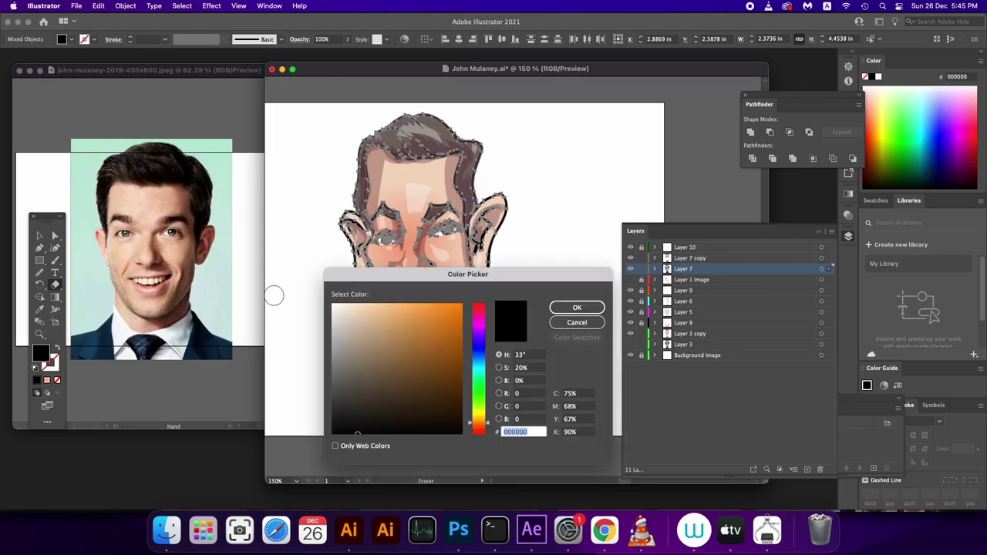
Recolour the Layer 7 outlines to dark red #680909 and deselect the artwork.
drag(478, 423, 478, 305)
click(451, 380)
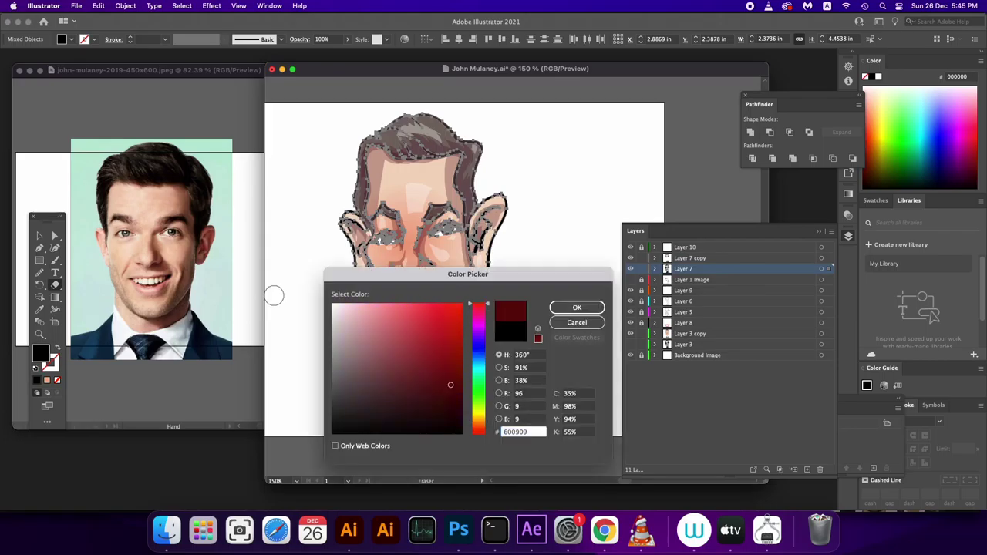
key(Return)
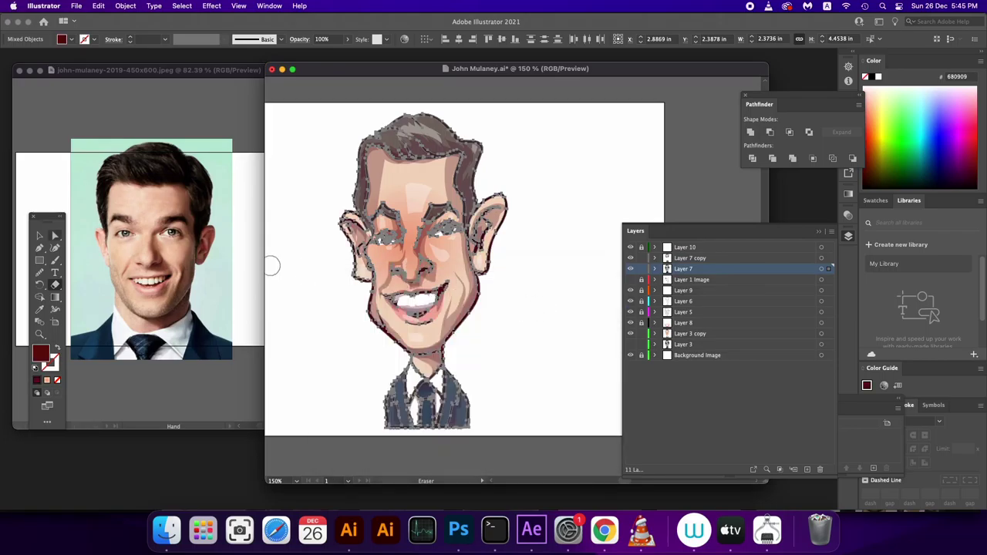
key(v)
key(super+shift+a)
mouse_move(463, 278)
mouse_down()
mouse_move(460, 299)
mouse_move(468, 278)
mouse_up()
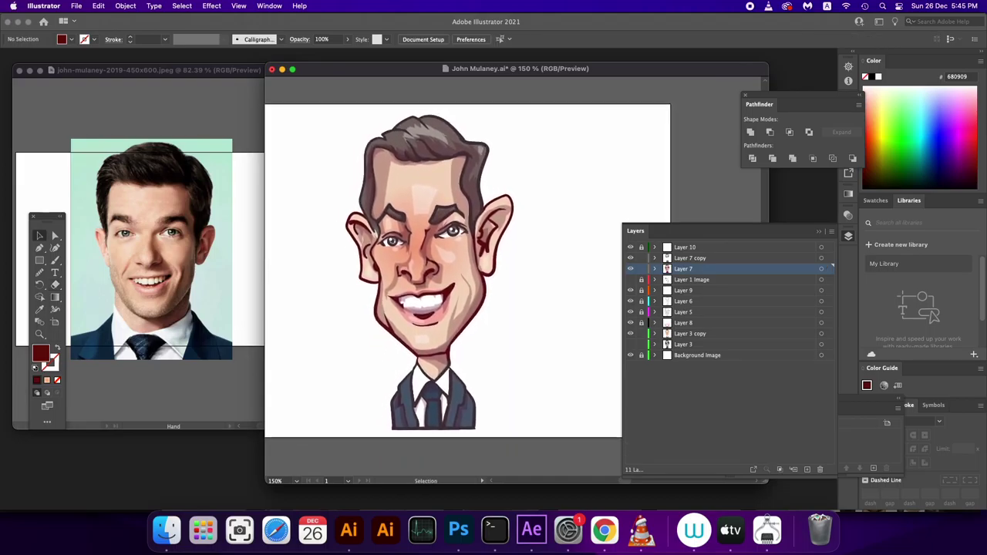